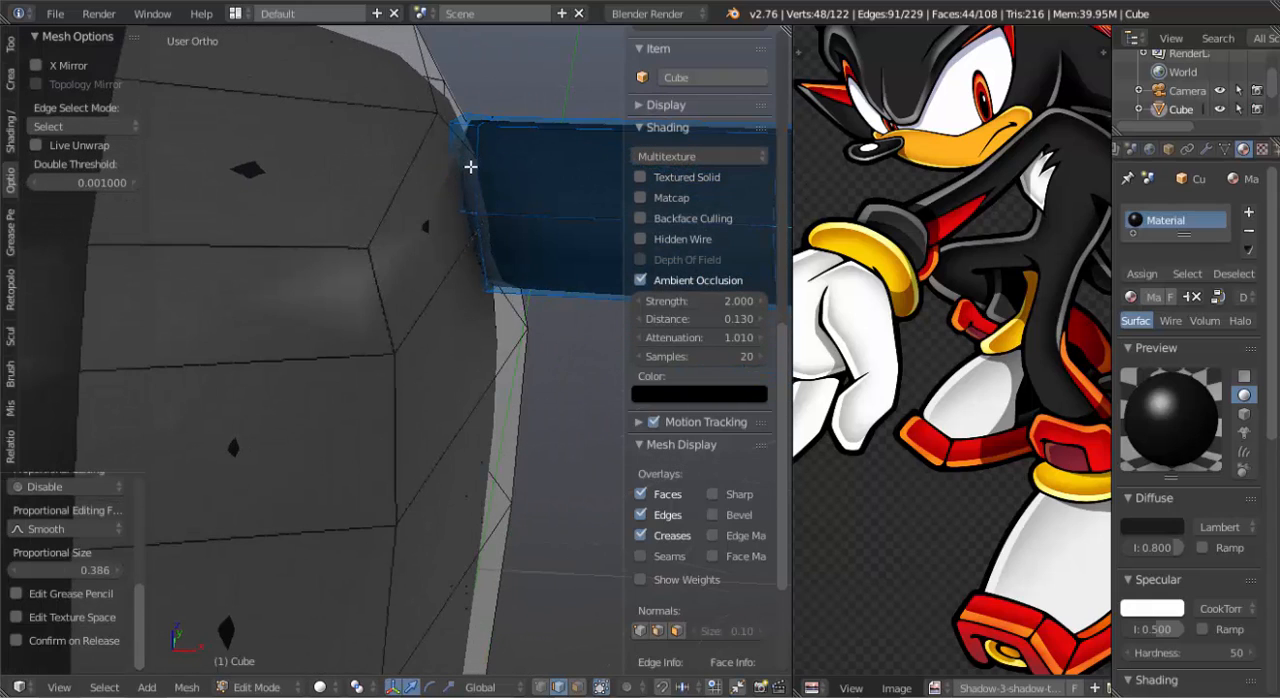
# Delete the ring of faces connecting the arm to the torso at the shoulder.
pyautogui.hotkey('ctrl', 'Tab')
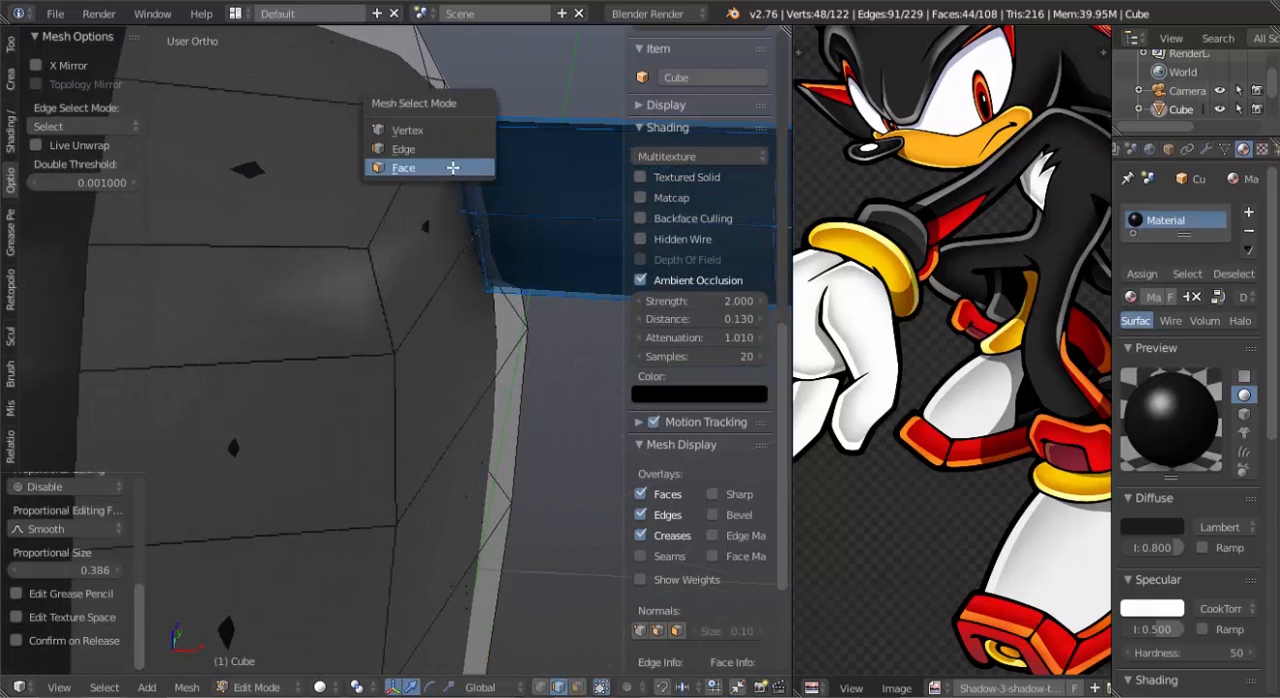
pyautogui.click(453, 167)
pyautogui.keyDown('alt'); pyautogui.rightClick(471, 124); pyautogui.keyUp('alt')
pyautogui.press('x')
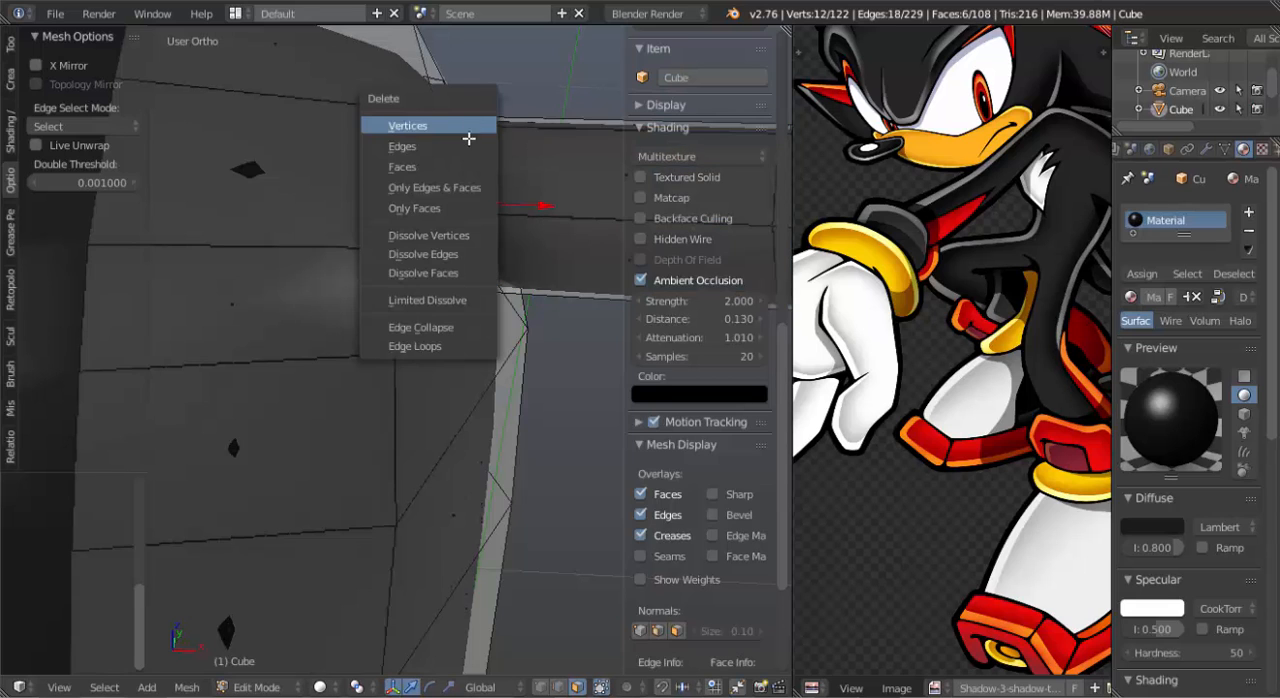
pyautogui.click(486, 166)
# Delete the vertices of the two leftover faces inside the shoulder joint.
pyautogui.rightClick(459, 127)
pyautogui.press('z')
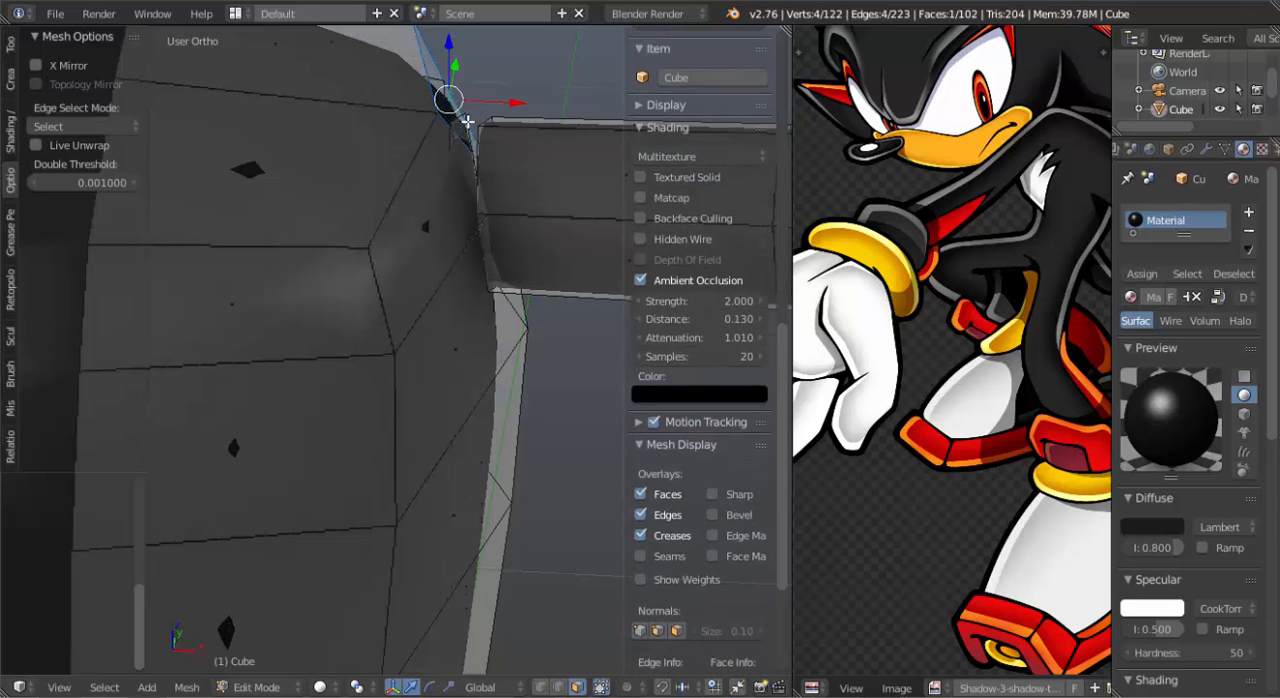
pyautogui.keyDown('shift'); pyautogui.rightClick(462, 168); pyautogui.keyUp('shift')
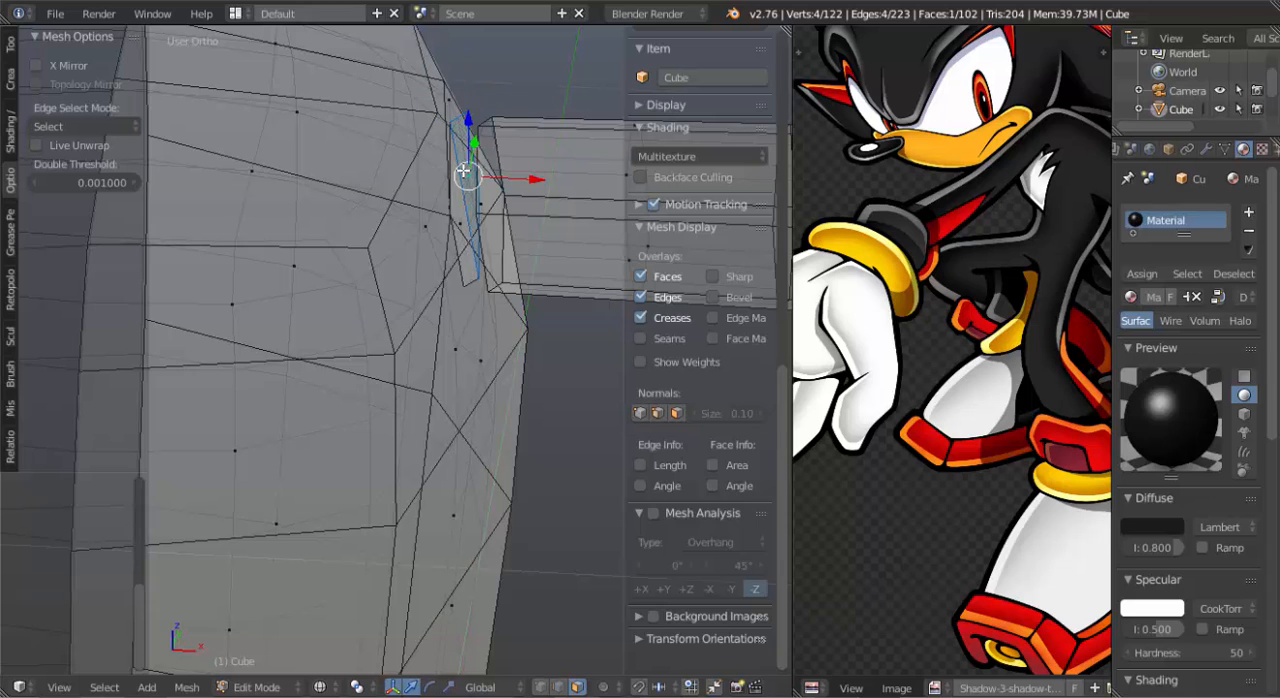
pyautogui.press('x')
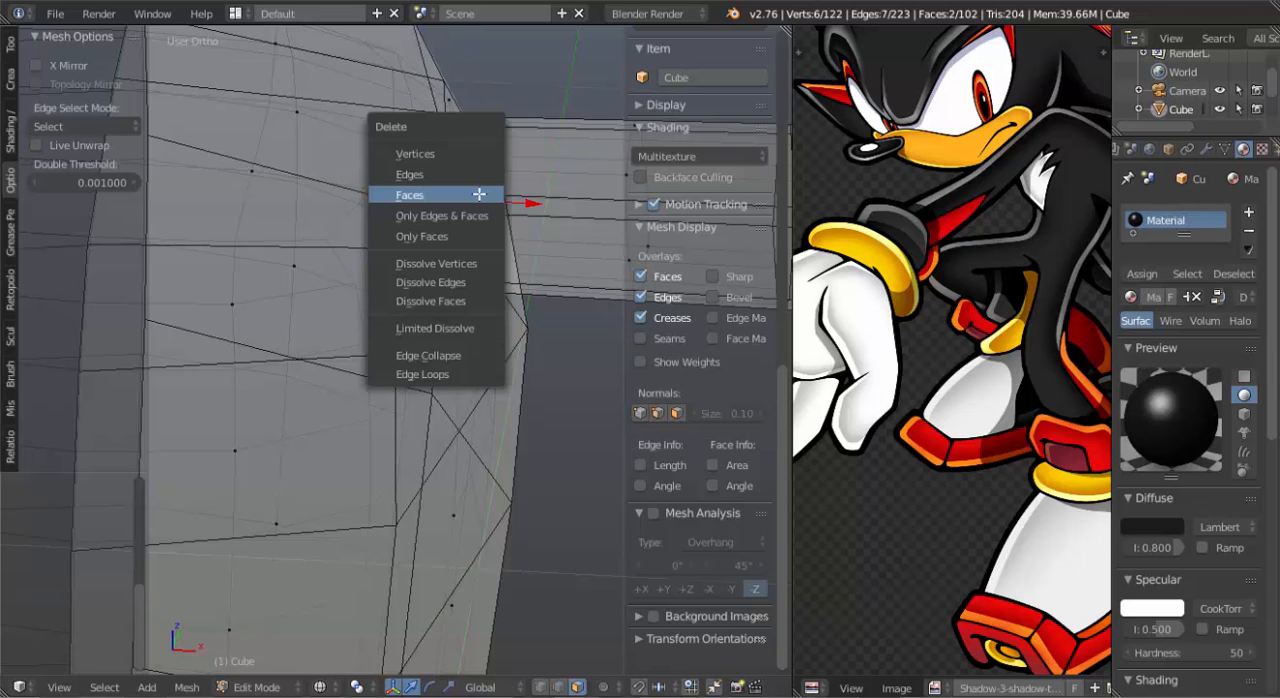
pyautogui.click(466, 146)
pyautogui.moveTo(480, 171)
pyautogui.mouseDown(button='middle')
pyautogui.moveTo(560, 268)
pyautogui.moveTo(480, 229)
pyautogui.mouseUp(button='middle')
pyautogui.press('z')
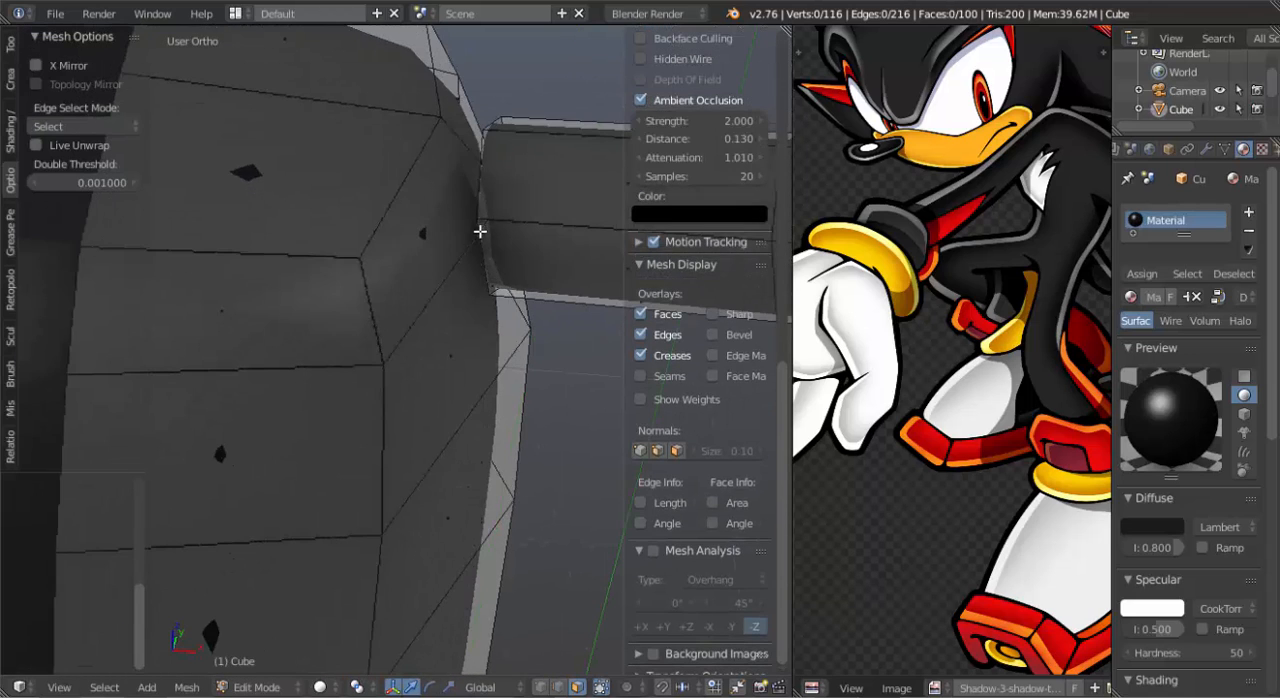
# Select the open edge loop at the arm's shoulder end and adjust its position beside the torso.
pyautogui.hotkey('ctrl', 'Tab')
pyautogui.click(456, 187)
pyautogui.keyDown('alt'); pyautogui.rightClick(477, 167); pyautogui.keyUp('alt')
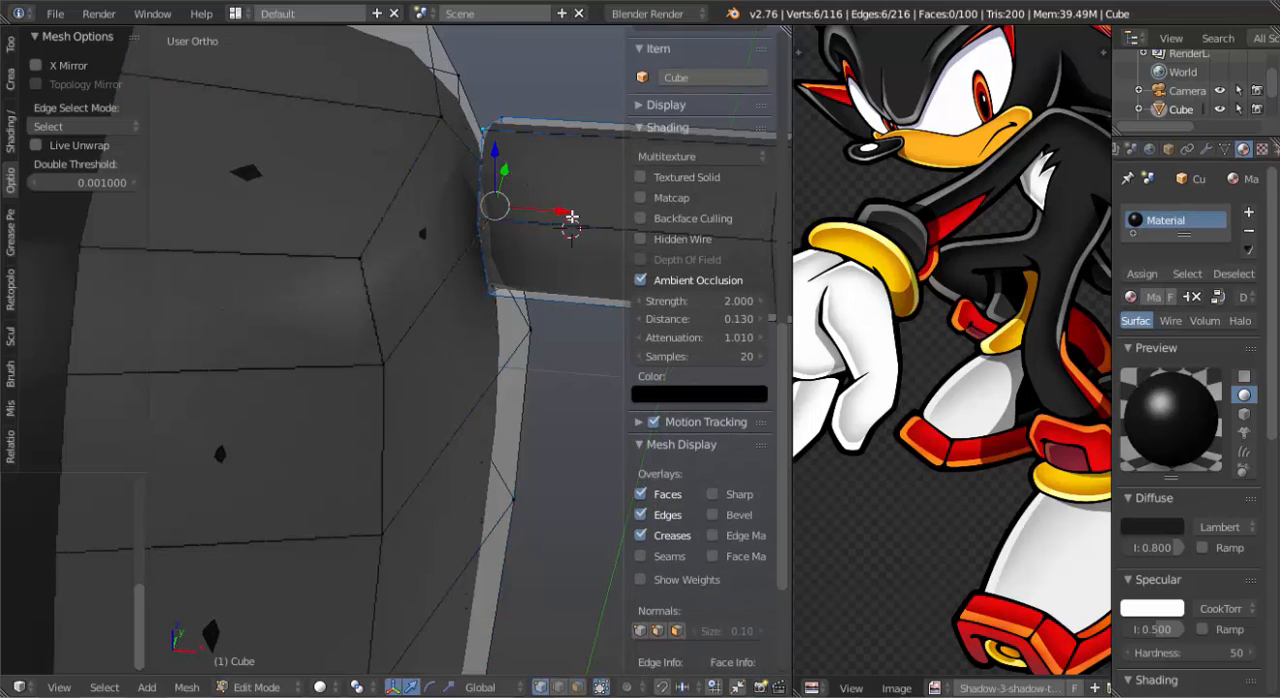
pyautogui.press('e')
pyautogui.click(523, 223)
pyautogui.moveTo(523, 223); pyautogui.dragTo(446, 302, button='middle')
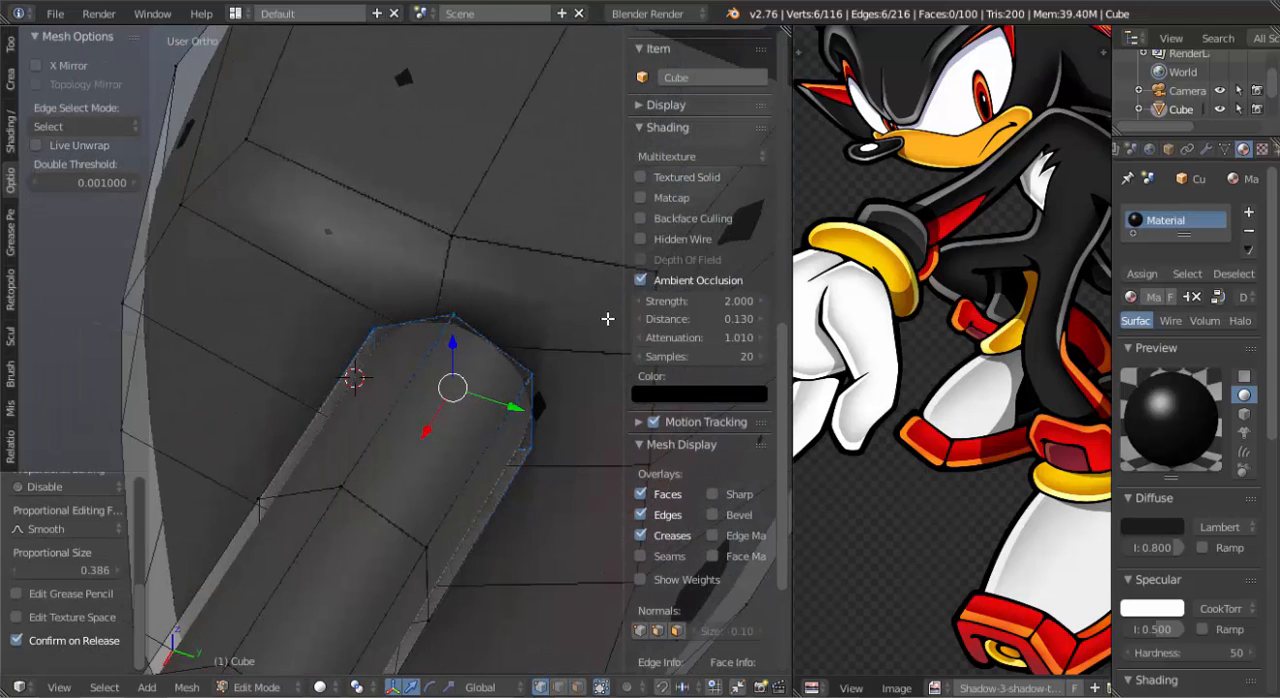
pyautogui.scroll(-2, 499, 297)
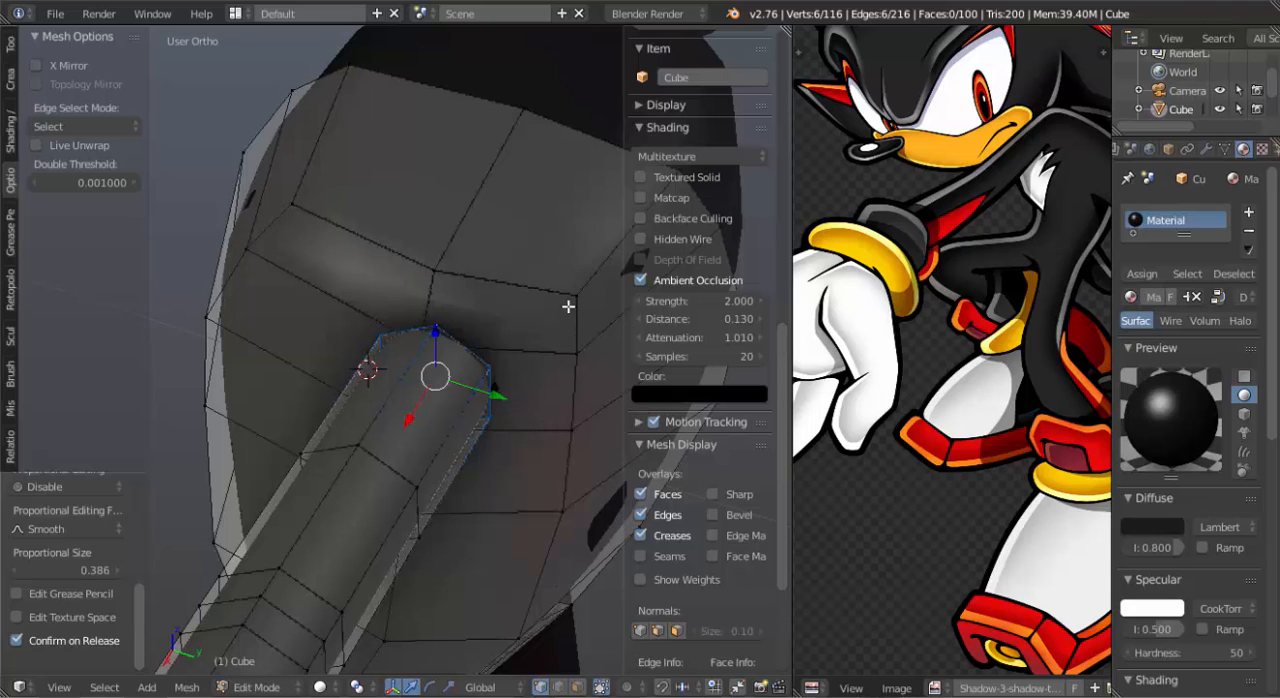
pyautogui.moveTo(435, 362); pyautogui.dragTo(438, 365, button='middle')
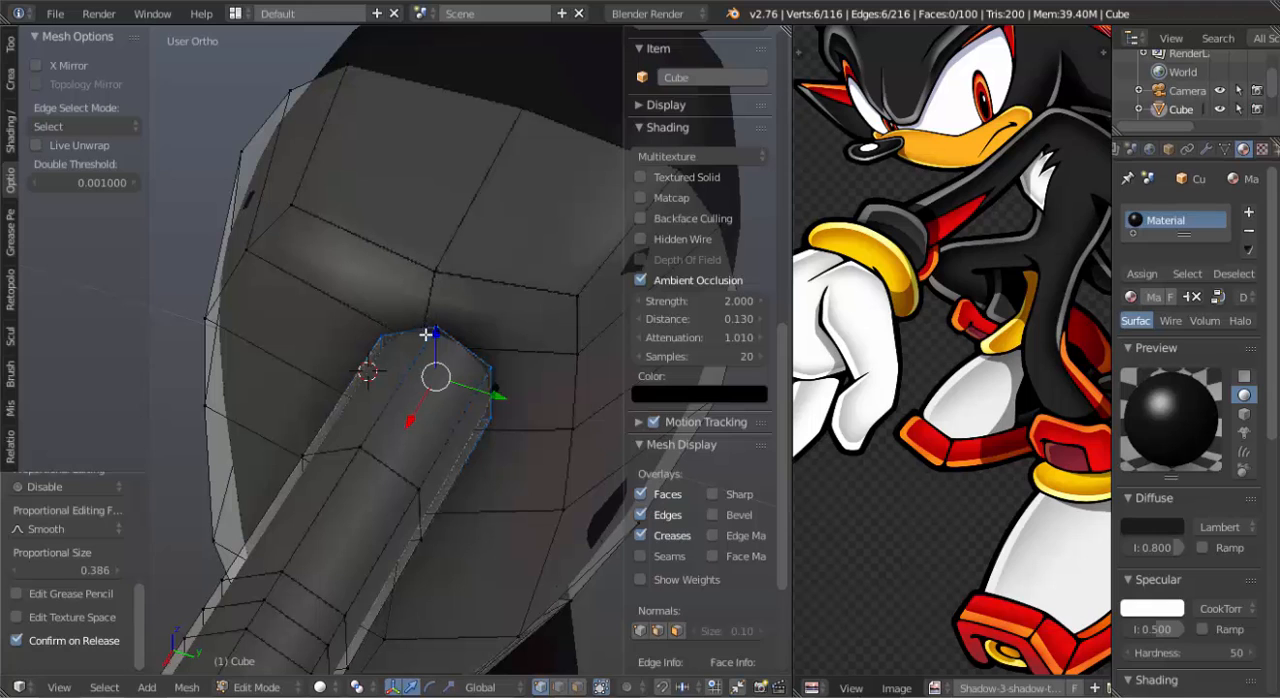
pyautogui.moveTo(548, 387)
pyautogui.mouseDown(button='middle')
pyautogui.moveTo(586, 389)
pyautogui.moveTo(467, 372)
pyautogui.moveTo(509, 336)
pyautogui.moveTo(386, 339)
pyautogui.mouseUp(button='middle')
# Reposition individual torso vertices around the arm joint to shape the surface behind the arm.
pyautogui.rightClick(484, 299)
pyautogui.press('z')
pyautogui.press('z')
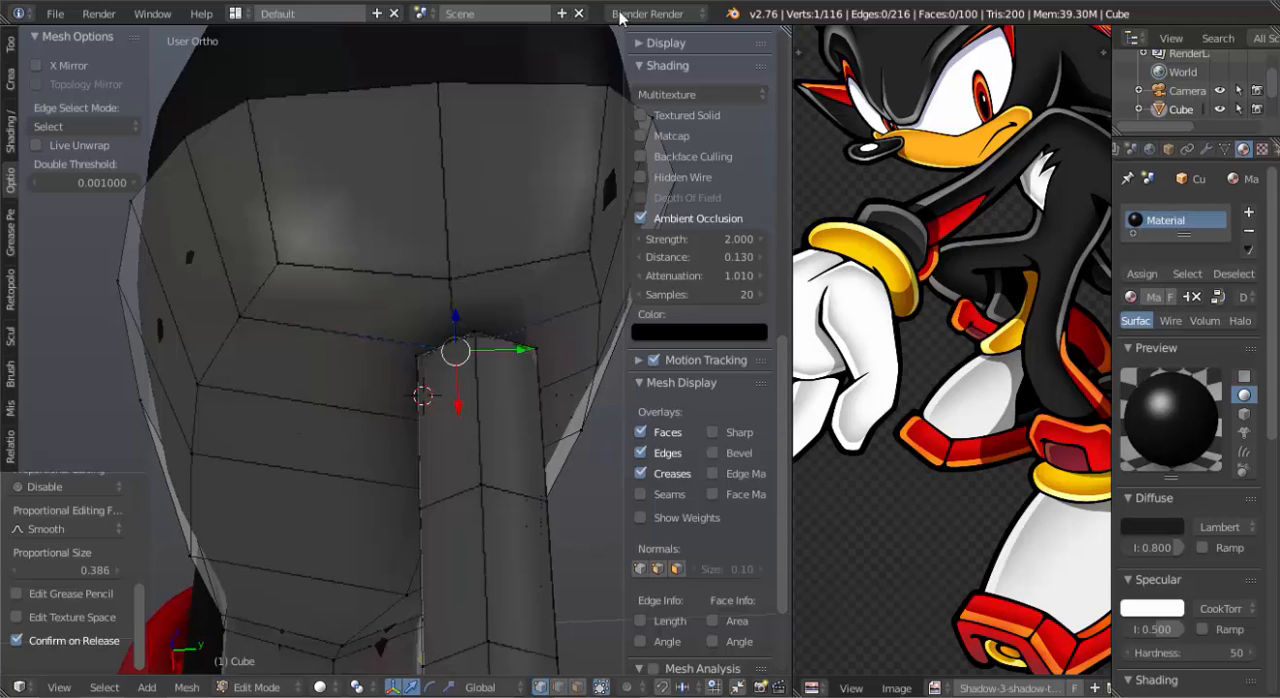
pyautogui.press('g')
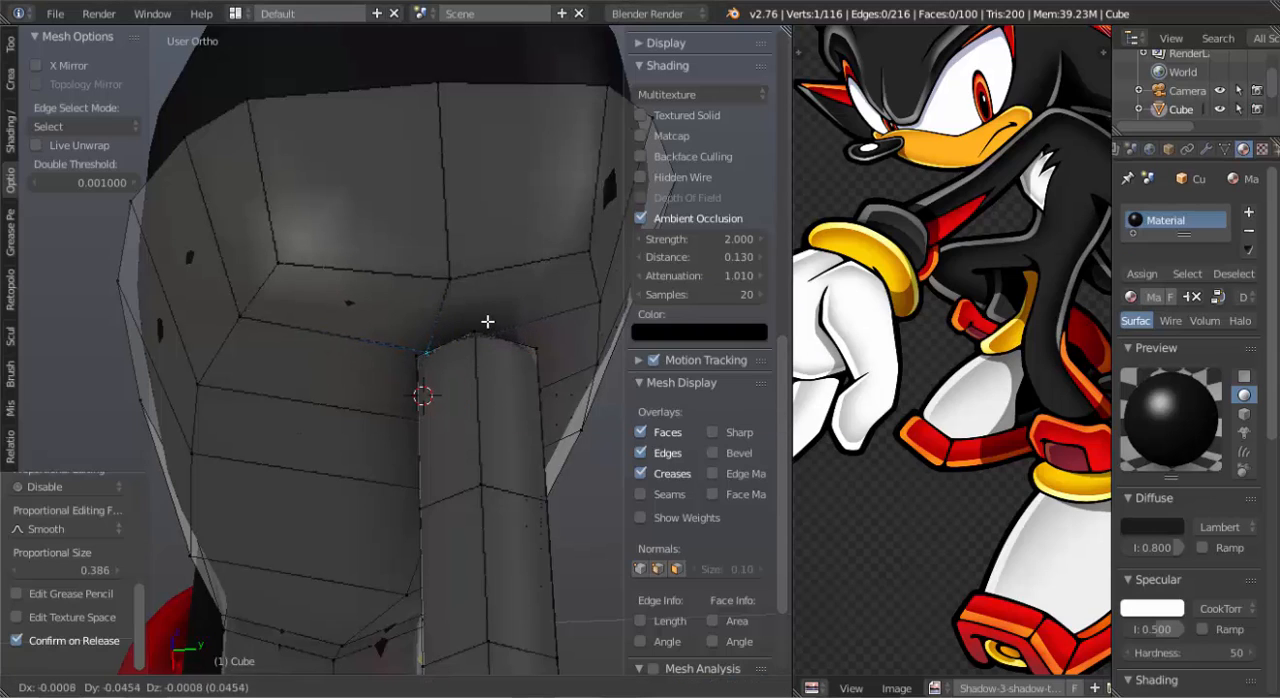
pyautogui.click(476, 320)
pyautogui.moveTo(506, 317); pyautogui.dragTo(574, 409, button='middle')
pyautogui.press('g')
pyautogui.click(583, 437)
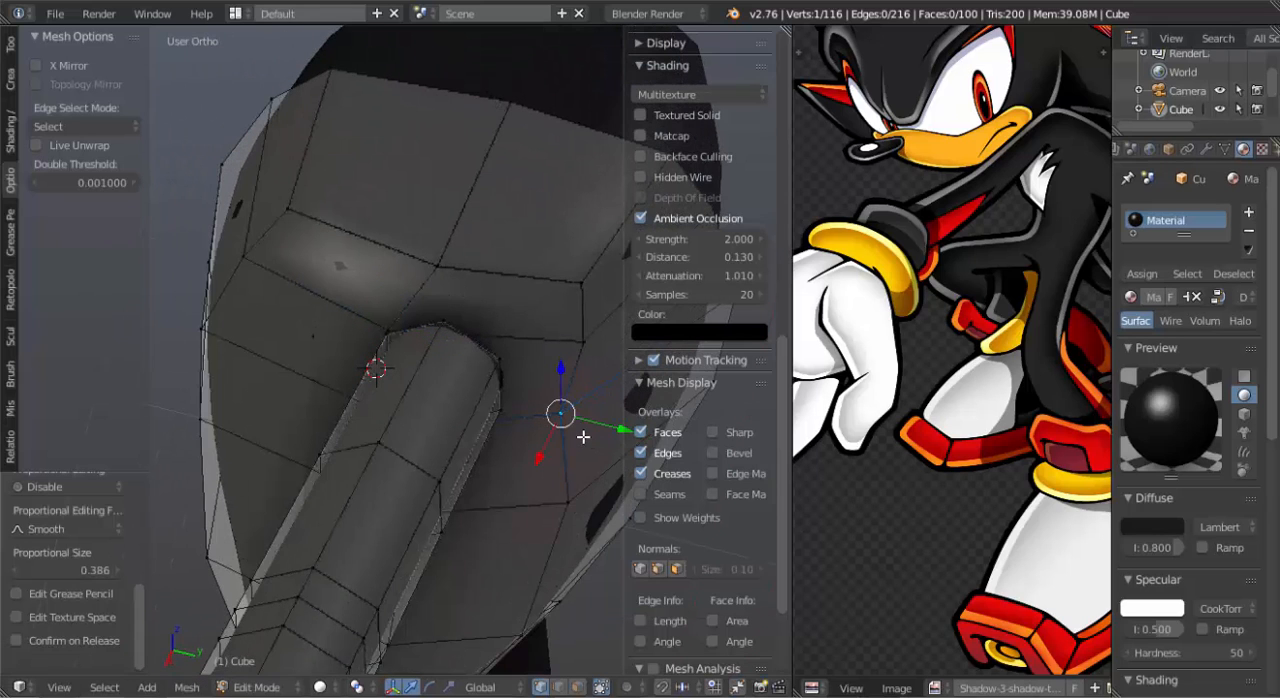
# Delete the two torso faces behind the arm's shoulder end to open a hole.
pyautogui.hotkey('ctrl', 'Tab')
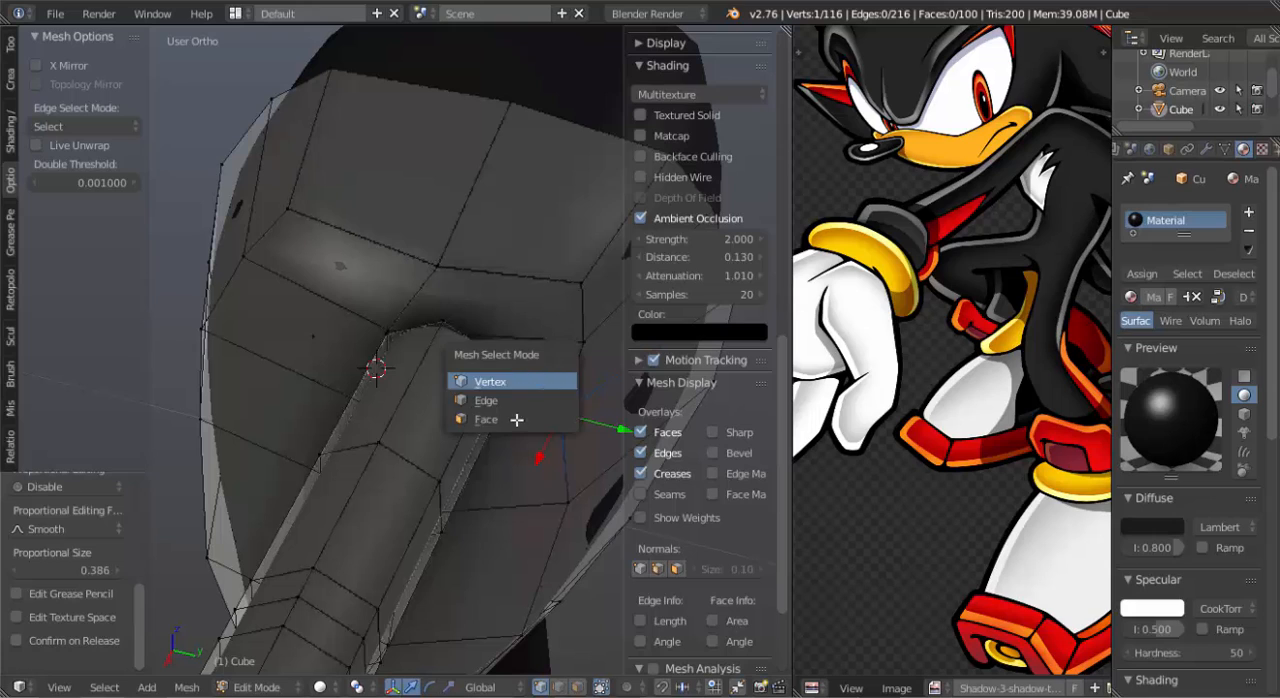
pyautogui.click(540, 421)
pyautogui.rightClick(519, 332)
pyautogui.keyDown('shift'); pyautogui.rightClick(514, 314); pyautogui.keyUp('shift')
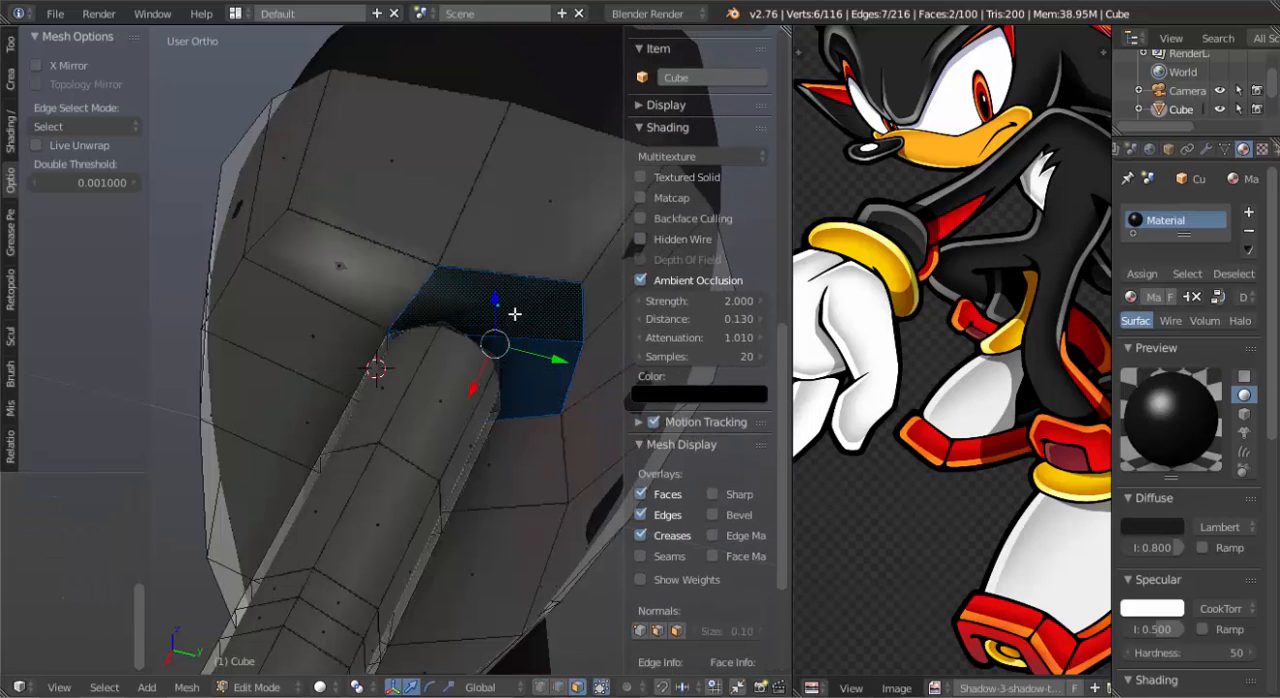
pyautogui.press('x')
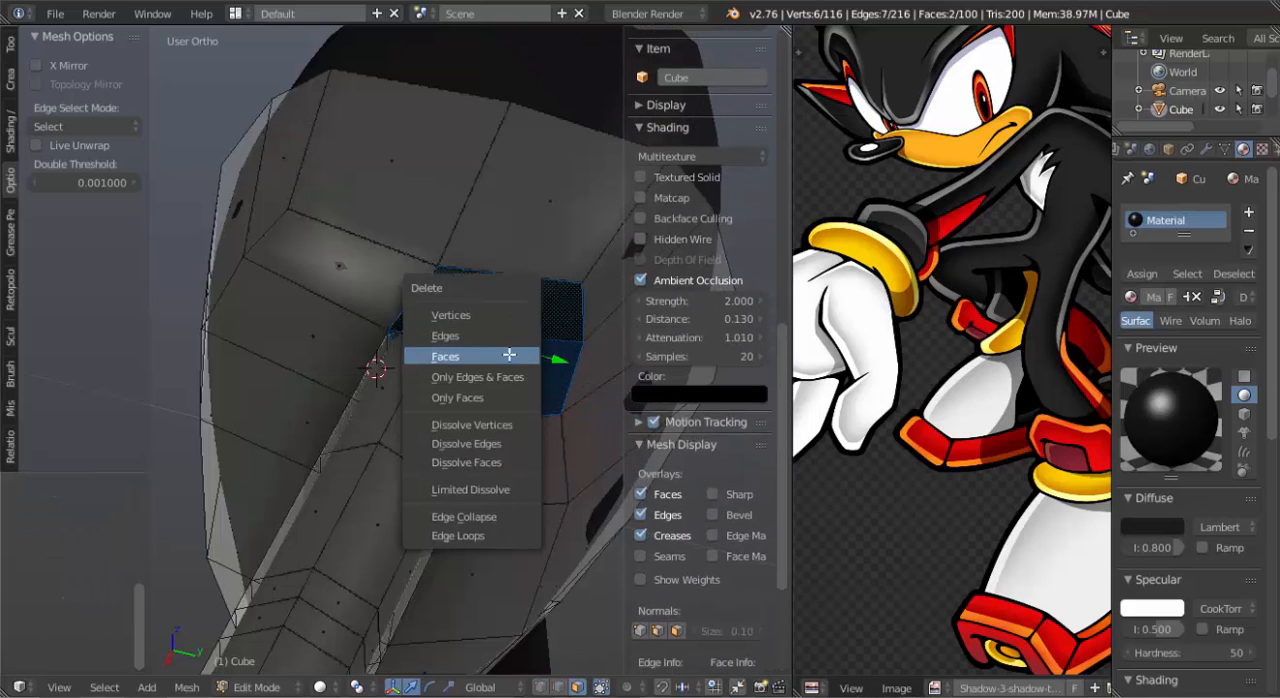
pyautogui.click(490, 357)
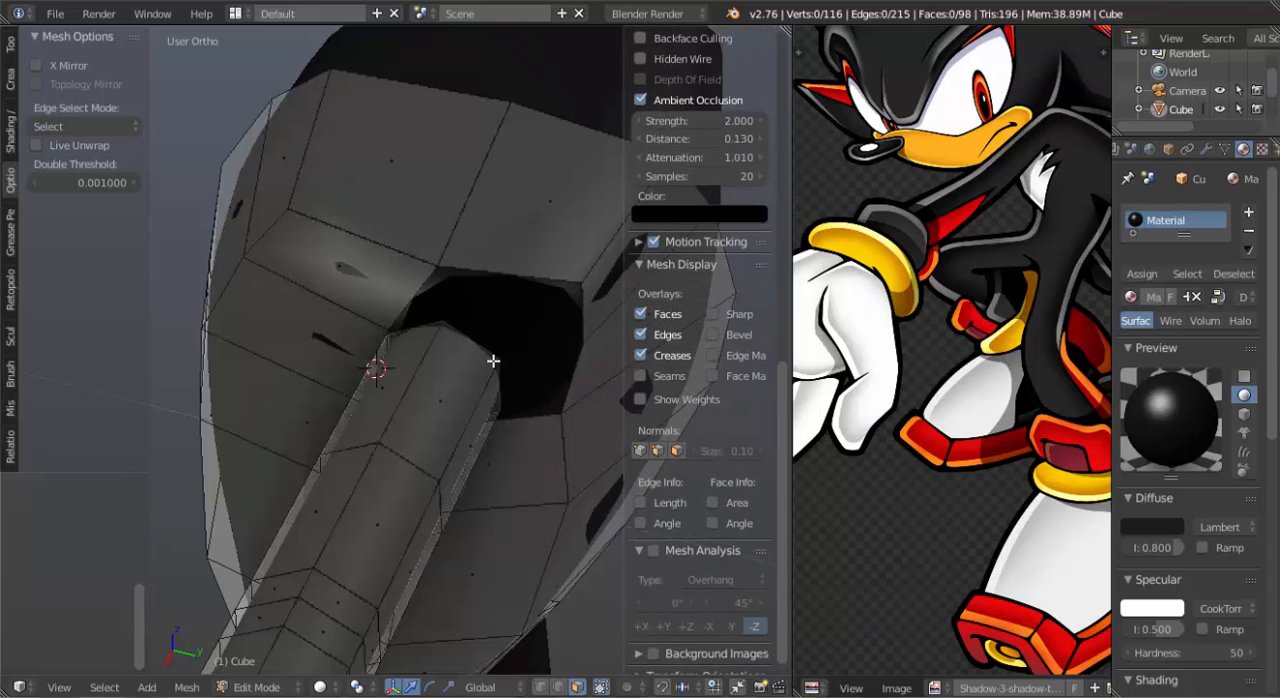
# Bridge the arm's open edge loop with the edge loop around the torso hole.
pyautogui.hotkey('ctrl', 'Tab')
pyautogui.click(471, 340)
pyautogui.keyDown('alt'); pyautogui.rightClick(472, 328); pyautogui.keyUp('alt')
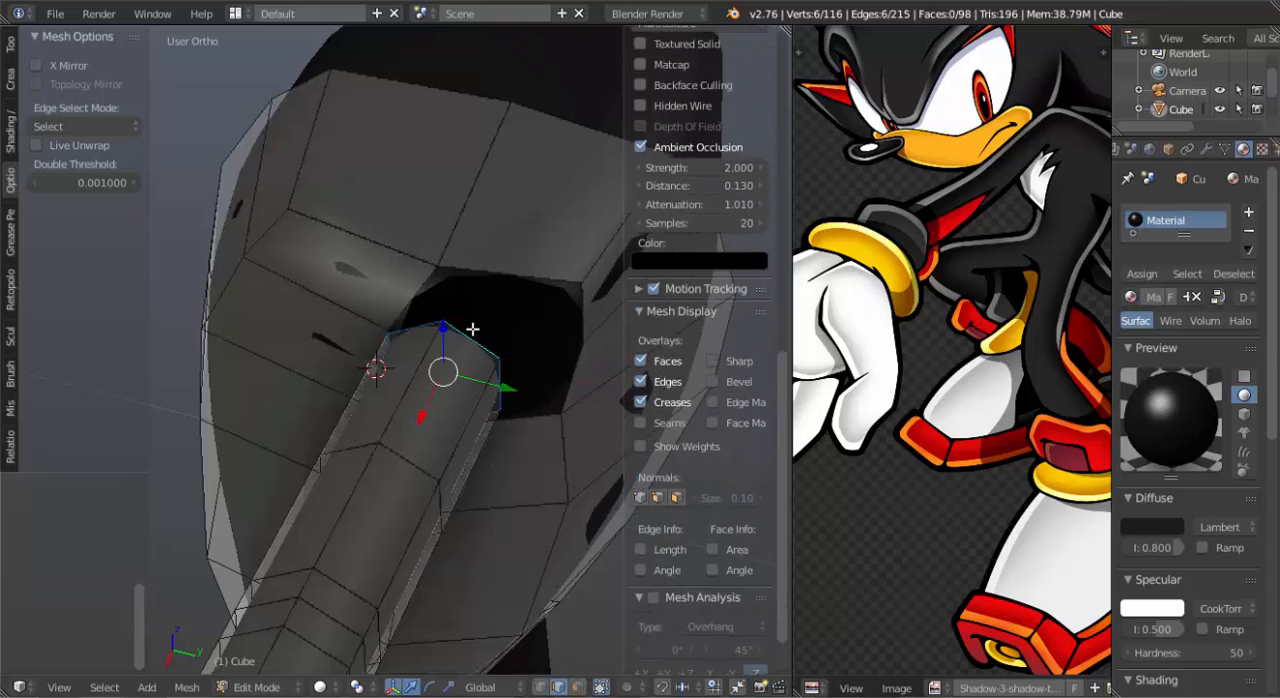
pyautogui.keyDown('alt'); pyautogui.keyDown('shift'); pyautogui.rightClick(503, 277); pyautogui.keyUp('shift'); pyautogui.keyUp('alt')
pyautogui.hotkey('ctrl', 'e')
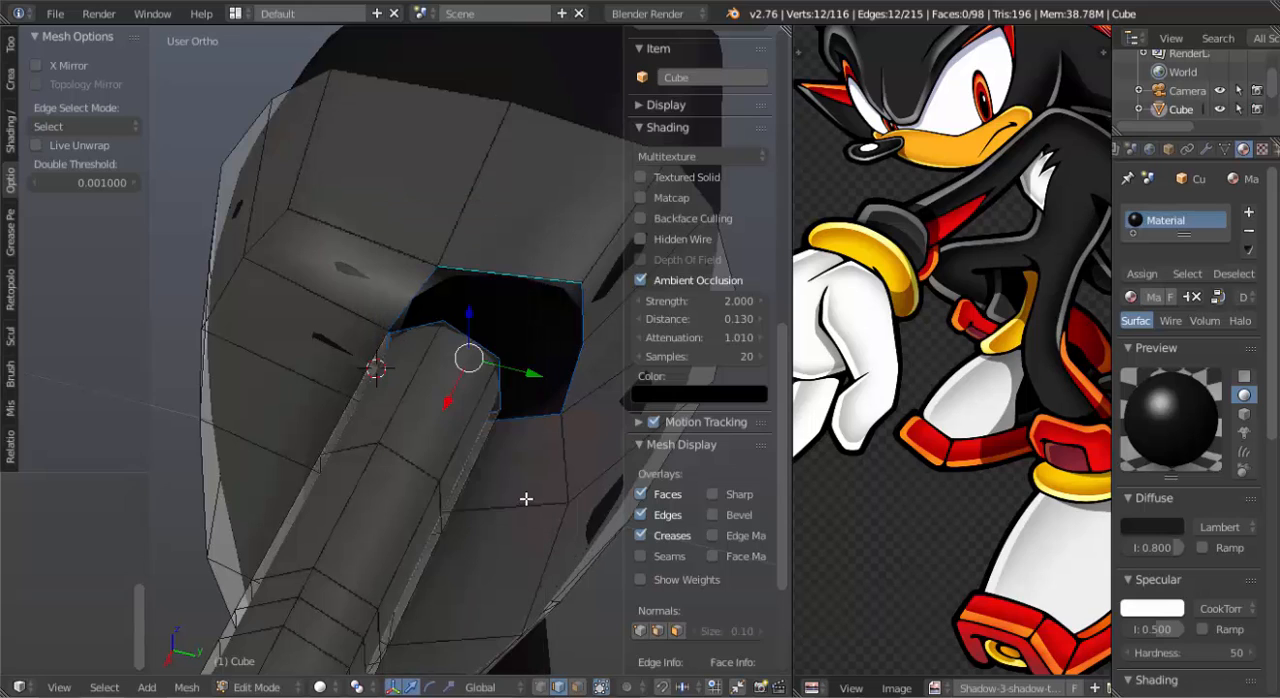
pyautogui.hotkey('ctrl', 'e')
pyautogui.click(487, 569)
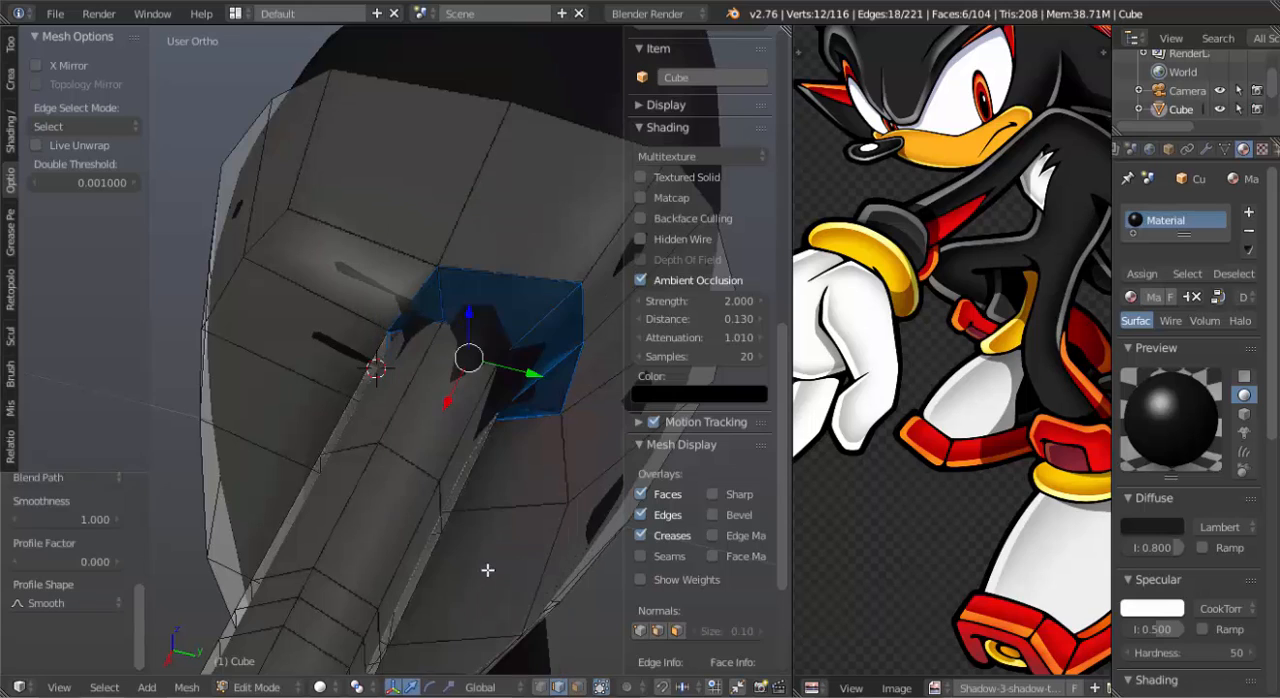
# Rotate the arm's shoulder-end edge loop about 25° around the global X axis to untwist the bridged faces.
pyautogui.moveTo(388, 490); pyautogui.dragTo(503, 402, button='middle')
pyautogui.press('Tab')
pyautogui.moveTo(457, 311)
pyautogui.mouseDown(button='middle')
pyautogui.moveTo(216, 321)
pyautogui.moveTo(277, 257)
pyautogui.moveTo(441, 324)
pyautogui.mouseUp(button='middle')
pyautogui.press('Tab')
pyautogui.keyDown('alt'); pyautogui.rightClick(318, 279); pyautogui.keyUp('alt')
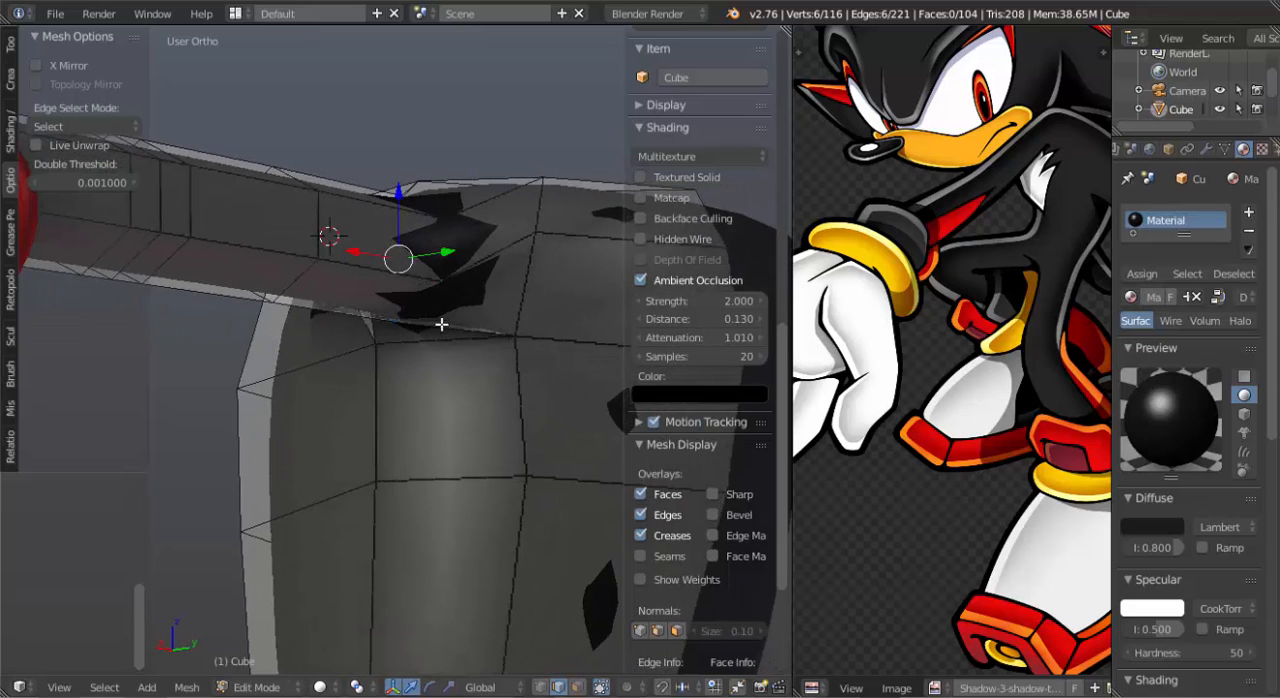
pyautogui.press('r')
pyautogui.press('x')
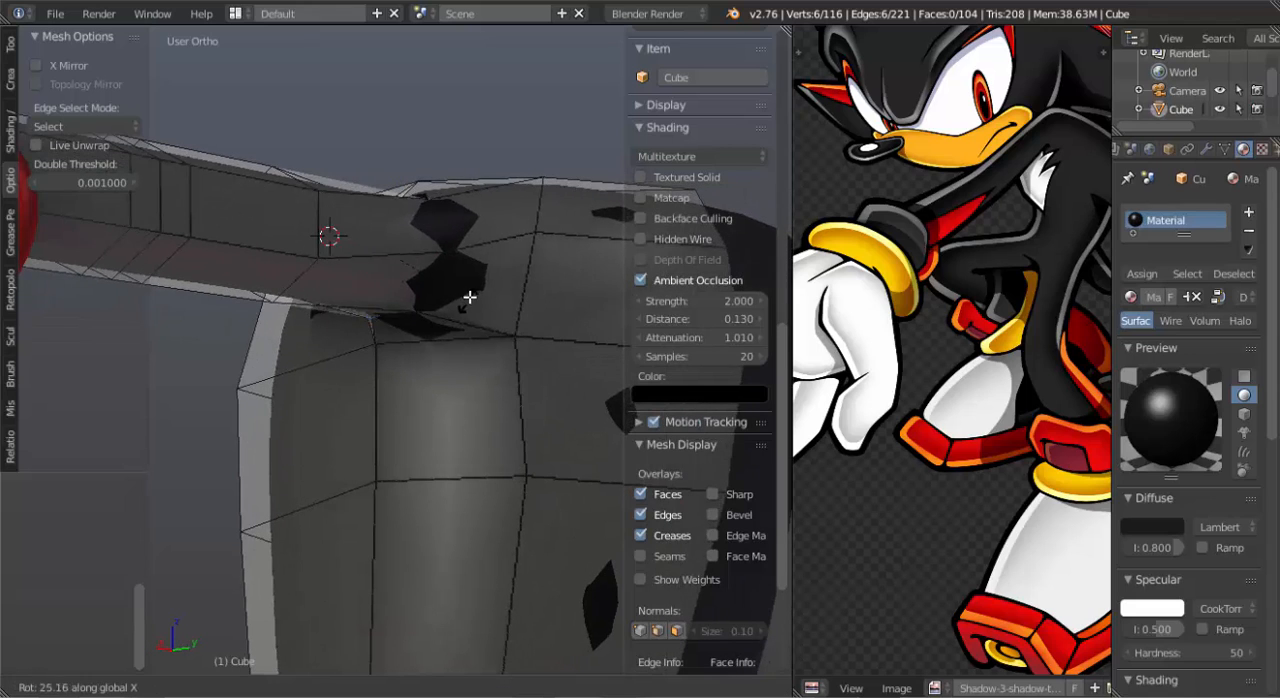
pyautogui.click(470, 296)
# Move a single edge at the shoulder joint to smooth the transition, and check the smoothed body in Object Mode.
pyautogui.moveTo(417, 250); pyautogui.dragTo(485, 287, button='middle')
pyautogui.rightClick(391, 238)
pyautogui.press('g')
pyautogui.click(451, 277)
pyautogui.press('Tab')
pyautogui.scroll(-5, 437, 300)
pyautogui.scroll(7, 446, 317)
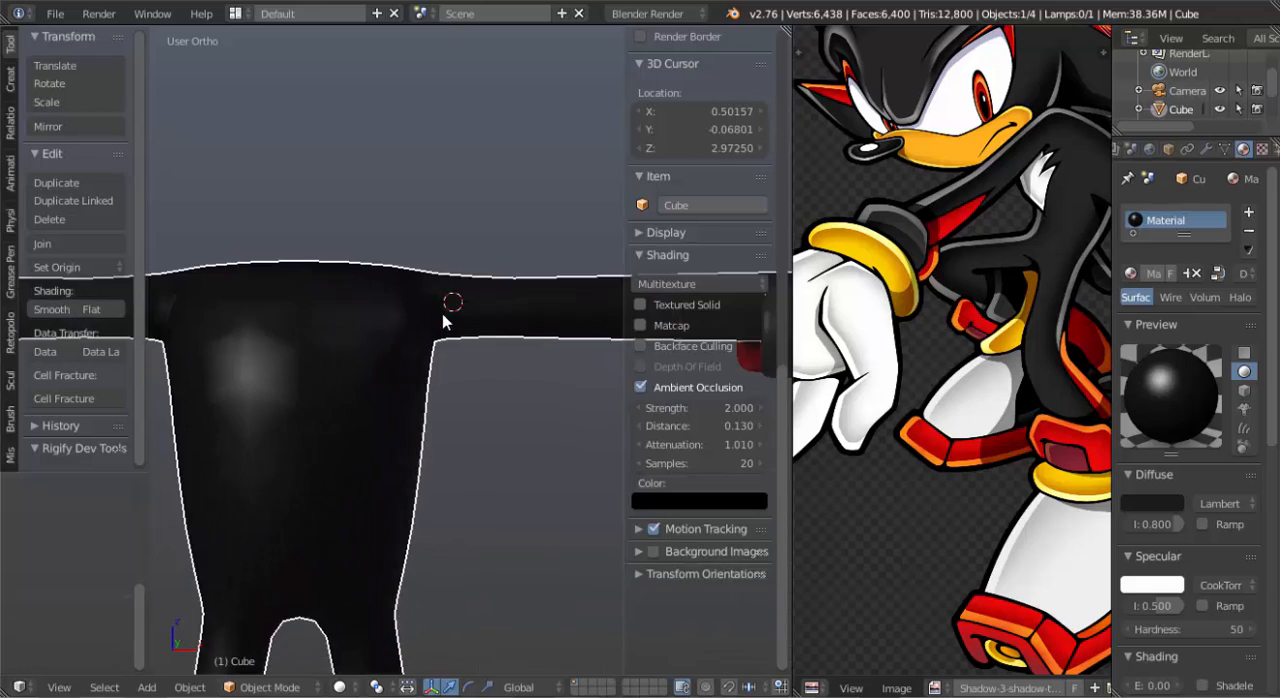
# Add two edge loops around the upper arm, slide both toward the shoulder, and return to Object Mode in front view.
pyautogui.press('Tab')
pyautogui.hotkey('ctrl', 'r')
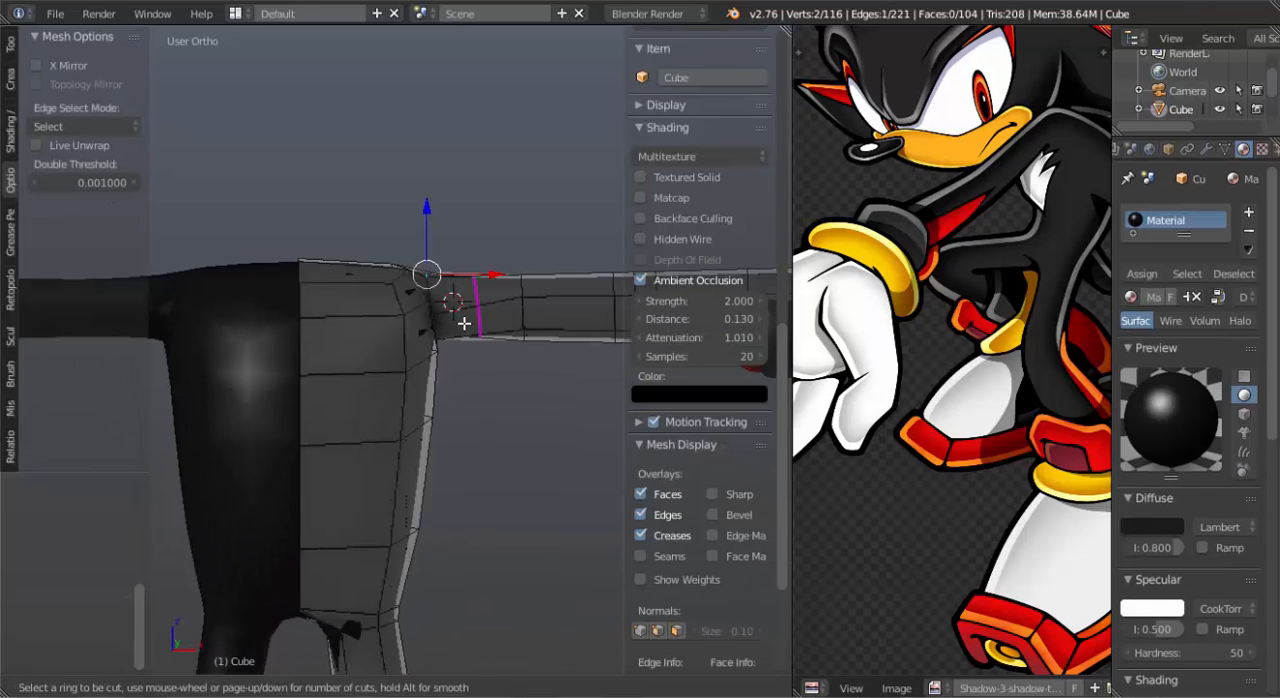
pyautogui.click(464, 323)
pyautogui.click(429, 331)
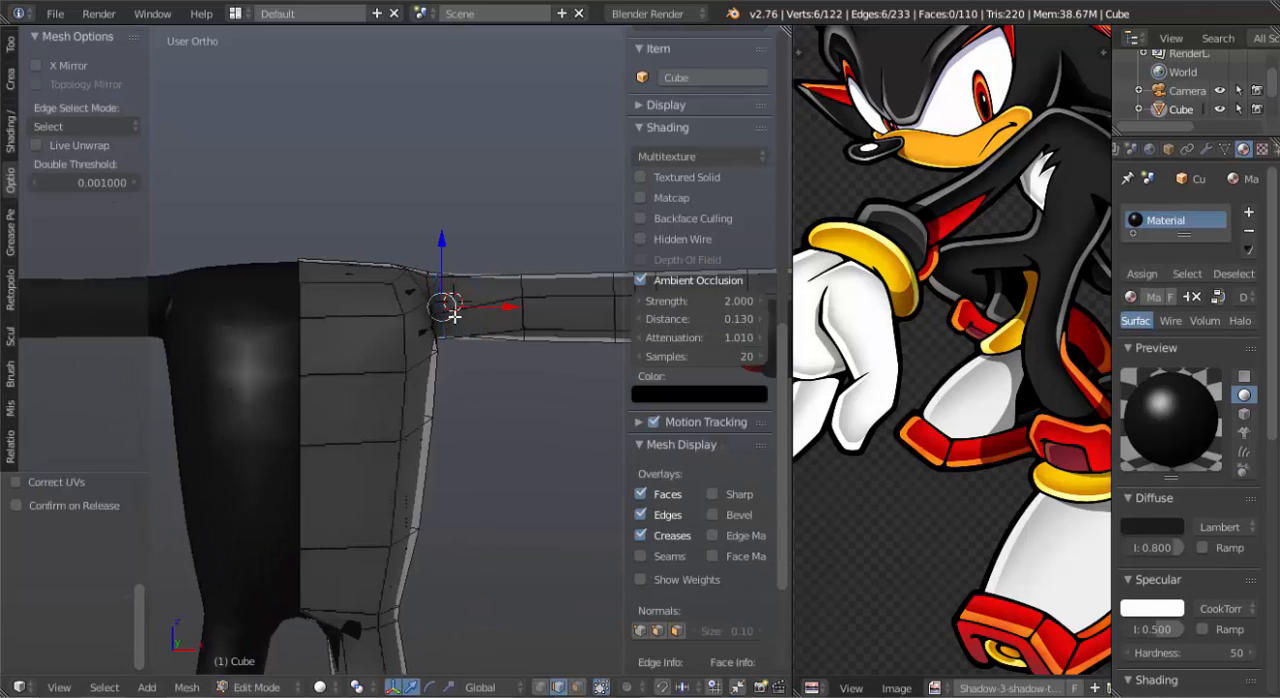
pyautogui.hotkey('ctrl', 'r')
pyautogui.click(449, 307)
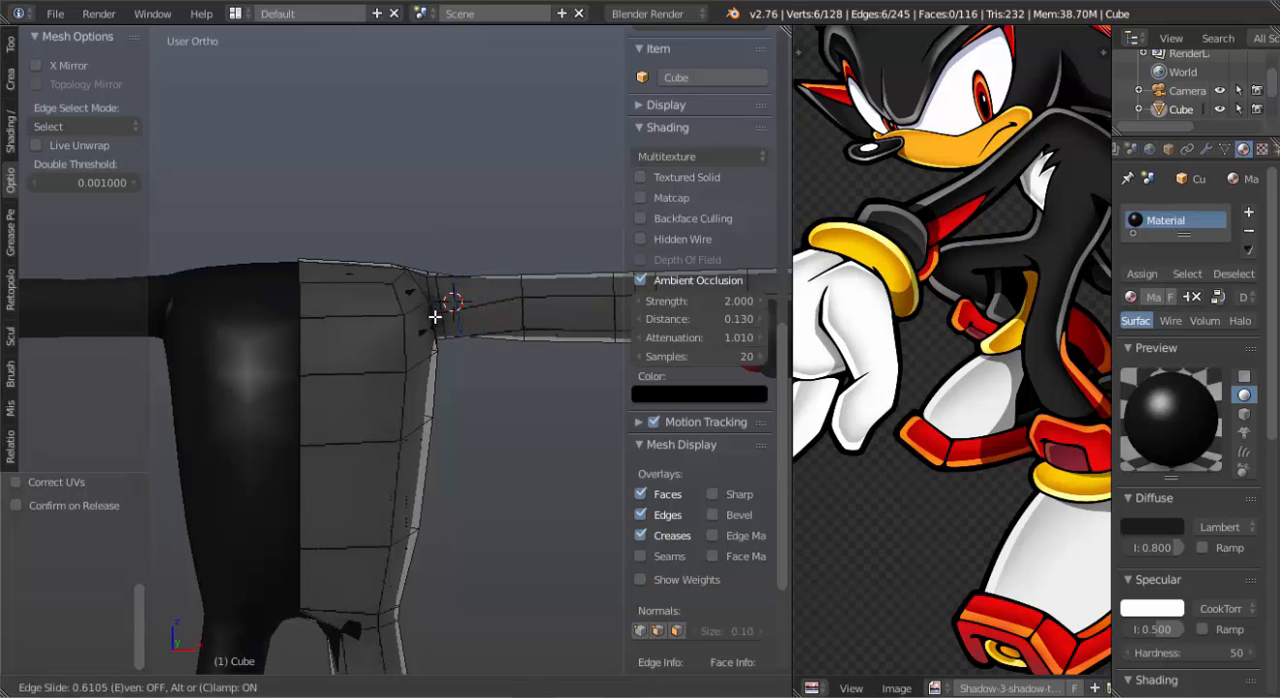
pyautogui.click(435, 316)
pyautogui.scroll(-6, 435, 316)
pyautogui.press('KP_1')
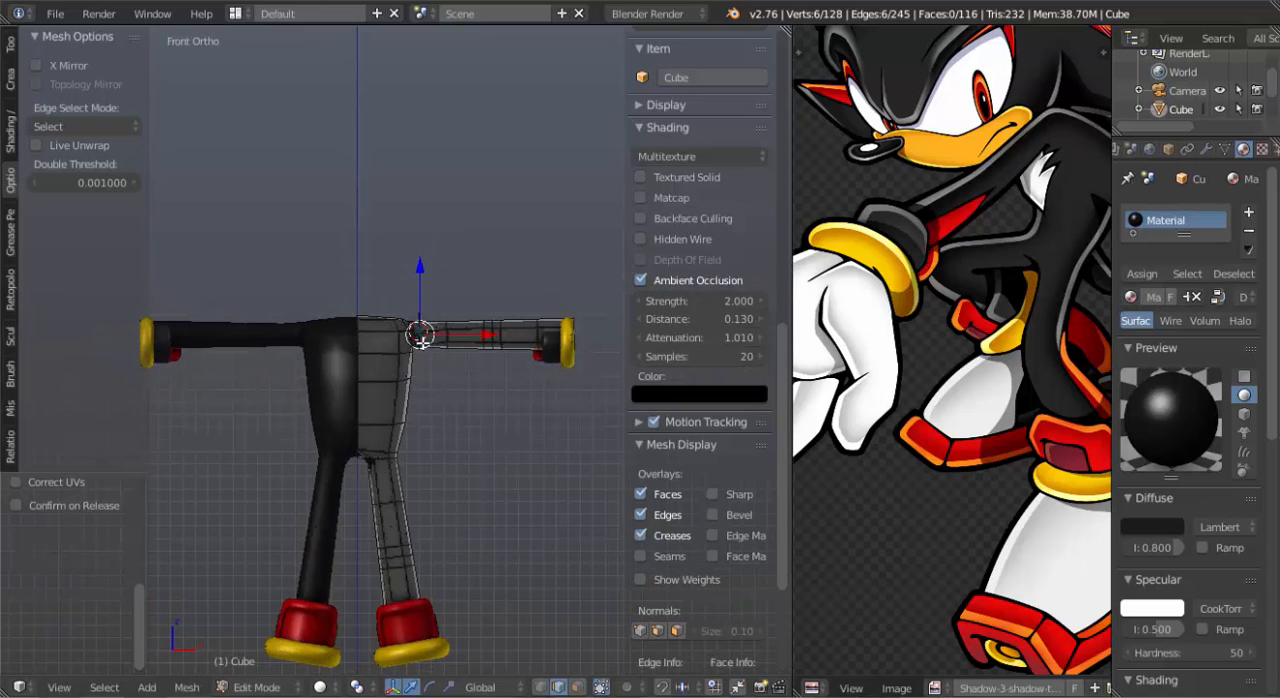
pyautogui.scroll(8, 437, 408)
pyautogui.scroll(-6, 437, 410)
pyautogui.scroll(1, 438, 414)
pyautogui.keyDown('shift'); pyautogui.moveTo(484, 398); pyautogui.dragTo(432, 394, button='middle'); pyautogui.keyUp('shift')
pyautogui.press('Tab')
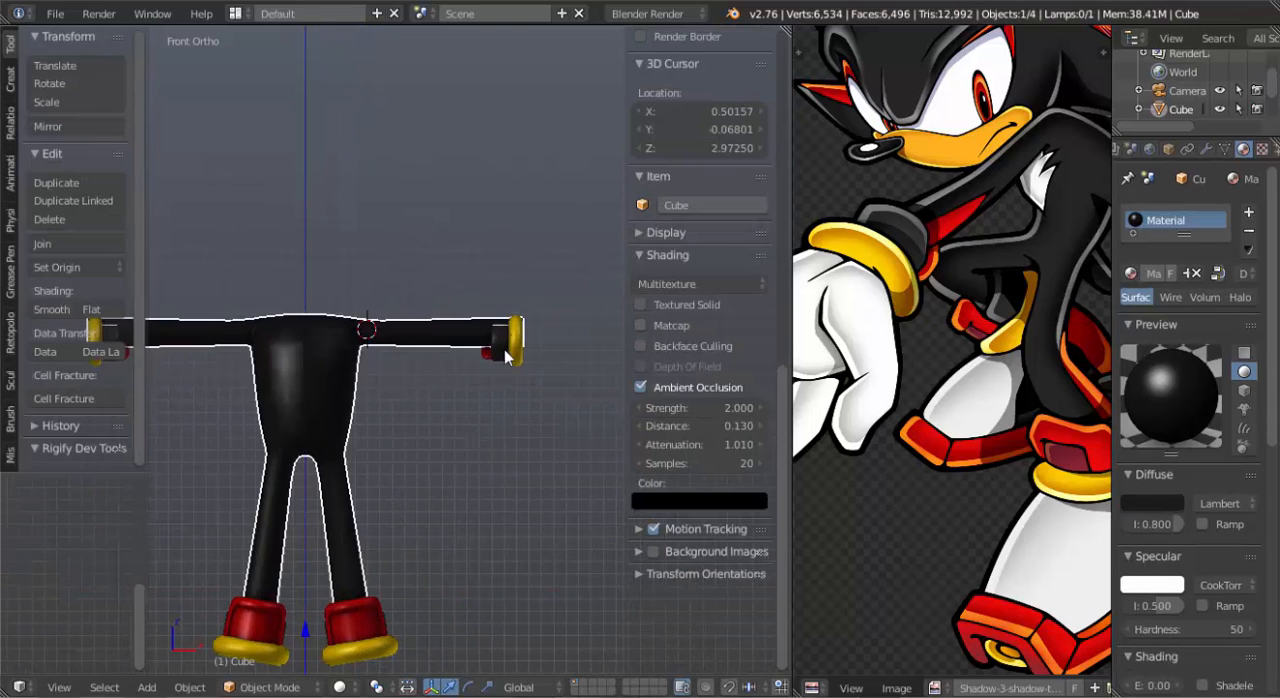
# Raise the wrist cuff in the Torus mesh about 0.068 along the global Z axis to line up with the arm.
pyautogui.rightClick(508, 356)
pyautogui.press('Tab')
pyautogui.press('z')
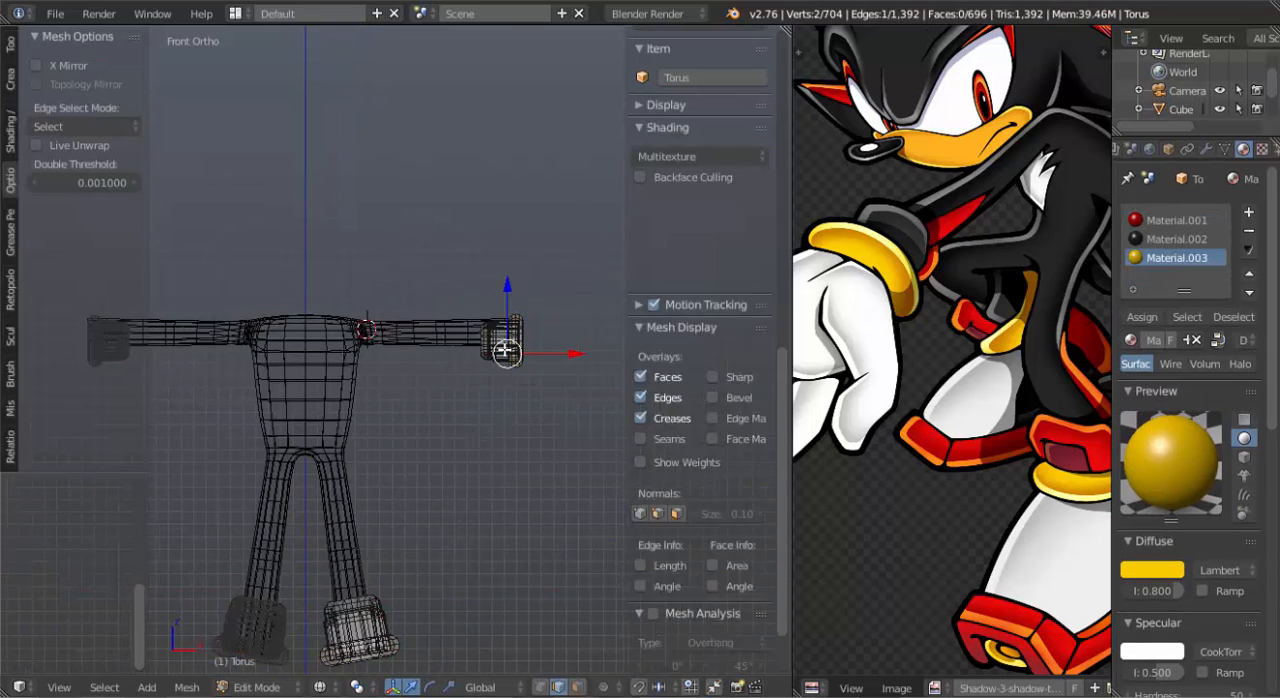
pyautogui.press('b')
pyautogui.moveTo(493, 303); pyautogui.dragTo(529, 437)
pyautogui.press('z')
pyautogui.press('g')
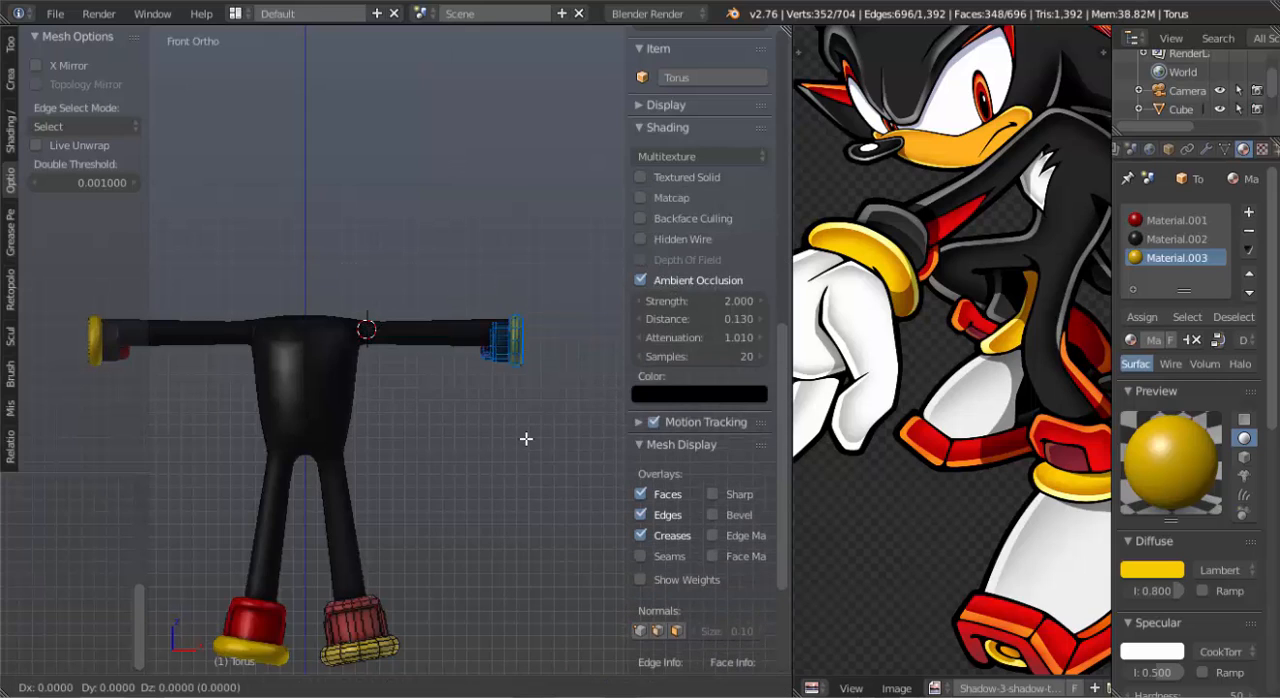
pyautogui.press('z')
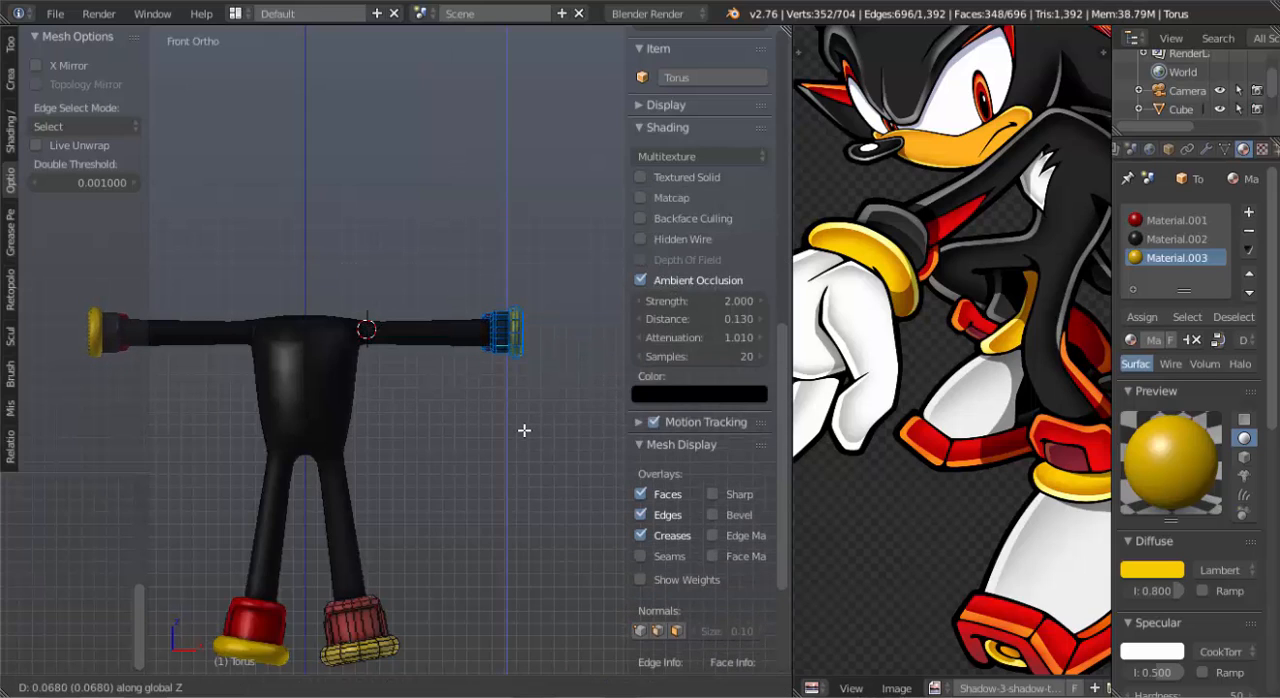
pyautogui.click(524, 429)
pyautogui.press('Tab')
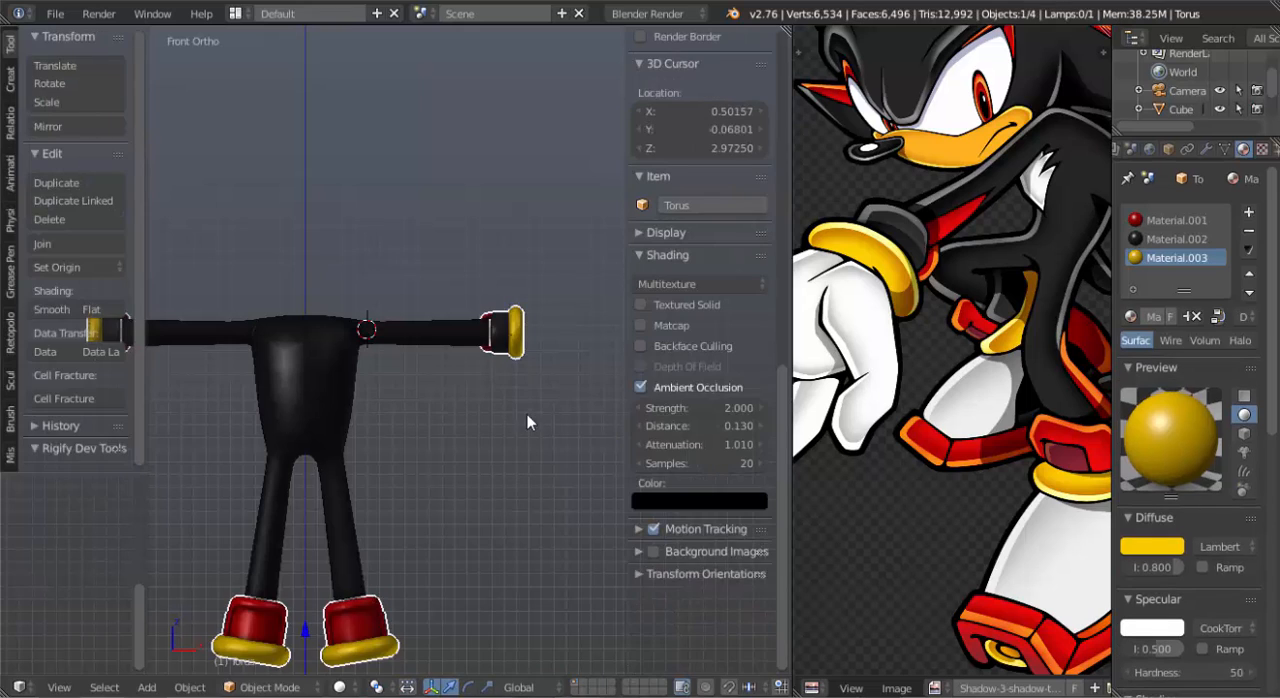
# Snap the 3D cursor to the scene's centre.
pyautogui.keyDown('shift'); pyautogui.moveTo(527, 414); pyautogui.dragTo(526, 319, button='middle'); pyautogui.keyUp('shift')
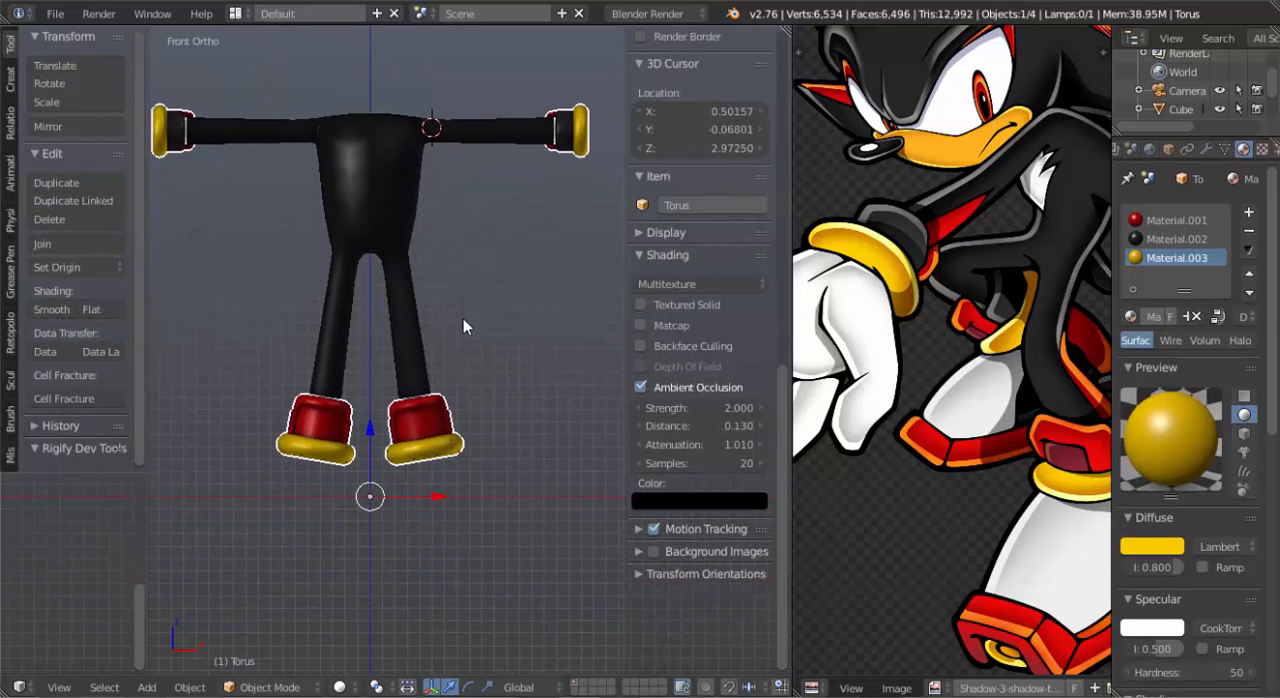
pyautogui.hotkey('shift', 'a')
pyautogui.press('Escape')
pyautogui.hotkey('shift', 's')
pyautogui.click(522, 337)
# Add a cube at the scene's centre and stretch it along the global X axis to a little over three times its width.
pyautogui.hotkey('shift', 'a')
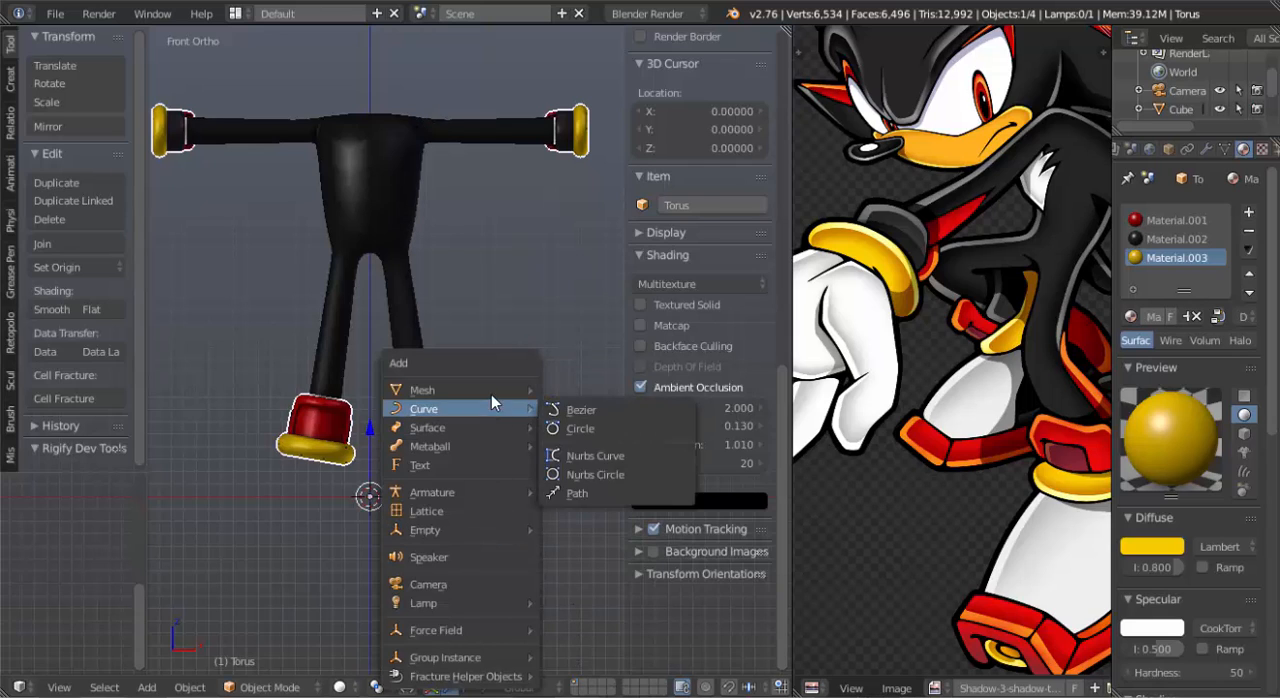
pyautogui.moveTo(505, 386)
pyautogui.scroll(2, 608, 36)
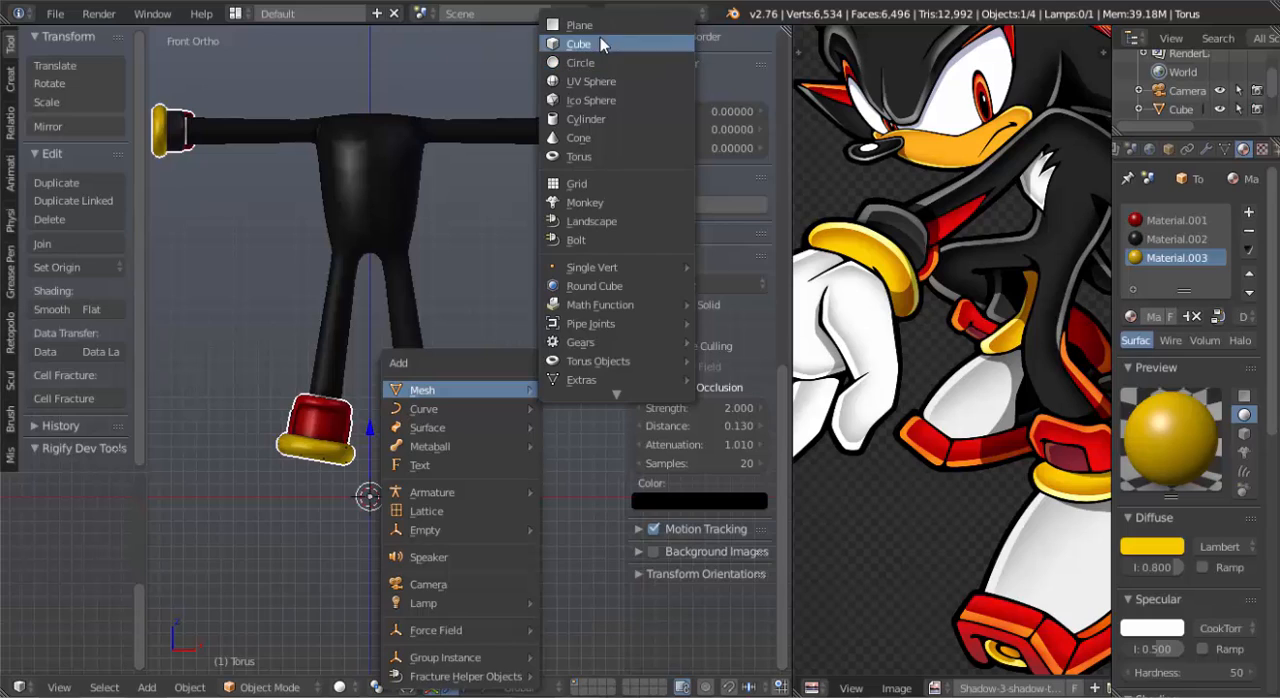
pyautogui.click(600, 37)
pyautogui.press('s')
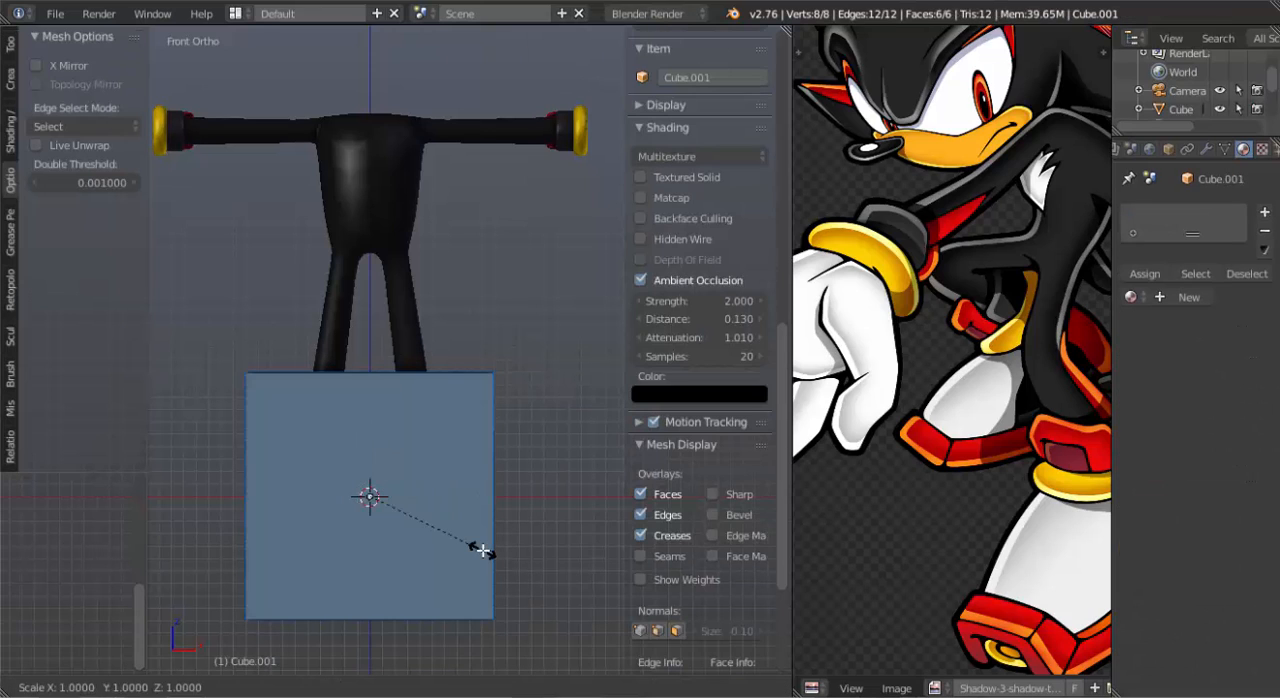
pyautogui.press('x')
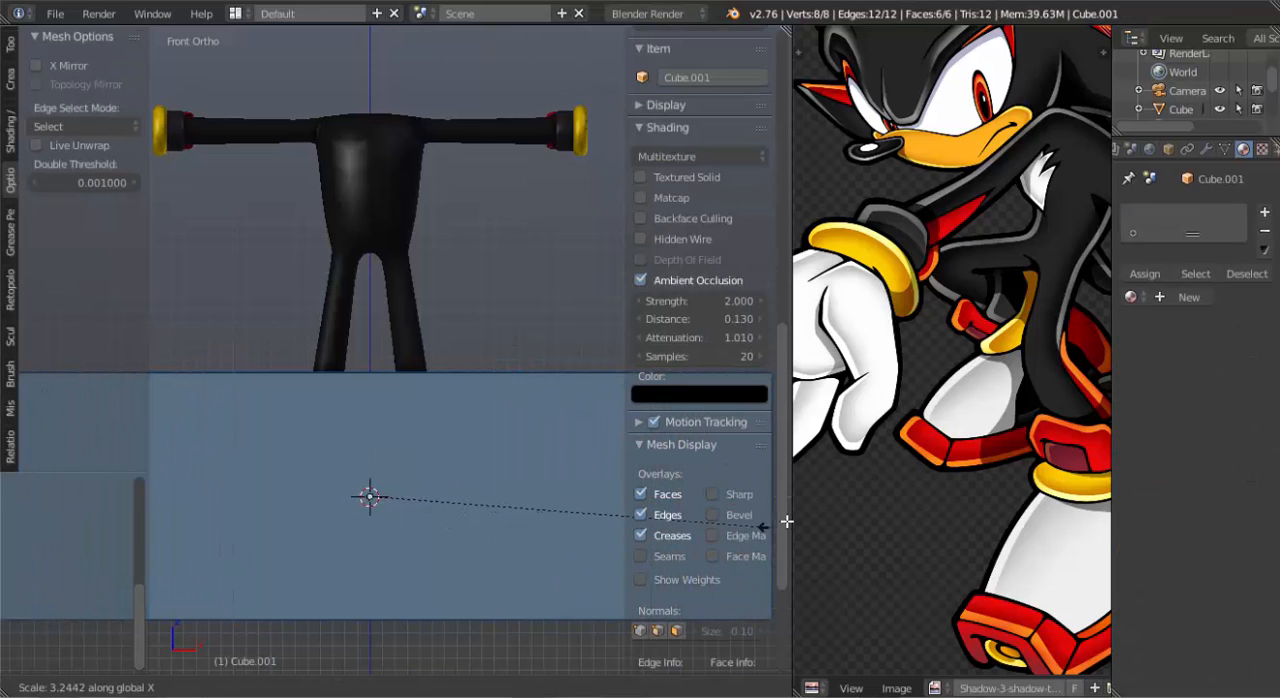
pyautogui.click(506, 517)
pyautogui.press('KP_Decimal')
# Leave Edit Mode, move the stretched cube to a separate layer, and show only that layer.
pyautogui.press('Tab')
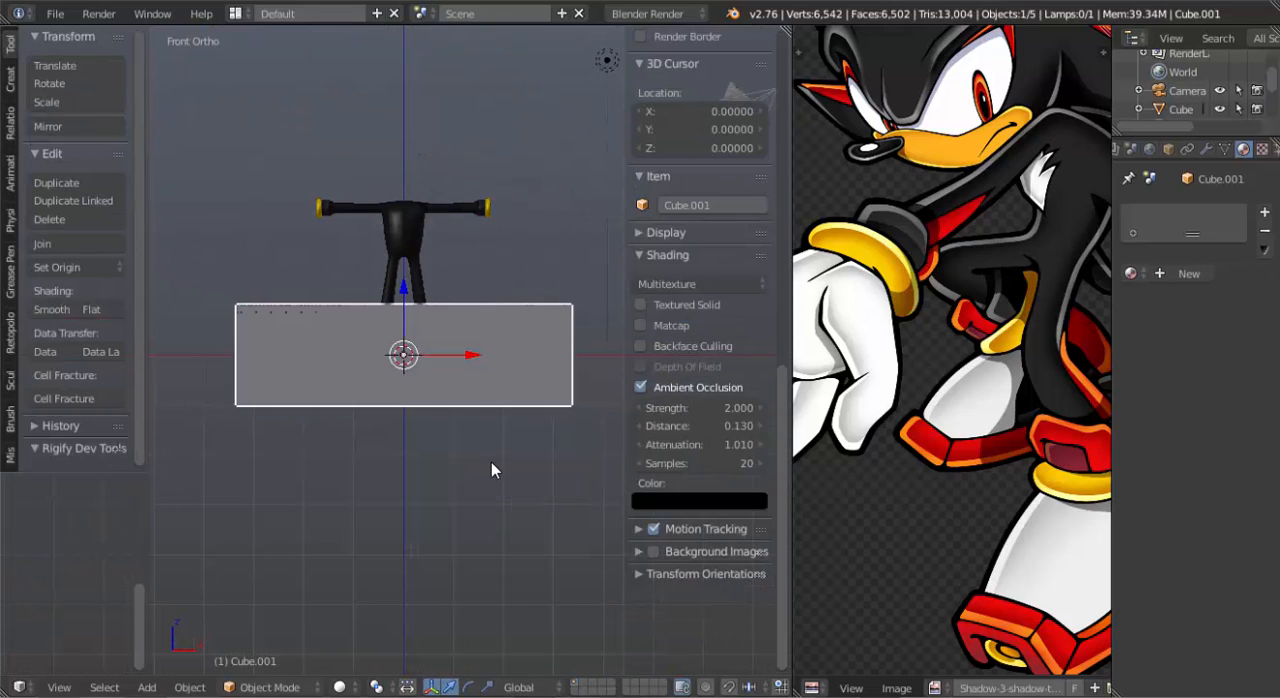
pyautogui.press('m')
pyautogui.click(644, 507)
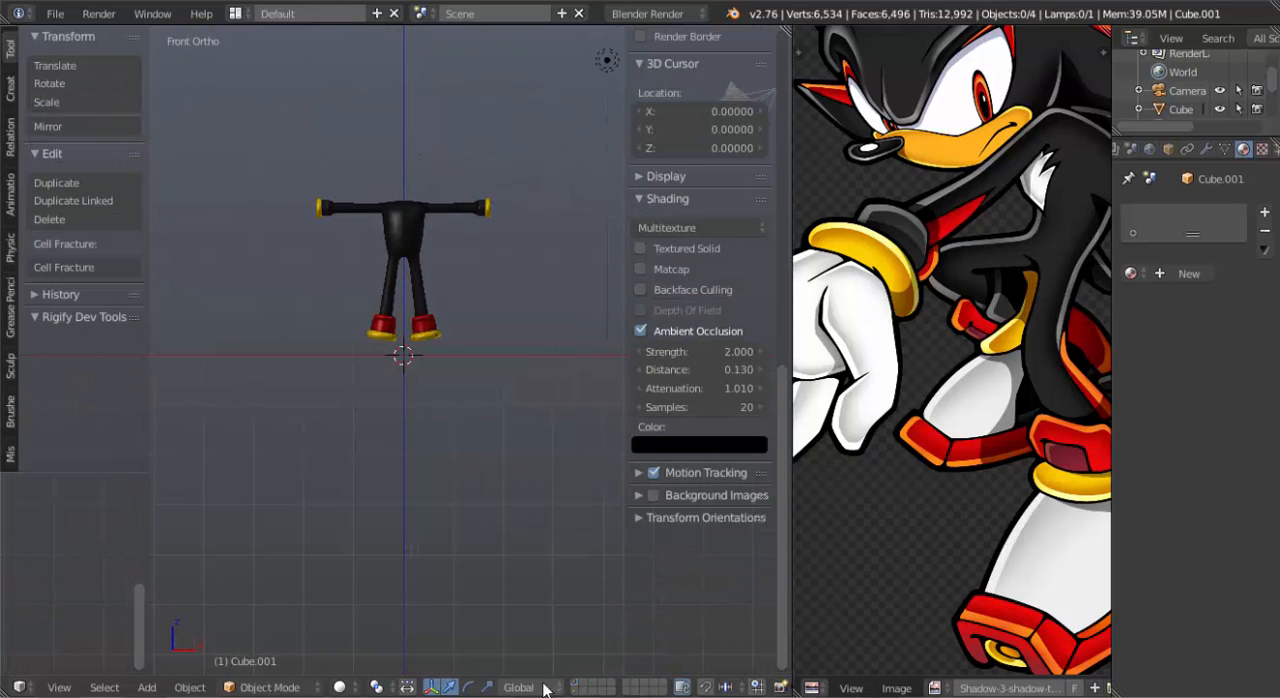
pyautogui.click(573, 692)
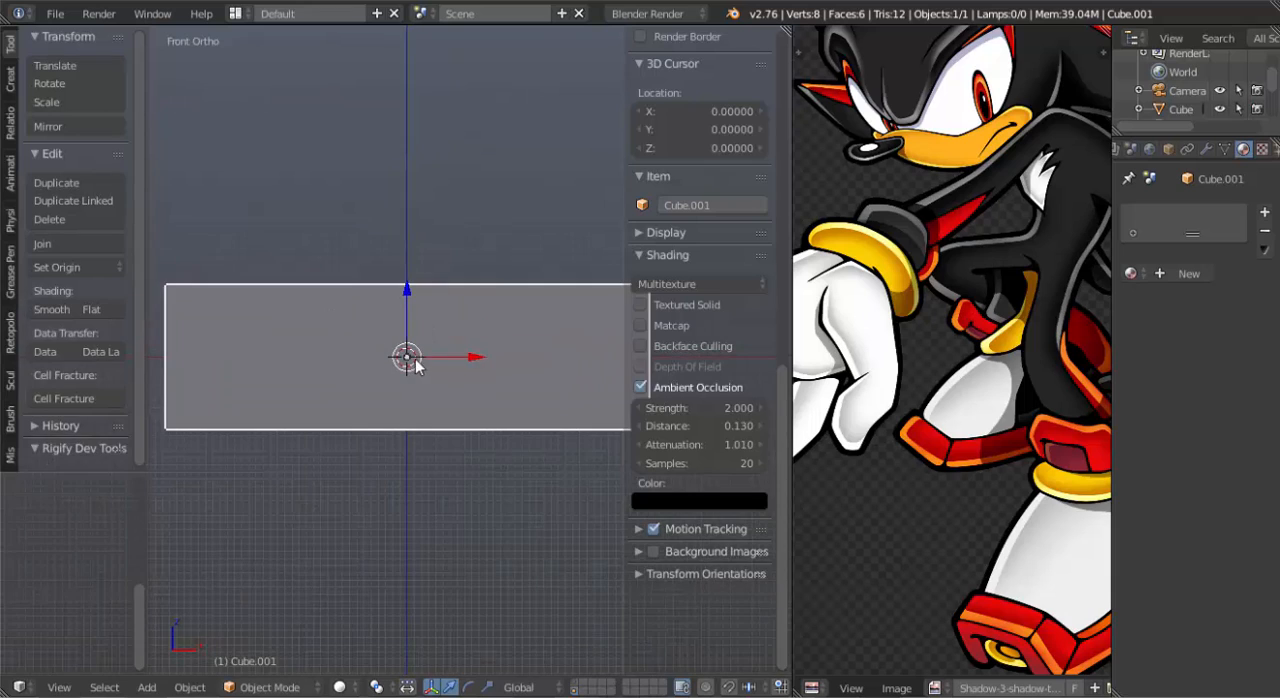
# Cut the block in Edit Mode with two evenly spaced edge loops that divide its length into three sections.
pyautogui.press('Tab')
pyautogui.hotkey('ctrl', 'r')
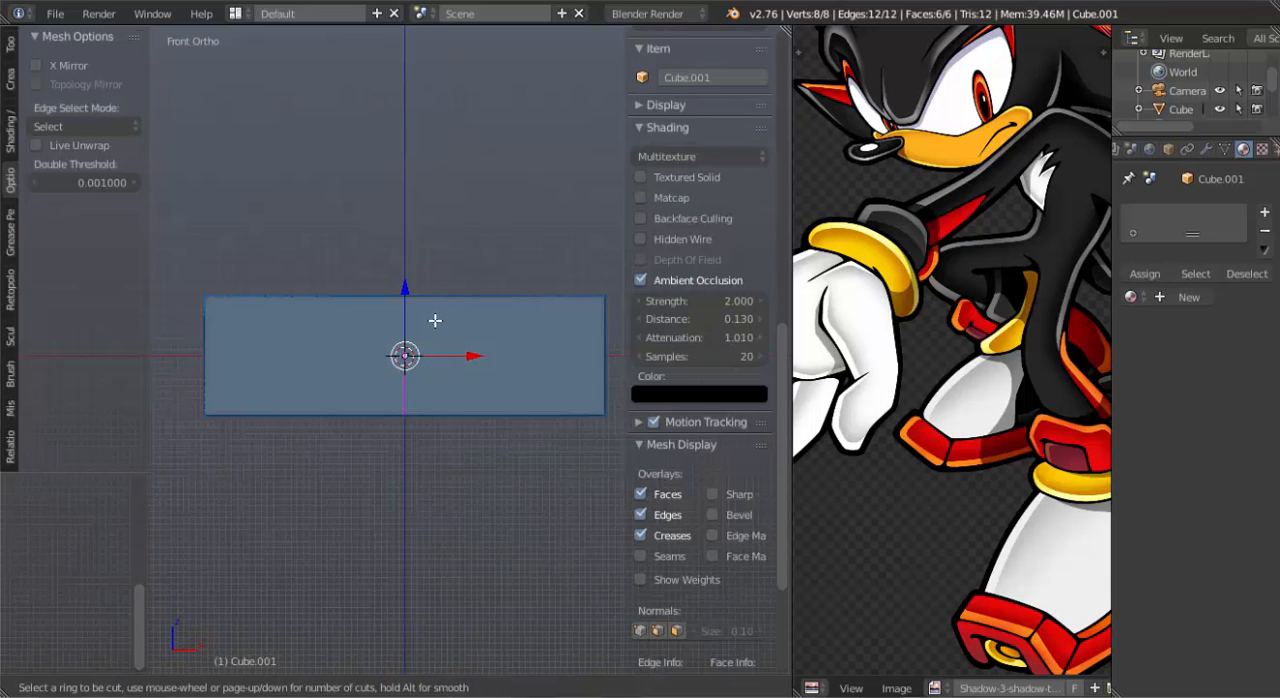
pyautogui.scroll(1, 435, 320)
pyautogui.click(435, 320)
pyautogui.rightClick(452, 353)
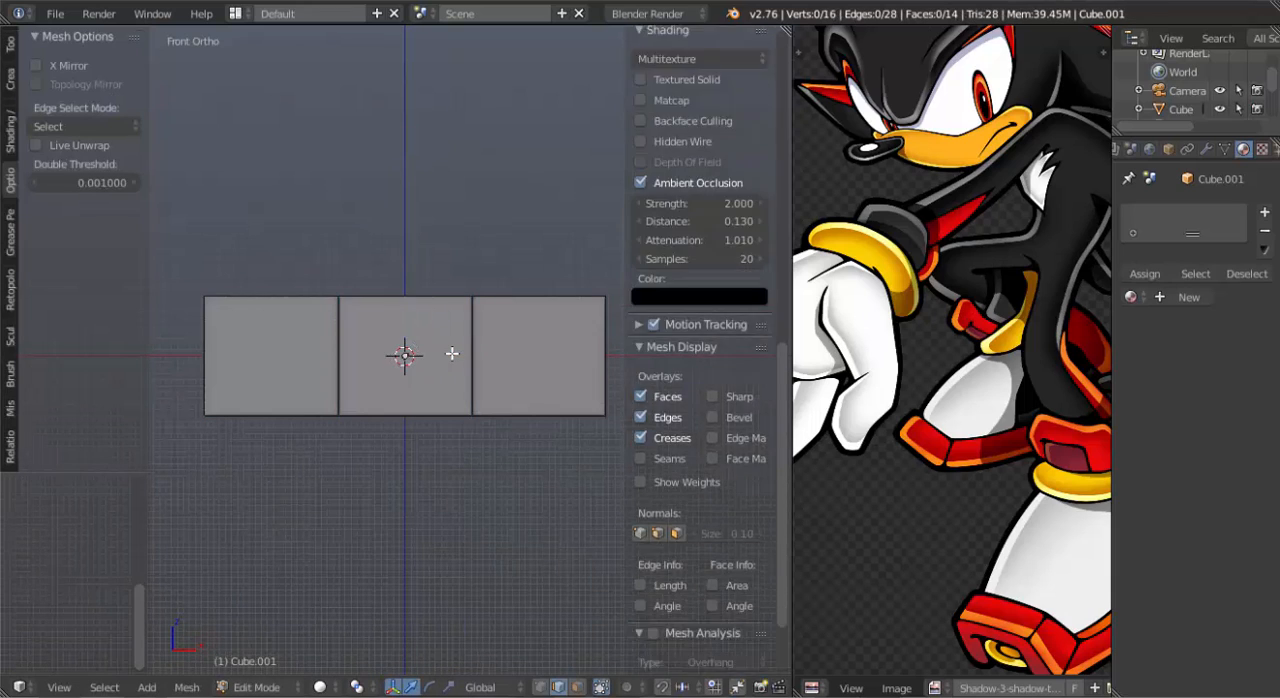
# Subdivide the whole block once and smooth its vertices to round off the corners.
pyautogui.press('a')
pyautogui.press('w')
pyautogui.click(403, 250)
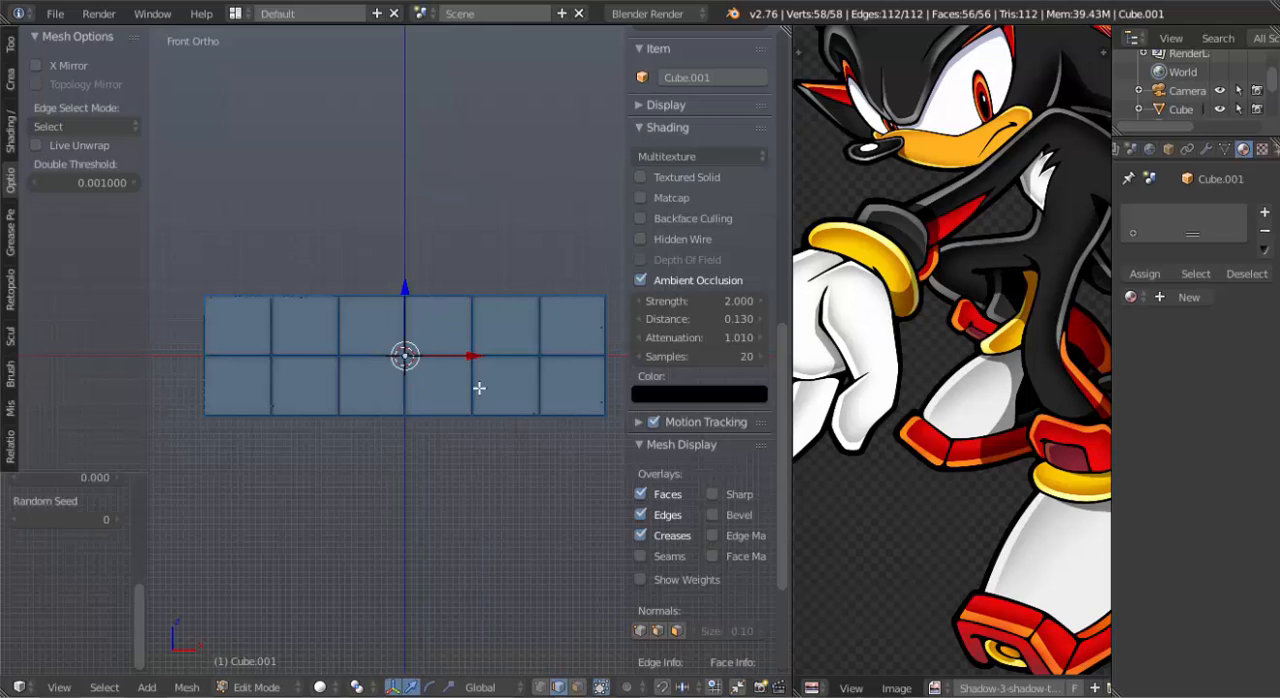
pyautogui.hotkey('shift', 'r')
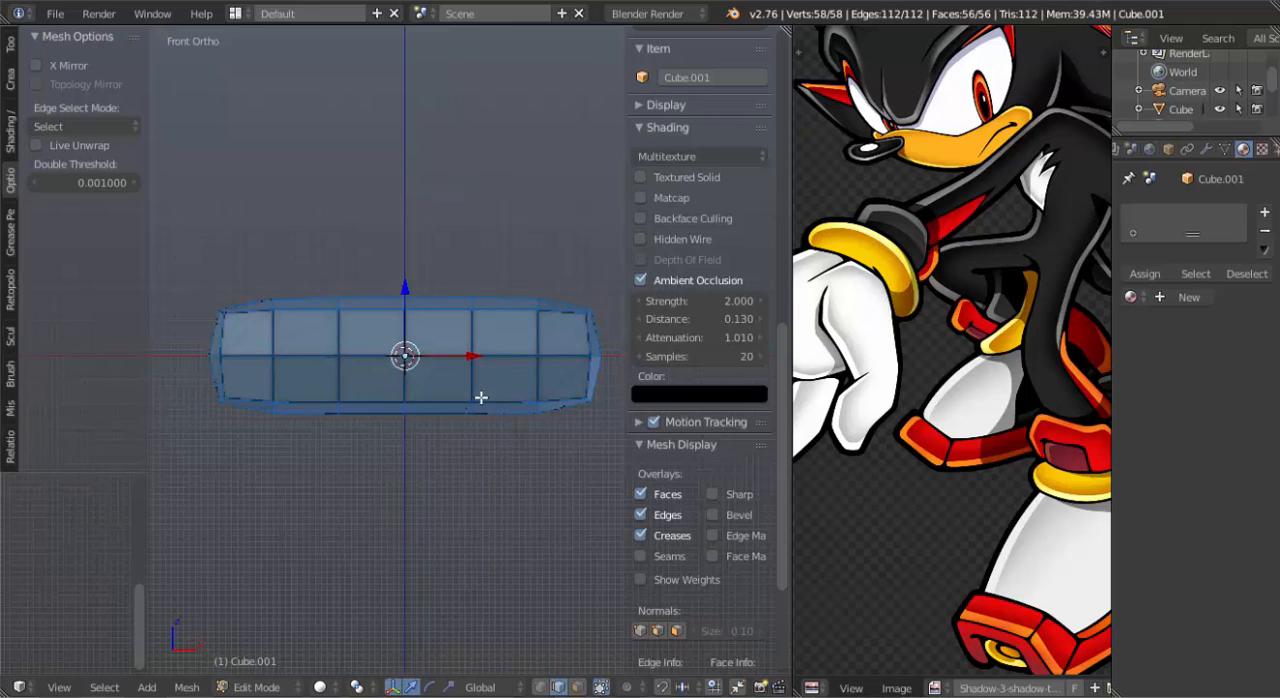
# Delete the four end faces on the block's negative X side to open that end.
pyautogui.press('a')
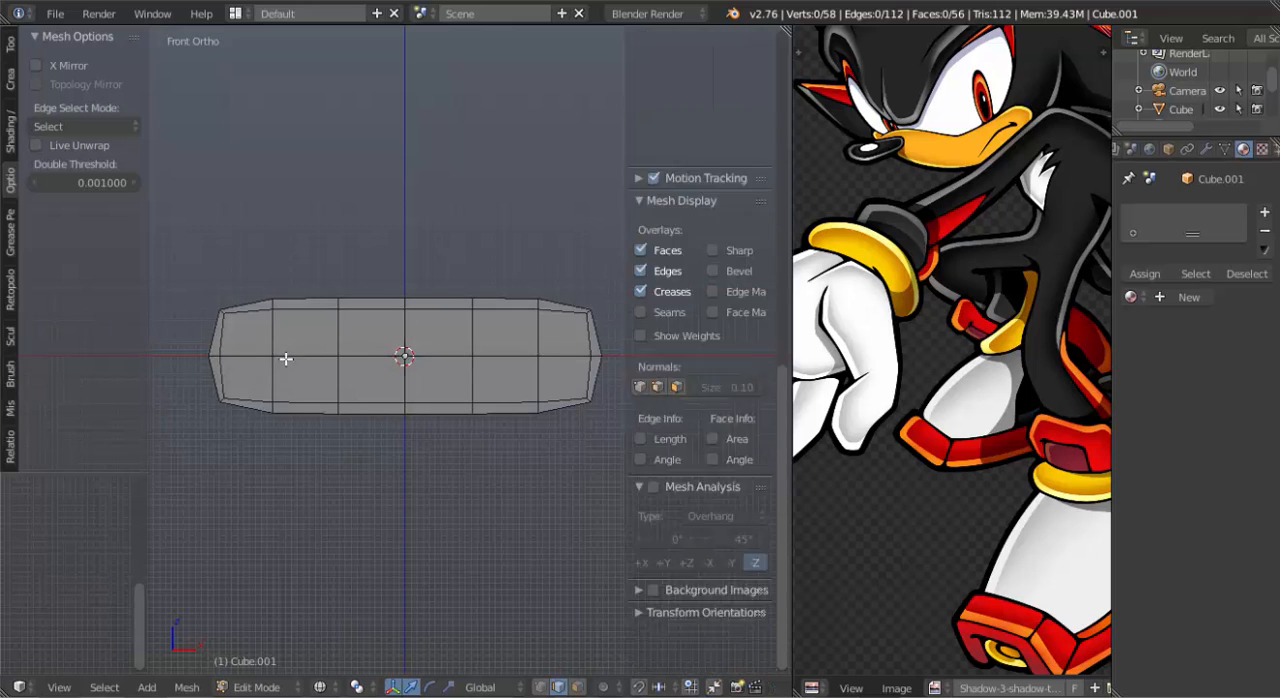
pyautogui.press('b')
pyautogui.moveTo(240, 265); pyautogui.dragTo(190, 458)
pyautogui.press('x')
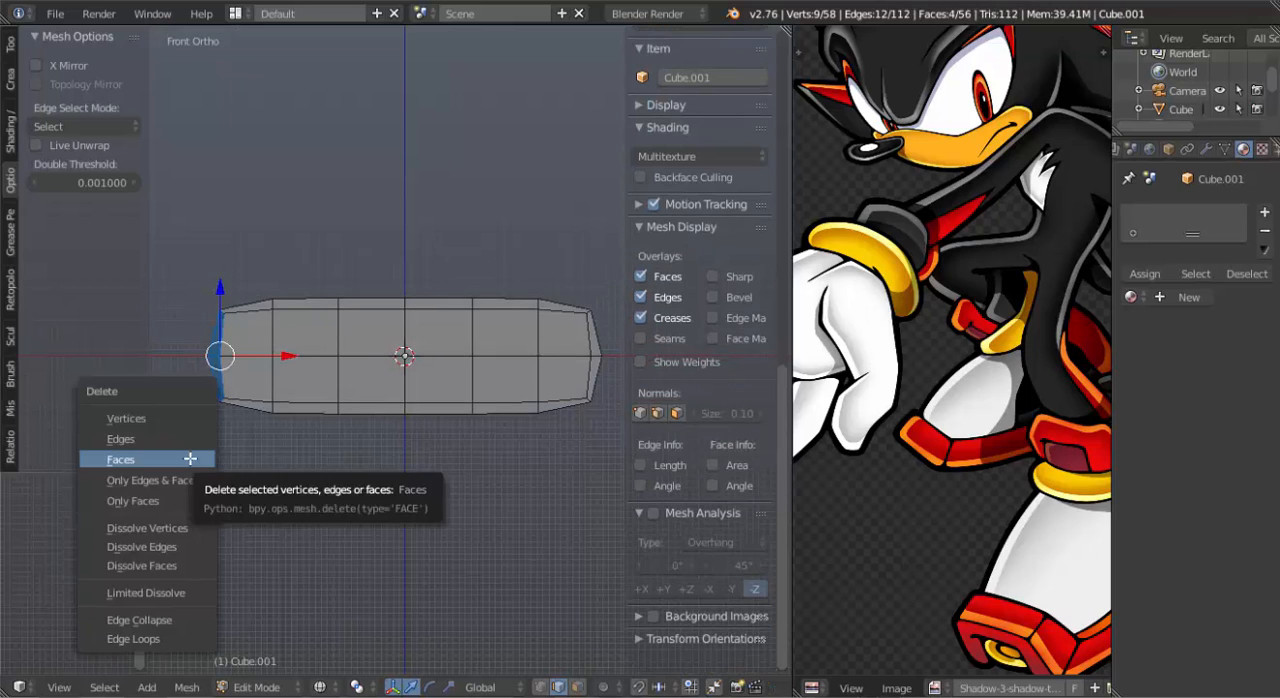
pyautogui.click(186, 459)
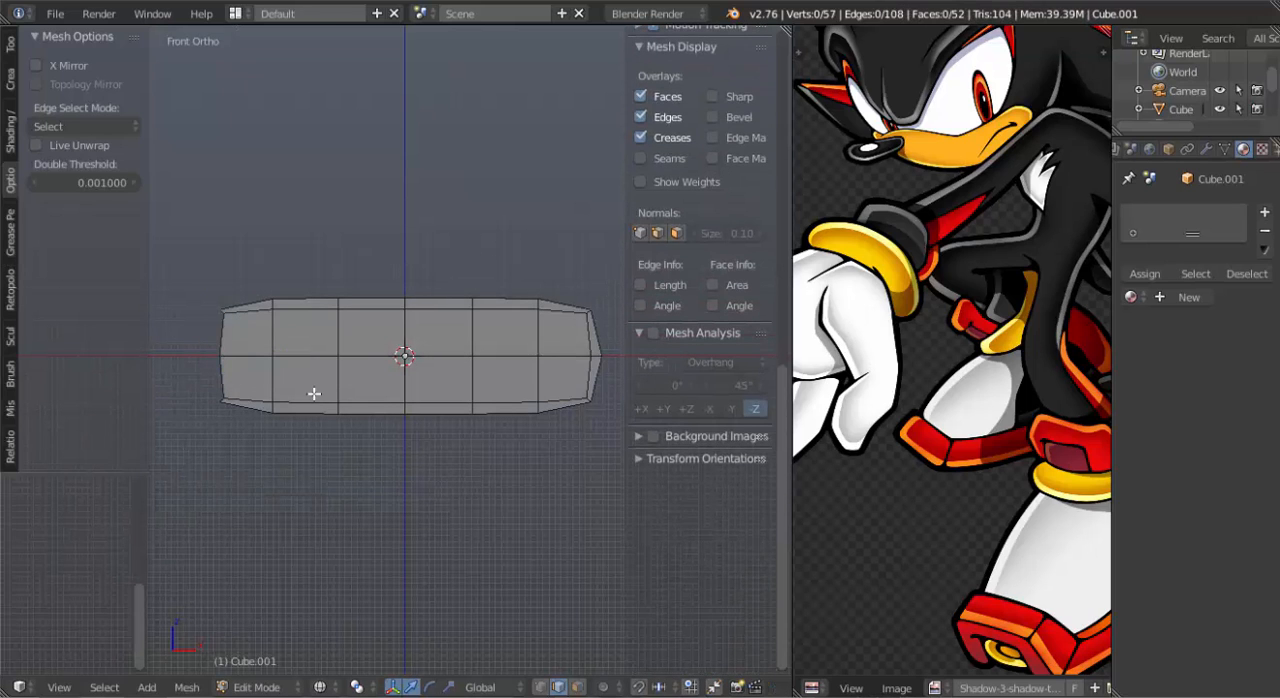
# Select the edge loop around the open end and enable connected proportional editing with Smooth falloff.
pyautogui.keyDown('alt'); pyautogui.rightClick(226, 368); pyautogui.keyUp('alt')
pyautogui.moveTo(294, 423); pyautogui.dragTo(371, 456, button='middle')
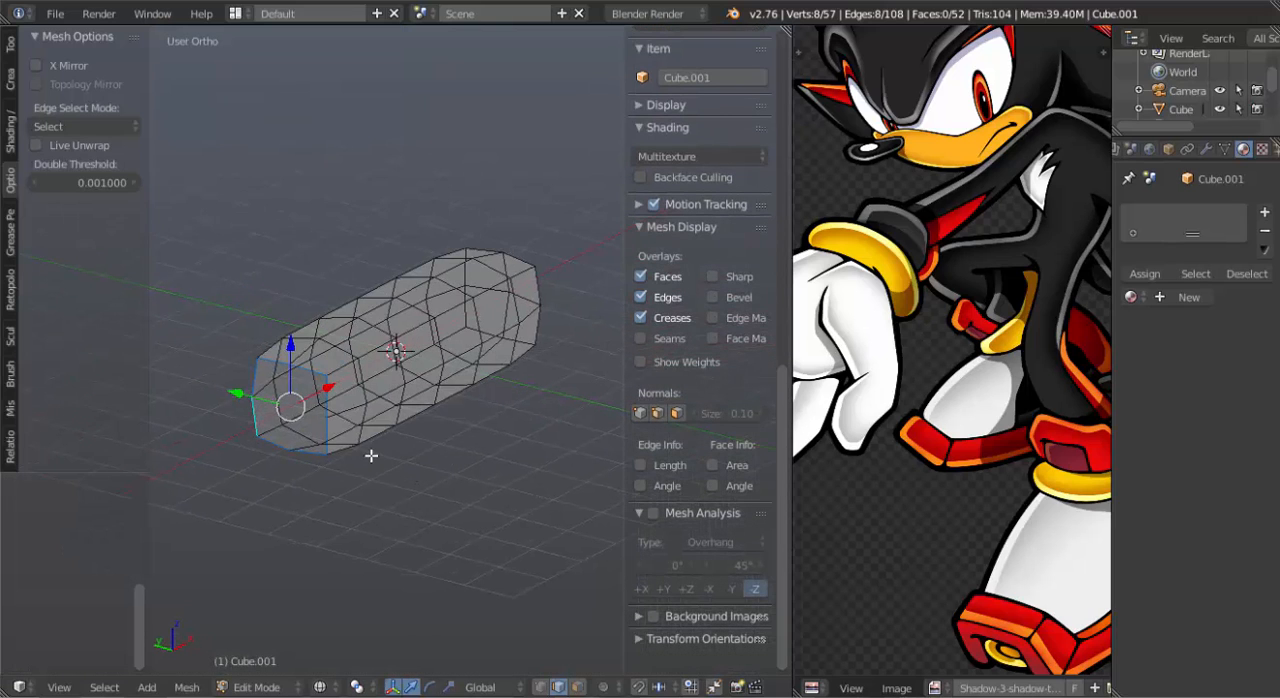
pyautogui.press('s')
pyautogui.rightClick(373, 460)
# Try to scale the open end's rim up about 1.19 times with a proportional radius of about 3.45.
pyautogui.press('s')
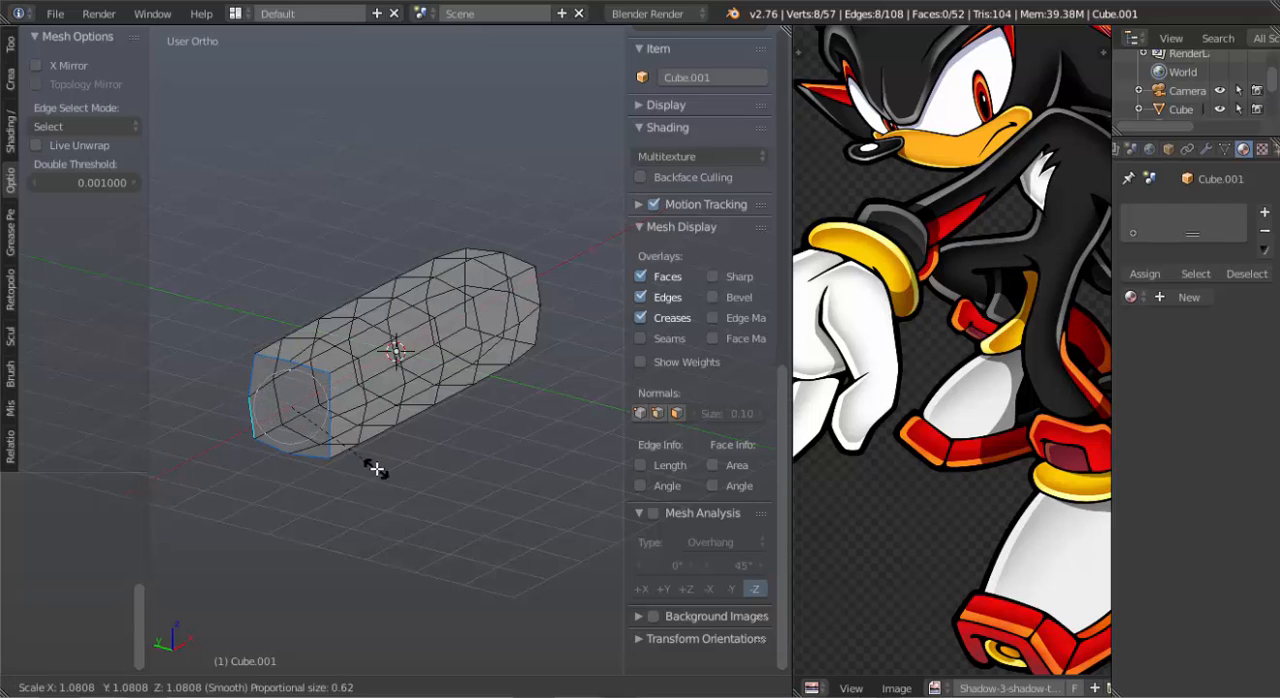
pyautogui.scroll(-9, 377, 472)
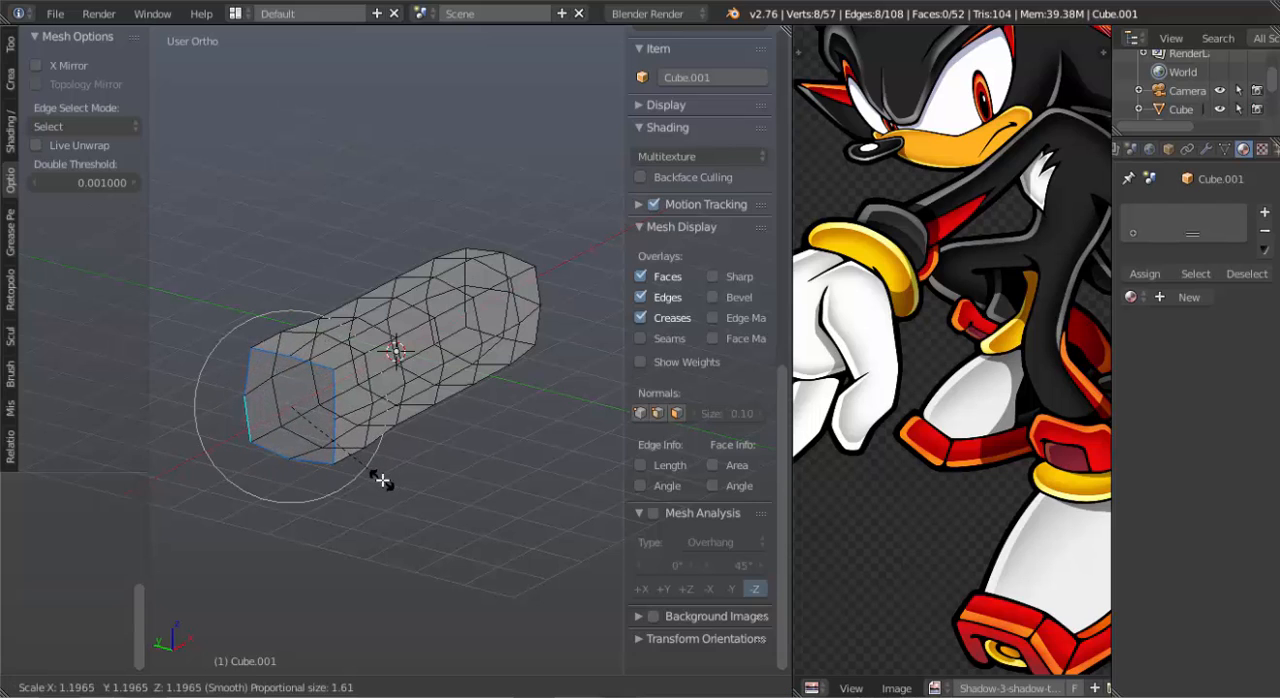
pyautogui.scroll(-3, 381, 481)
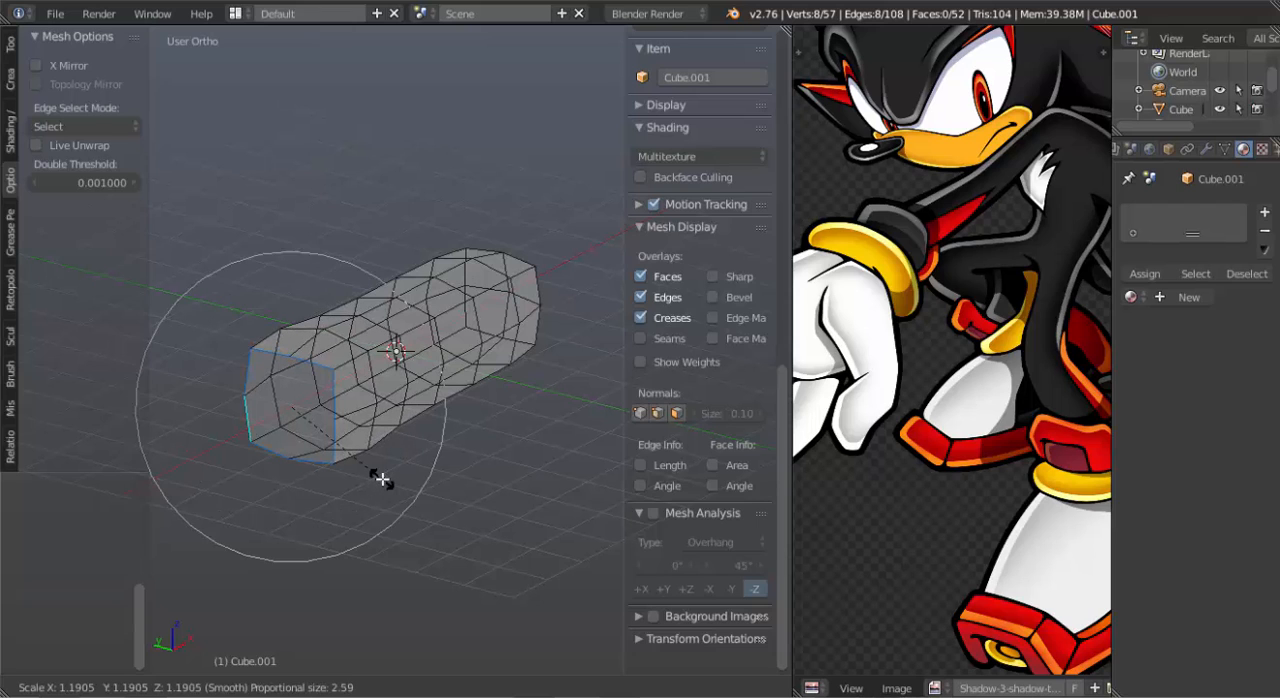
pyautogui.scroll(-3, 378, 476)
pyautogui.click(380, 478)
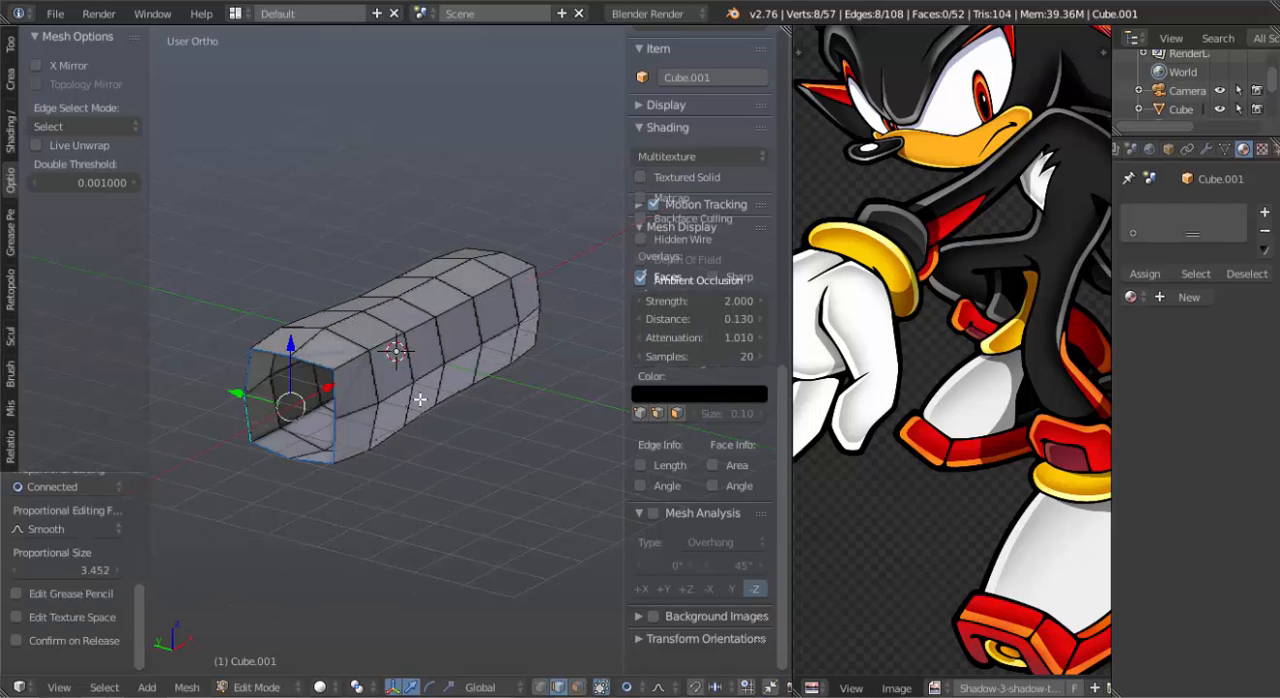
pyautogui.moveTo(420, 399); pyautogui.dragTo(270, 353, button='middle')
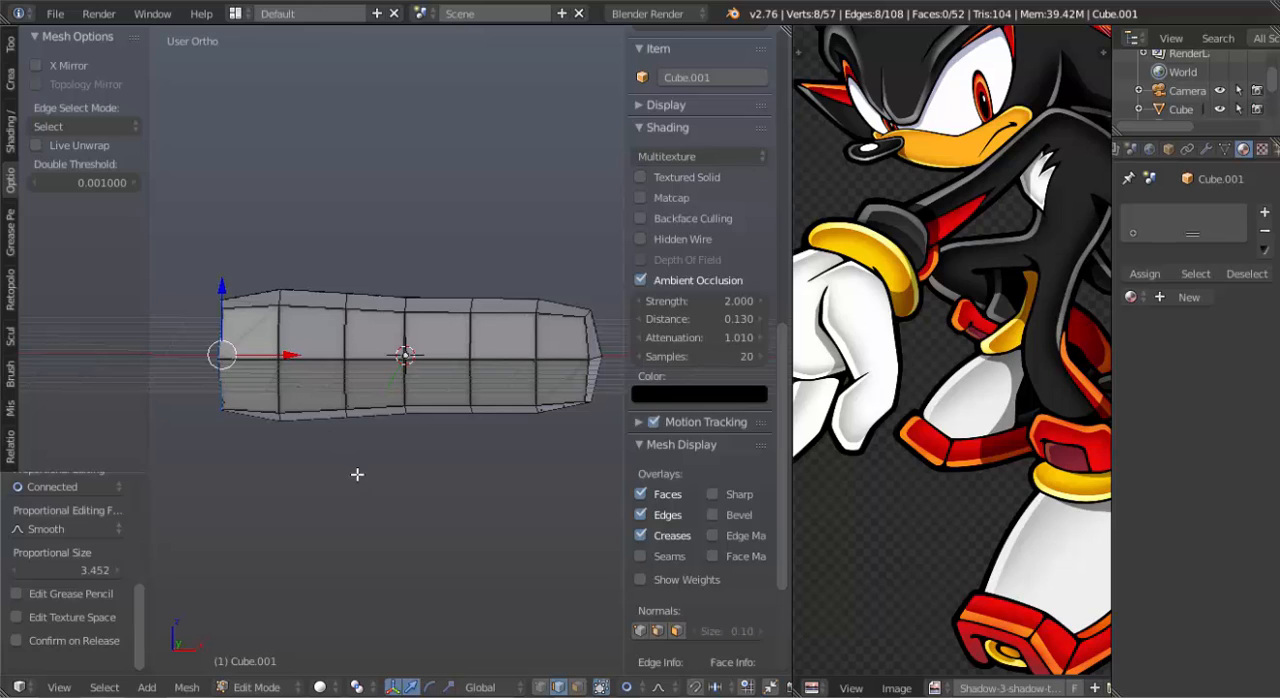
pyautogui.hotkey('ctrl', 'z')
# Scale the open rim up about 1.03 times with proportional size 3.45, and again about 1.10 times with size 0.56.
pyautogui.press('s')
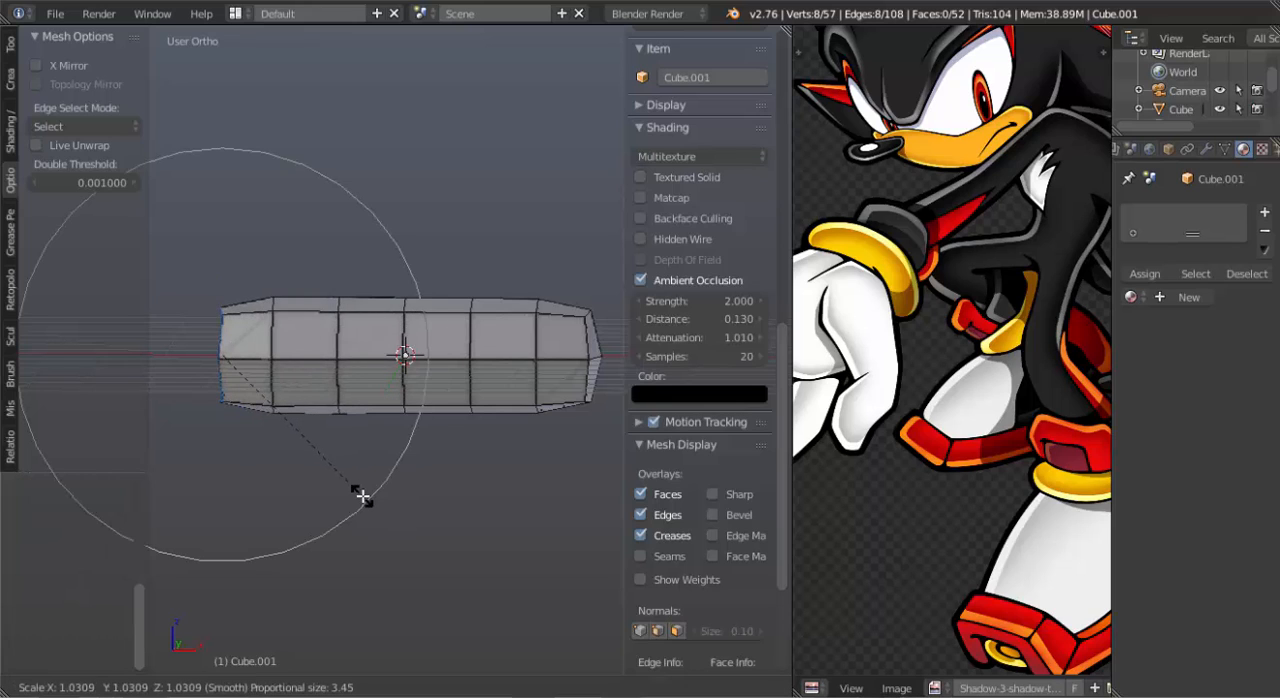
pyautogui.click(364, 498)
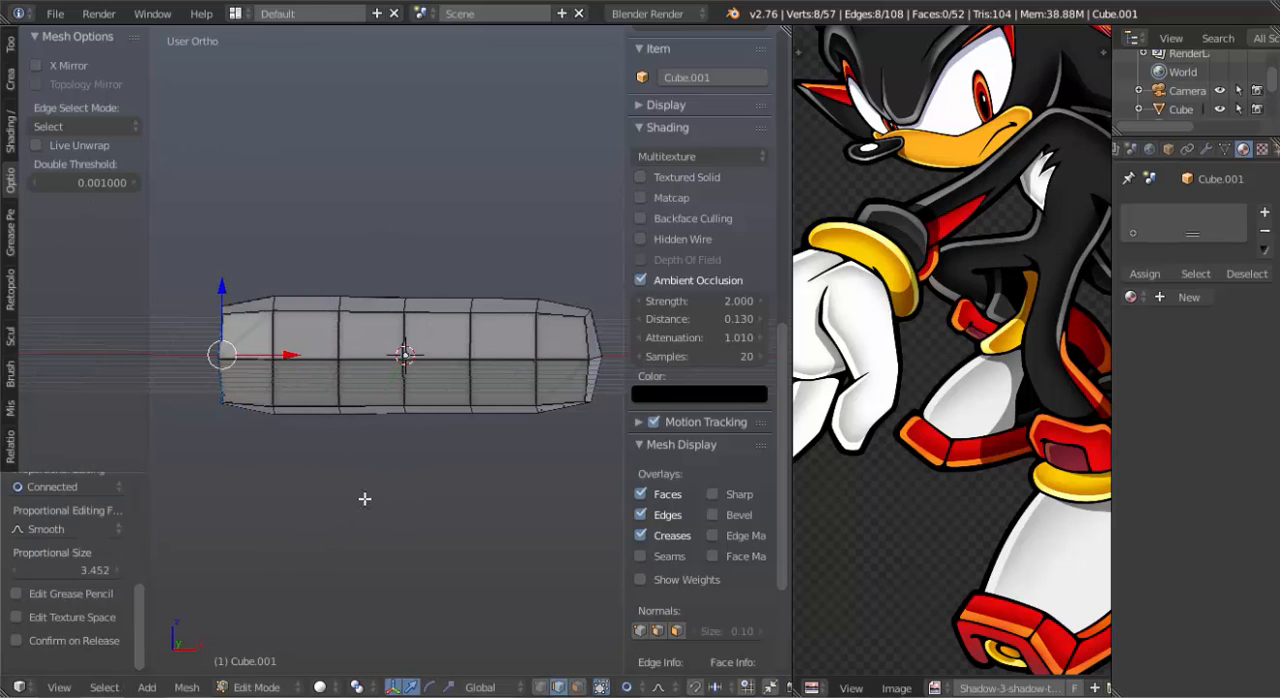
pyautogui.press('s')
pyautogui.scroll(13, 365, 500)
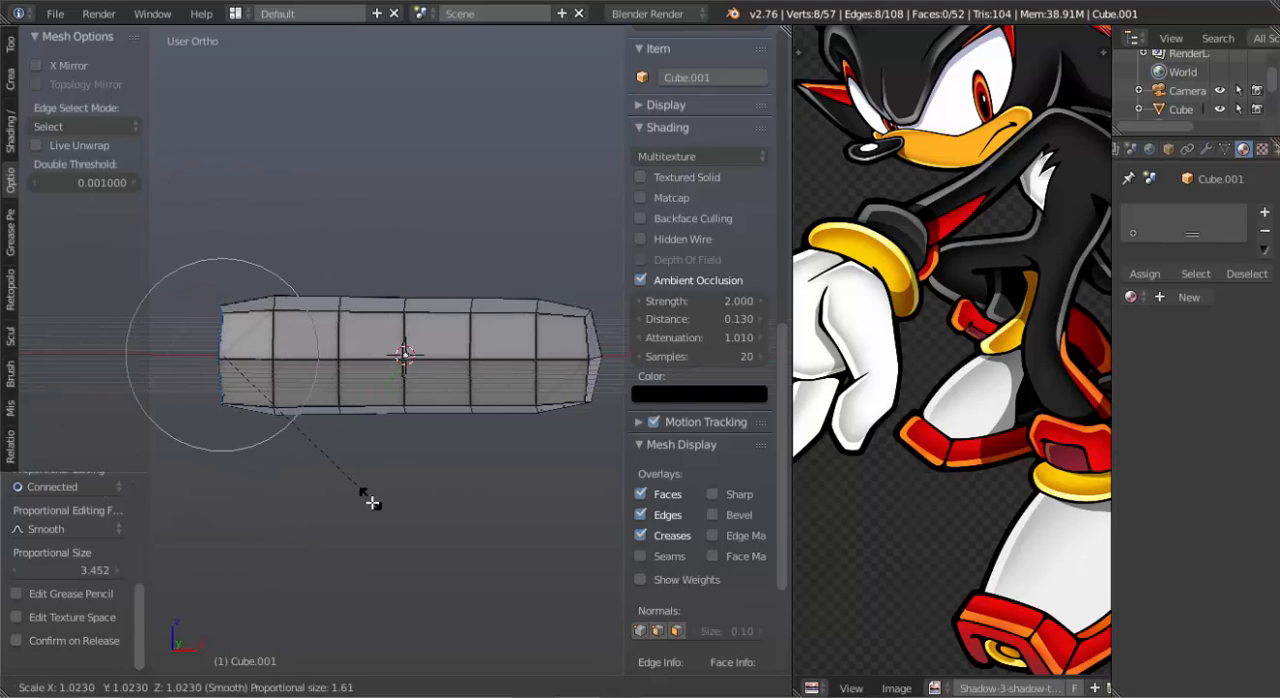
pyautogui.scroll(6, 375, 508)
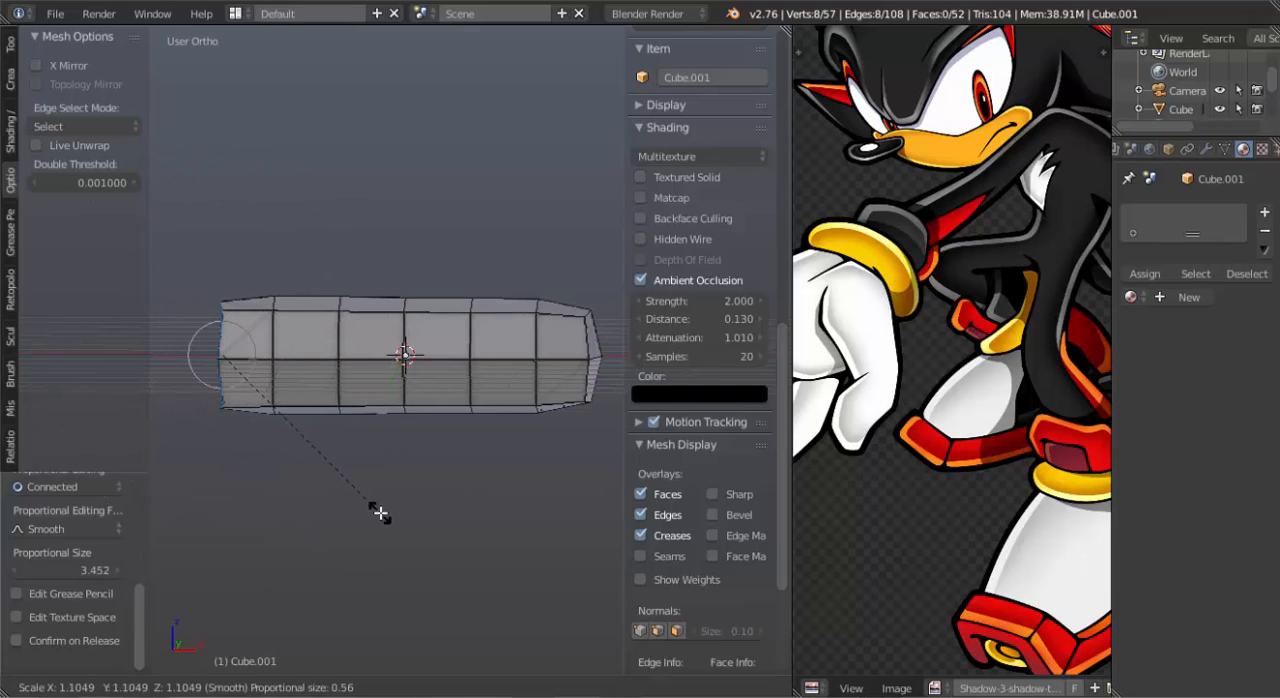
pyautogui.click(380, 512)
# Select the two underside edges one loop in from the closed end and move them slightly down in front view with proportional editing.
pyautogui.moveTo(380, 433); pyautogui.dragTo(305, 587, button='middle')
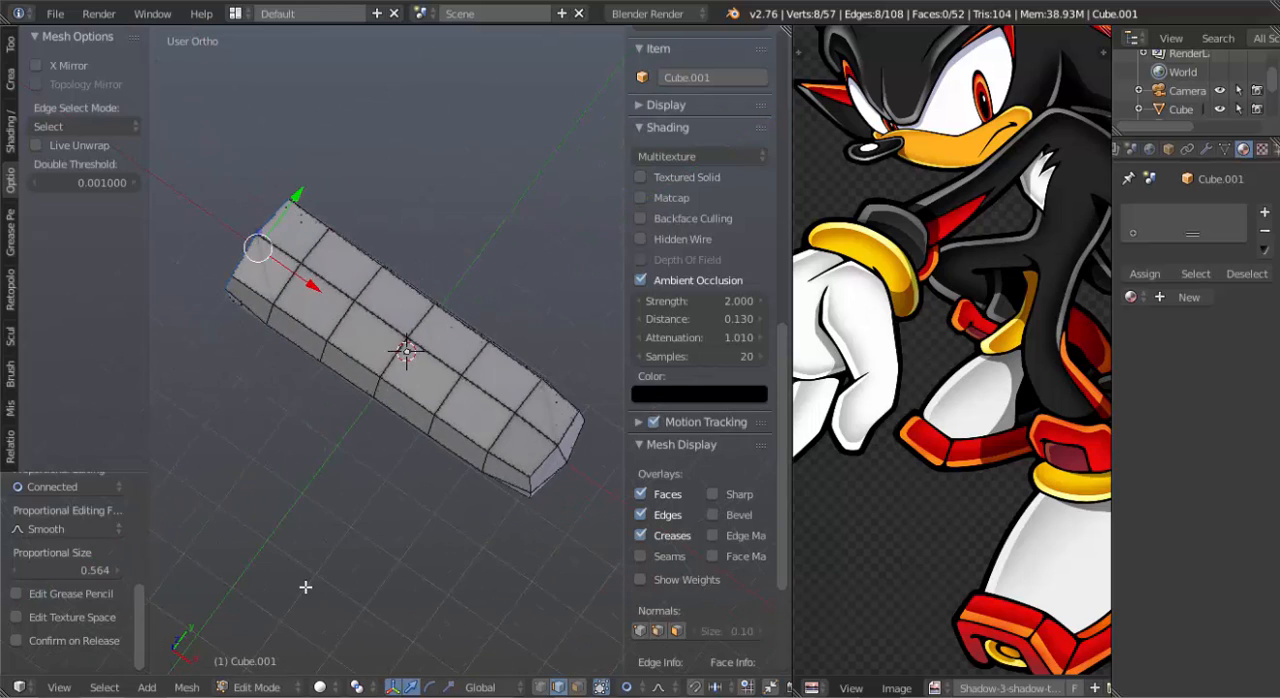
pyautogui.press('KP_3')
pyautogui.press('KP_1')
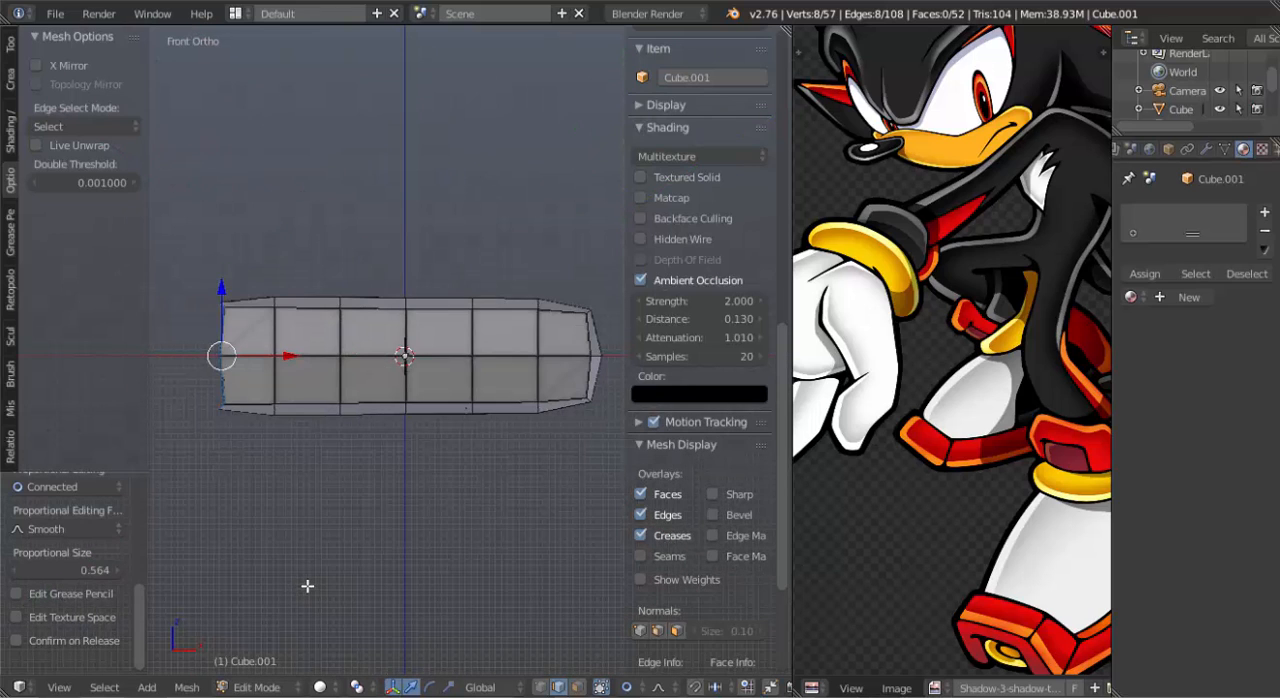
pyautogui.keyDown('shift'); pyautogui.moveTo(462, 422); pyautogui.dragTo(423, 367, button='middle'); pyautogui.keyUp('shift')
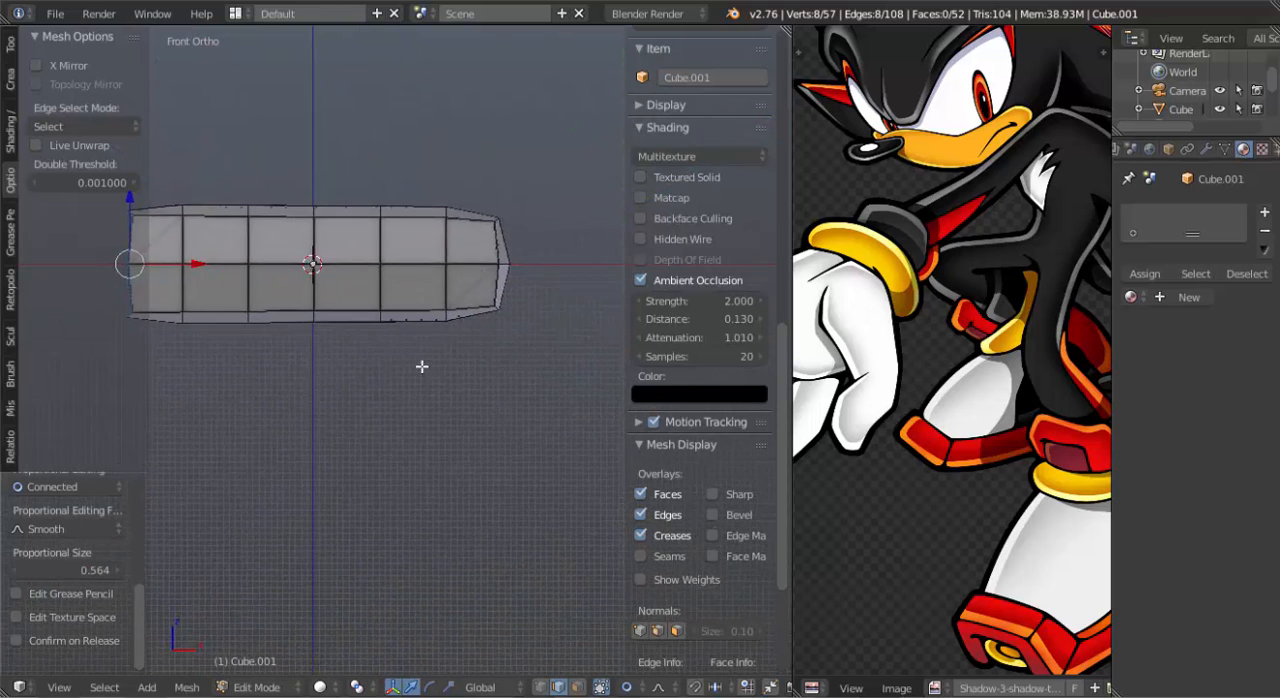
pyautogui.scroll(3, 424, 369)
pyautogui.keyDown('shift'); pyautogui.moveTo(426, 315); pyautogui.dragTo(487, 316, button='middle'); pyautogui.keyUp('shift')
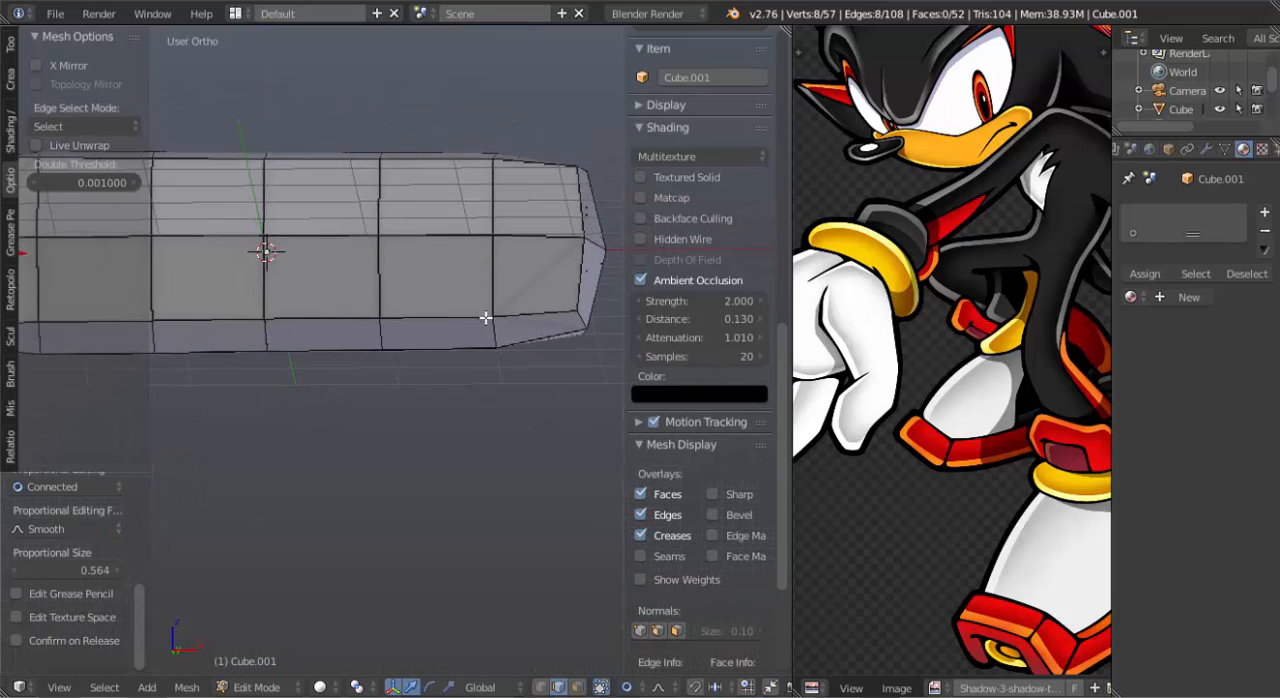
pyautogui.rightClick(489, 321)
pyautogui.moveTo(518, 400); pyautogui.dragTo(500, 337, button='middle')
pyautogui.rightClick(499, 343)
pyautogui.keyDown('shift'); pyautogui.rightClick(503, 362); pyautogui.keyUp('shift')
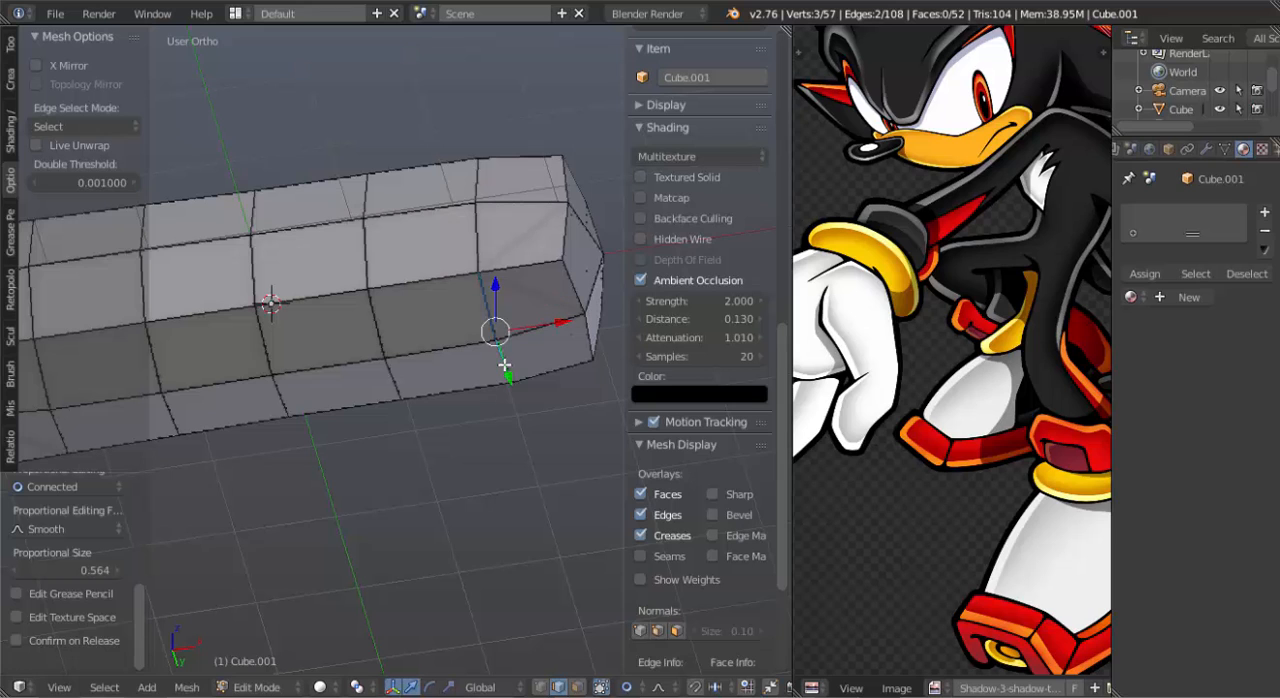
pyautogui.moveTo(439, 275); pyautogui.dragTo(543, 261, button='middle')
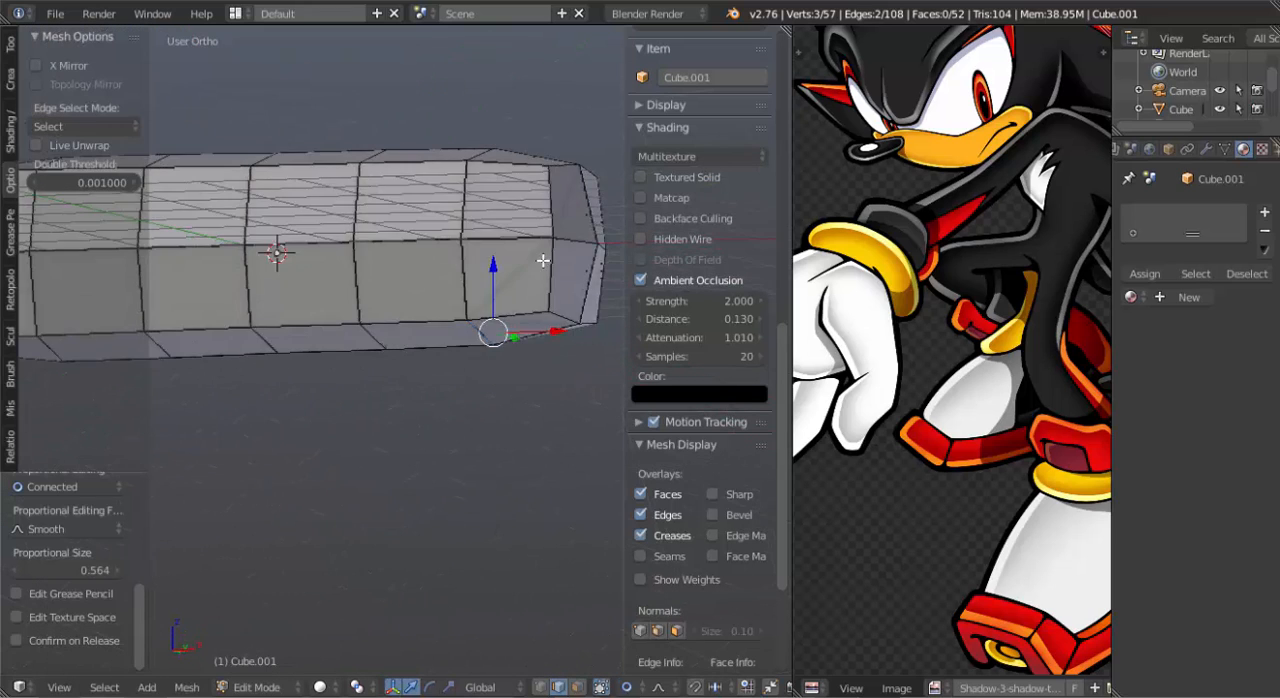
pyautogui.press('KP_1')
pyautogui.press('g')
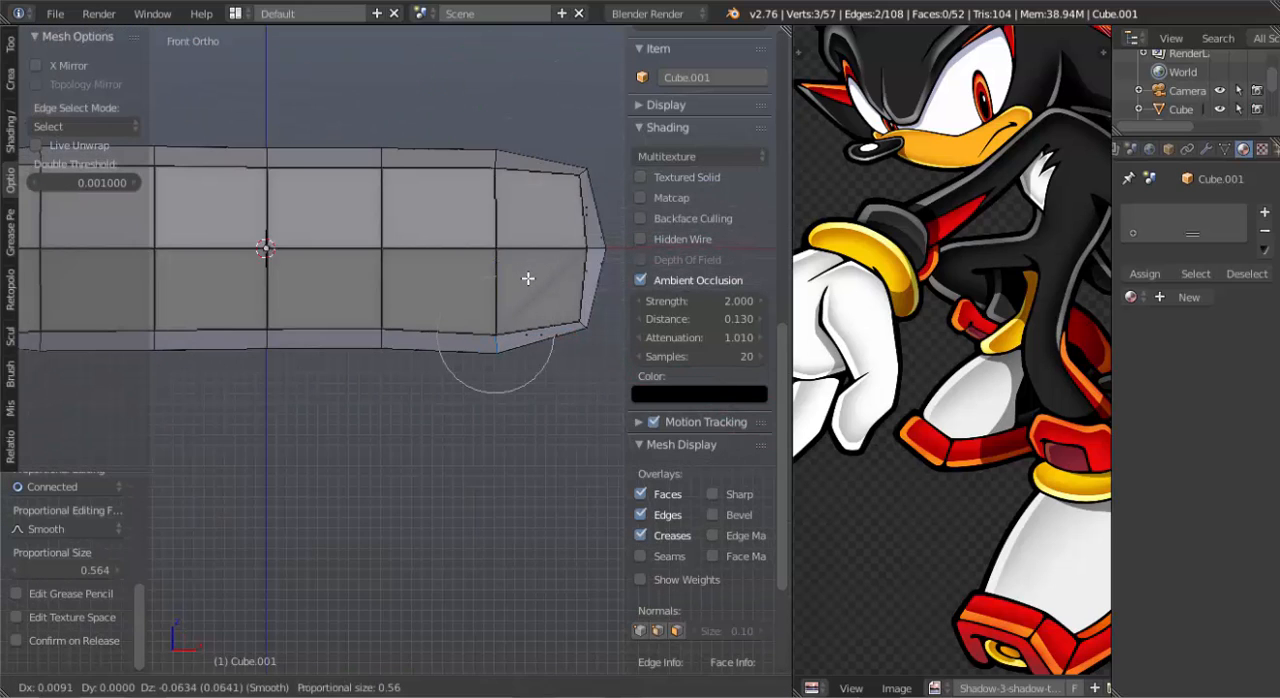
pyautogui.click(528, 283)
# Box-select the two upper faces at the closed end, rotate them nearly level, raise them slightly, and return to the deselected front view.
pyautogui.press('a')
pyautogui.scroll(-5, 700, 300)
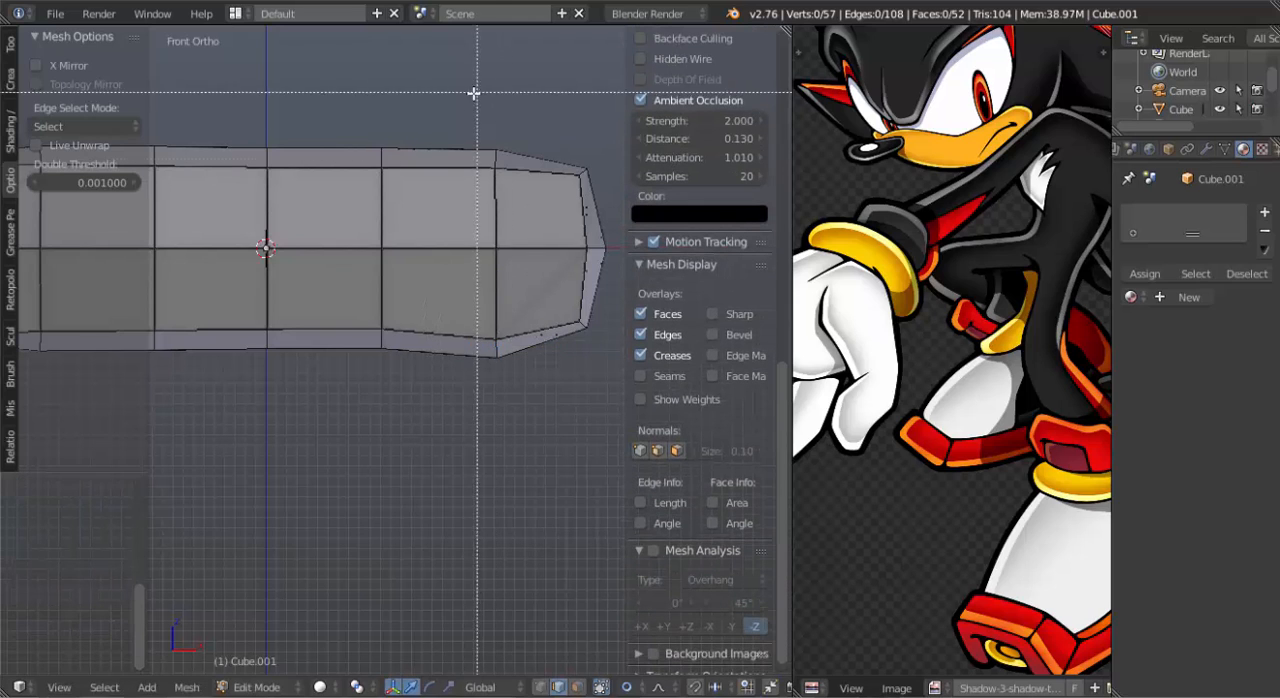
pyautogui.moveTo(462, 106); pyautogui.dragTo(606, 178)
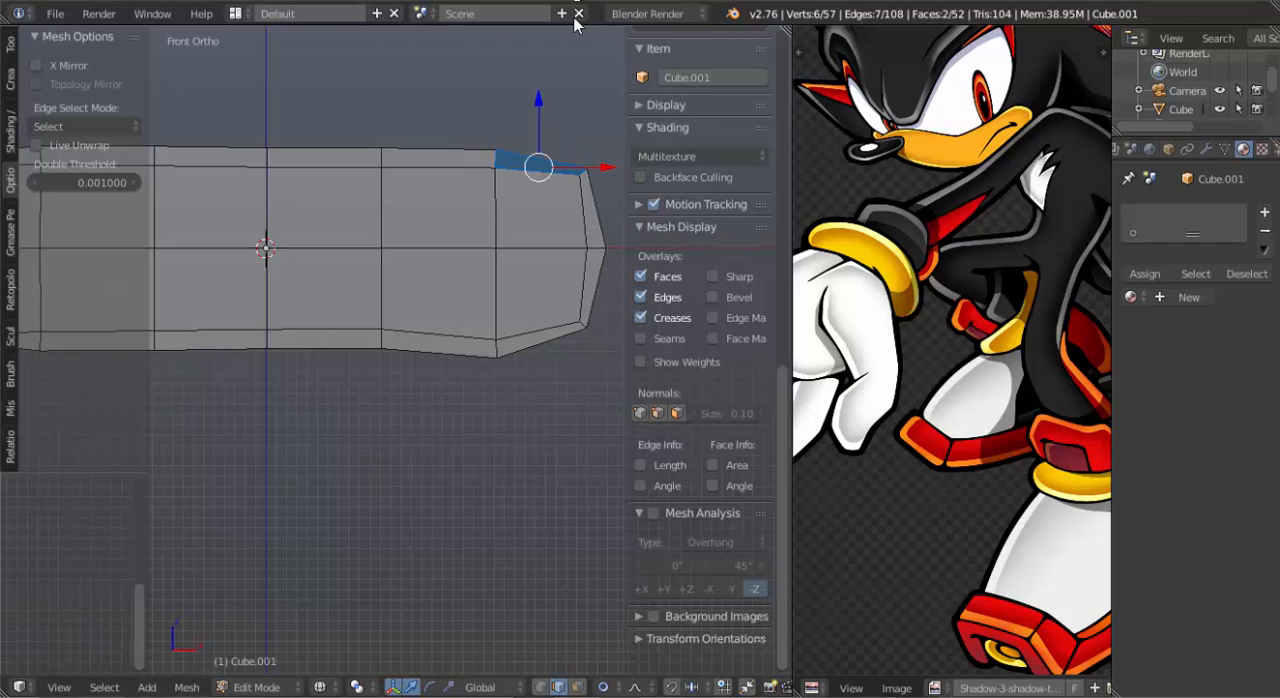
pyautogui.press('r')
pyautogui.click(604, 240)
pyautogui.press('g')
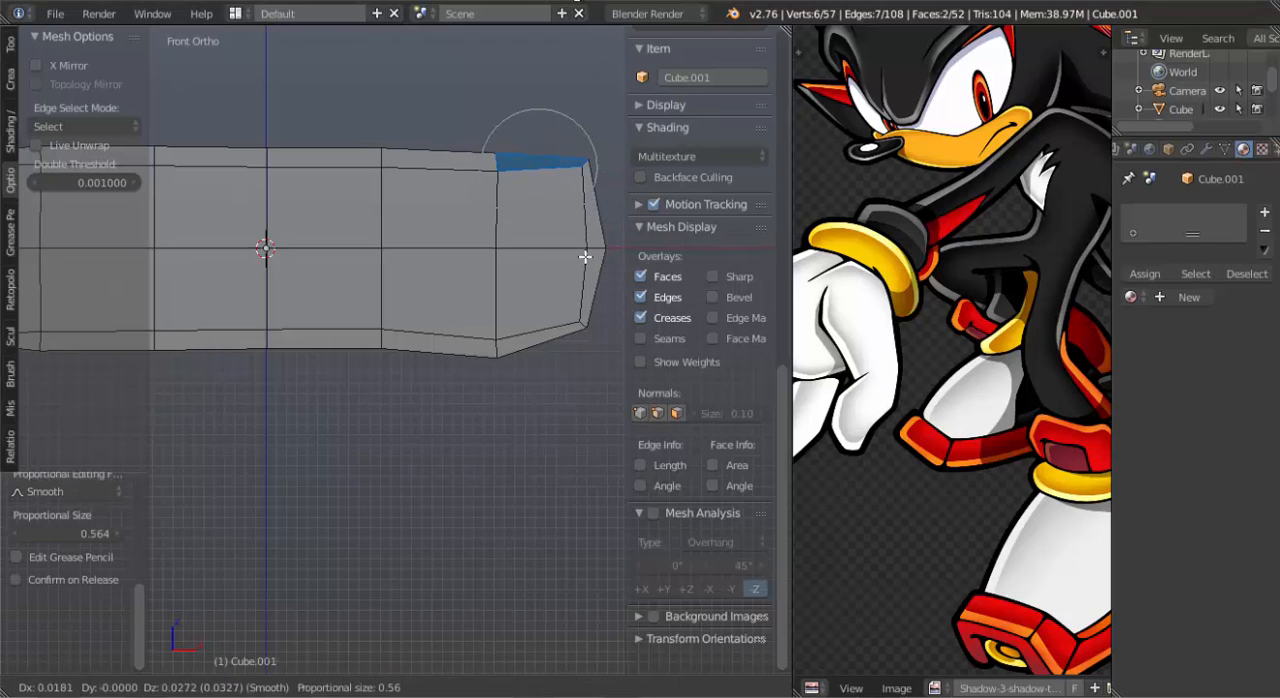
pyautogui.click(588, 253)
pyautogui.scroll(-2, 570, 266)
pyautogui.press('a')
pyautogui.moveTo(426, 333)
pyautogui.keyDown('shift'); pyautogui.mouseDown(button='middle')
pyautogui.moveTo(471, 334)
pyautogui.moveTo(337, 391)
pyautogui.moveTo(374, 329)
pyautogui.moveTo(397, 351)
pyautogui.moveTo(449, 336)
pyautogui.mouseUp(button='middle'); pyautogui.keyUp('shift')
pyautogui.press('KP_1')
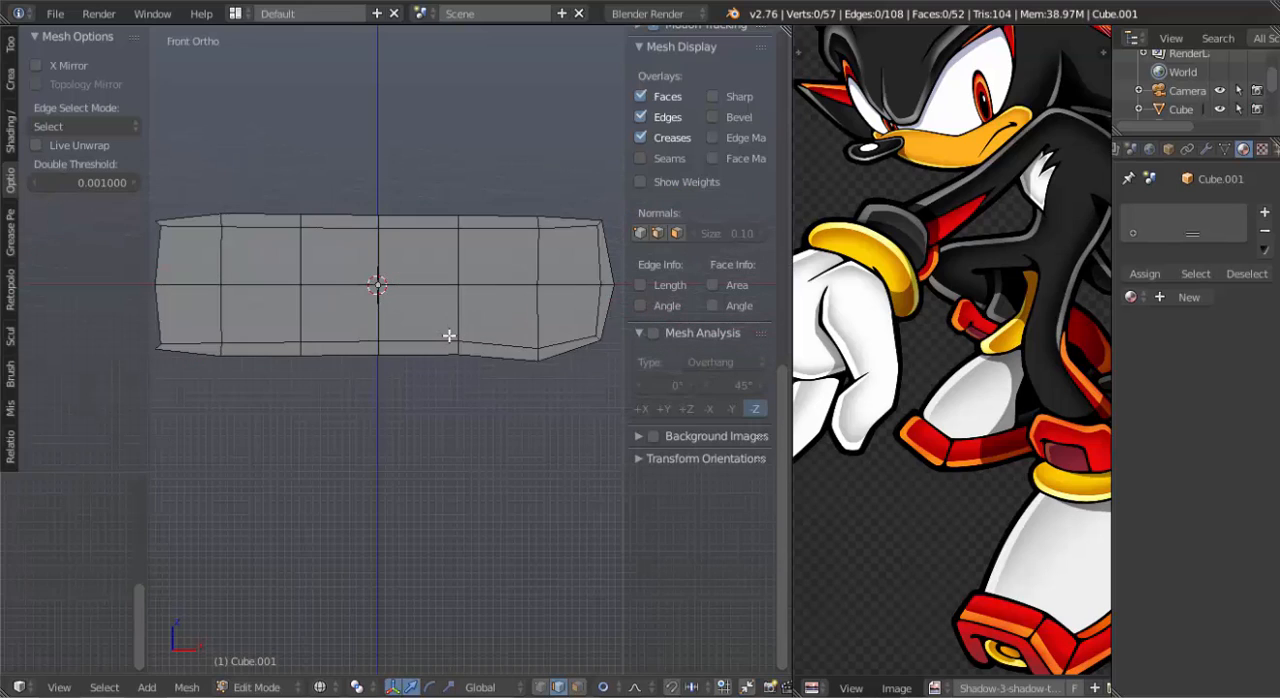
# Box-select the finger's upper faces in front view and lower them along Z with proportional size 0.56 to flatten the finger.
pyautogui.press('a')
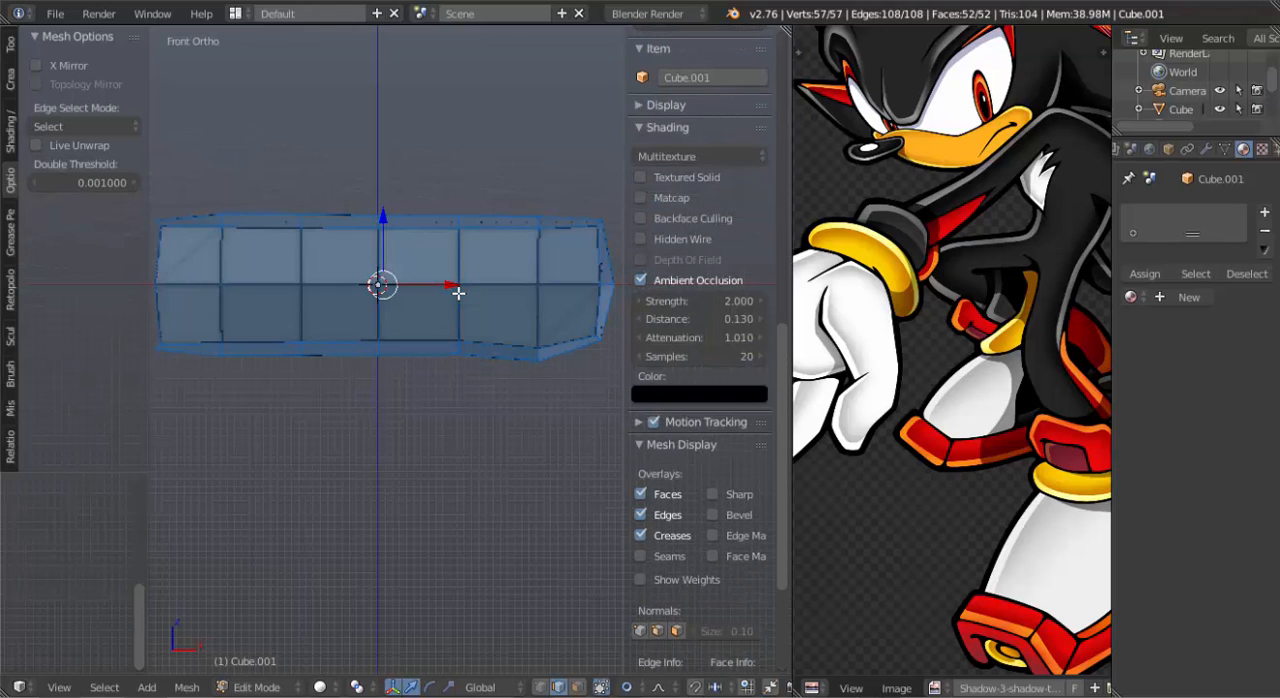
pyautogui.press('a')
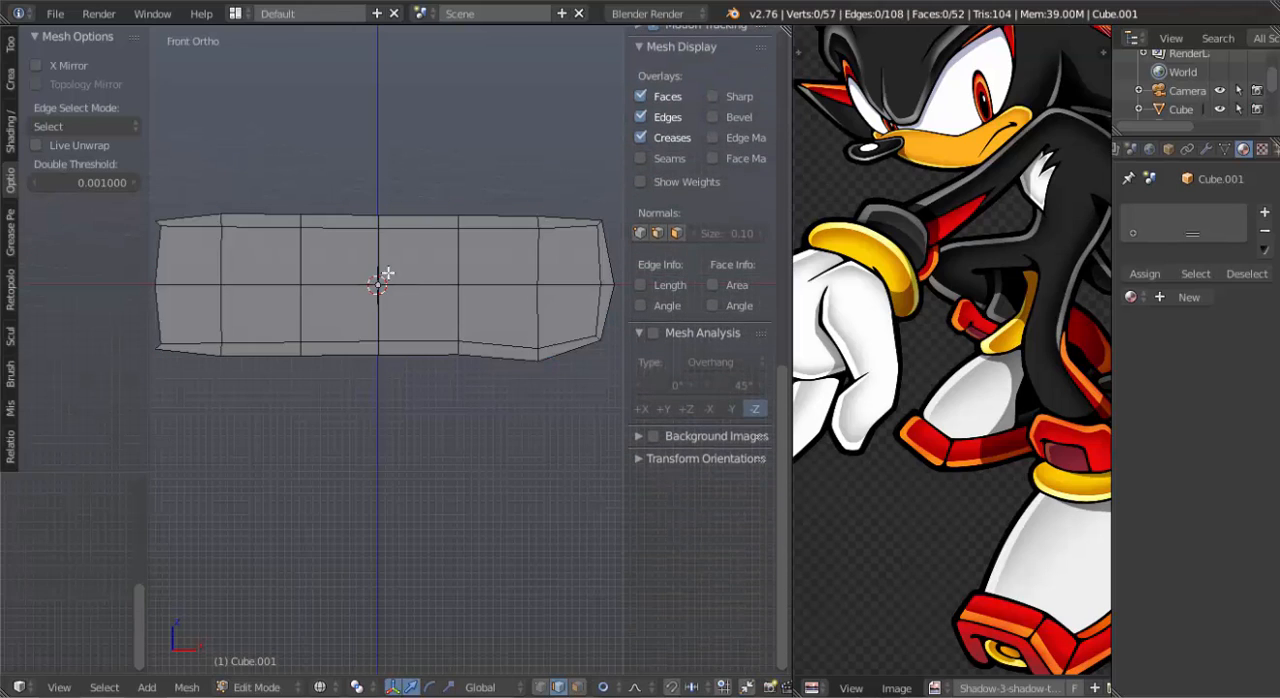
pyautogui.press('b')
pyautogui.moveTo(140, 181); pyautogui.dragTo(593, 252)
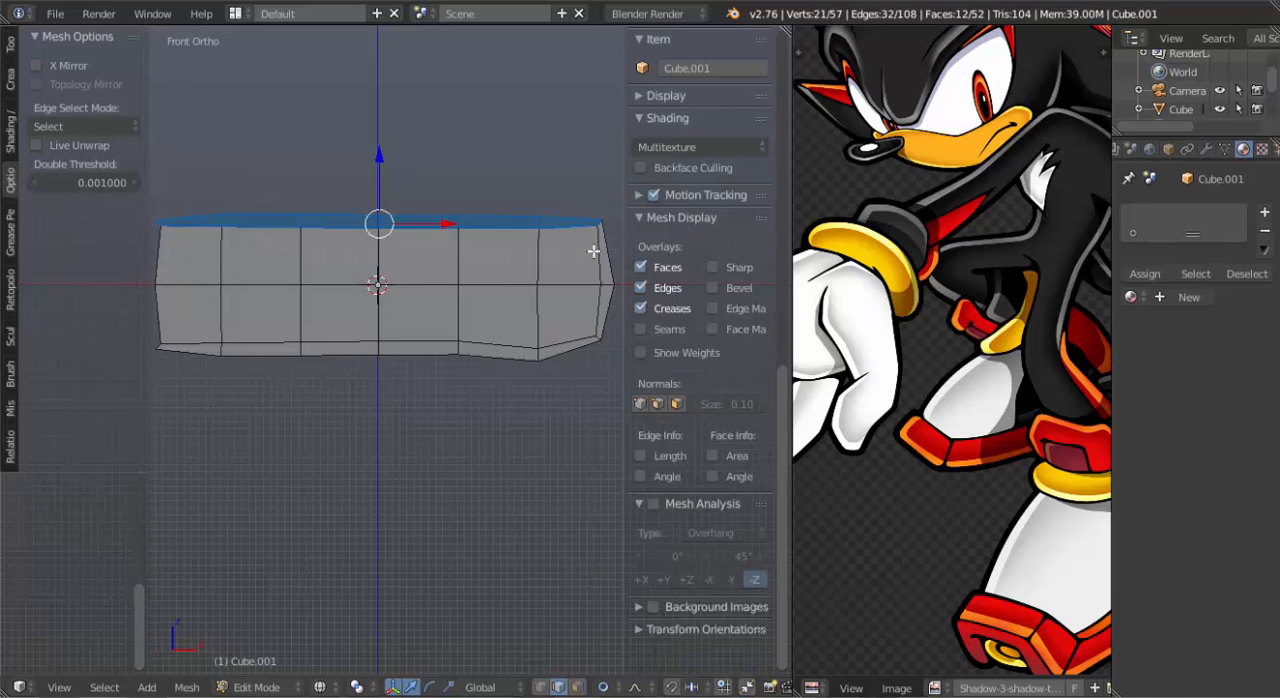
pyautogui.press('g')
pyautogui.press('z')
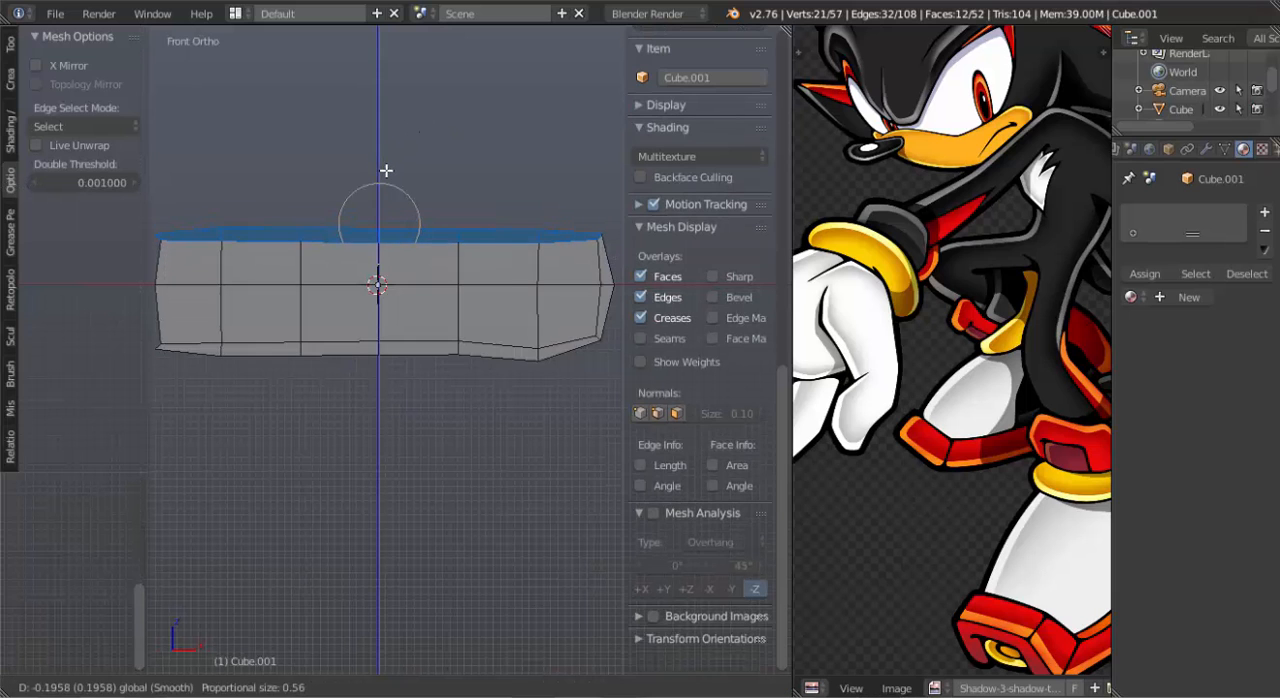
pyautogui.moveTo(389, 181); pyautogui.dragTo(389, 182)
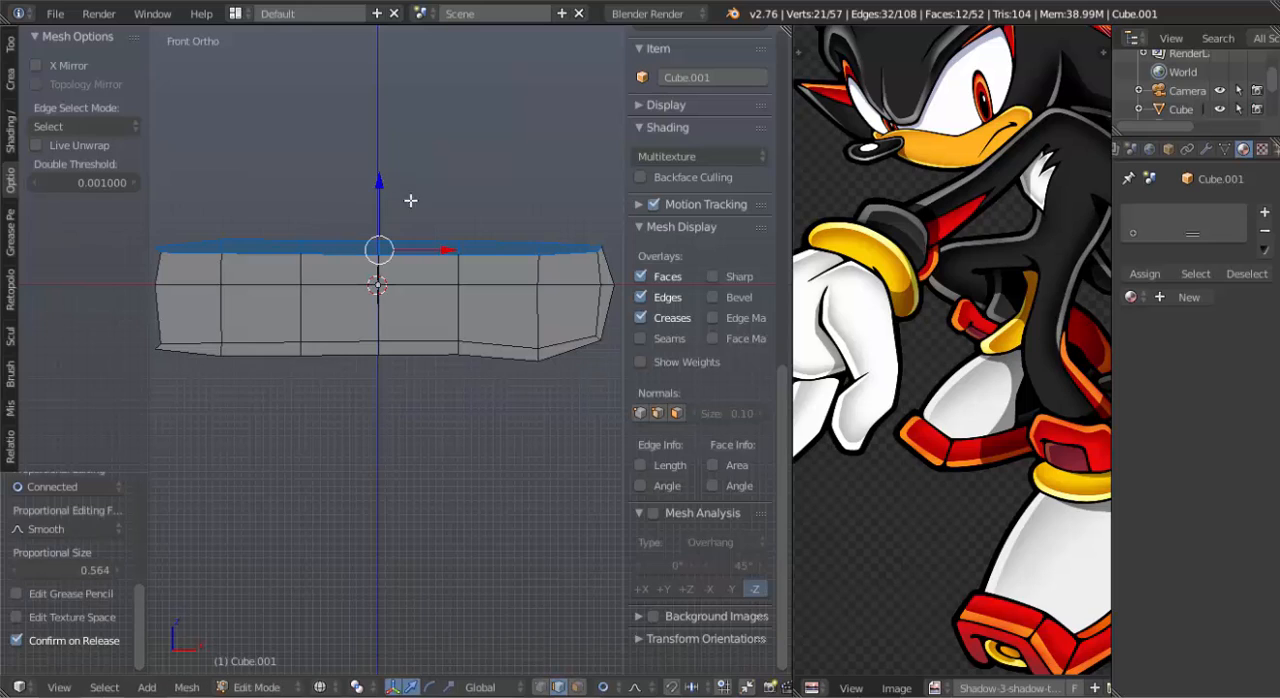
# Bevel the two edge loops on either side of the finger's middle loop with 2 segments and an offset of about 0.16.
pyautogui.scroll(1, 511, 334)
pyautogui.keyDown('alt'); pyautogui.rightClick(478, 322); pyautogui.keyUp('alt')
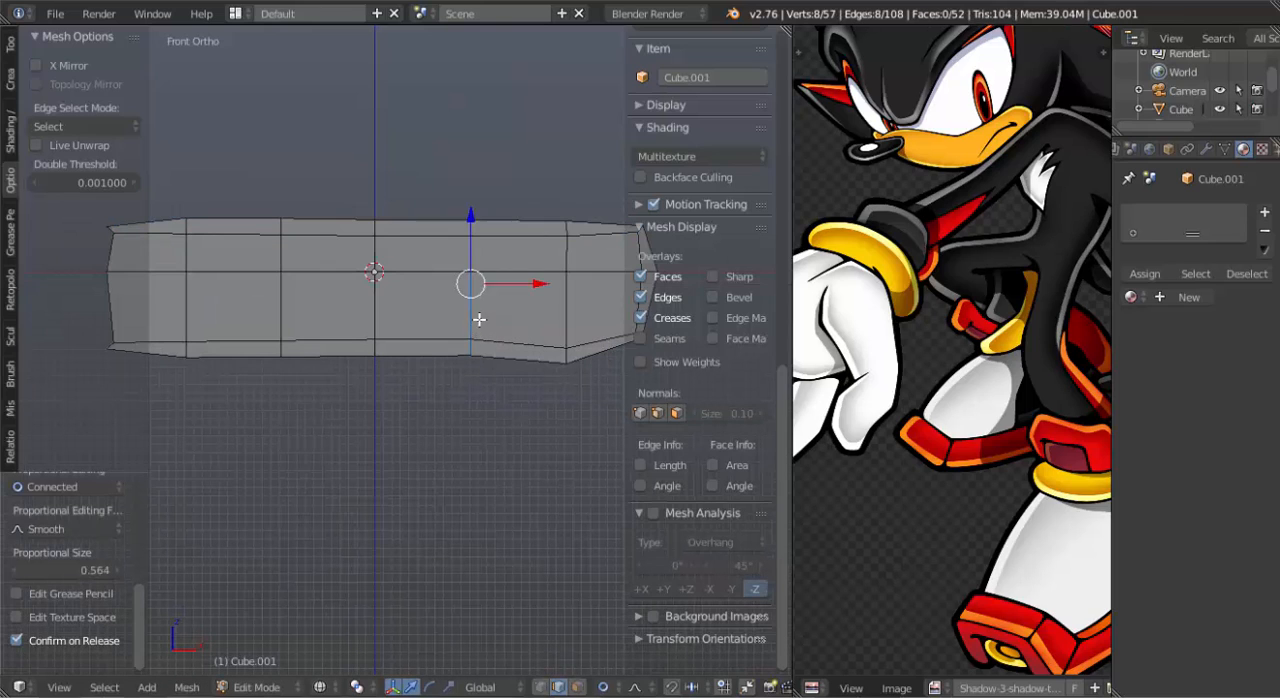
pyautogui.hotkey('ctrl', 'b')
pyautogui.rightClick(486, 331)
pyautogui.keyDown('alt'); pyautogui.keyDown('shift'); pyautogui.rightClick(280, 314); pyautogui.keyUp('shift'); pyautogui.keyUp('alt')
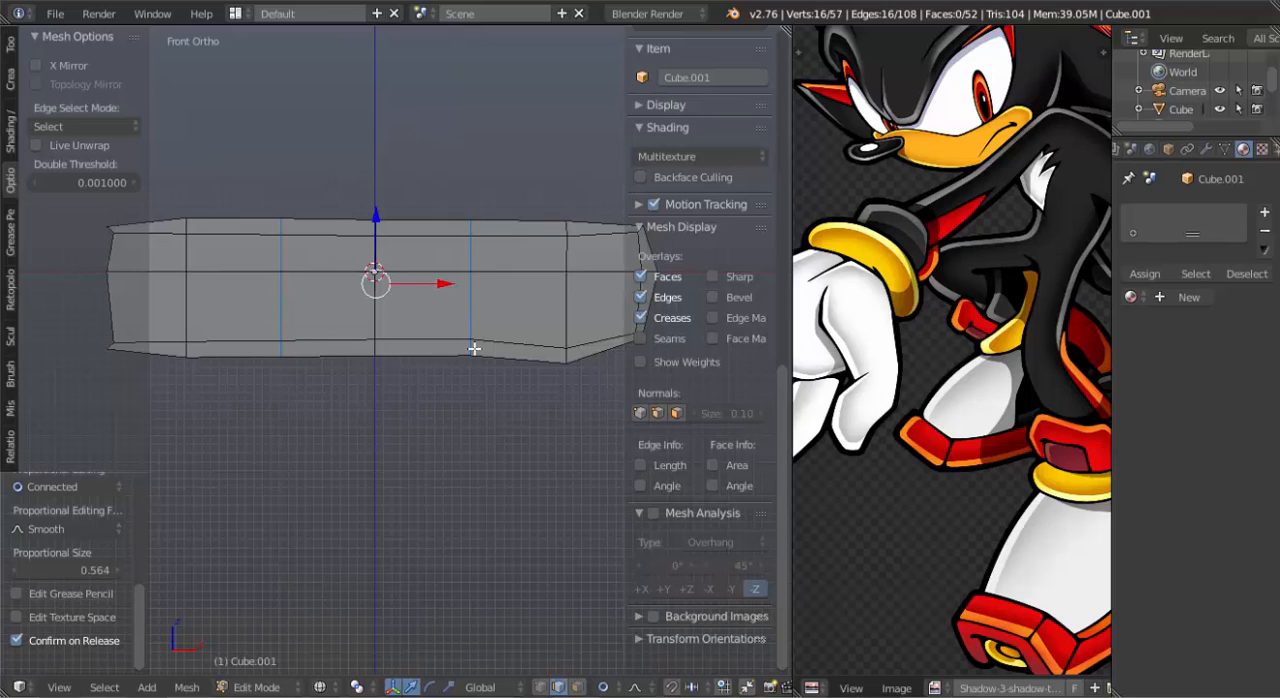
pyautogui.hotkey('ctrl', 'b')
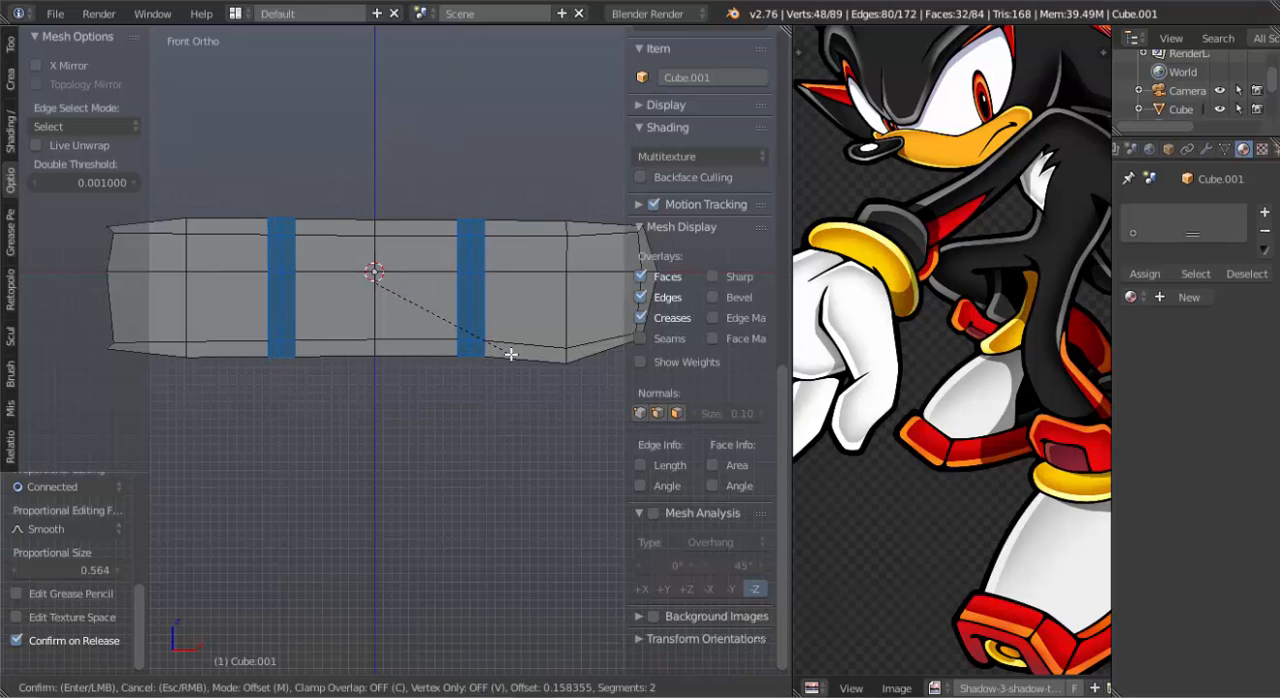
pyautogui.click(511, 354)
pyautogui.moveTo(491, 249)
pyautogui.mouseDown(button='middle')
pyautogui.moveTo(503, 277)
pyautogui.moveTo(486, 337)
pyautogui.moveTo(486, 206)
pyautogui.moveTo(494, 251)
pyautogui.mouseUp(button='middle')
pyautogui.press('a')
# In top view, scale the open end's rim loop about 1.13 times along Y with proportional size 0.56.
pyautogui.scroll(-3, 477, 304)
pyautogui.moveTo(477, 304); pyautogui.dragTo(355, 272, button='middle')
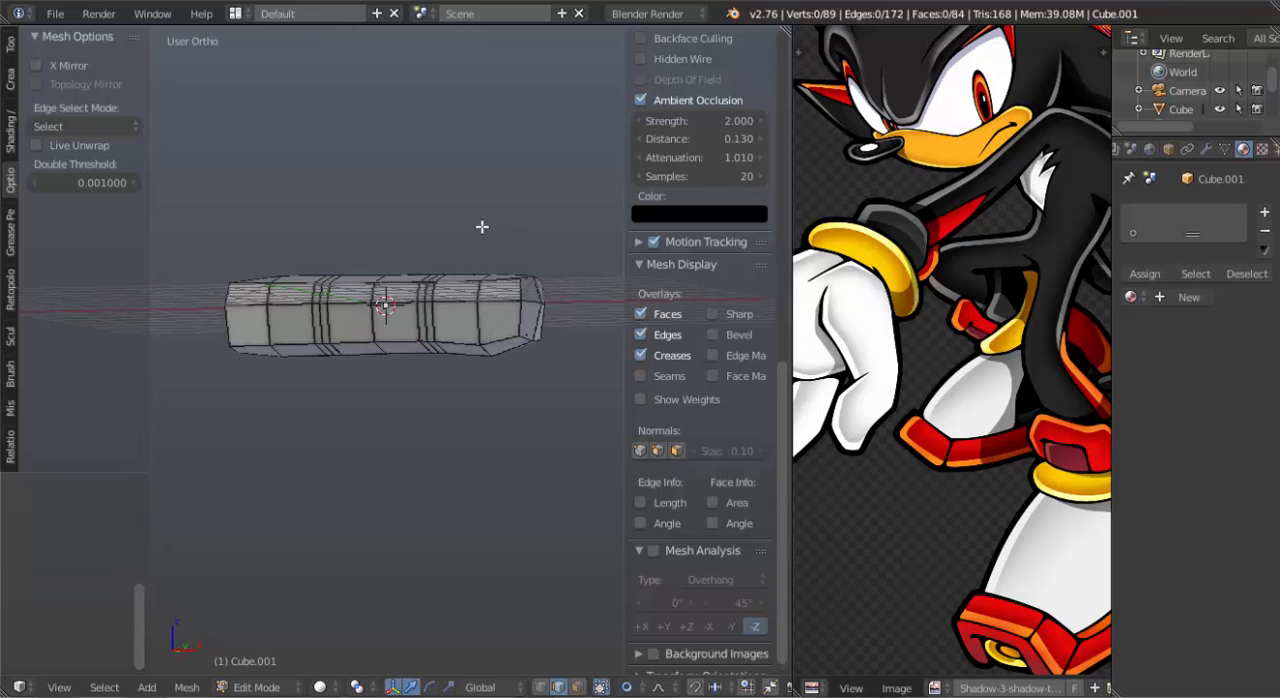
pyautogui.moveTo(483, 225); pyautogui.dragTo(528, 252, button='middle')
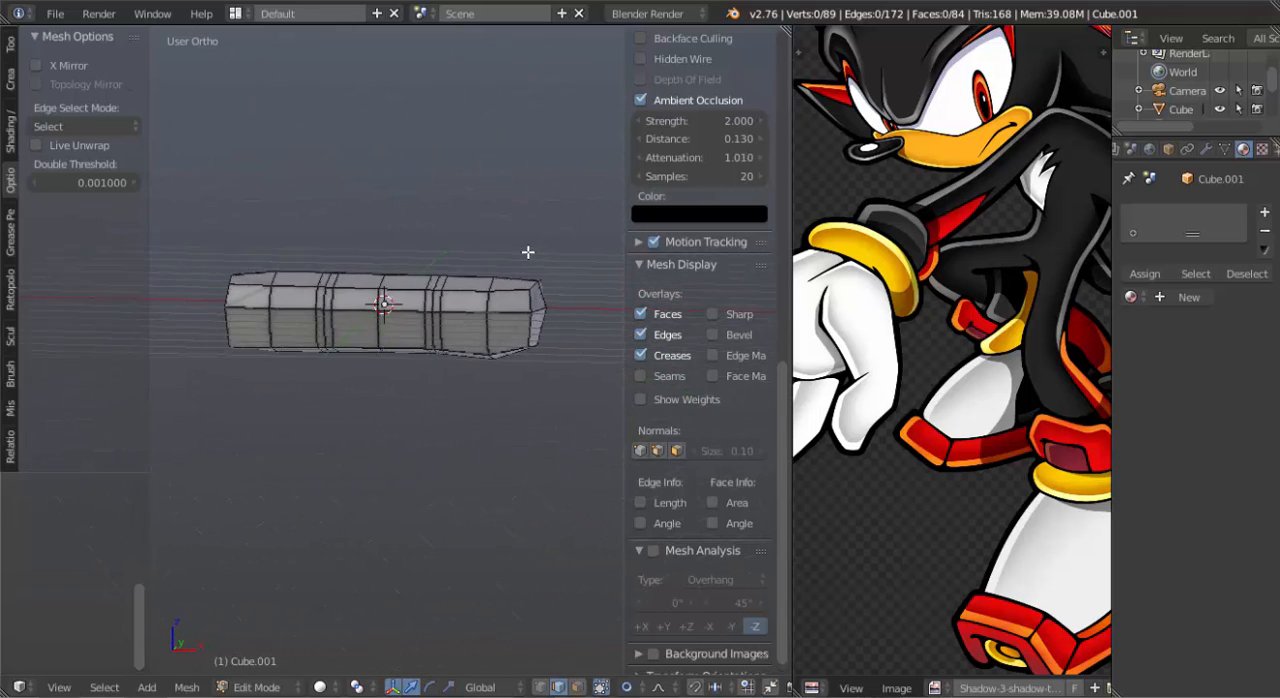
pyautogui.press('KP_7')
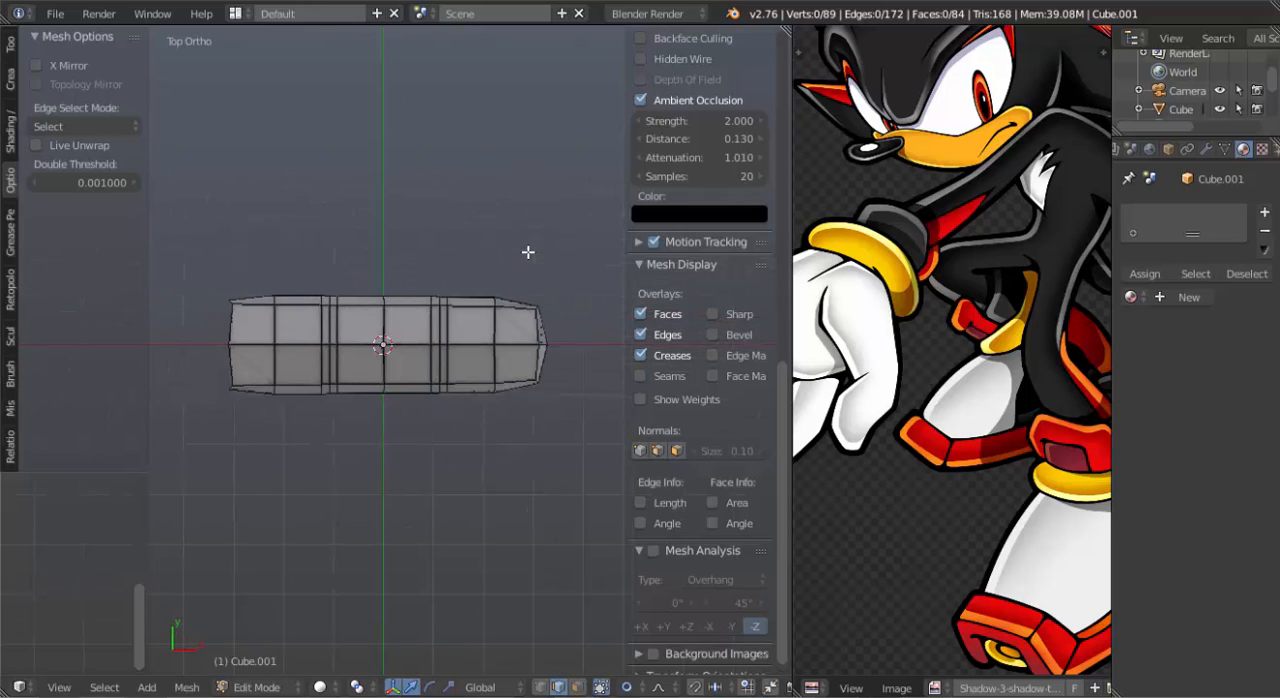
pyautogui.rightClick(521, 311)
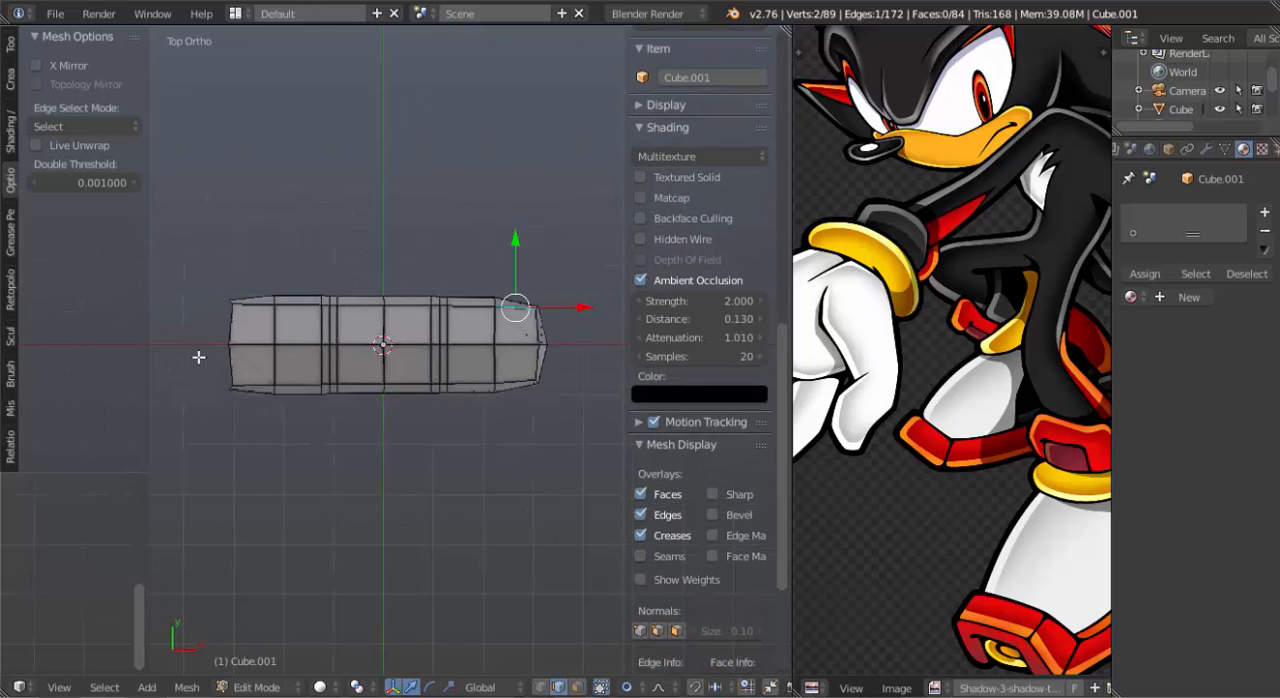
pyautogui.keyDown('alt'); pyautogui.rightClick(232, 330); pyautogui.keyUp('alt')
pyautogui.press('s')
pyautogui.press('y')
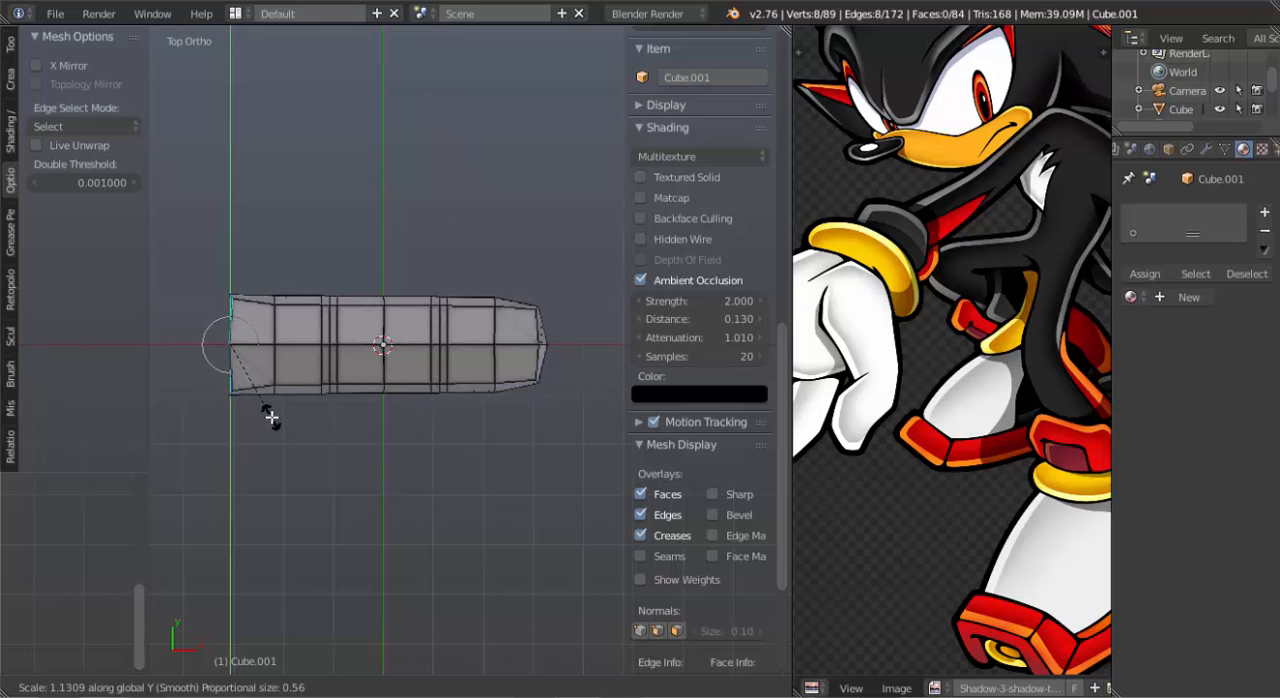
pyautogui.click(271, 418)
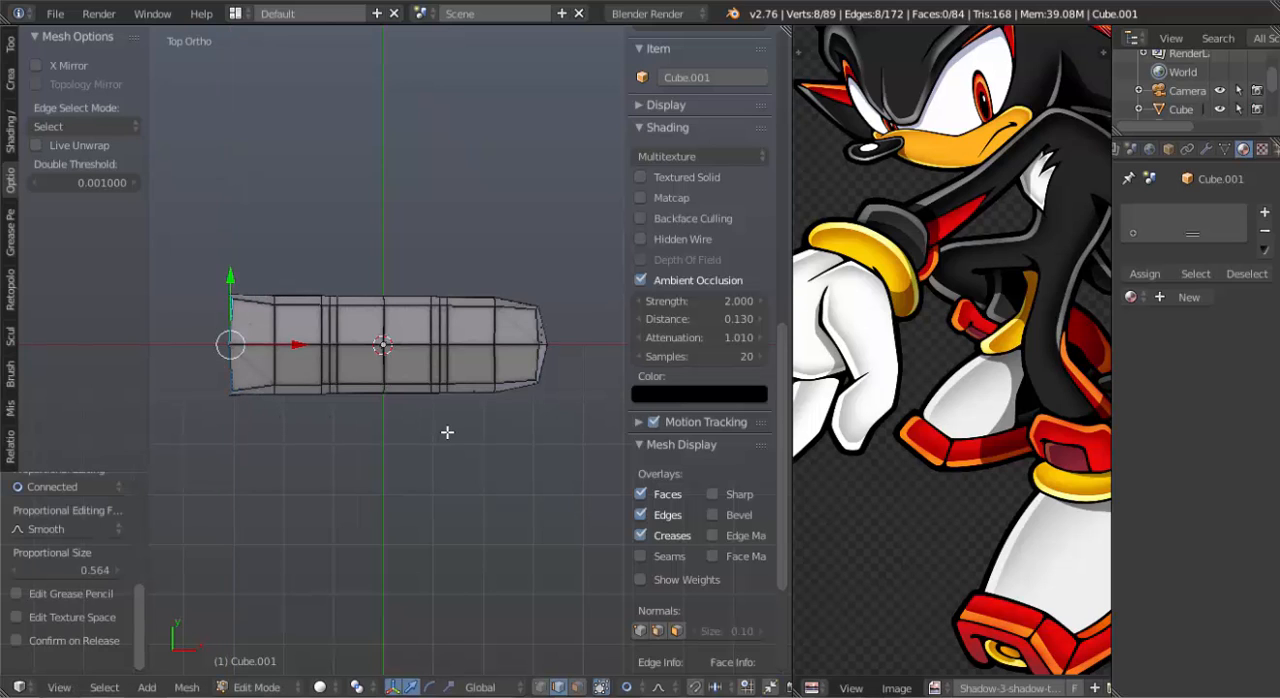
# Duplicate the whole finger mesh and offset the copy about 2.37 along Y.
pyautogui.press('a')
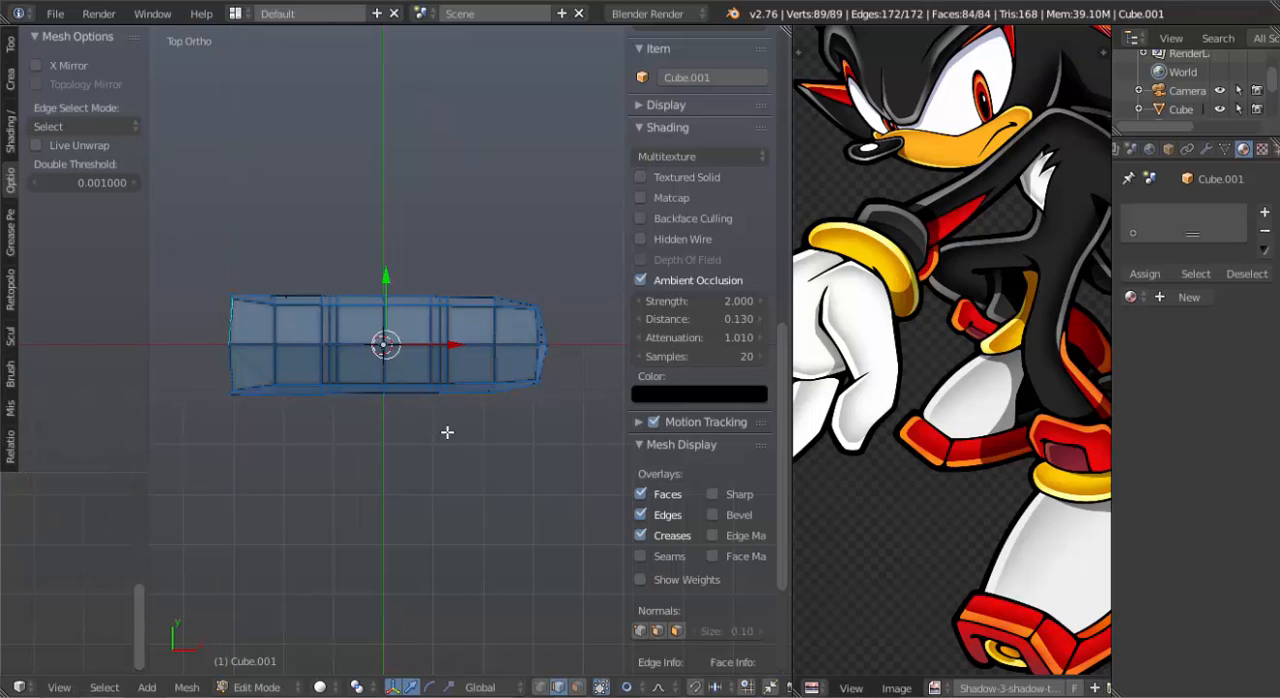
pyautogui.hotkey('shift', 'd')
pyautogui.press('y')
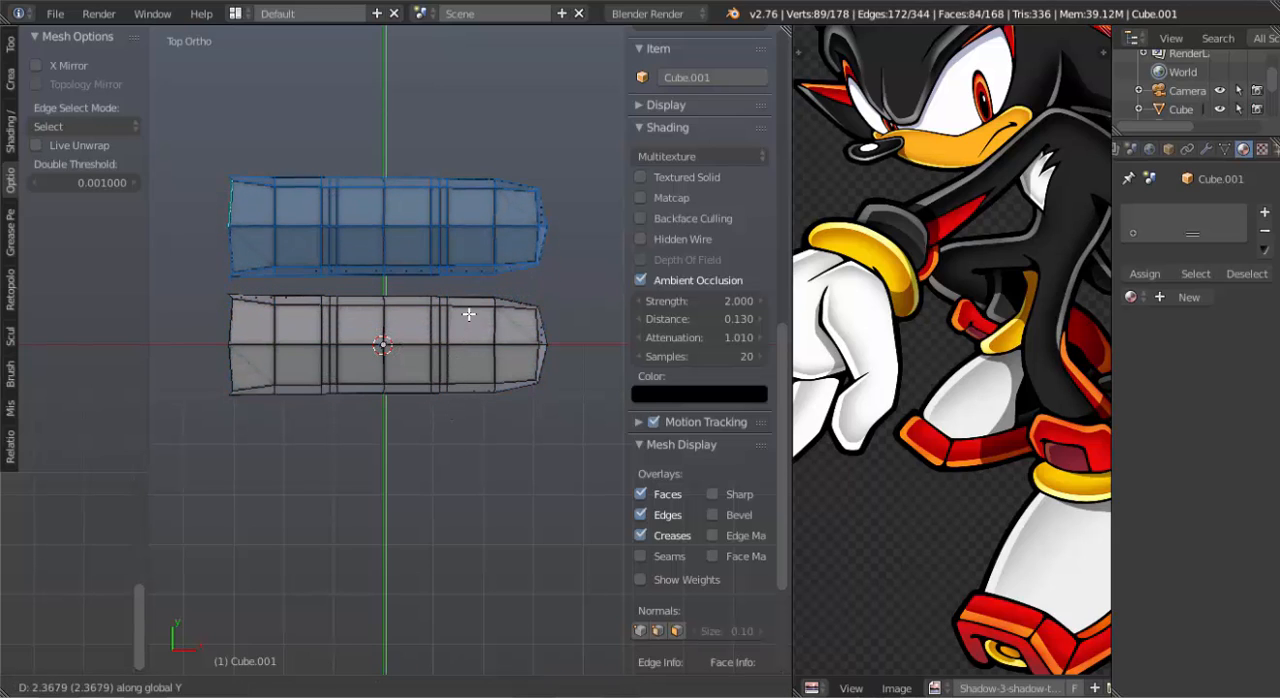
pyautogui.click(469, 314)
pyautogui.scroll(1, 458, 317)
pyautogui.keyDown('shift'); pyautogui.moveTo(453, 286); pyautogui.dragTo(465, 408, button='middle'); pyautogui.keyUp('shift')
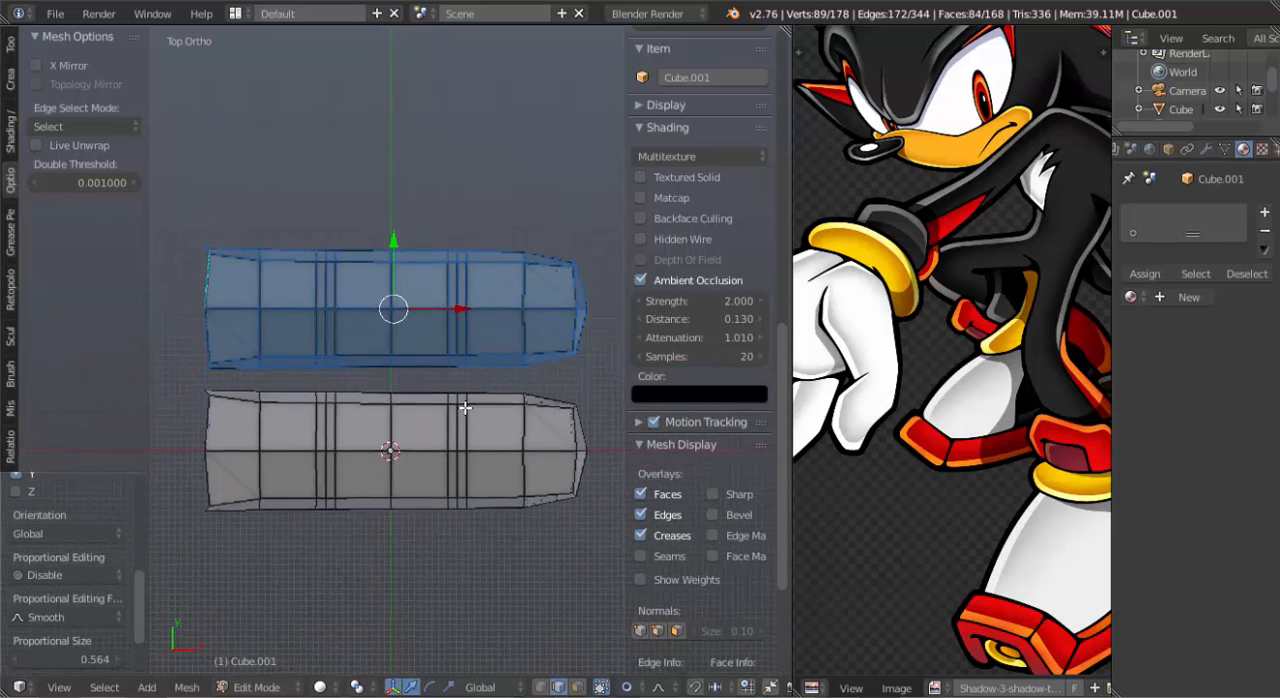
# Repeat the duplication twice to make a row of four evenly spaced fingers, and return to top view.
pyautogui.hotkey('shift', 'r')
pyautogui.hotkey('shift', 'r')
pyautogui.scroll(-3, 443, 340)
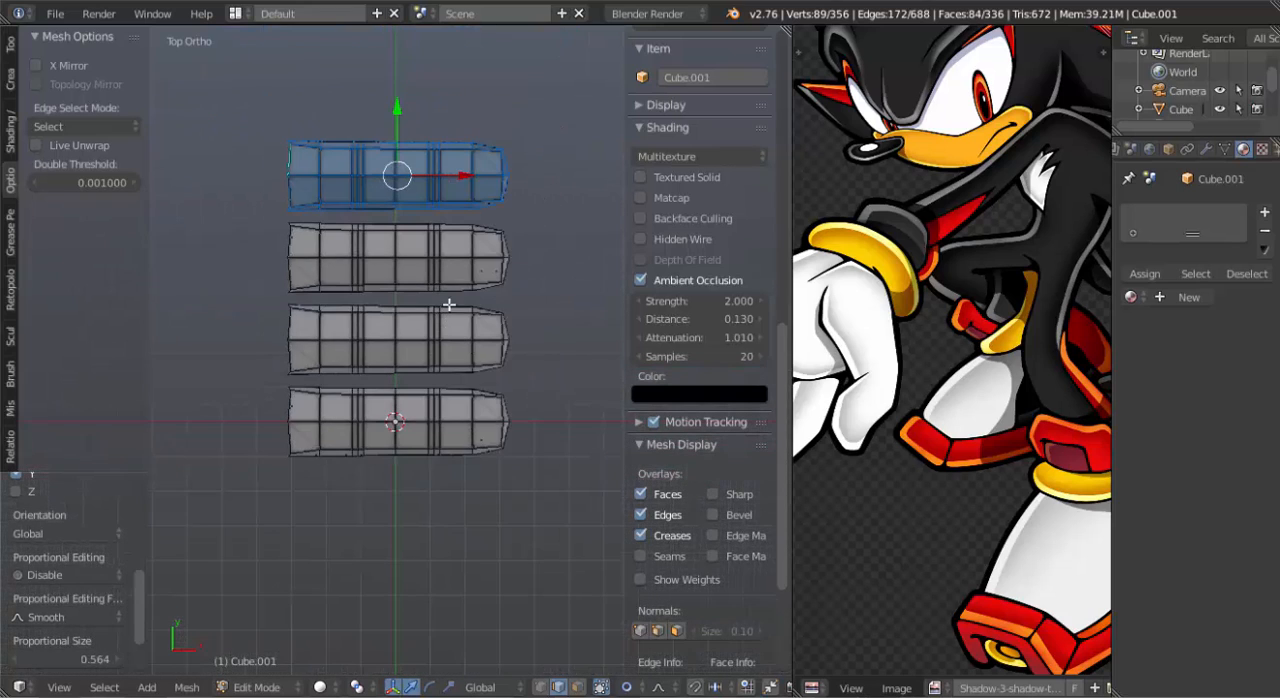
pyautogui.keyDown('shift'); pyautogui.moveTo(449, 304); pyautogui.dragTo(463, 350, button='middle'); pyautogui.keyUp('shift')
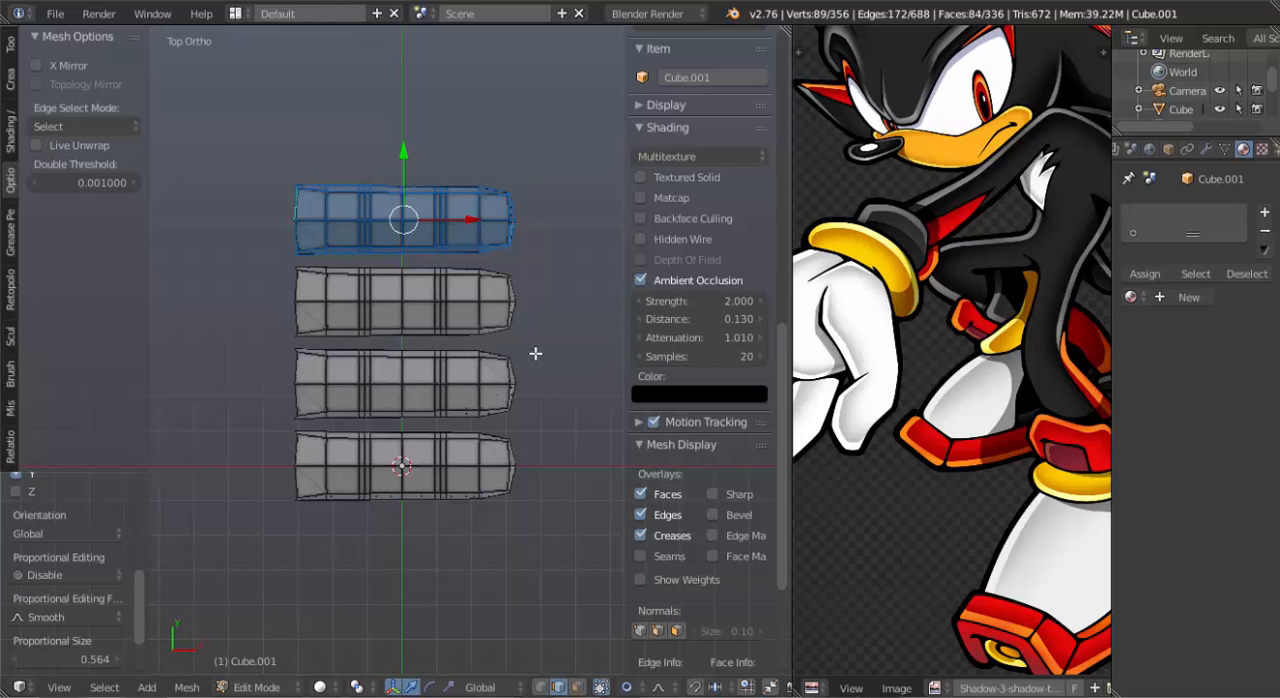
pyautogui.moveTo(511, 410); pyautogui.dragTo(445, 396, button='middle')
pyautogui.press('KP_7')
pyautogui.scroll(3, 470, 330)
# Snap the 3D cursor to the open rim's centre on the second finger from the origin, and select both middle fingers entirely.
pyautogui.click(469, 410)
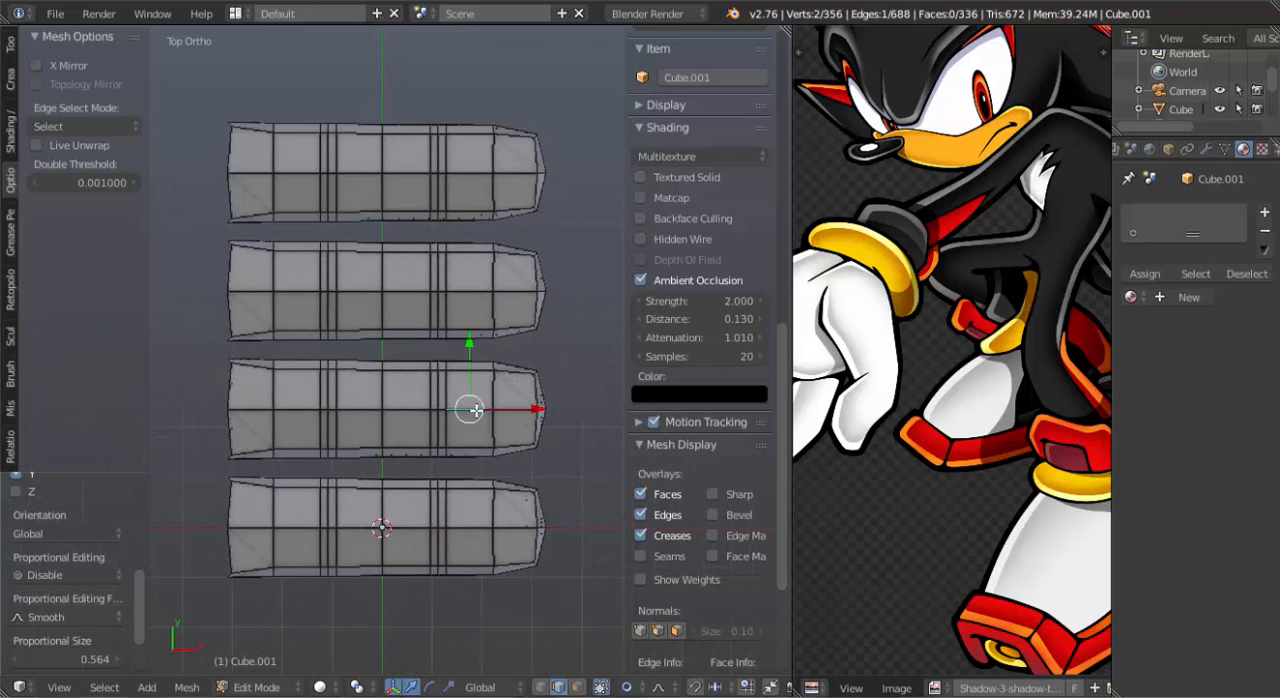
pyautogui.hotkey('ctrl', 'l')
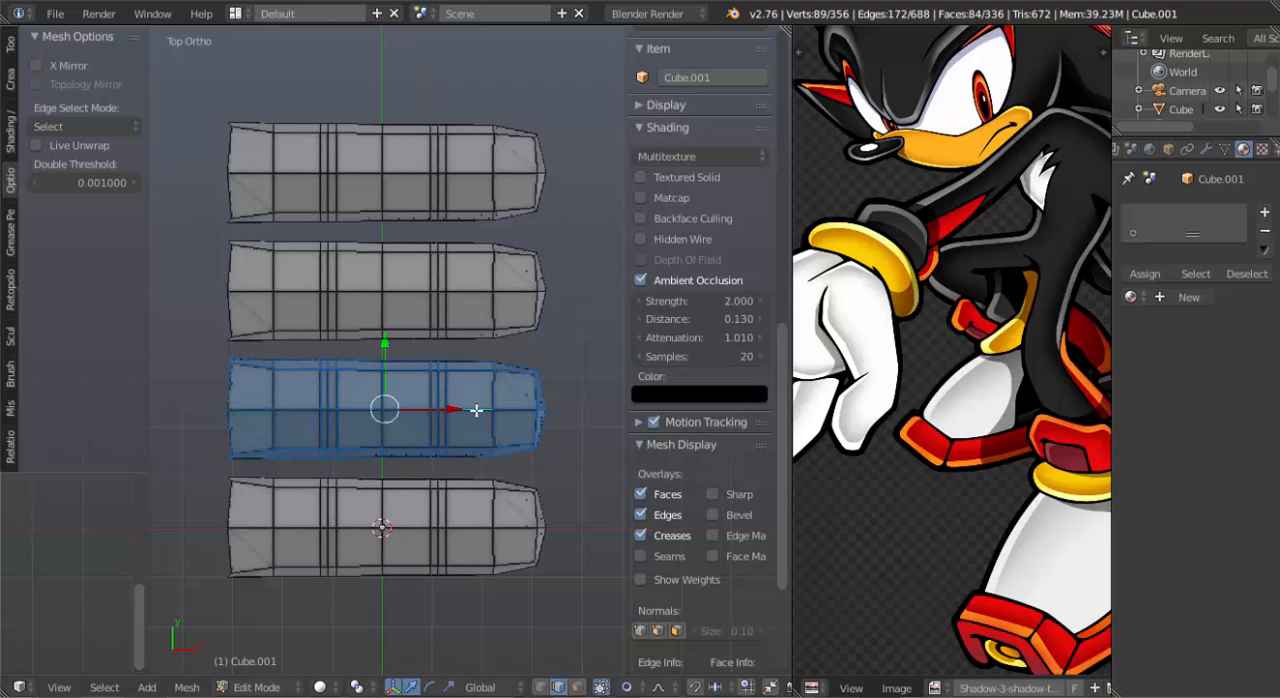
pyautogui.keyDown('alt'); pyautogui.rightClick(230, 387); pyautogui.keyUp('alt')
pyautogui.hotkey('shift', 's')
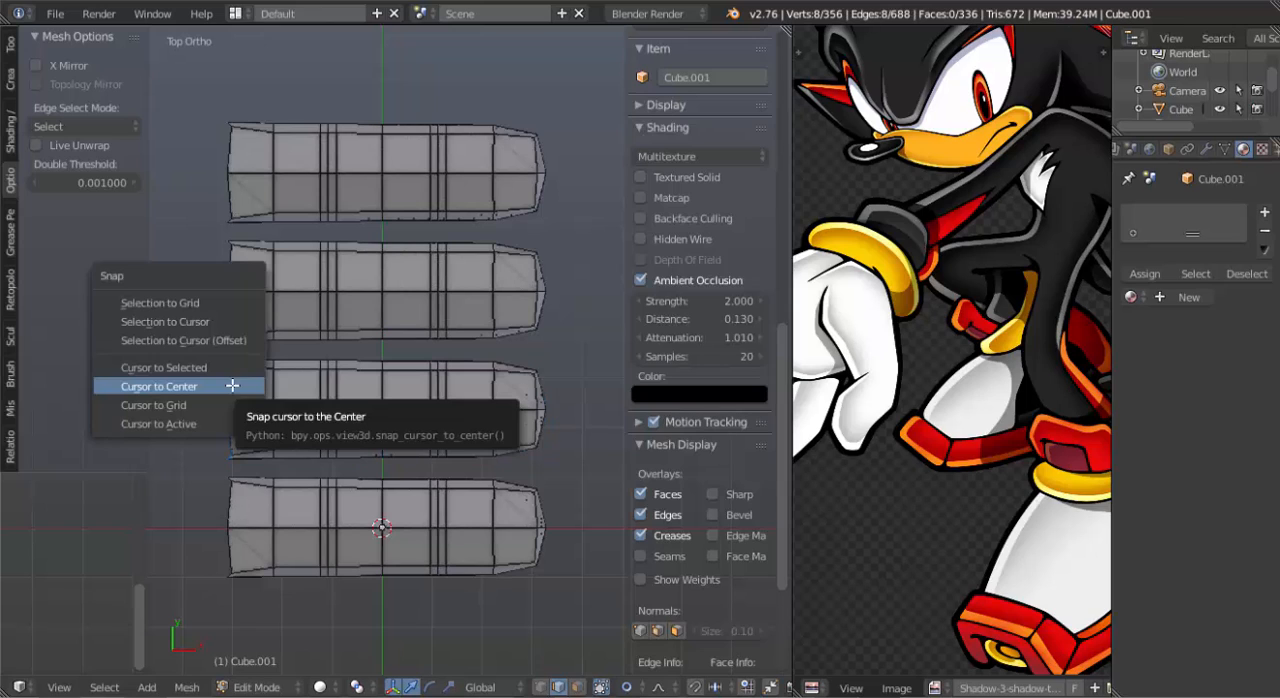
pyautogui.click(240, 367)
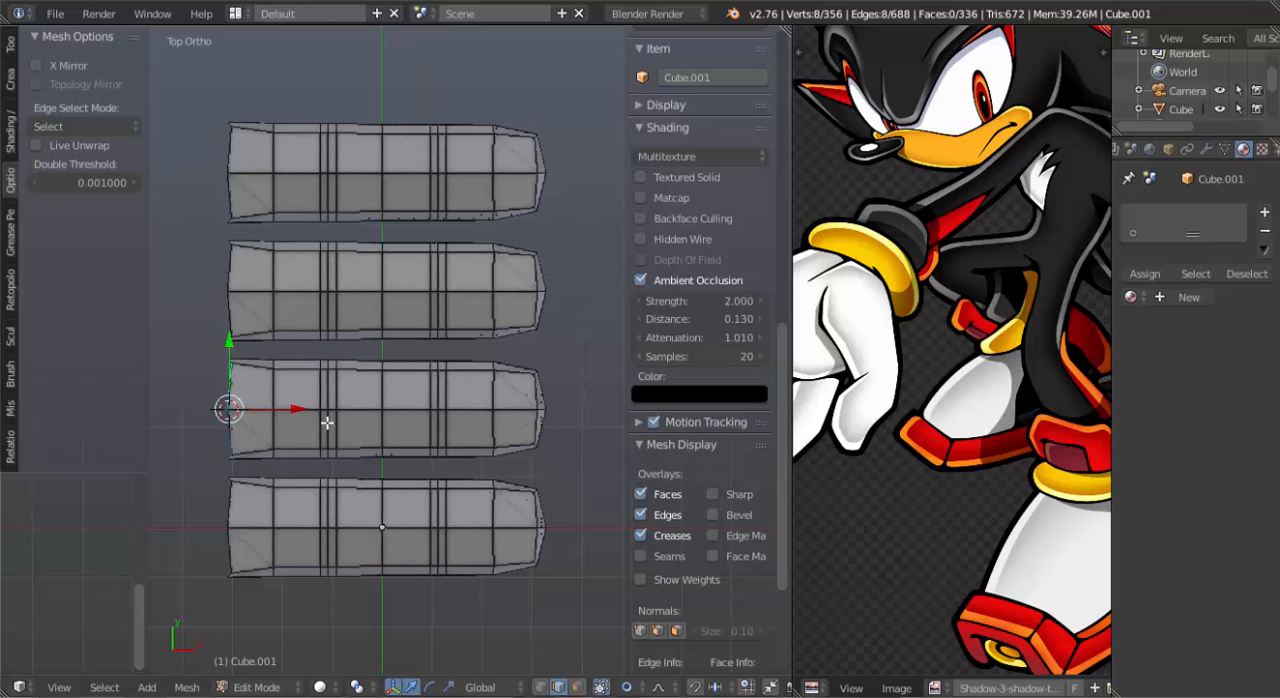
pyautogui.keyDown('shift'); pyautogui.rightClick(404, 301); pyautogui.keyUp('shift')
pyautogui.hotkey('ctrl', 'l')
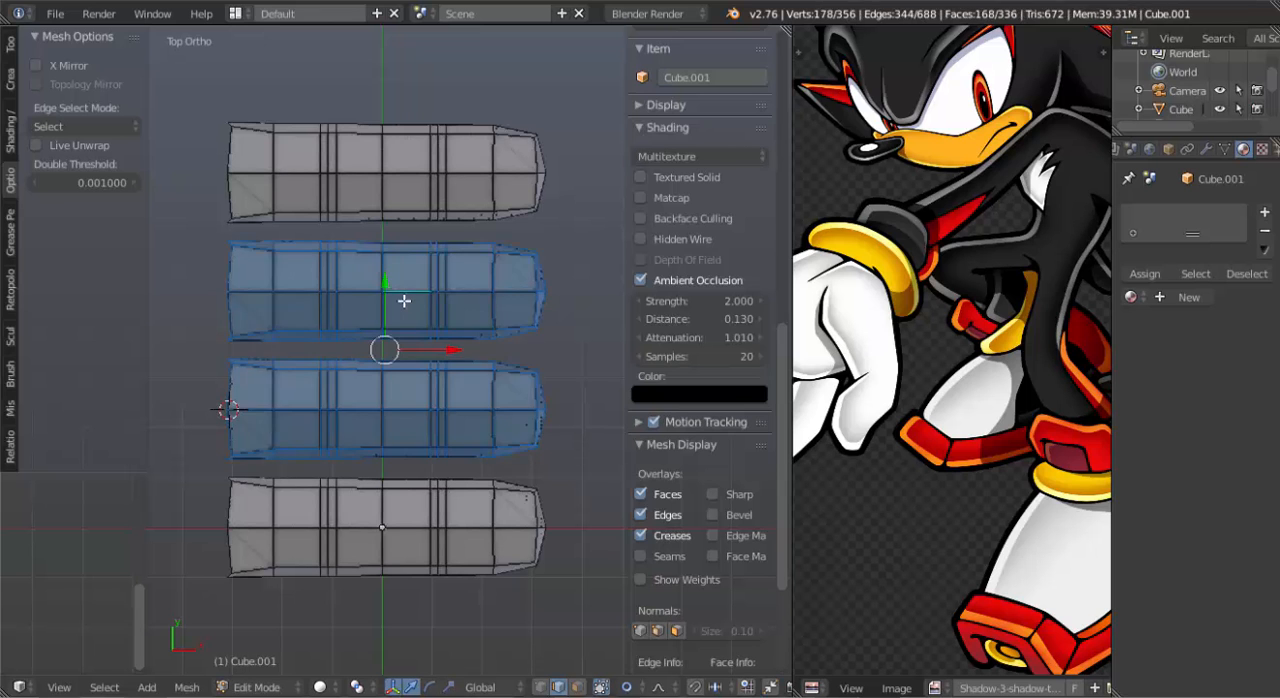
pyautogui.press('s')
pyautogui.press('x')
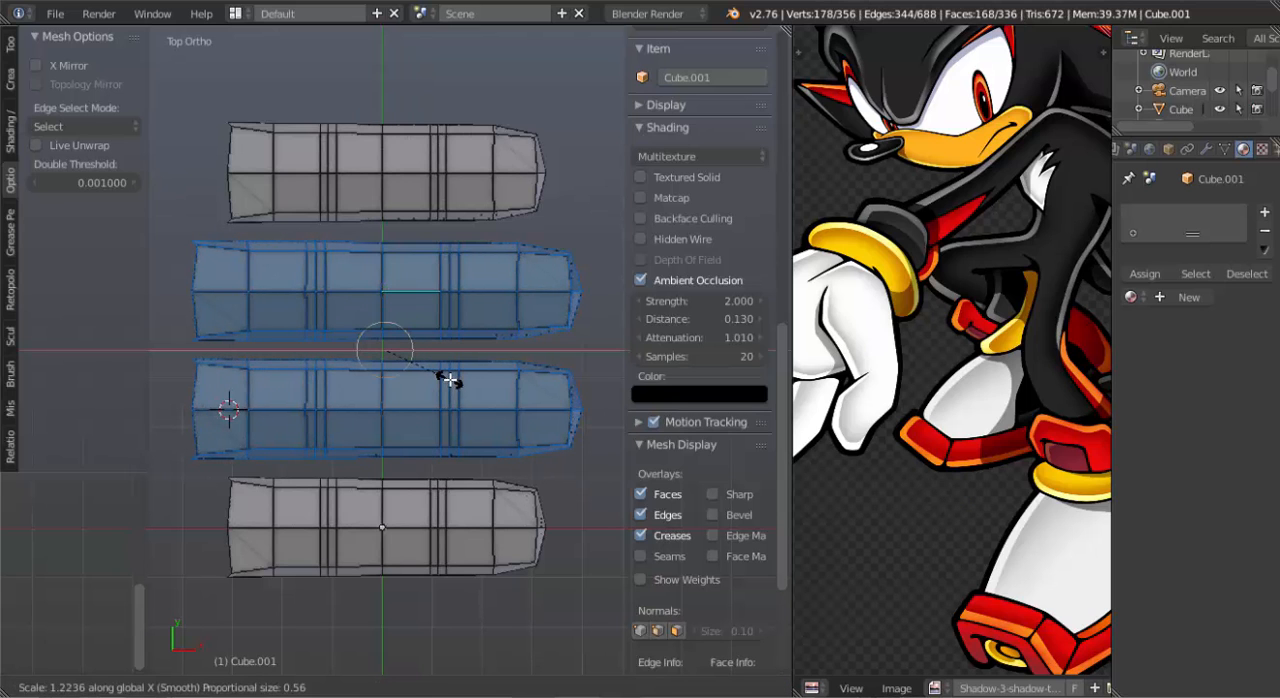
pyautogui.rightClick(450, 380)
# Set the pivot to the 3D cursor and scale the two middle fingers about 1.28 times along X.
pyautogui.press('.')
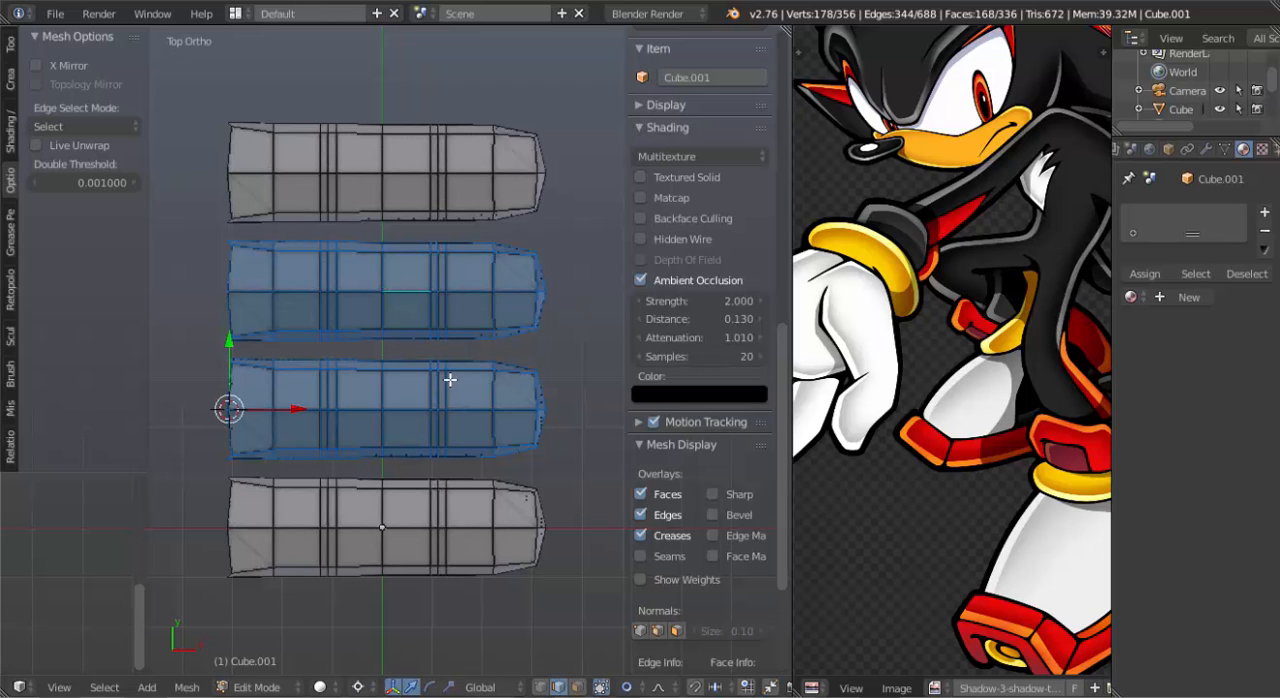
pyautogui.press('s')
pyautogui.press('x')
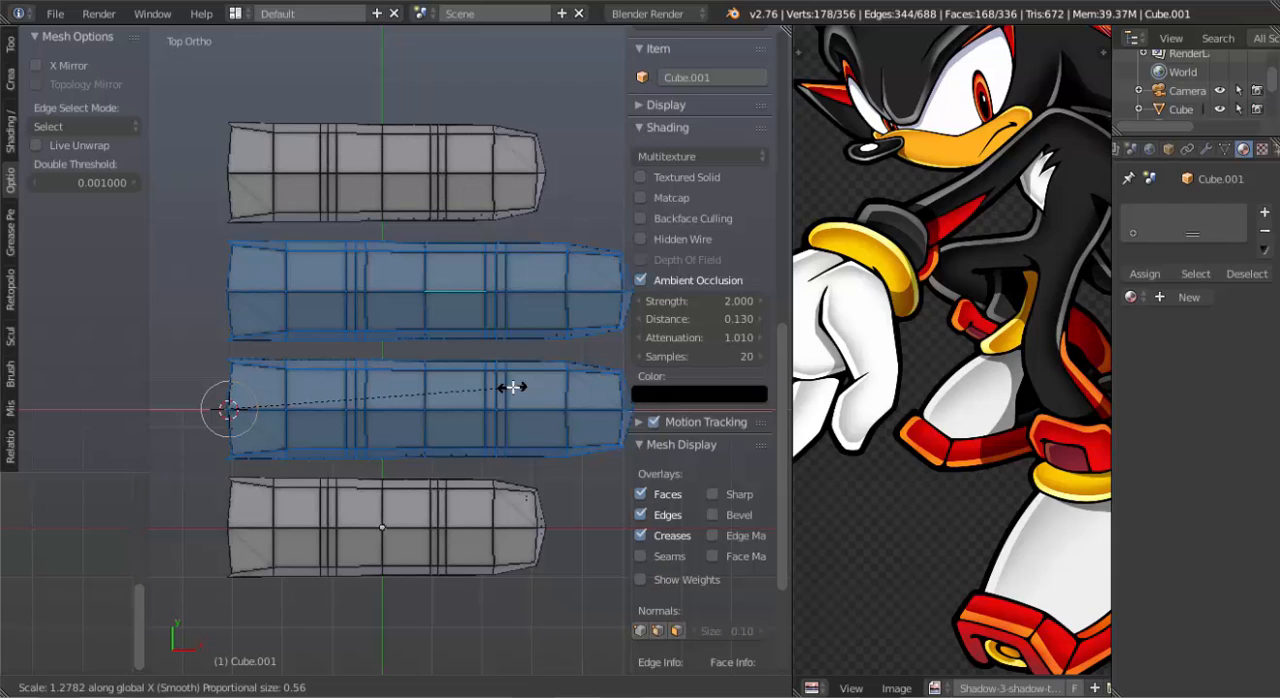
pyautogui.click(512, 387)
# Select the whole third finger from the origin and shorten it slightly along X about the 3D cursor.
pyautogui.rightClick(497, 283)
pyautogui.hotkey('ctrl', 'l')
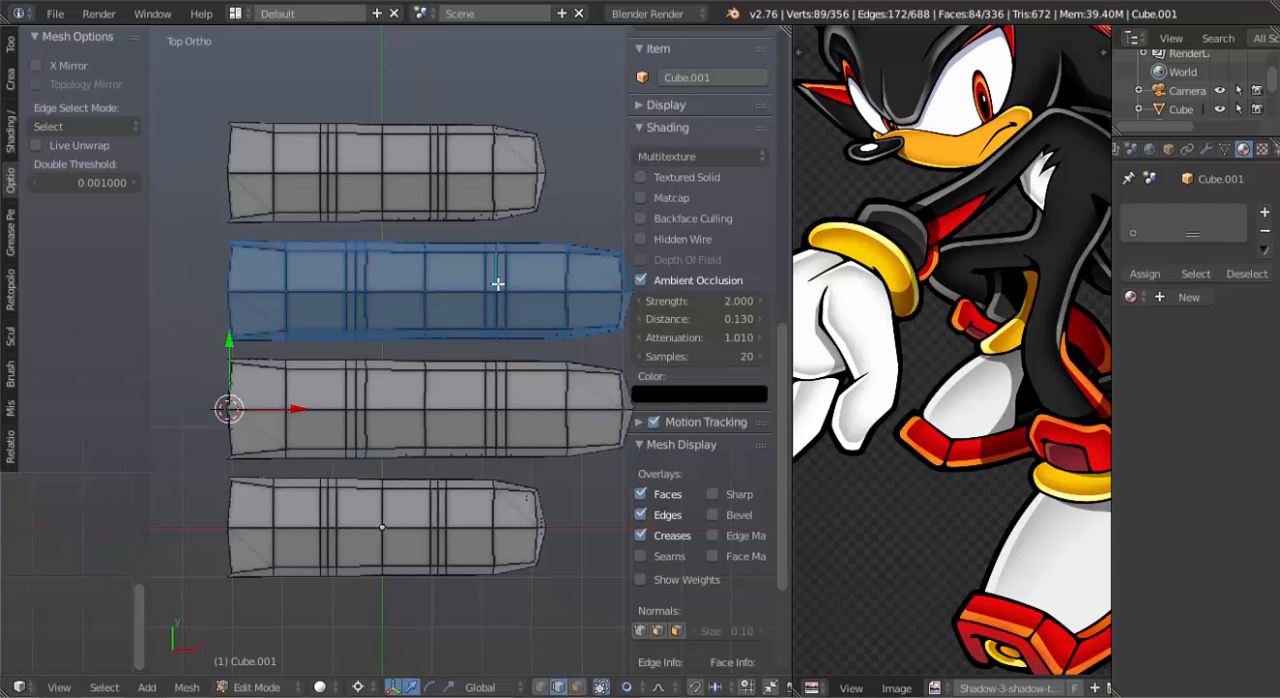
pyautogui.press('s')
pyautogui.press('x')
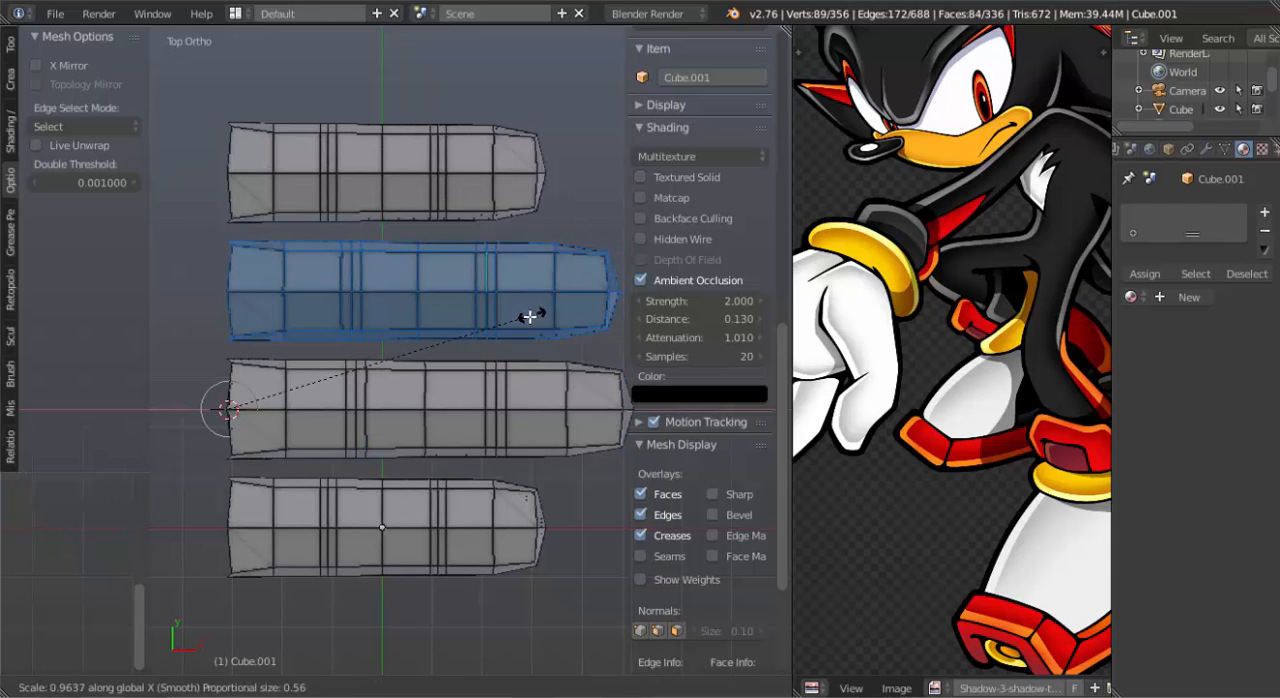
pyautogui.click(528, 317)
# Select the whole finger farthest from the origin and shorten it by about a fifth along X, keeping its open end aligned.
pyautogui.rightClick(457, 206)
pyautogui.hotkey('ctrl', 'l')
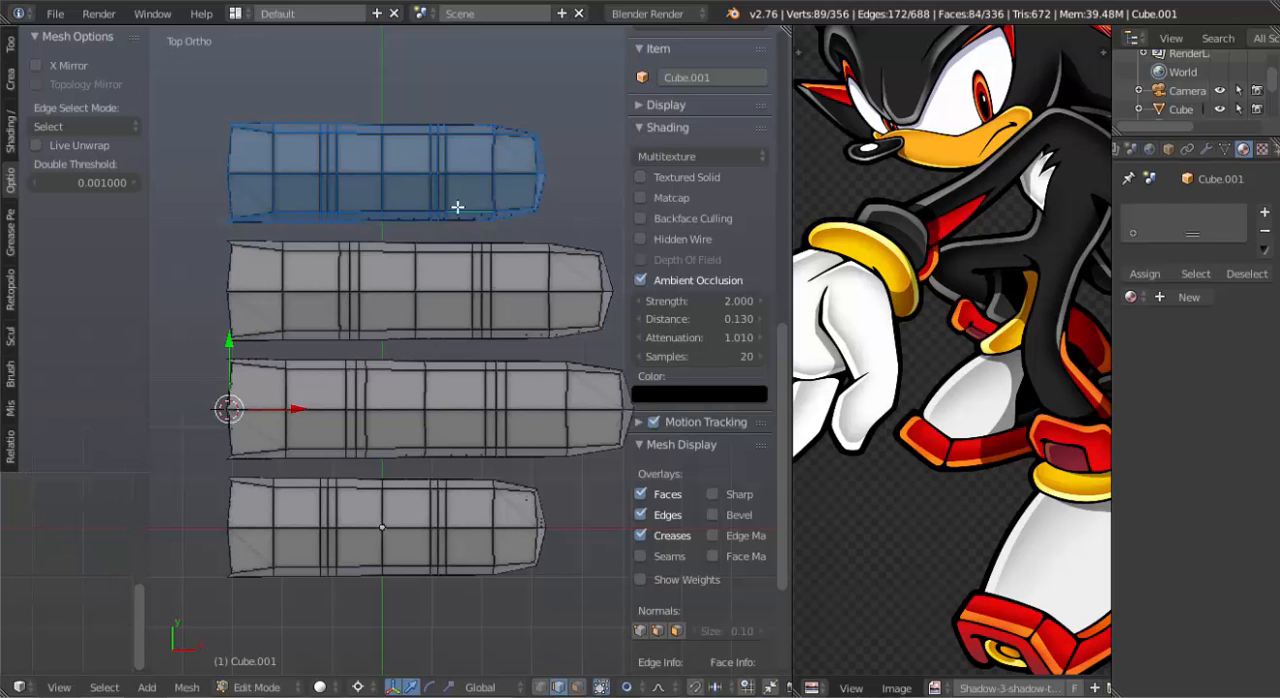
pyautogui.press('s')
pyautogui.press('x')
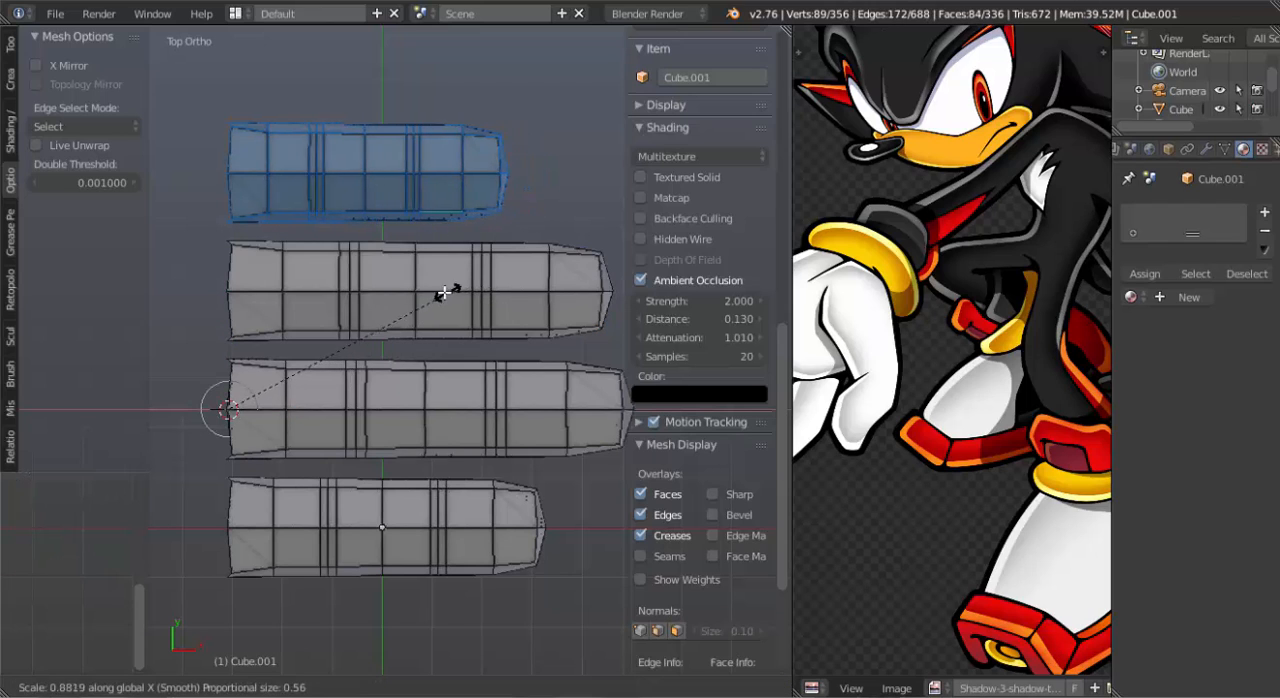
pyautogui.click(437, 366)
# In top view, move the shortened outer finger slightly closer to its neighbour.
pyautogui.moveTo(437, 366); pyautogui.dragTo(492, 390, button='middle')
pyautogui.press('KP_7')
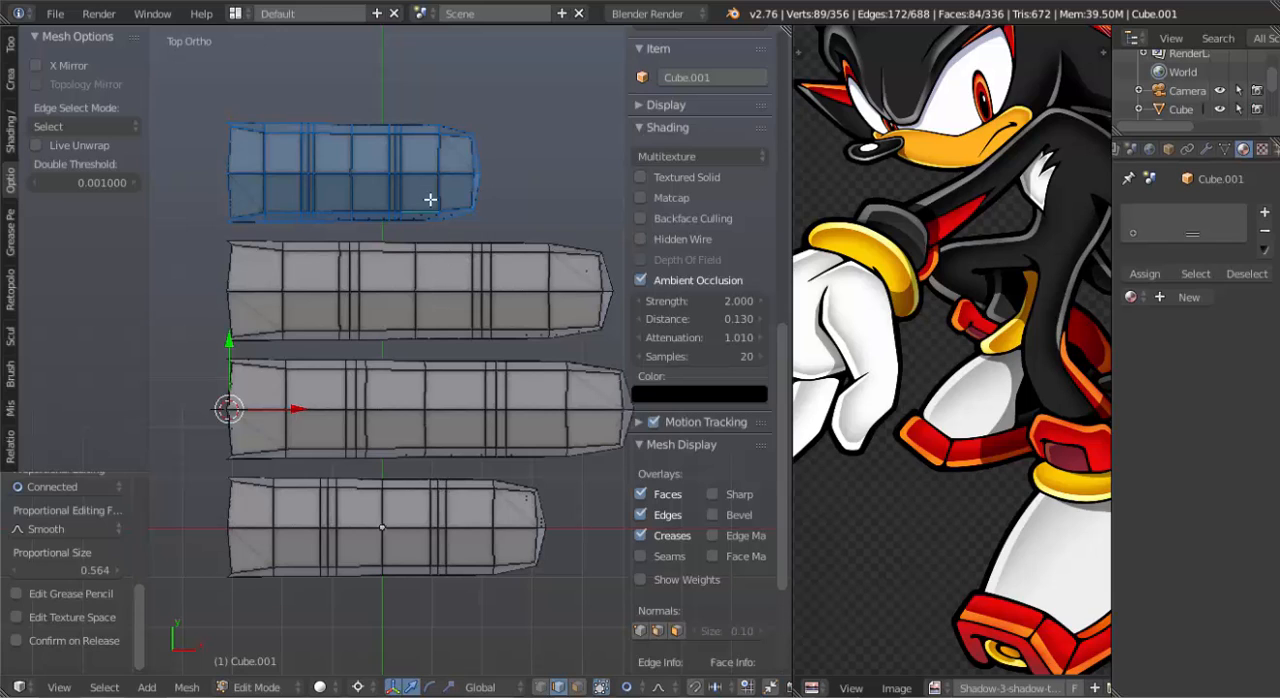
pyautogui.press('g')
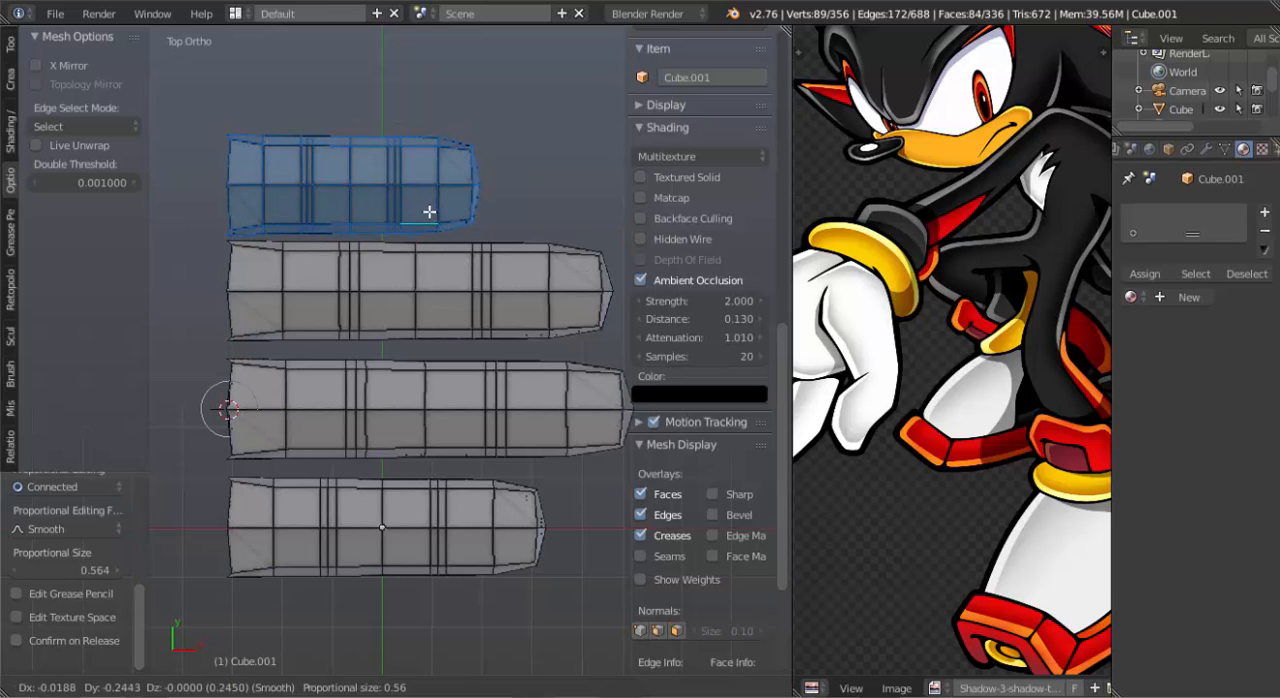
pyautogui.click(429, 209)
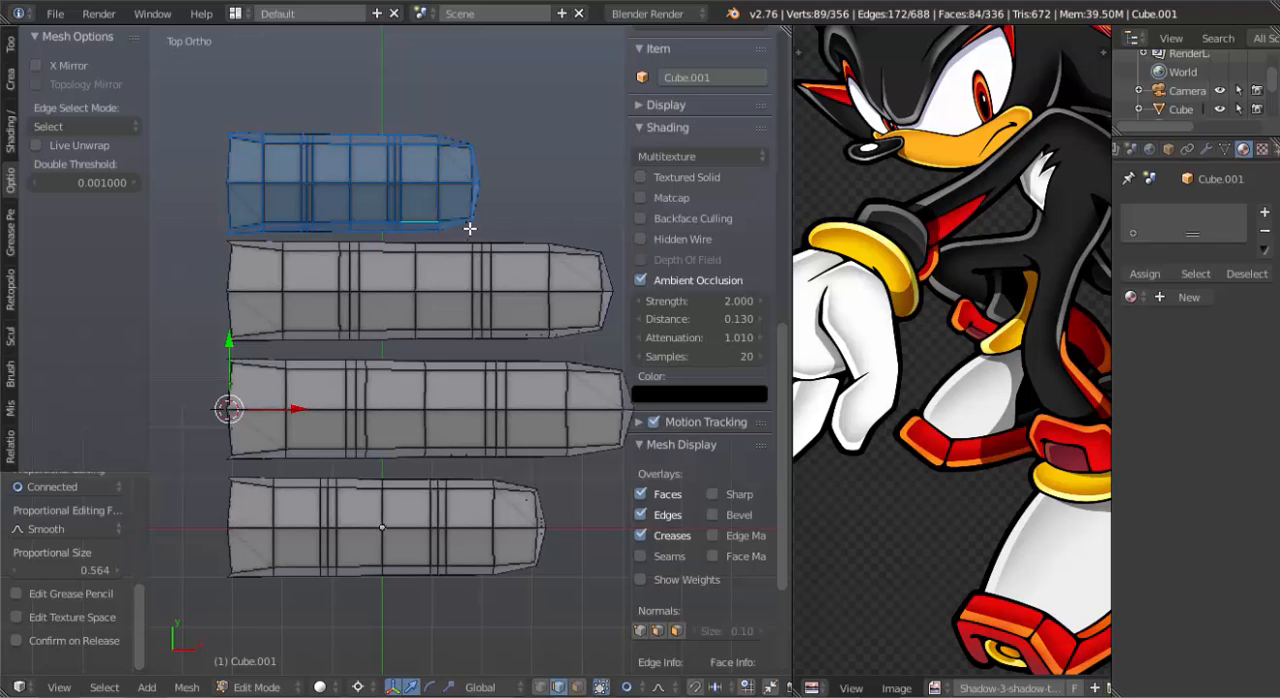
# Select the two whole fingers nearest the origin and move them together along Y, closer to the other two.
pyautogui.rightClick(471, 386)
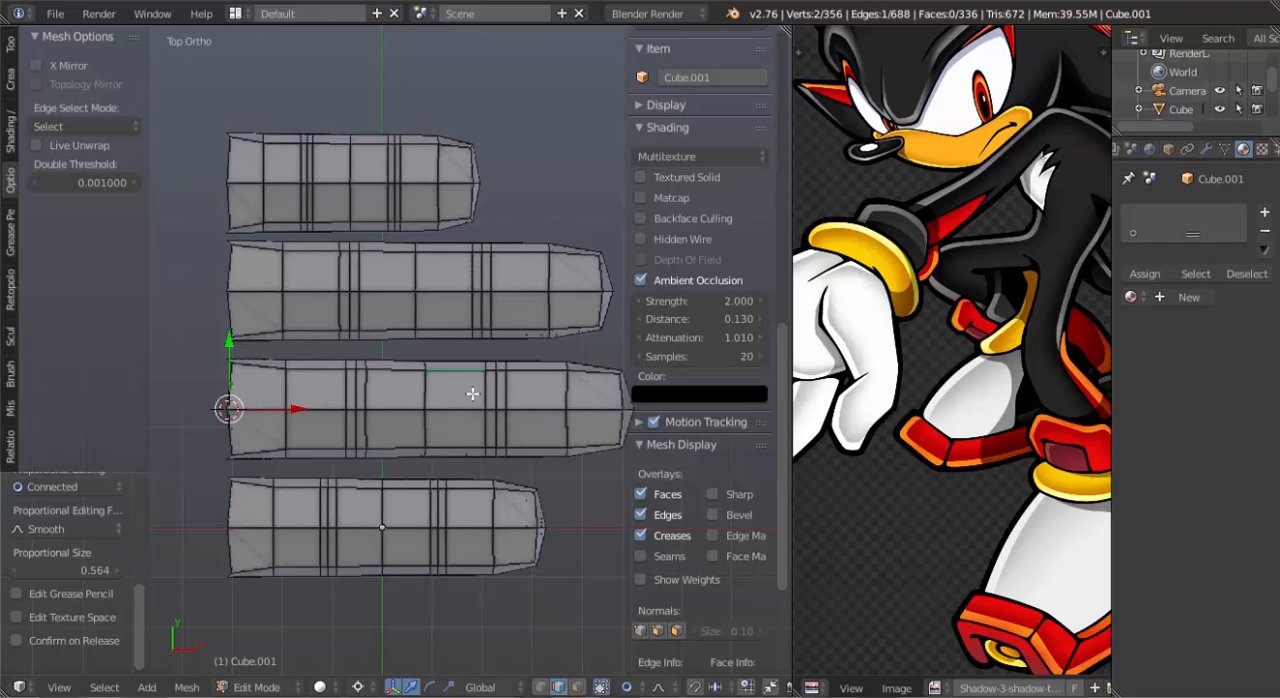
pyautogui.press('l')
pyautogui.keyDown('shift'); pyautogui.rightClick(474, 511); pyautogui.keyUp('shift')
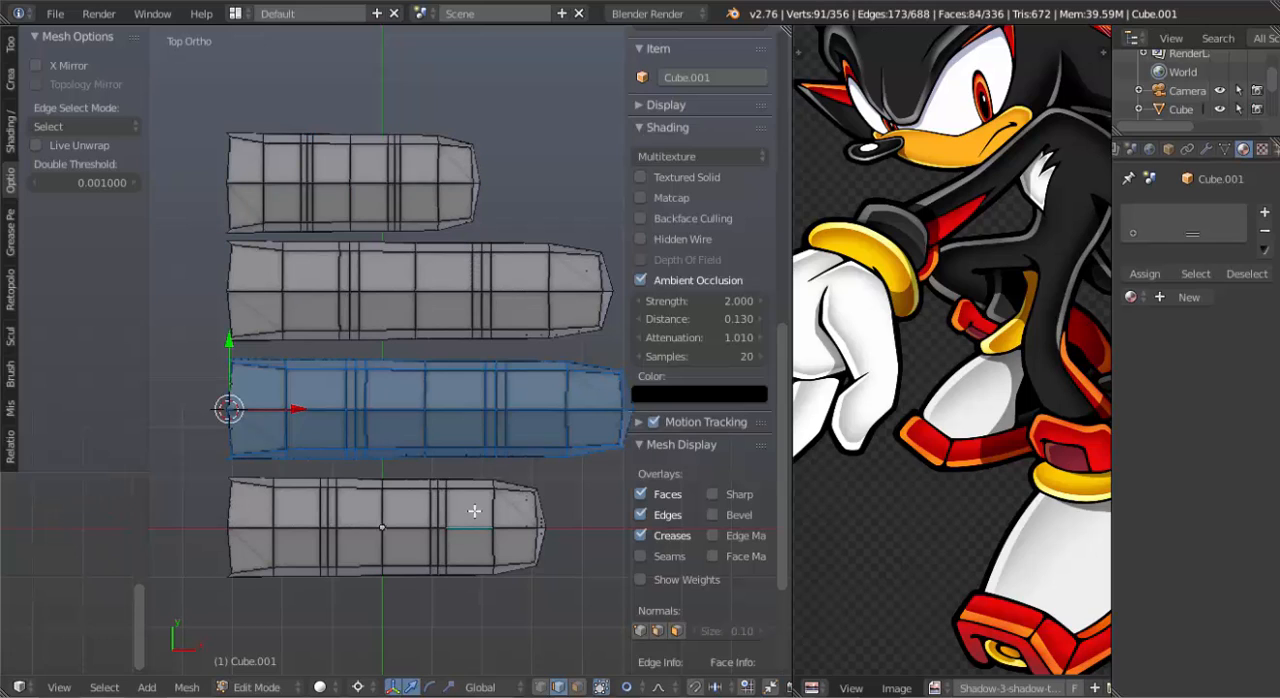
pyautogui.press('l')
pyautogui.press('g')
pyautogui.press('y')
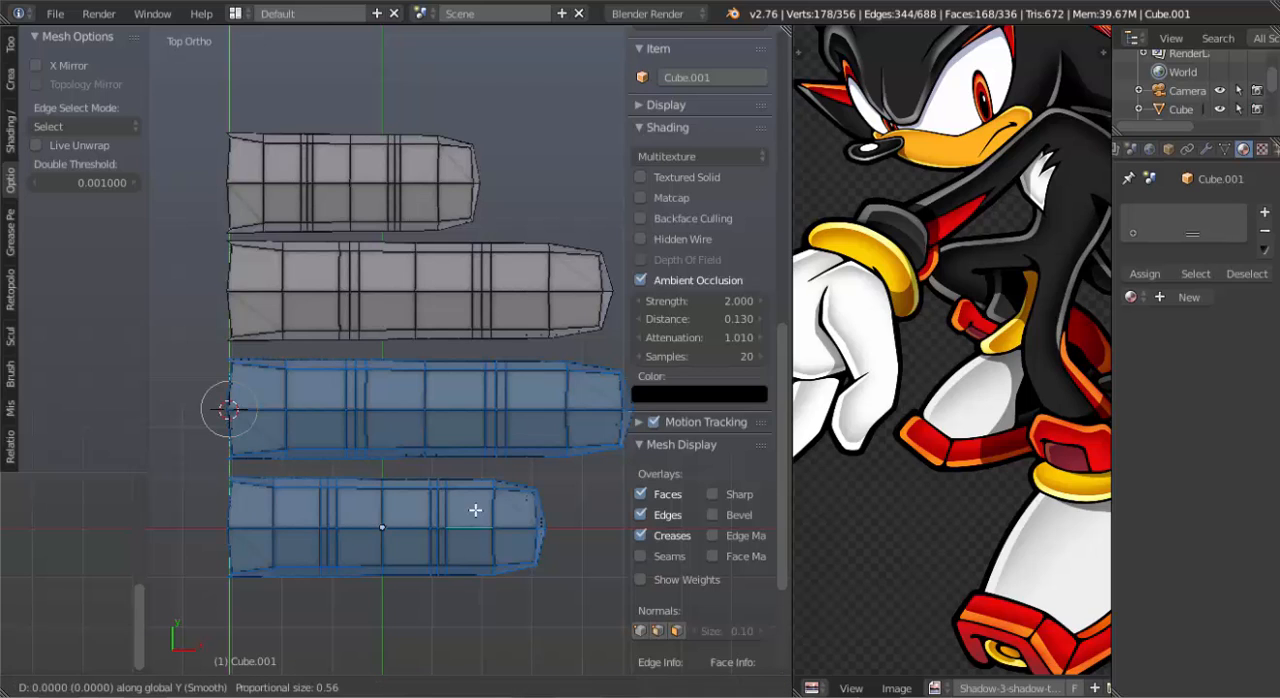
pyautogui.click(480, 498)
# Move the whole finger at the origin along Y to close the gap to its longest neighbour.
pyautogui.rightClick(480, 498)
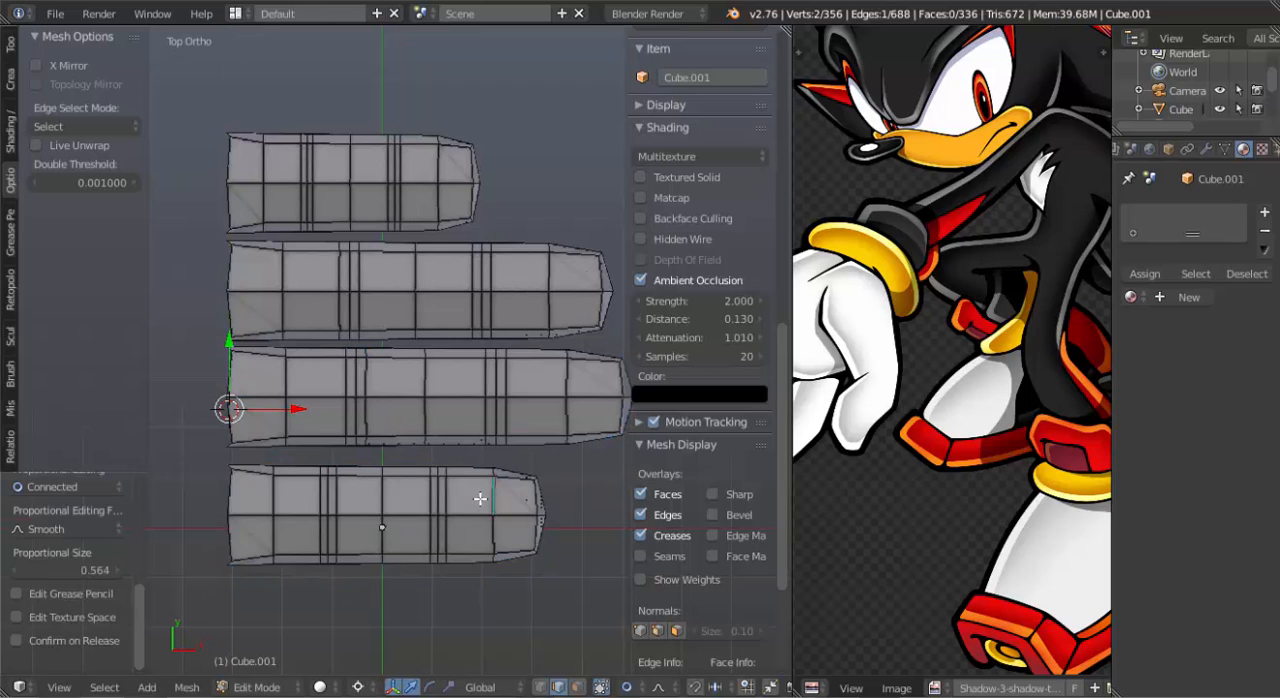
pyautogui.press('l')
pyautogui.press('g')
pyautogui.press('y')
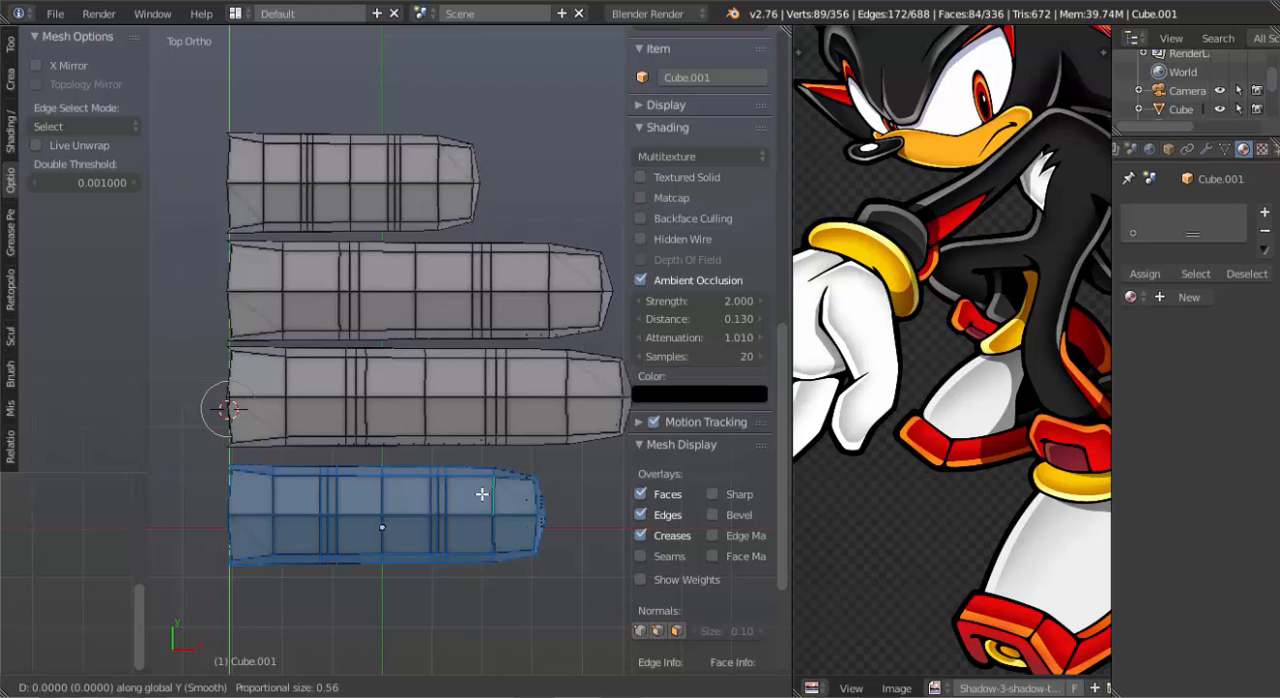
pyautogui.click(388, 488)
pyautogui.moveTo(388, 488); pyautogui.dragTo(491, 523, button='middle')
pyautogui.press('KP_7')
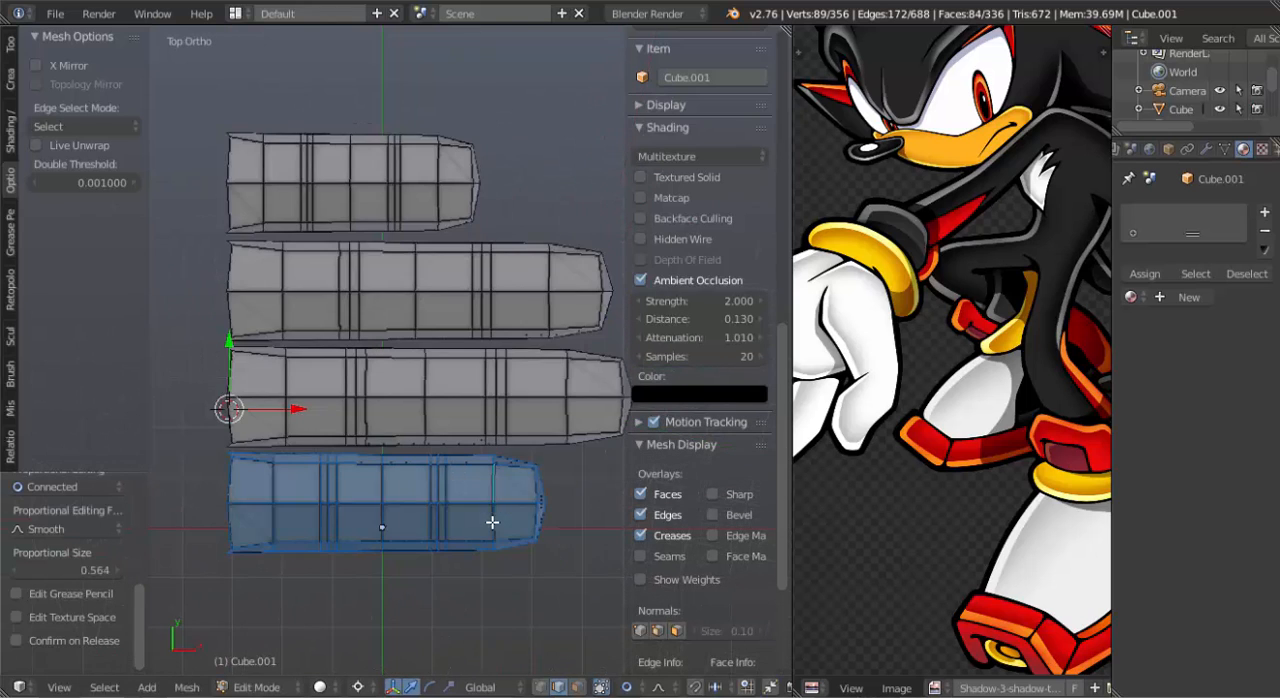
# Select both whole middle fingers and shift them forward about 0.30 along X.
pyautogui.rightClick(476, 300)
pyautogui.keyDown('shift'); pyautogui.rightClick(500, 420); pyautogui.keyUp('shift')
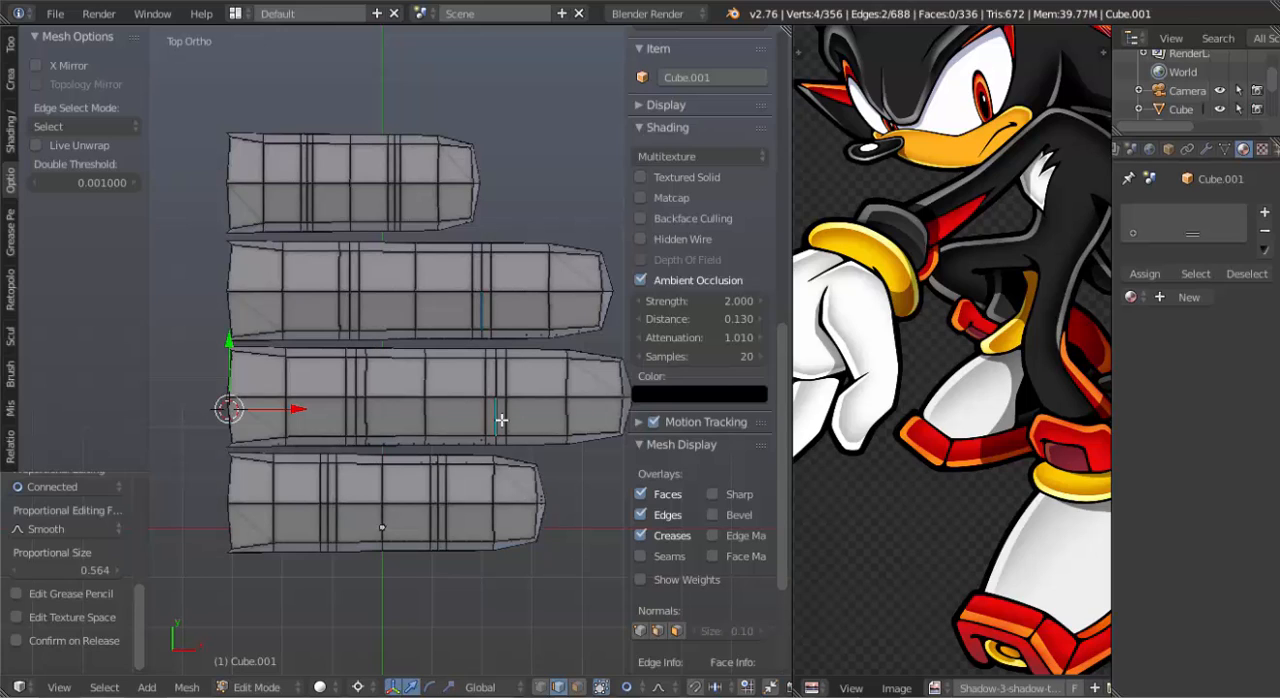
pyautogui.hotkey('ctrl', 'l')
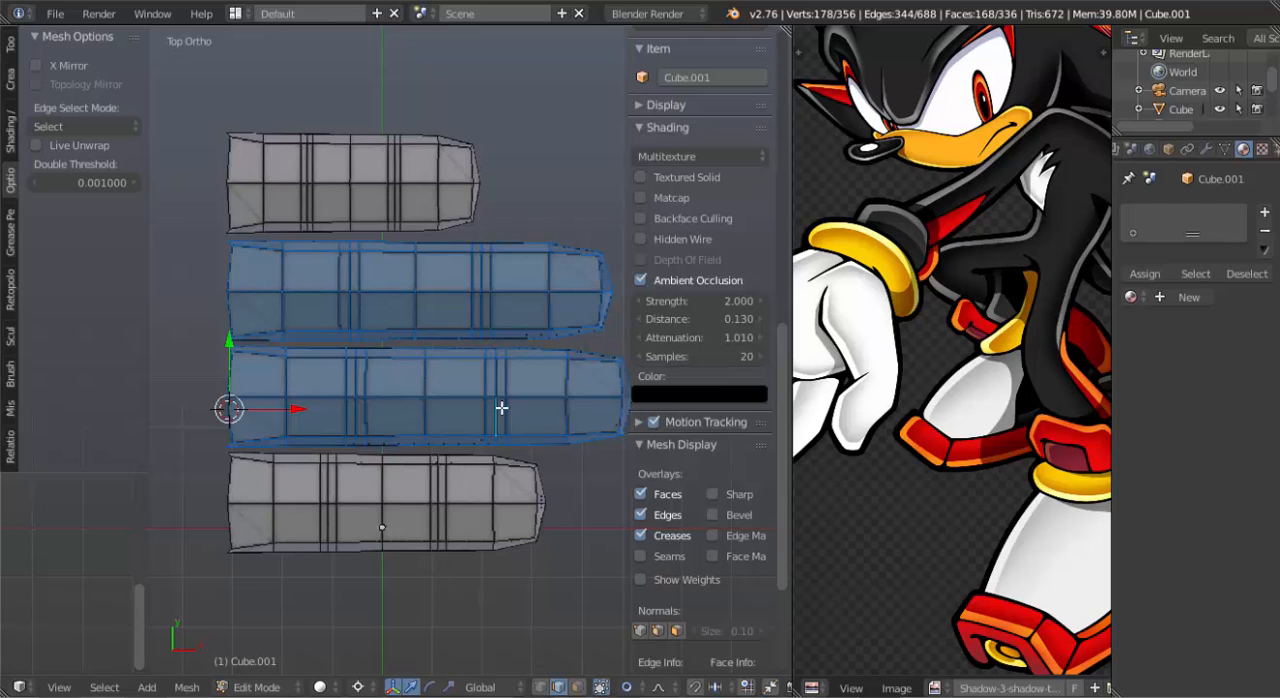
pyautogui.press('g')
pyautogui.press('y')
pyautogui.press('x')
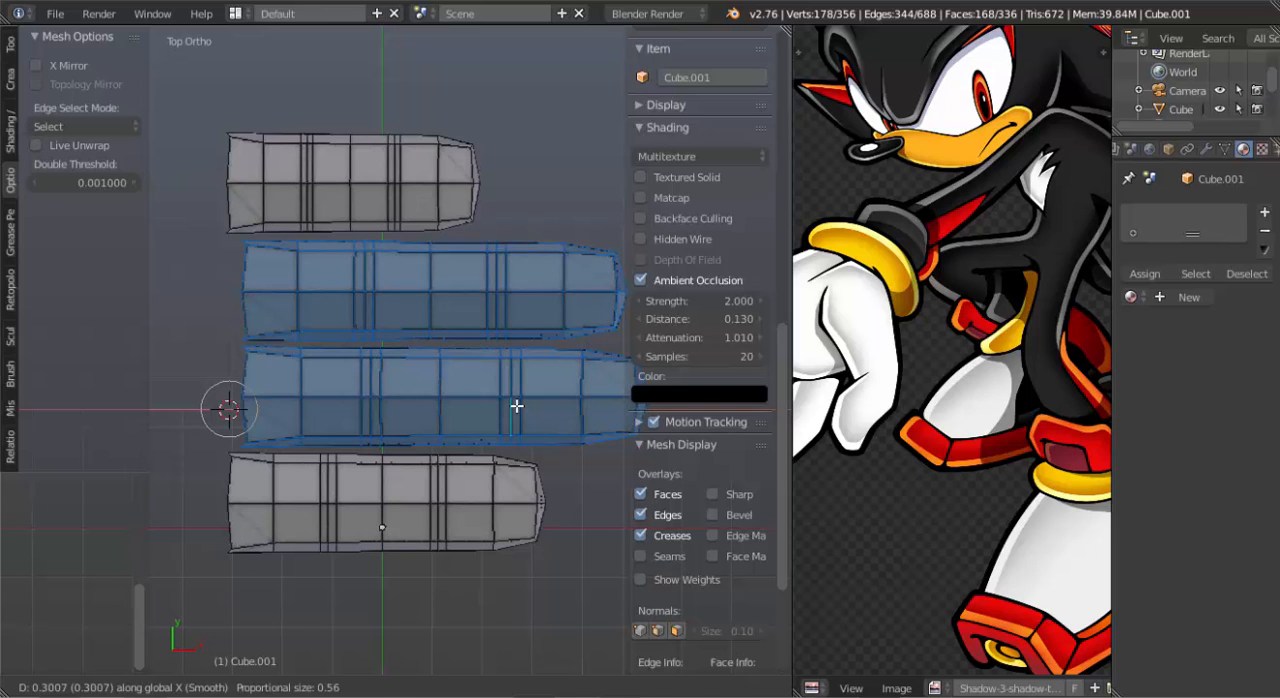
pyautogui.click(516, 406)
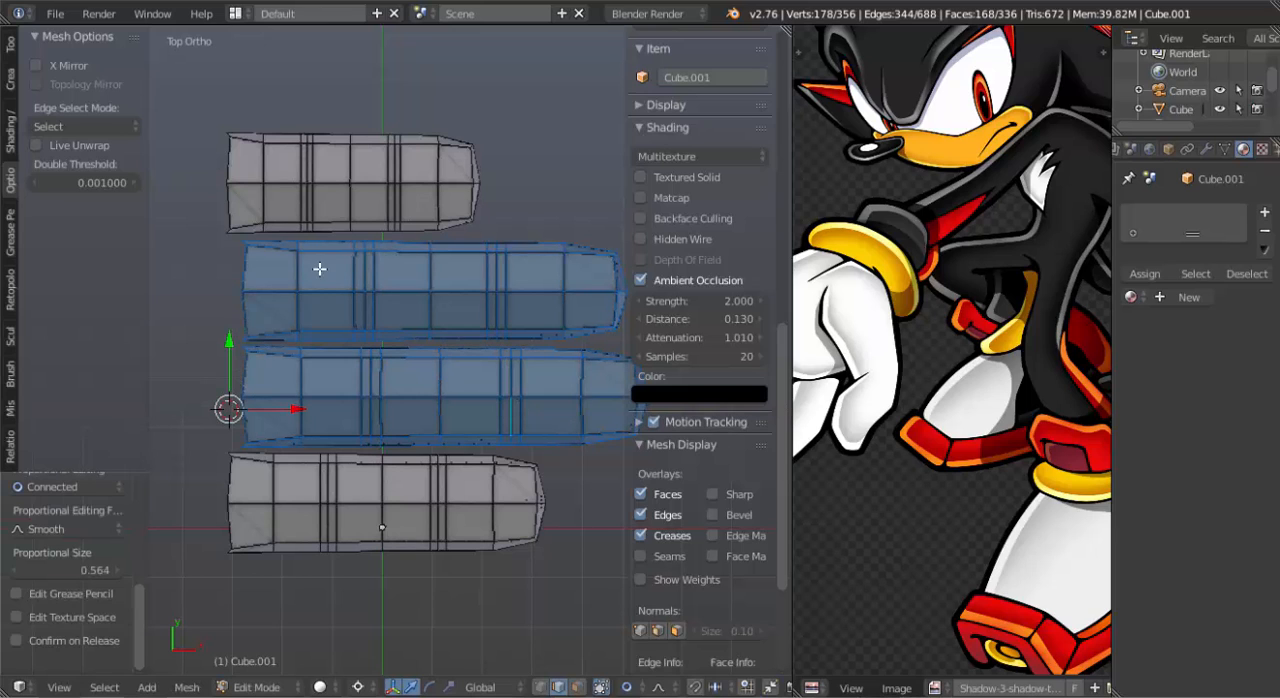
# In wireframe, deselect the second-longest finger and shift the longest finger slightly further forward along X.
pyautogui.press('z')
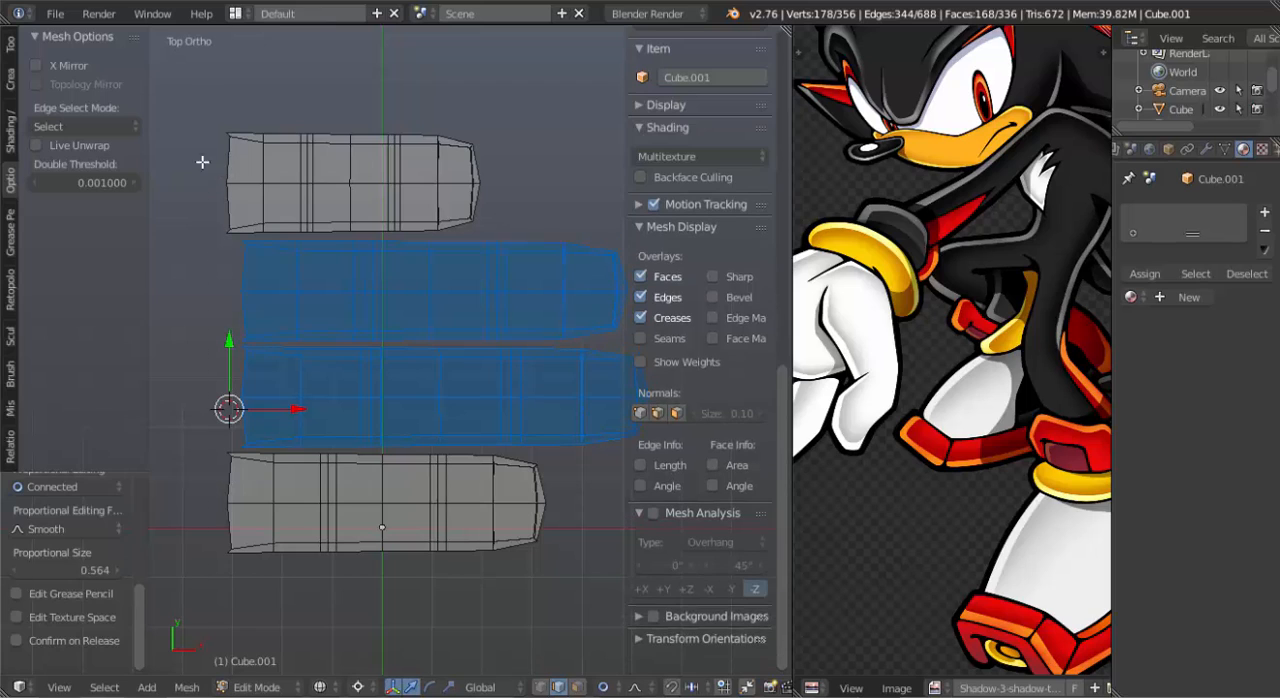
pyautogui.moveTo(313, 209); pyautogui.dragTo(648, 347)
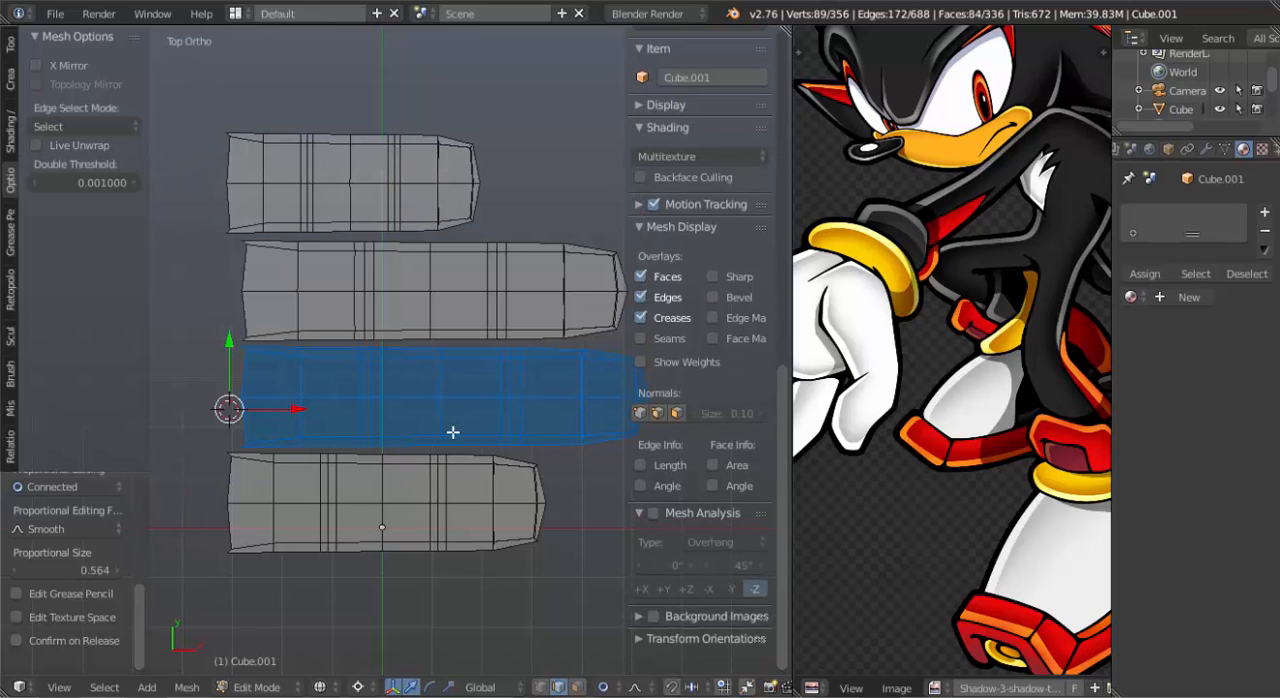
pyautogui.moveTo(298, 409); pyautogui.dragTo(327, 401)
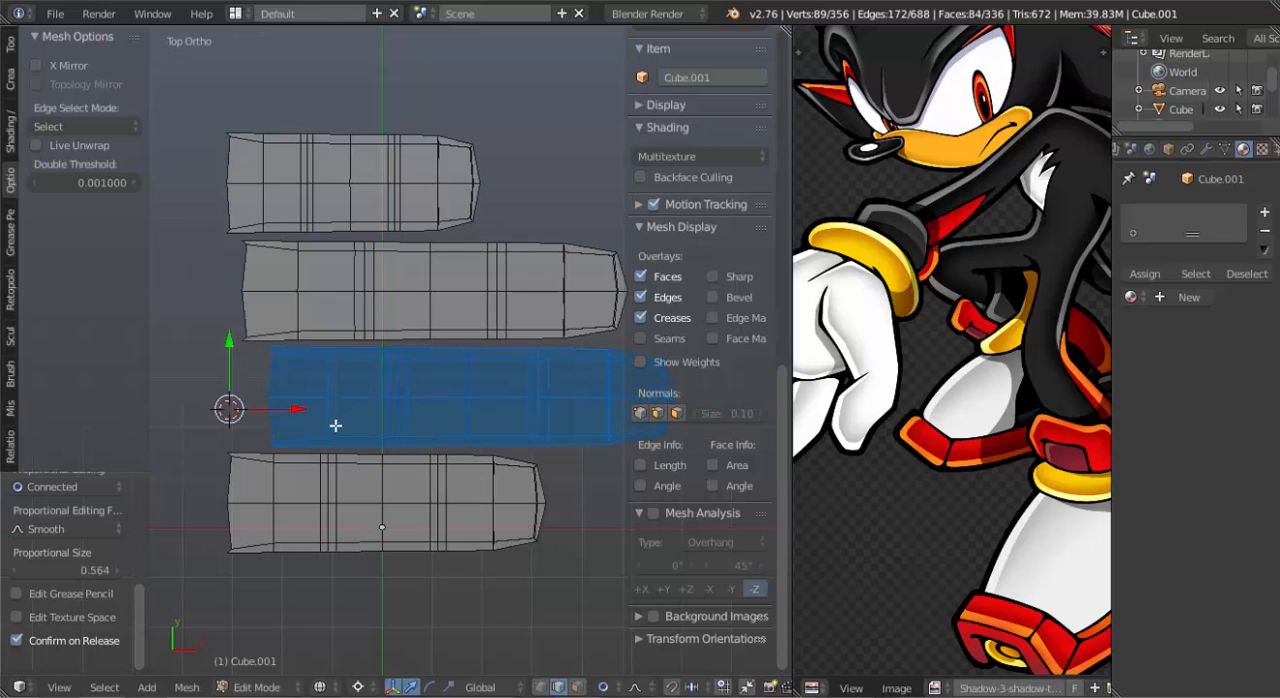
# Select the whole shortest finger and move it back about 0.28 along X.
pyautogui.rightClick(423, 182)
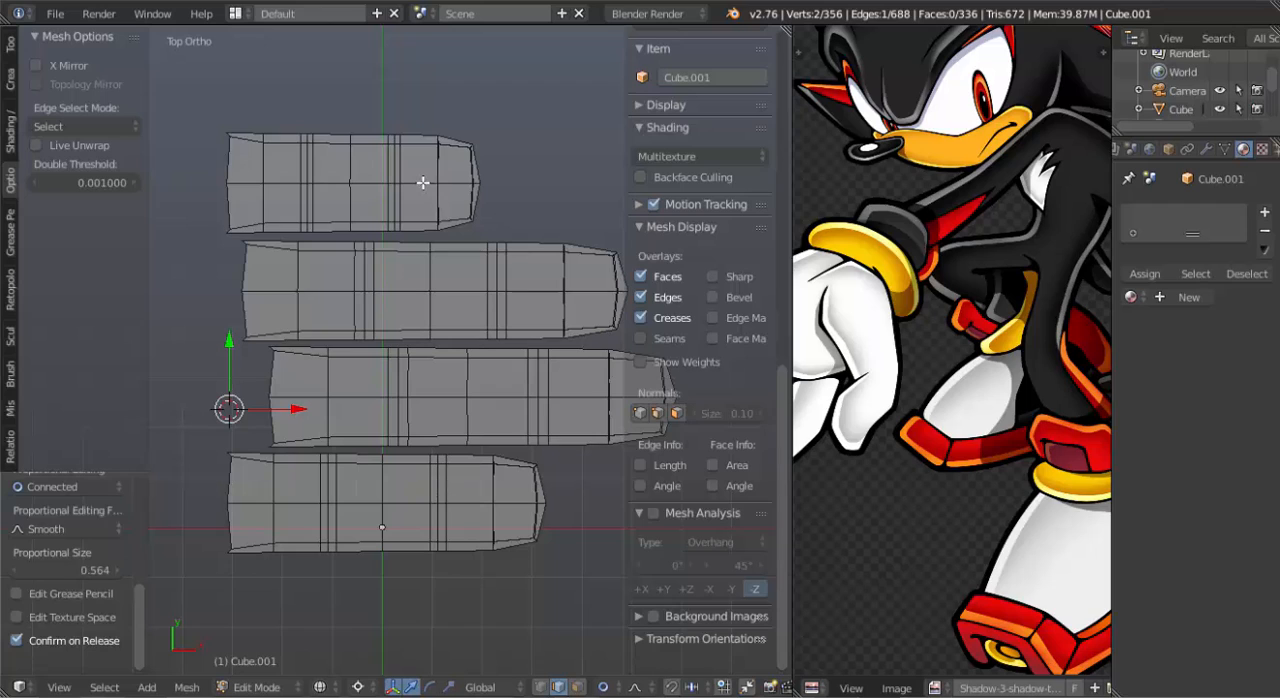
pyautogui.hotkey('ctrl', 'l')
pyautogui.press('g')
pyautogui.press('y')
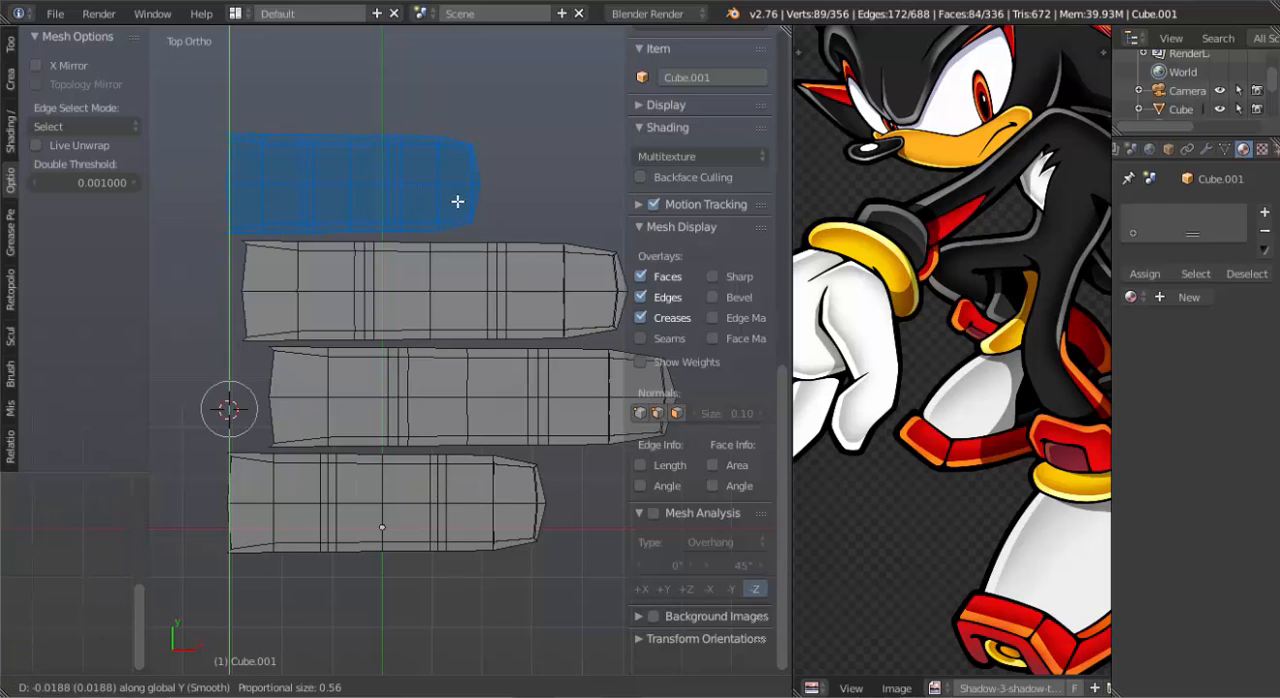
pyautogui.press('x')
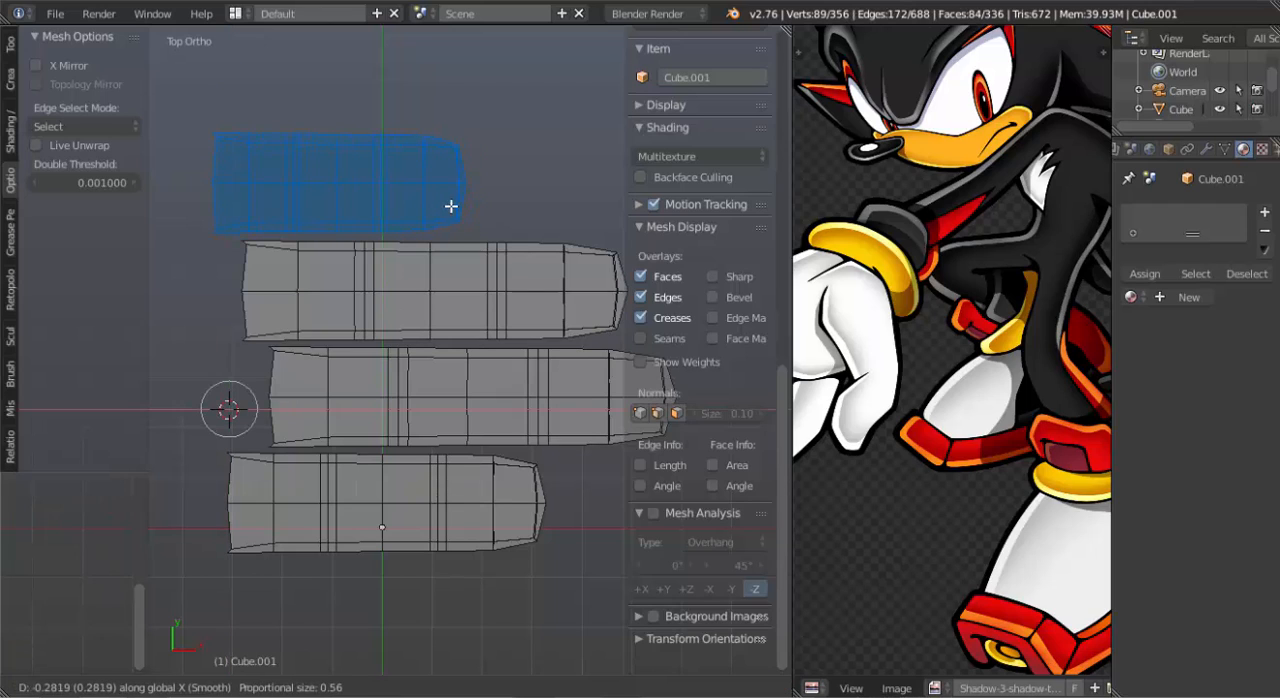
pyautogui.click(451, 206)
# Leave edit mode, return to solid shading and inspect the staggered finger row in perspective and from the top.
pyautogui.press('Tab')
pyautogui.scroll(-2, 477, 398)
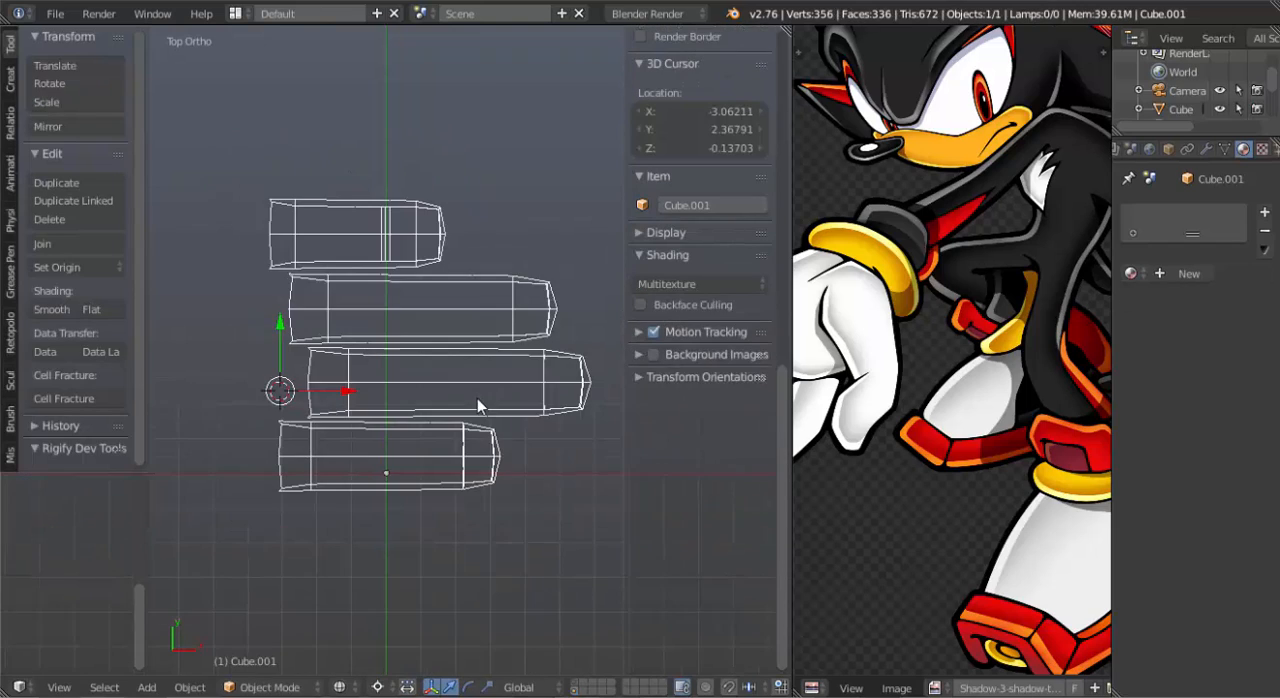
pyautogui.press('z')
pyautogui.moveTo(477, 398)
pyautogui.mouseDown(button='middle')
pyautogui.moveTo(455, 415)
pyautogui.moveTo(277, 299)
pyautogui.moveTo(385, 194)
pyautogui.moveTo(493, 258)
pyautogui.moveTo(453, 254)
pyautogui.moveTo(494, 392)
pyautogui.moveTo(396, 418)
pyautogui.moveTo(313, 400)
pyautogui.mouseUp(button='middle')
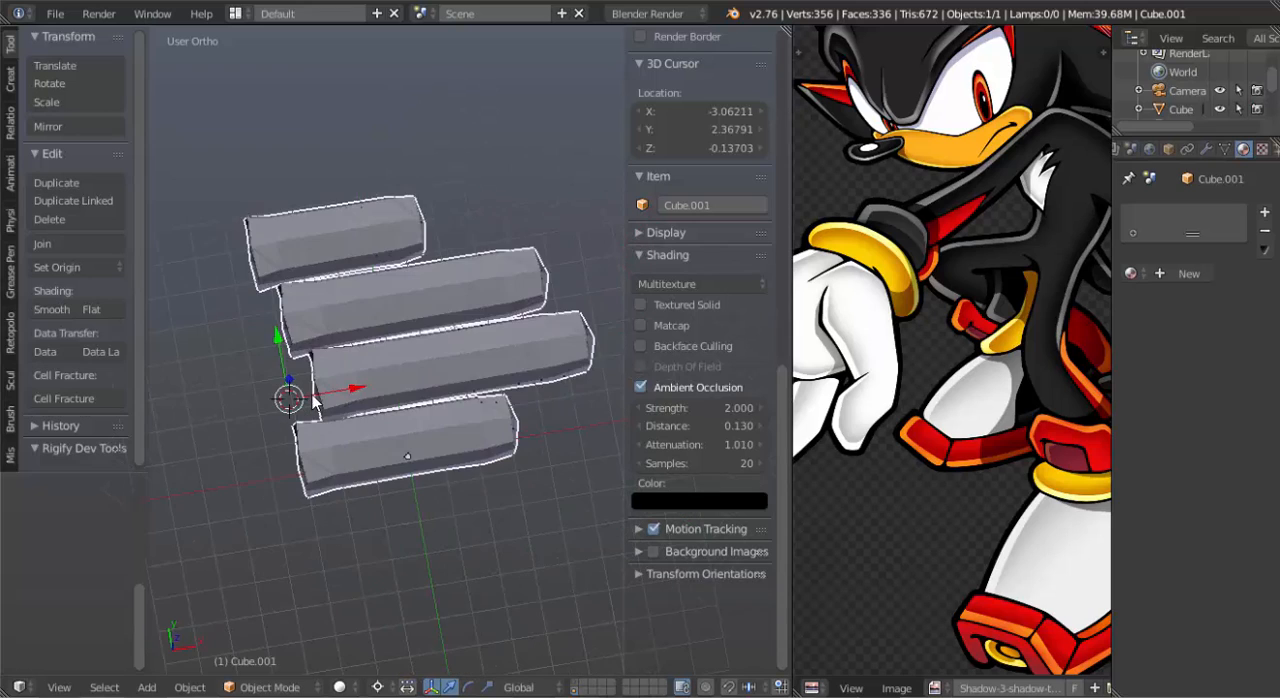
pyautogui.press('KP_7')
pyautogui.scroll(3, 396, 414)
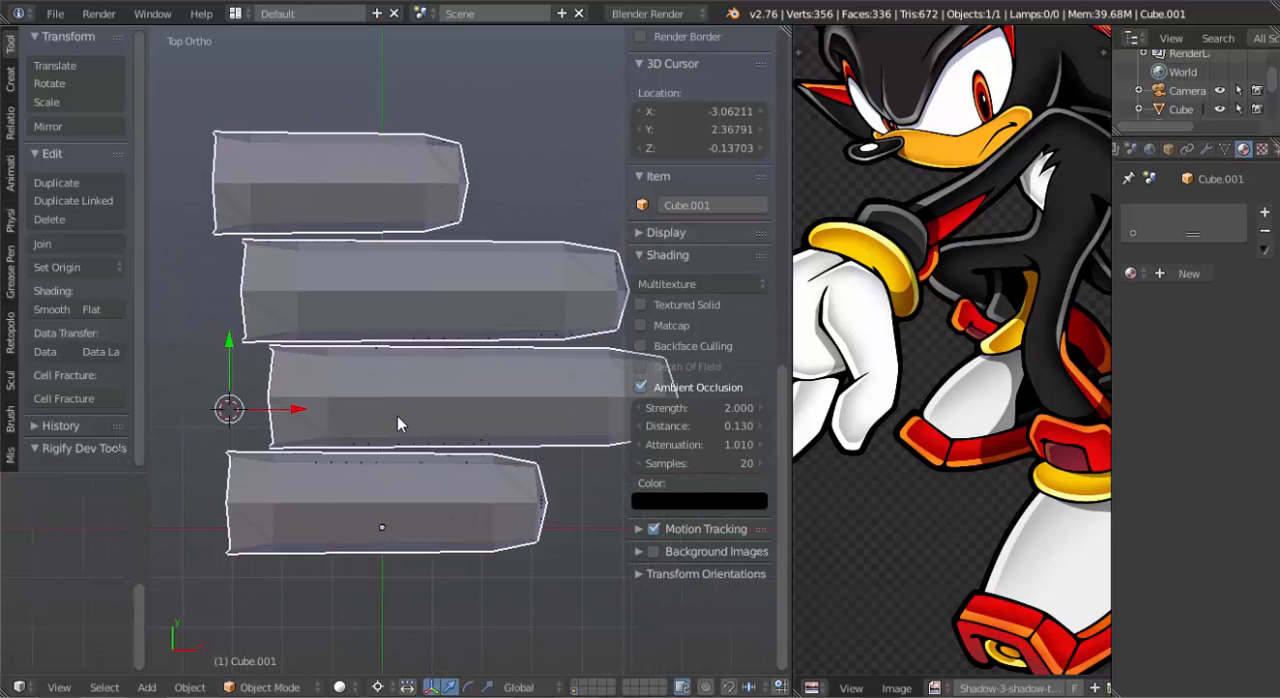
pyautogui.scroll(1, 397, 416)
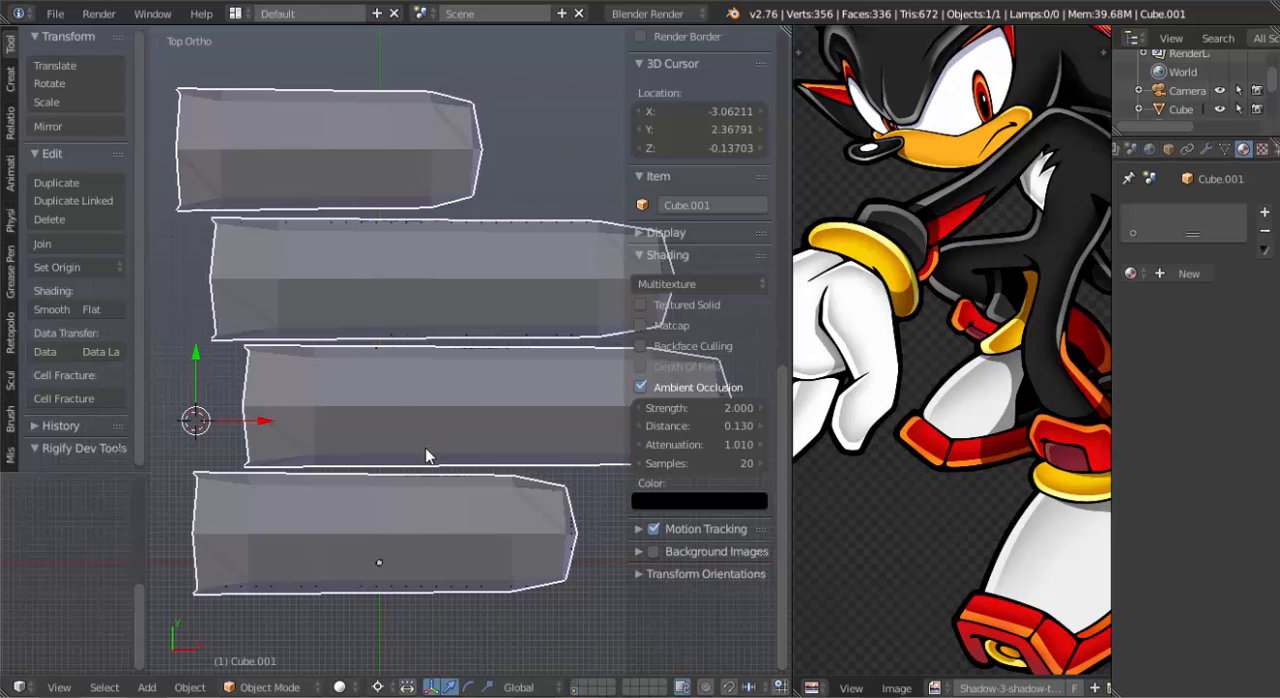
# In edit mode, select the whole shortest finger, place the 3D cursor at its open end and rotate it outward, away from the others.
pyautogui.press('Tab')
pyautogui.keyDown('shift'); pyautogui.scroll(-2, 420, 420); pyautogui.keyUp('shift')
pyautogui.rightClick(428, 125)
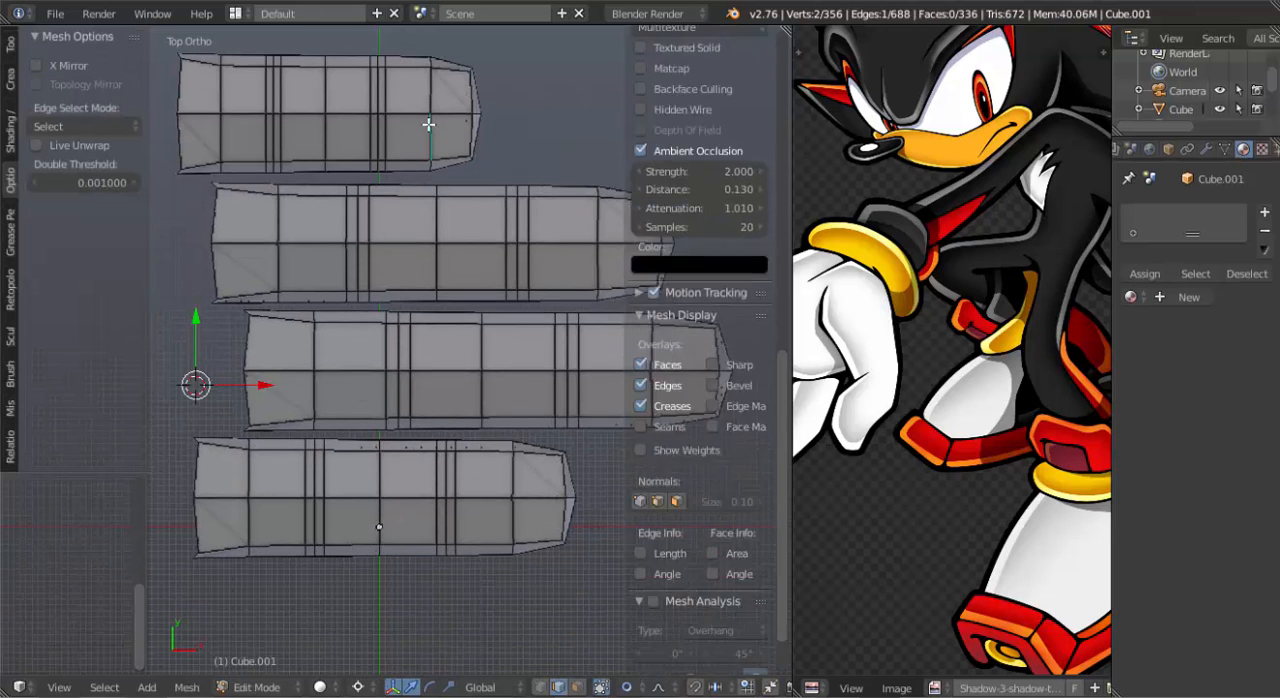
pyautogui.press('l')
pyautogui.scroll(-1, 428, 125)
pyautogui.press('r')
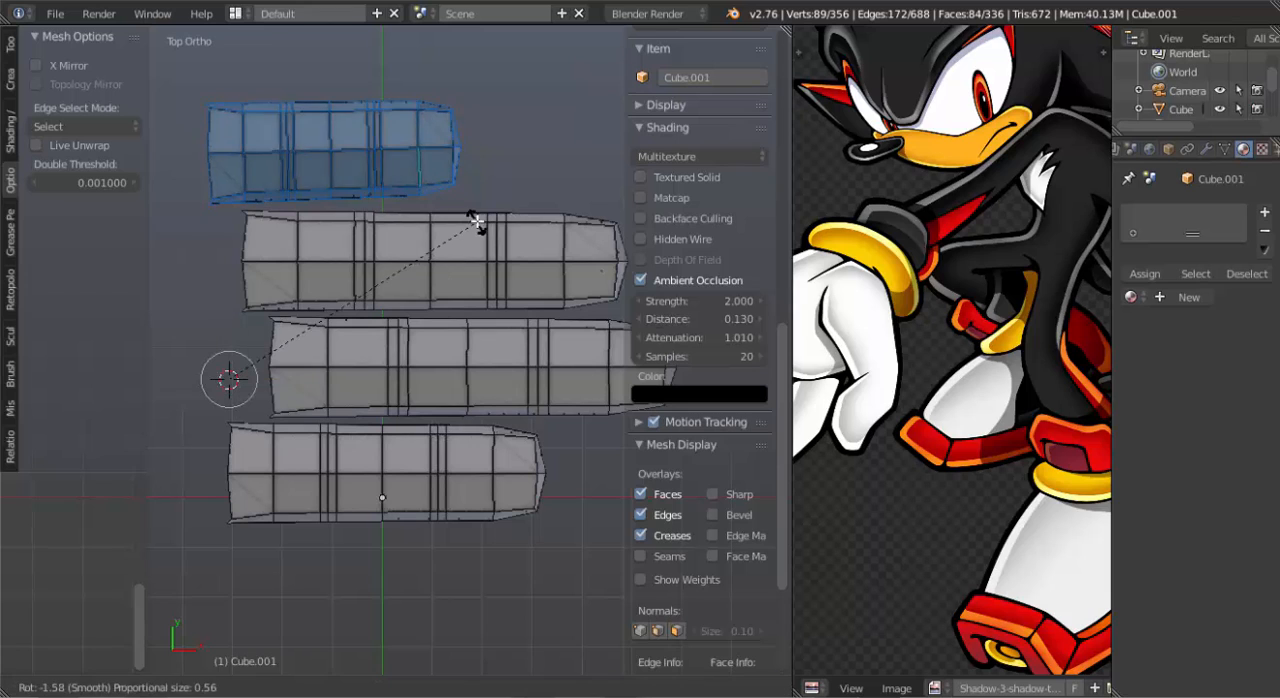
pyautogui.click(475, 208)
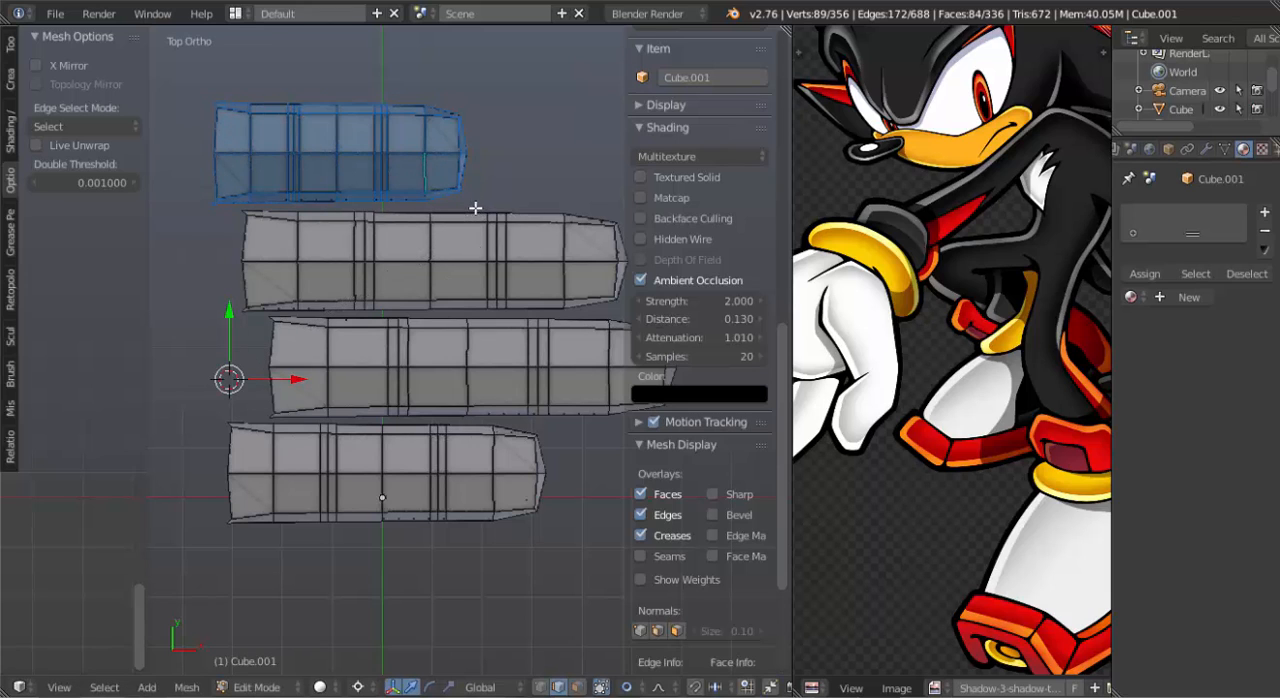
pyautogui.click(254, 321)
pyautogui.click(219, 201)
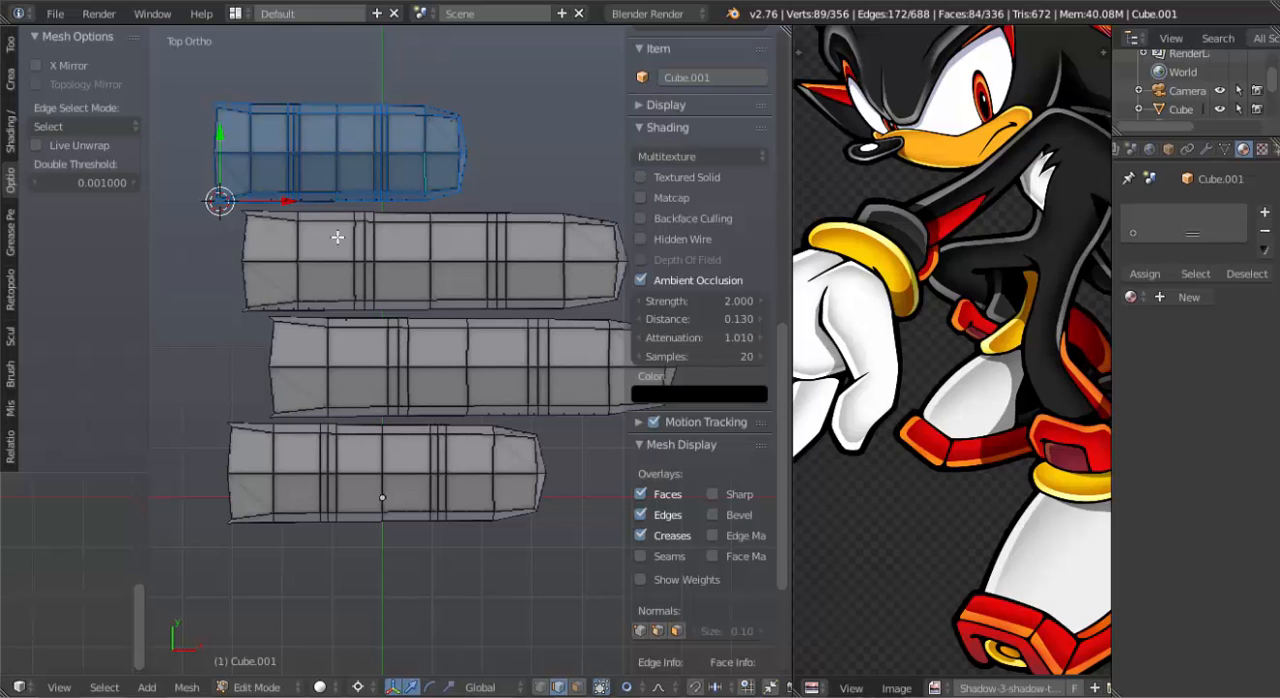
pyautogui.click(205, 156)
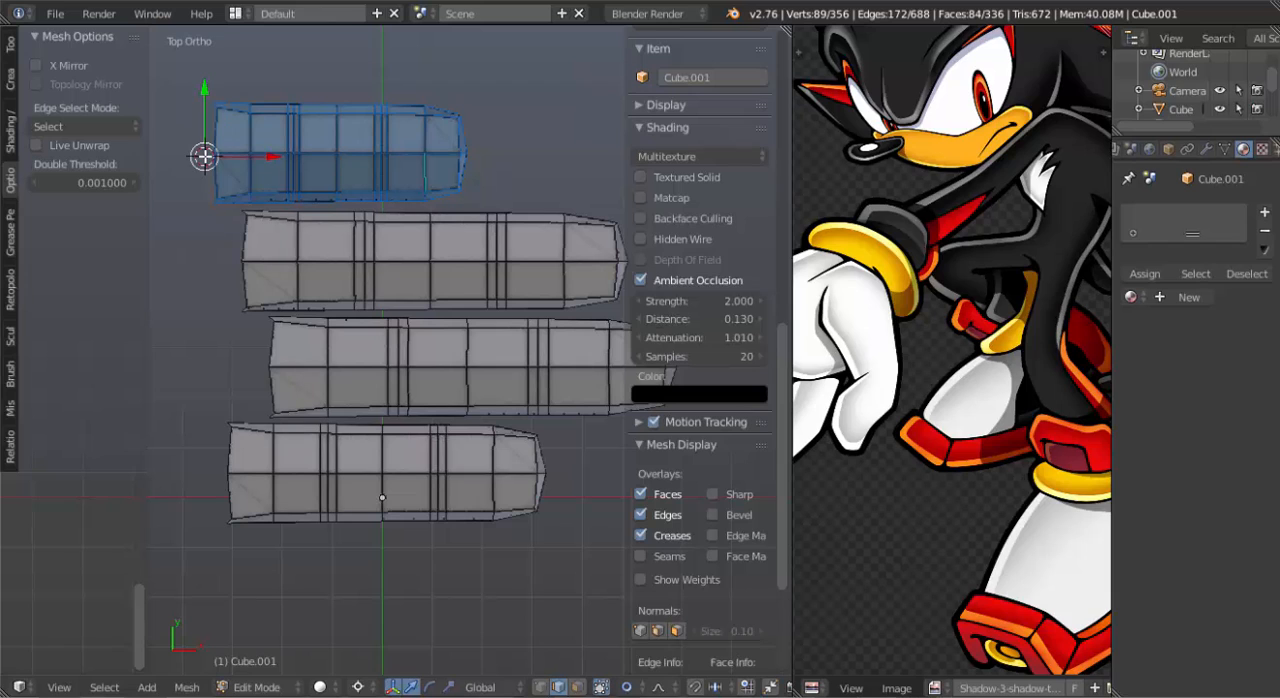
pyautogui.press('r')
pyautogui.click(479, 242)
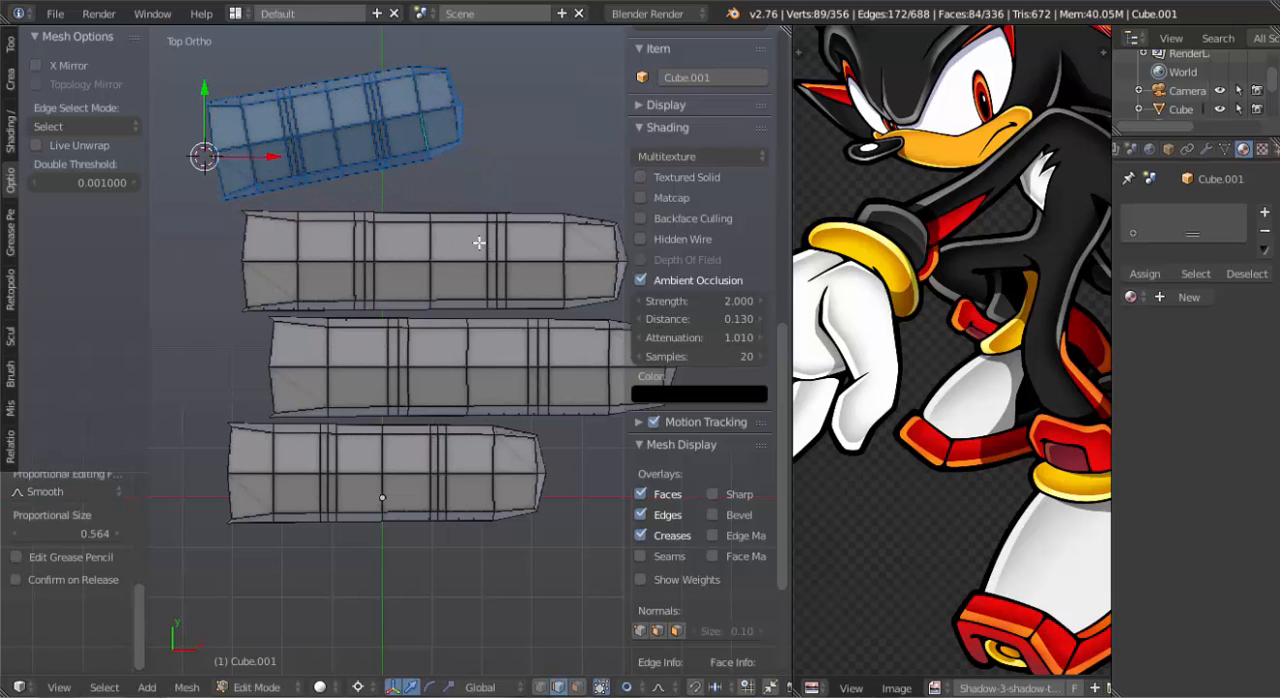
# Place the 3D cursor at the open end of the finger at the origin and rotate that whole finger outward.
pyautogui.click(211, 473)
pyautogui.rightClick(467, 501)
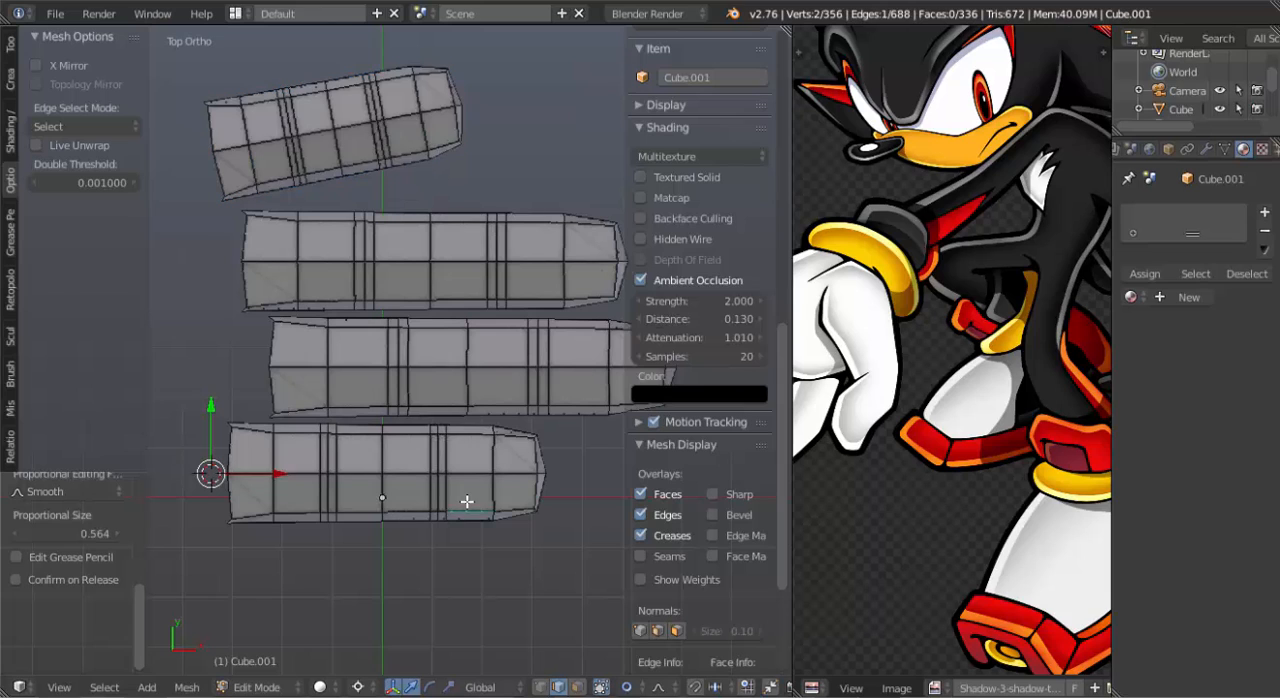
pyautogui.hotkey('ctrl', 'l')
pyautogui.press('r')
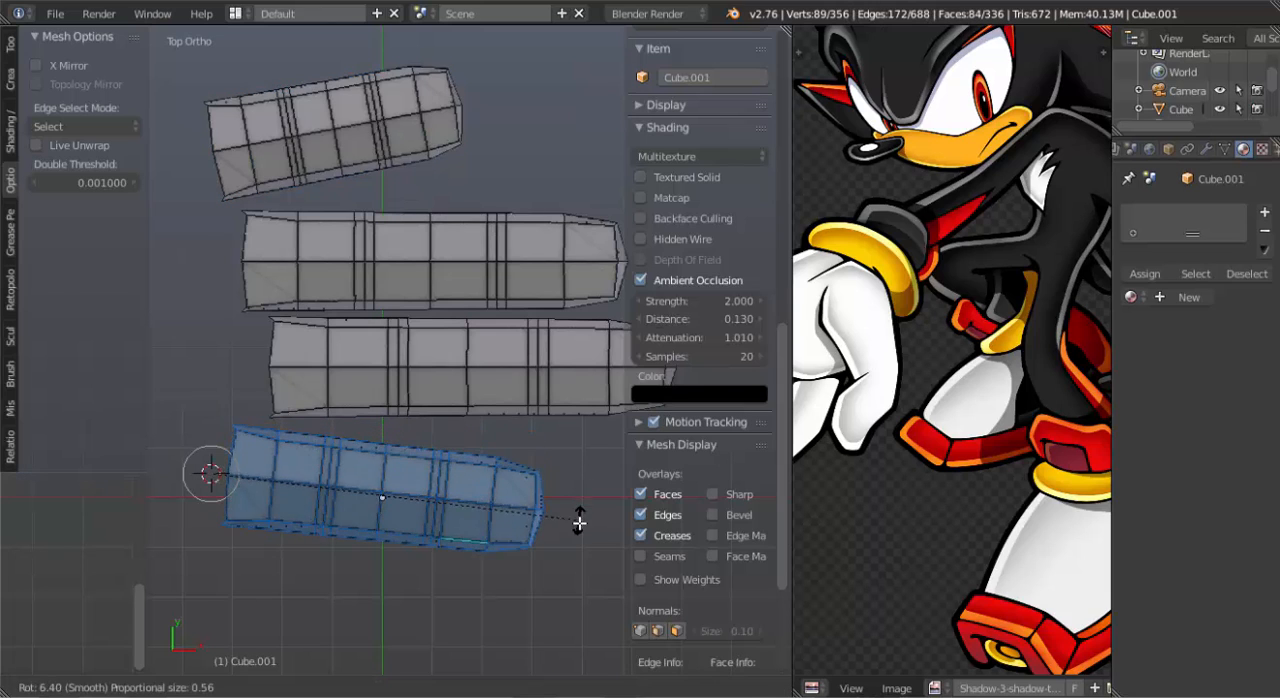
pyautogui.click(579, 554)
# Place the 3D cursor at the longest finger's open end and tilt that whole finger slightly toward the finger at the origin.
pyautogui.click(258, 371)
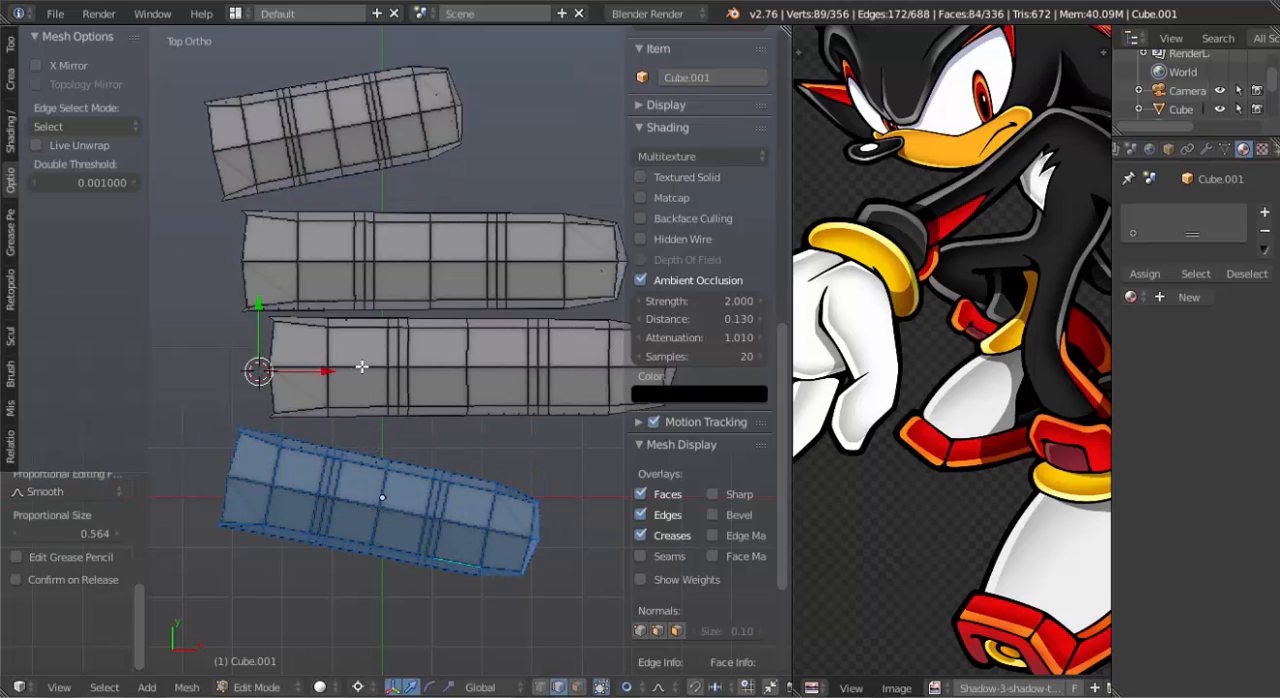
pyautogui.rightClick(362, 366)
pyautogui.hotkey('ctrl', 'l')
pyautogui.press('r')
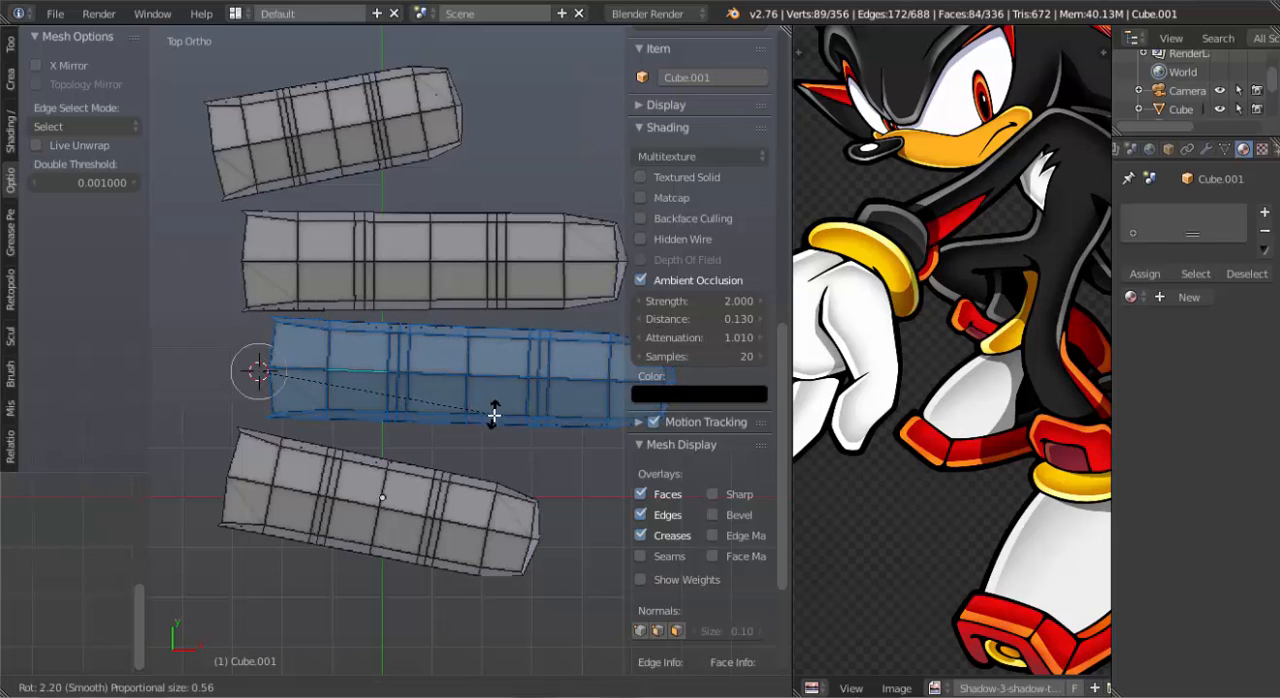
pyautogui.click(494, 423)
# Select the whole second-longest finger and tilt it slightly toward the shortest finger about the 3D cursor at its open end.
pyautogui.rightClick(463, 265)
pyautogui.hotkey('ctrl', 'l')
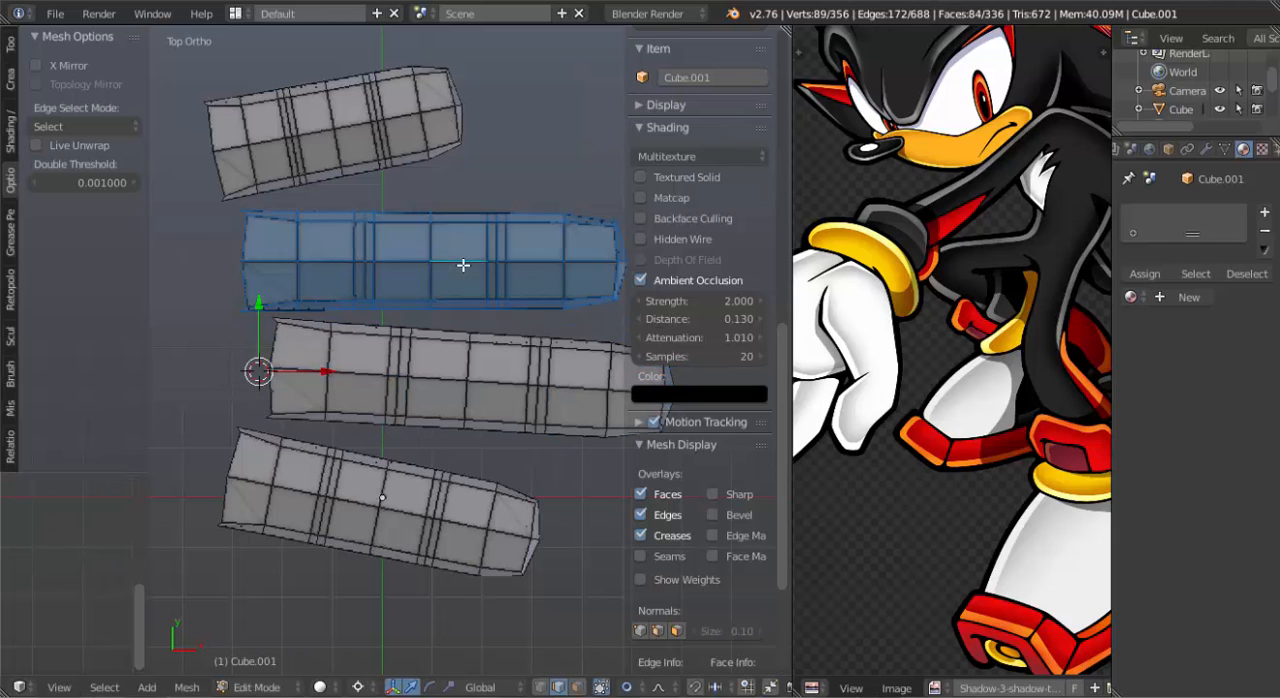
pyautogui.click(228, 268)
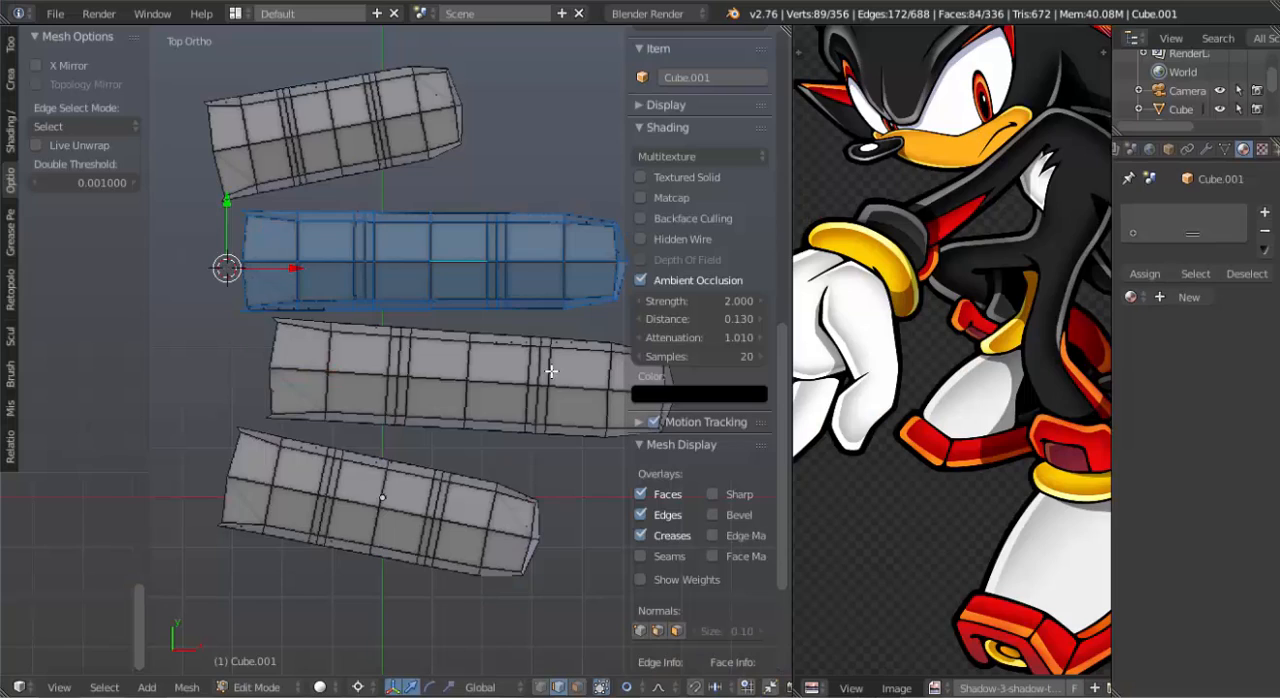
pyautogui.press('r')
pyautogui.click(614, 342)
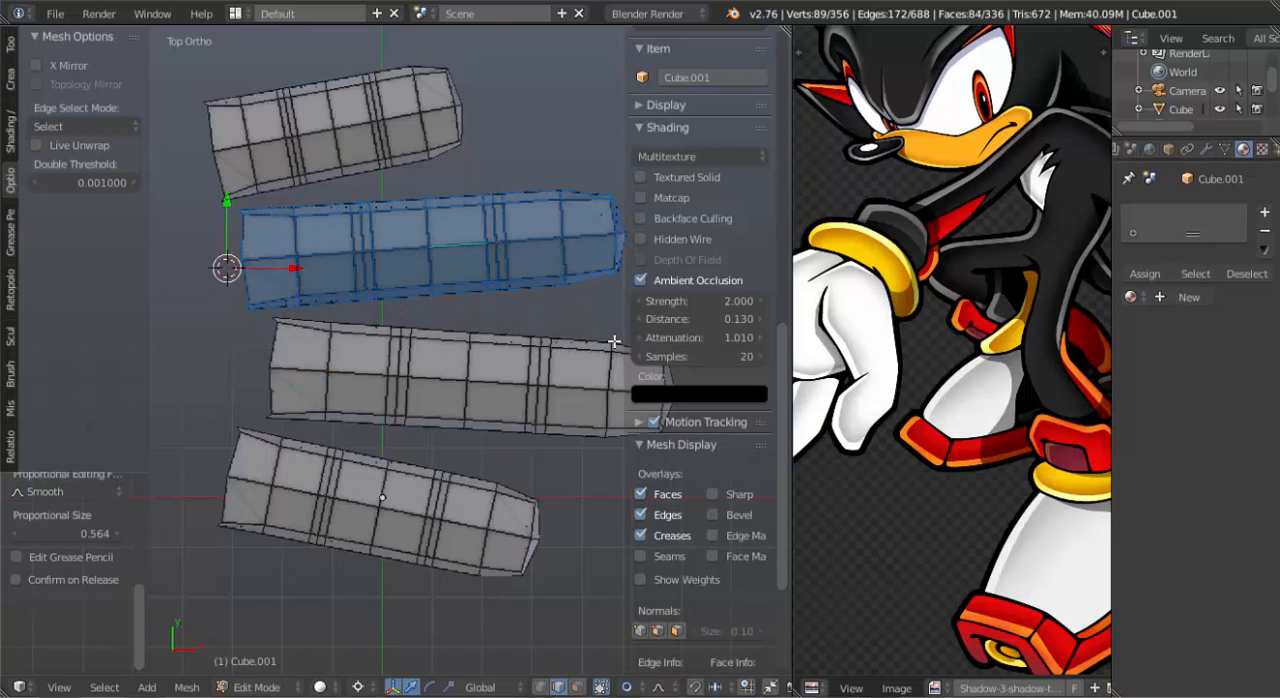
pyautogui.moveTo(525, 440); pyautogui.dragTo(503, 463, button='middle')
pyautogui.scroll(3, 415, 392)
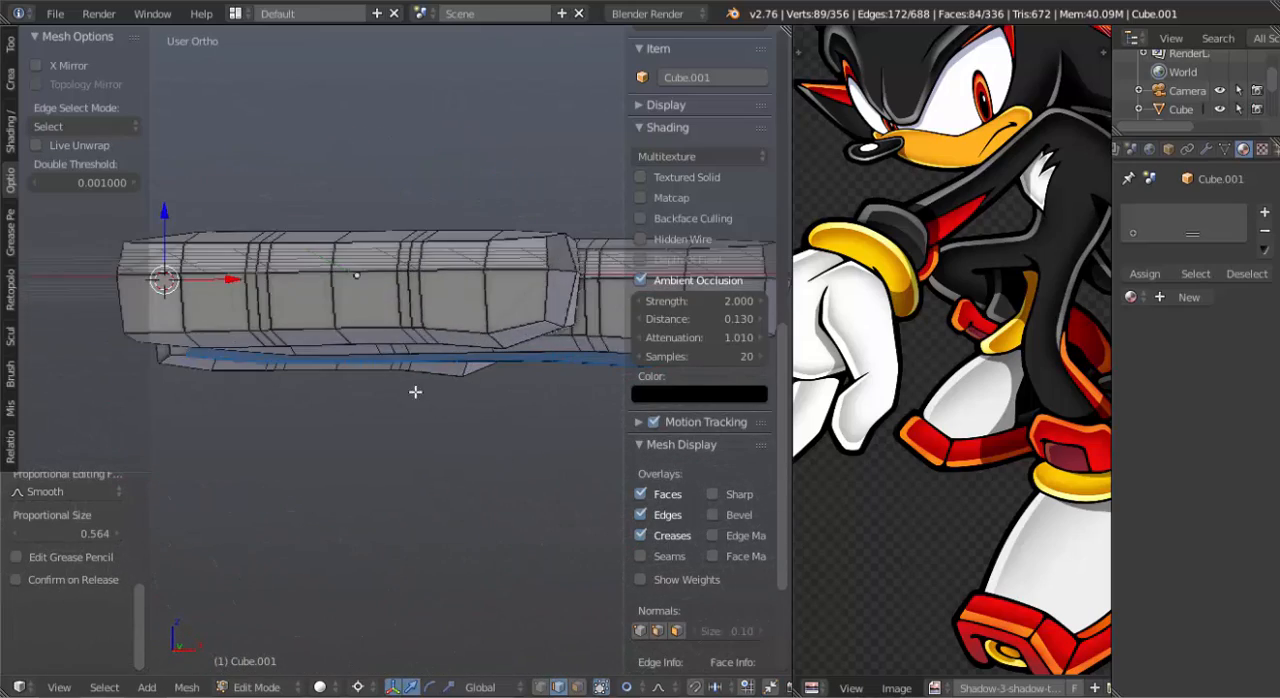
pyautogui.moveTo(403, 352); pyautogui.dragTo(414, 337, button='middle')
pyautogui.keyDown('alt'); pyautogui.rightClick(455, 308); pyautogui.keyUp('alt')
pyautogui.keyDown('alt'); pyautogui.keyDown('shift'); pyautogui.rightClick(445, 308); pyautogui.keyUp('shift'); pyautogui.keyUp('alt')
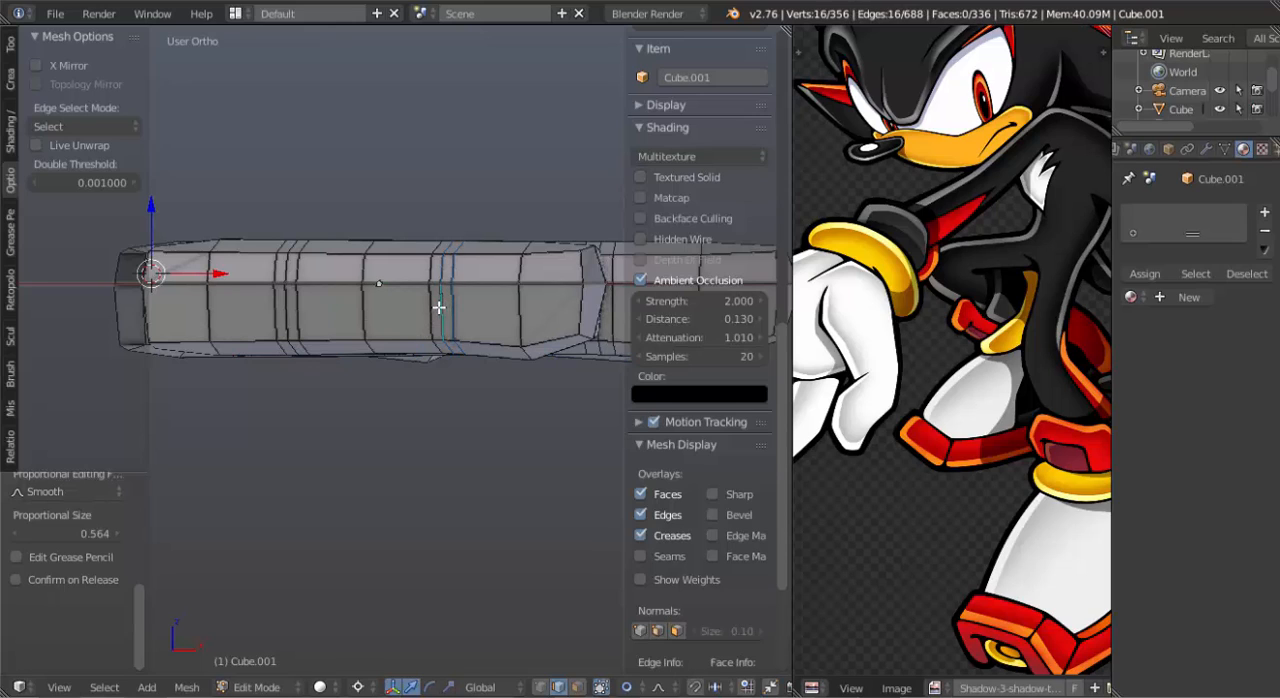
pyautogui.keyDown('alt'); pyautogui.keyDown('shift'); pyautogui.rightClick(432, 307); pyautogui.keyUp('shift'); pyautogui.keyUp('alt')
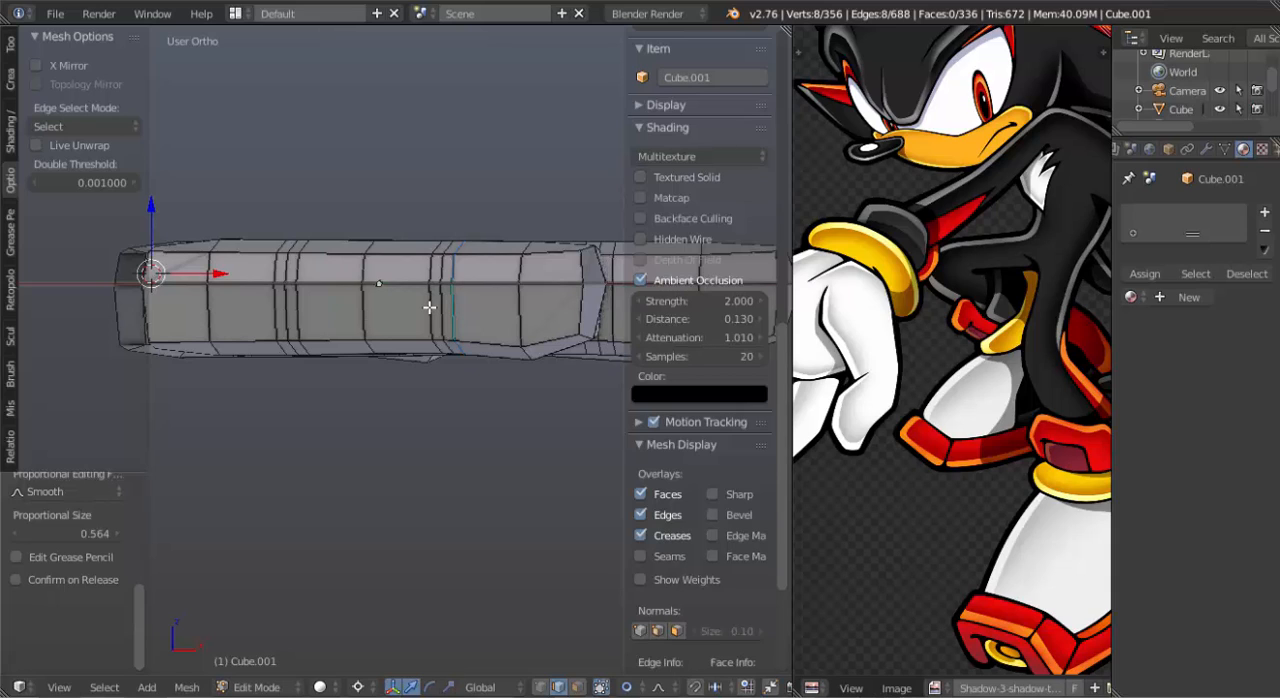
pyautogui.keyDown('alt'); pyautogui.keyDown('shift'); pyautogui.rightClick(372, 307); pyautogui.keyUp('shift'); pyautogui.keyUp('alt')
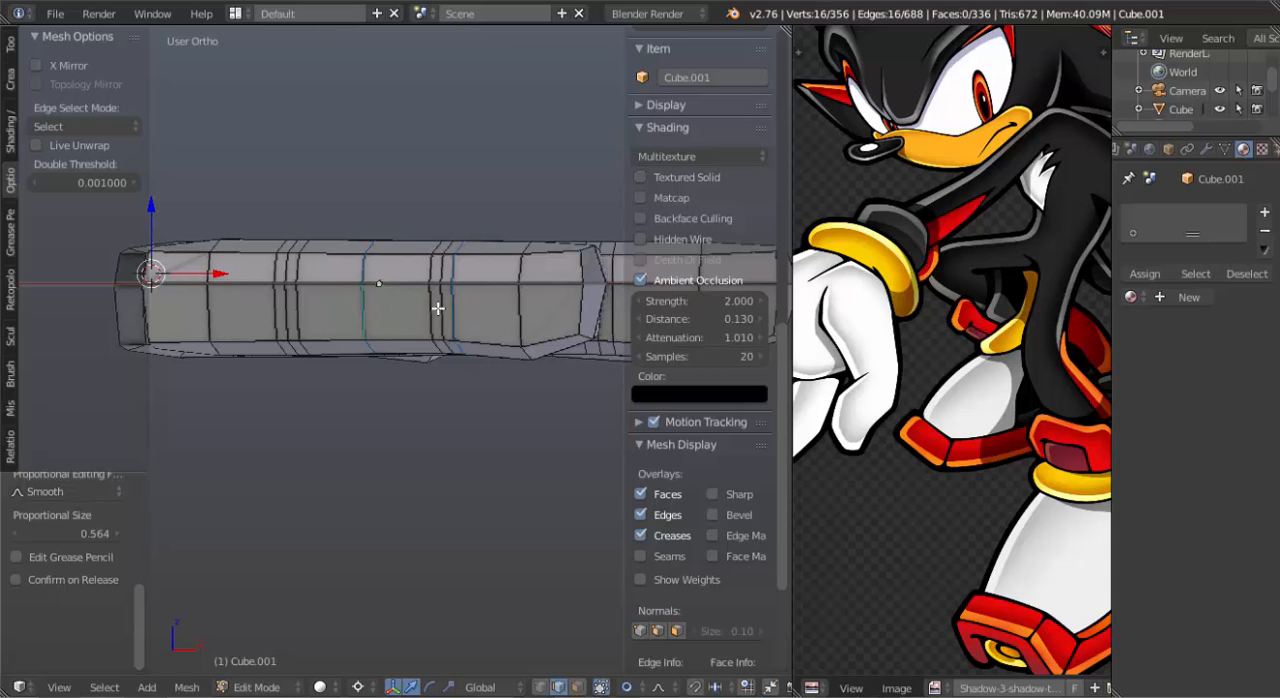
# In face select mode, select the outer half of the finger at the origin, from its middle segment through all the tip faces.
pyautogui.hotkey('ctrl', 'Tab')
pyautogui.click(414, 329)
pyautogui.keyDown('alt'); pyautogui.rightClick(425, 300); pyautogui.keyUp('alt')
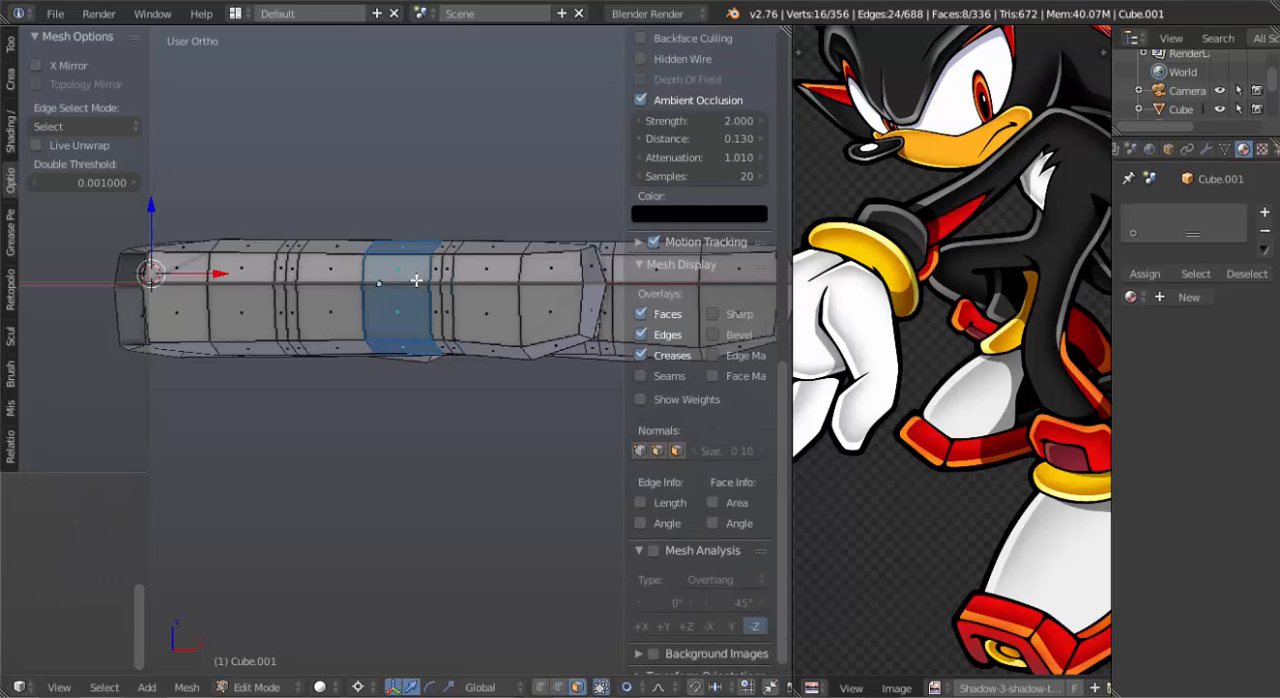
pyautogui.keyDown('alt'); pyautogui.keyDown('shift'); pyautogui.rightClick(438, 282); pyautogui.keyUp('shift'); pyautogui.keyUp('alt')
pyautogui.keyDown('alt'); pyautogui.keyDown('shift'); pyautogui.rightClick(448, 281); pyautogui.keyUp('shift'); pyautogui.keyUp('alt')
pyautogui.keyDown('alt'); pyautogui.keyDown('shift'); pyautogui.rightClick(485, 254); pyautogui.keyUp('shift'); pyautogui.keyUp('alt')
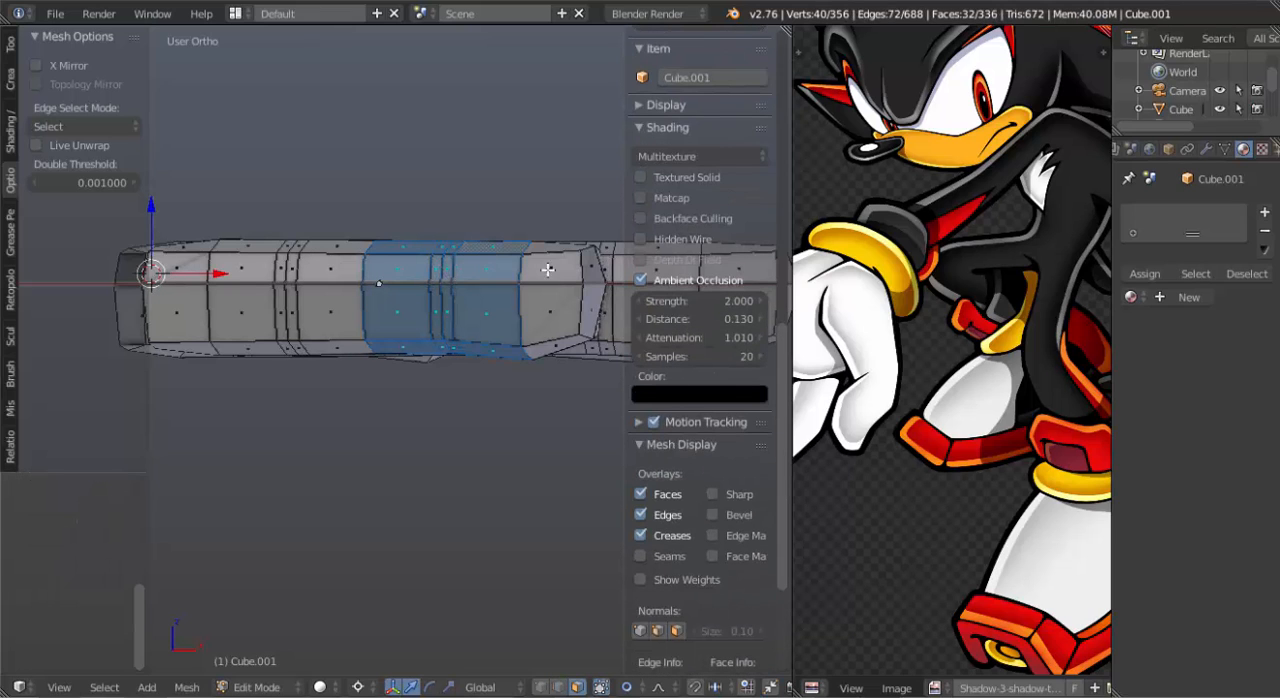
pyautogui.keyDown('alt'); pyautogui.keyDown('shift'); pyautogui.rightClick(559, 257); pyautogui.keyUp('shift'); pyautogui.keyUp('alt')
pyautogui.moveTo(543, 307); pyautogui.dragTo(435, 346, button='middle')
pyautogui.keyDown('shift'); pyautogui.rightClick(326, 357); pyautogui.keyUp('shift')
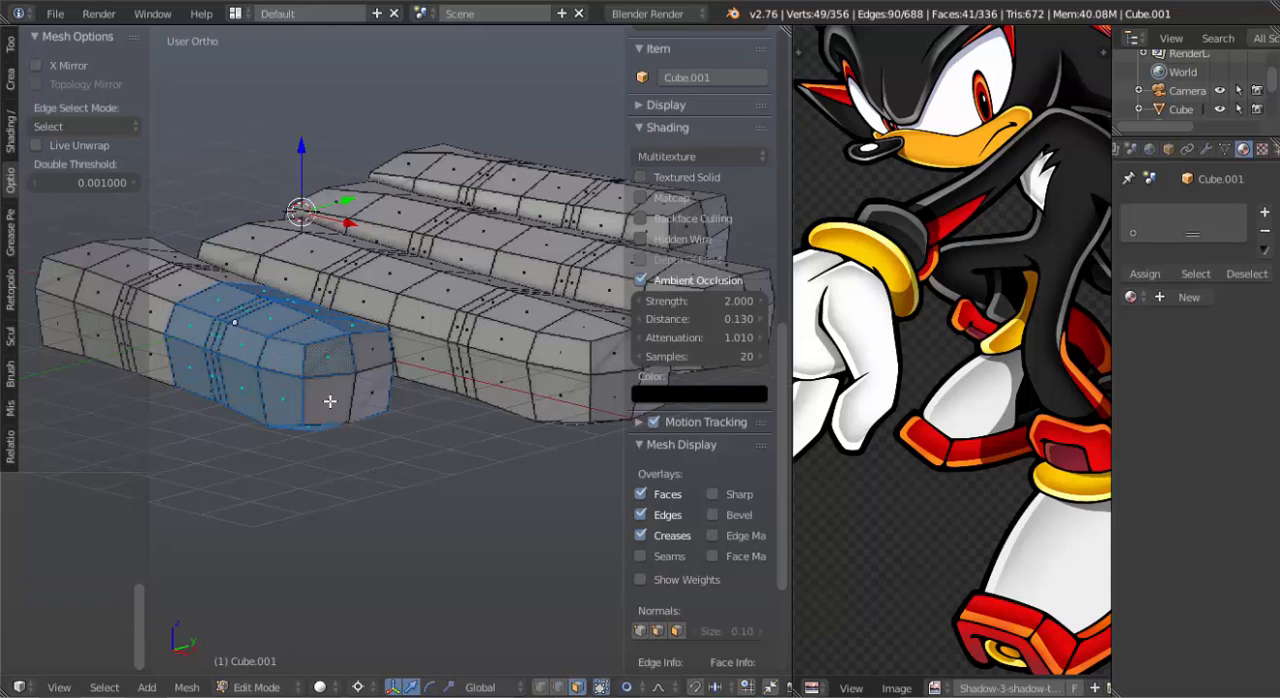
pyautogui.keyDown('shift'); pyautogui.rightClick(330, 402); pyautogui.keyUp('shift')
pyautogui.keyDown('shift'); pyautogui.rightClick(371, 404); pyautogui.keyUp('shift')
pyautogui.keyDown('shift'); pyautogui.rightClick(374, 353); pyautogui.keyUp('shift')
# Extend the face selection back through the joint nearest the finger's open end, leaving the base segment unselected.
pyautogui.scroll(-3, 374, 353)
pyautogui.press('KP_7')
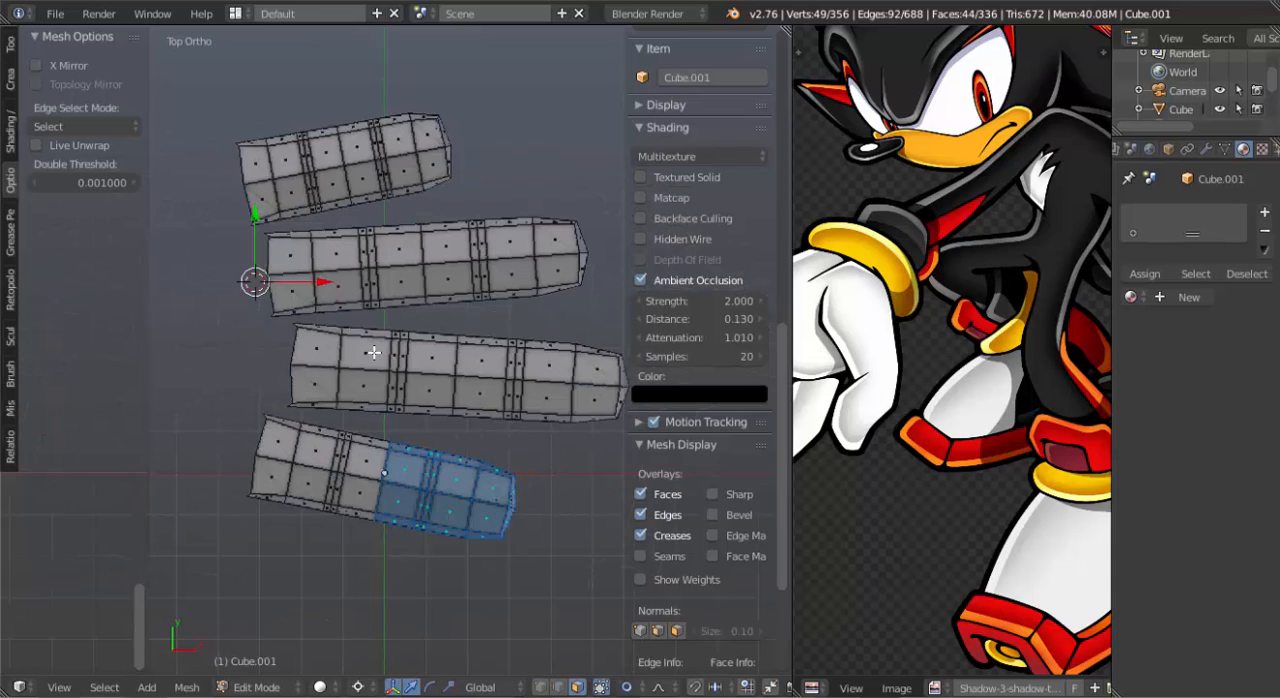
pyautogui.keyDown('shift'); pyautogui.moveTo(421, 485); pyautogui.dragTo(450, 315, button='middle'); pyautogui.keyUp('shift')
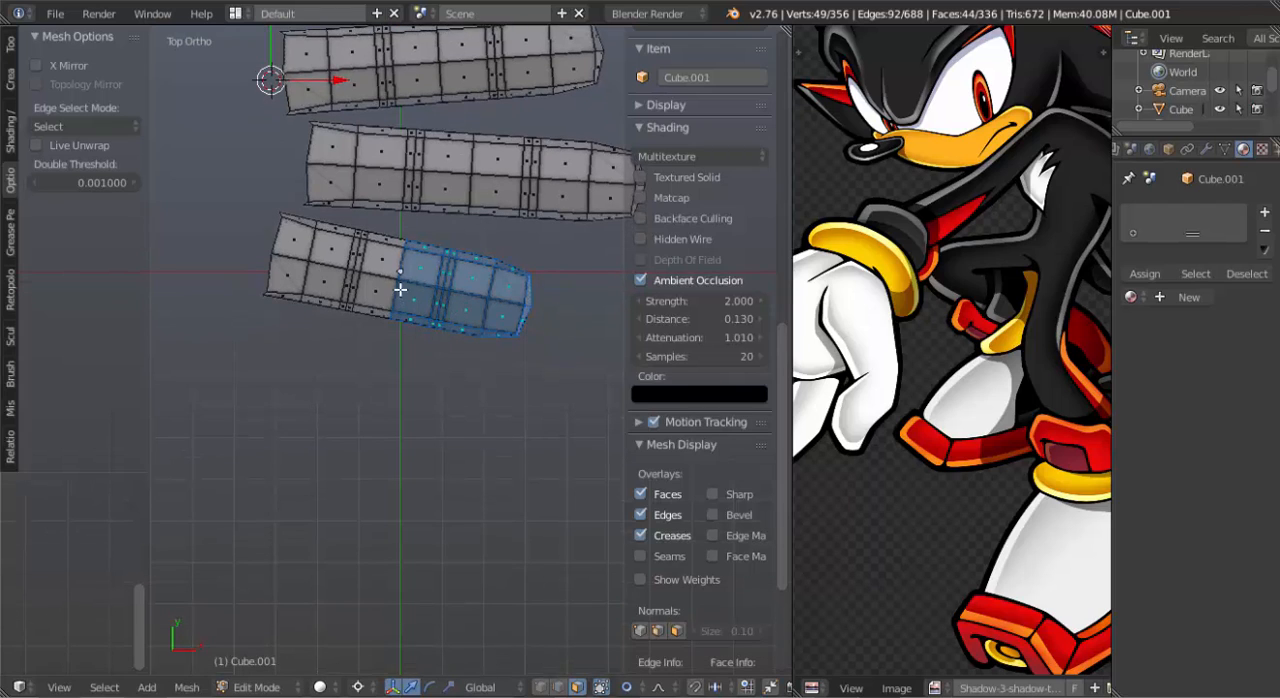
pyautogui.keyDown('alt'); pyautogui.keyDown('shift'); pyautogui.rightClick(379, 267); pyautogui.keyUp('shift'); pyautogui.keyUp('alt')
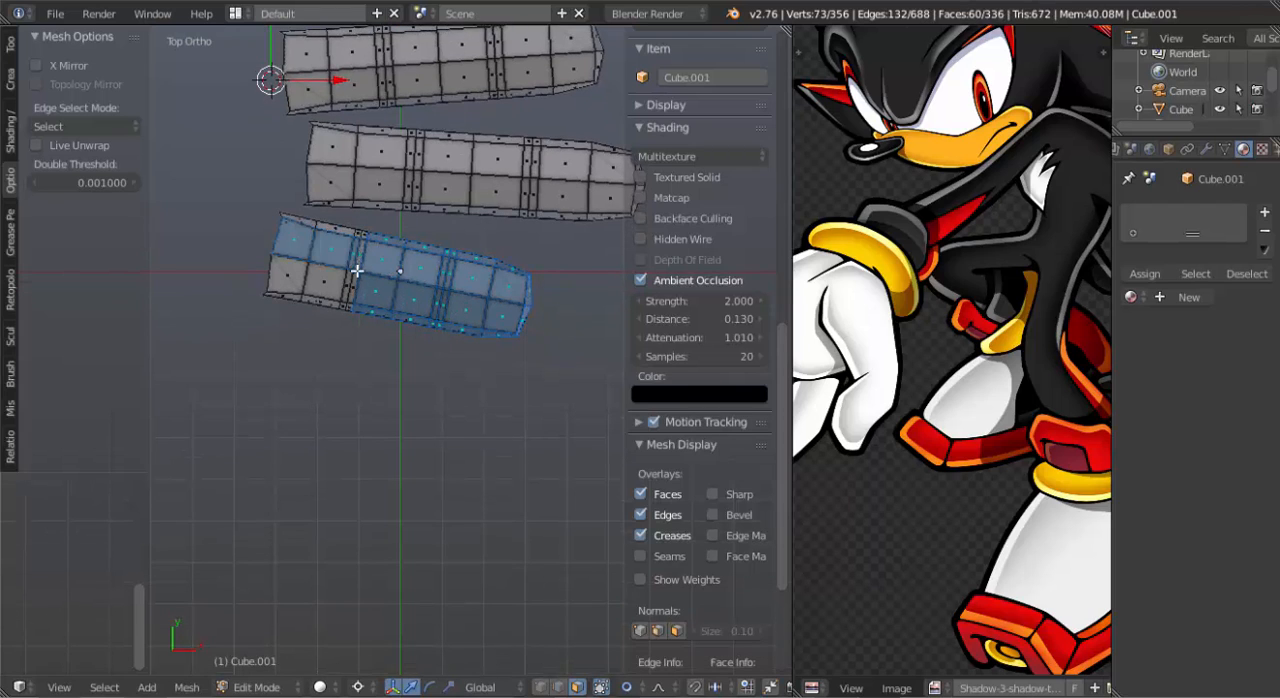
pyautogui.scroll(4, 350, 270)
pyautogui.keyDown('alt'); pyautogui.keyDown('shift'); pyautogui.rightClick(377, 207); pyautogui.keyUp('shift'); pyautogui.keyUp('alt')
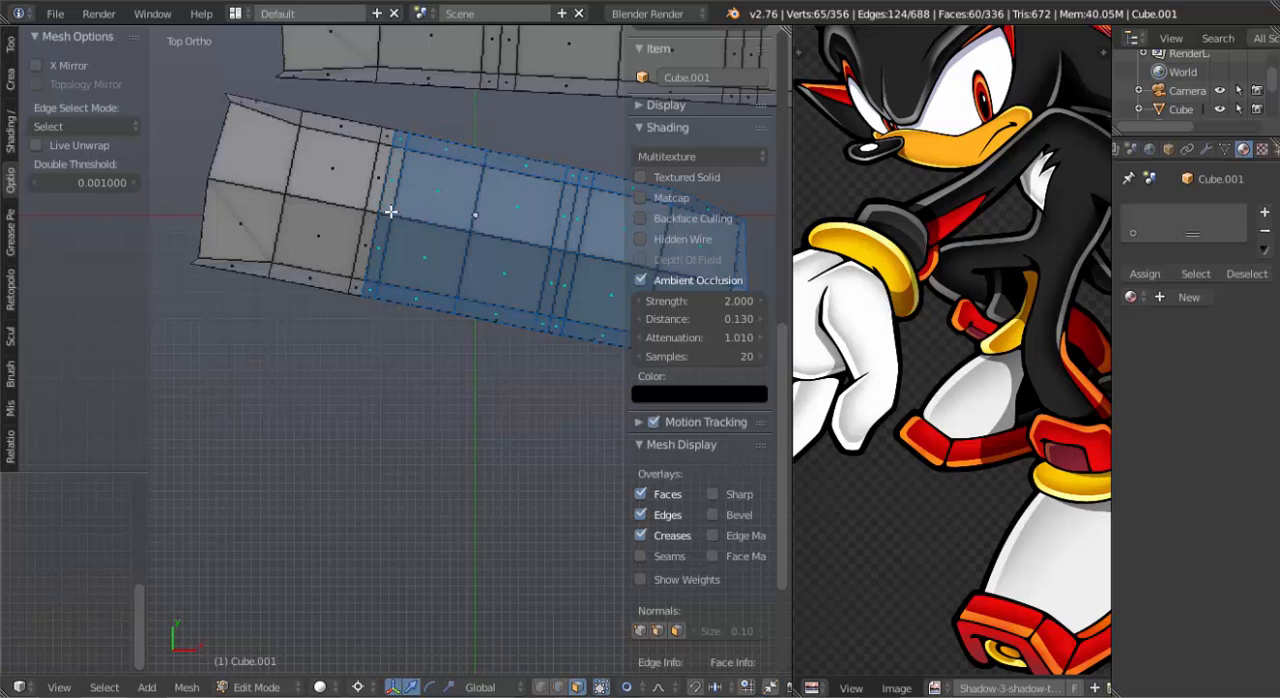
pyautogui.keyDown('alt'); pyautogui.keyDown('shift'); pyautogui.rightClick(374, 212); pyautogui.keyUp('shift'); pyautogui.keyUp('alt')
pyautogui.scroll(-5, 411, 265)
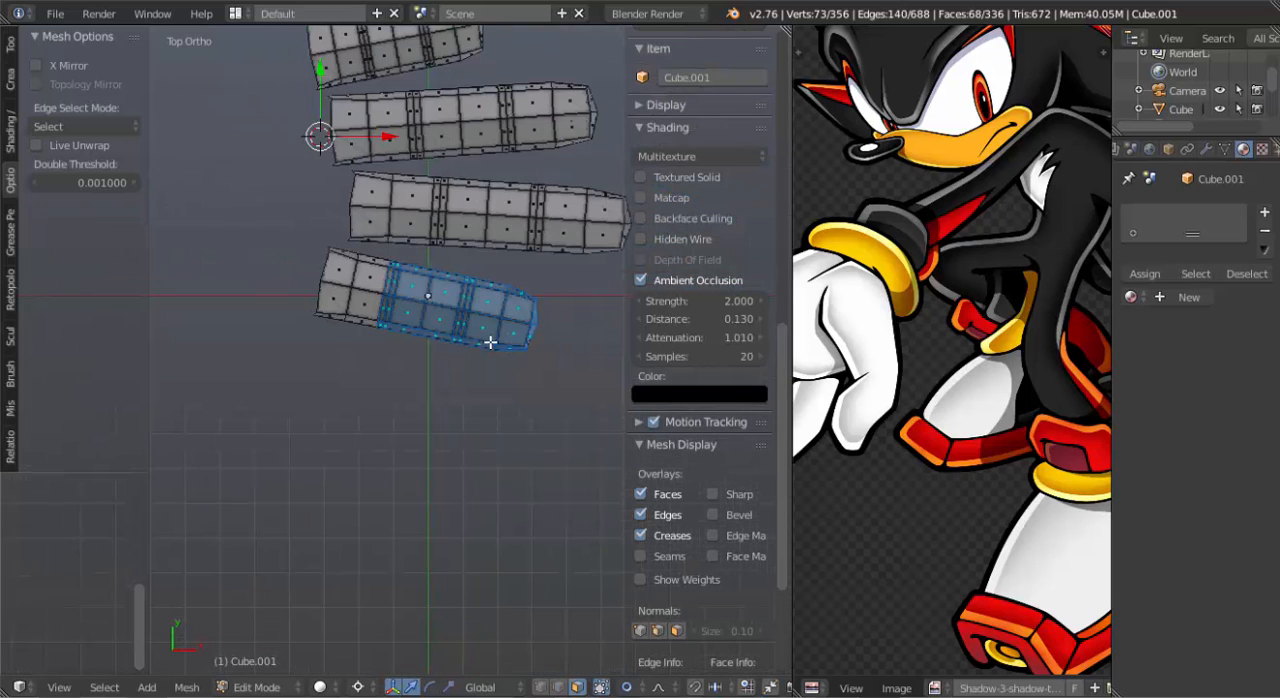
# Duplicate the selected finger section and place the copy beside the base of the finger at the origin as a thumb.
pyautogui.keyDown('shift'); pyautogui.moveTo(490, 342); pyautogui.dragTo(510, 307, button='middle'); pyautogui.keyUp('shift')
pyautogui.hotkey('shift', 'd')
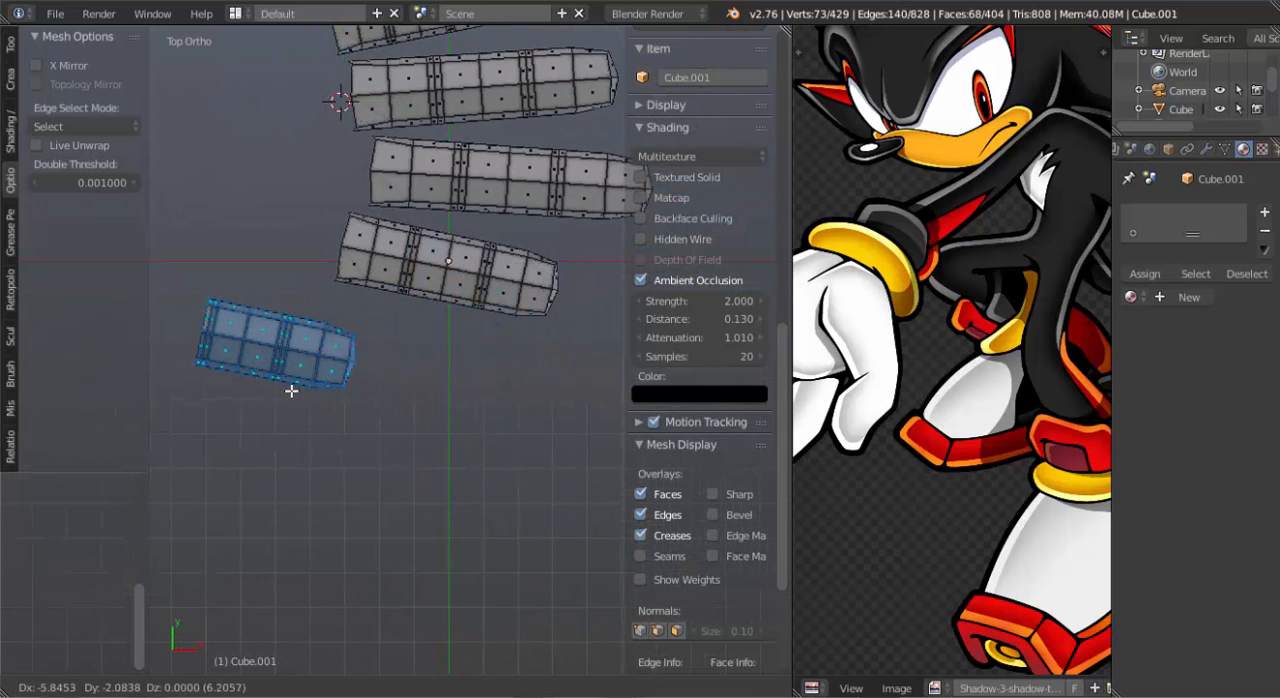
pyautogui.click(317, 391)
pyautogui.press('g')
pyautogui.click(348, 435)
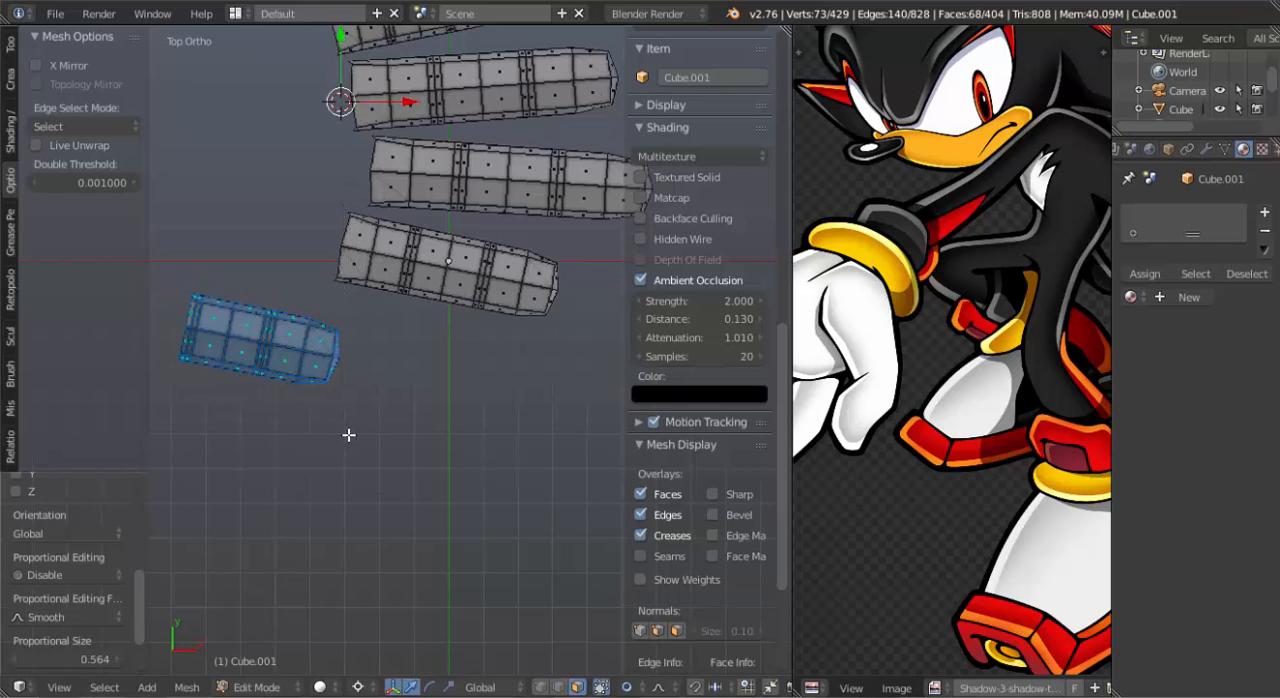
# Place the 3D cursor at the thumb's open end, rotate the thumb outward about it and shift it closer to the fingers.
pyautogui.click(199, 289)
pyautogui.press('r')
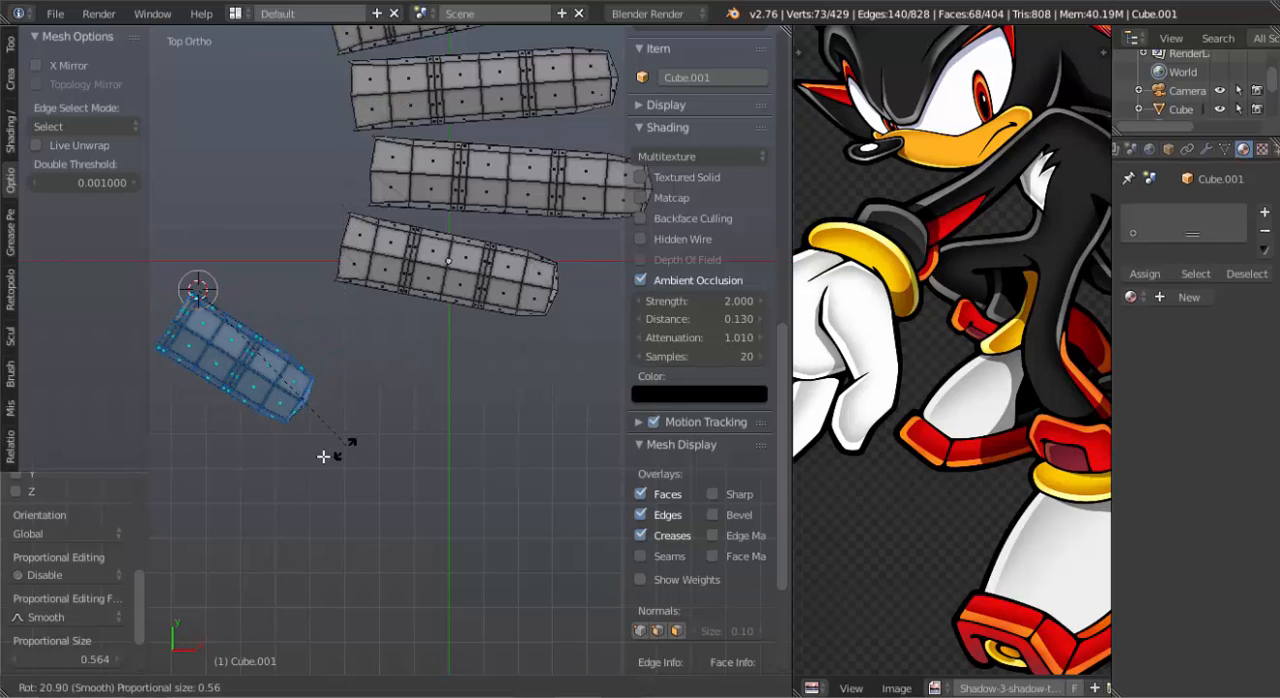
pyautogui.click(270, 430)
pyautogui.press('g')
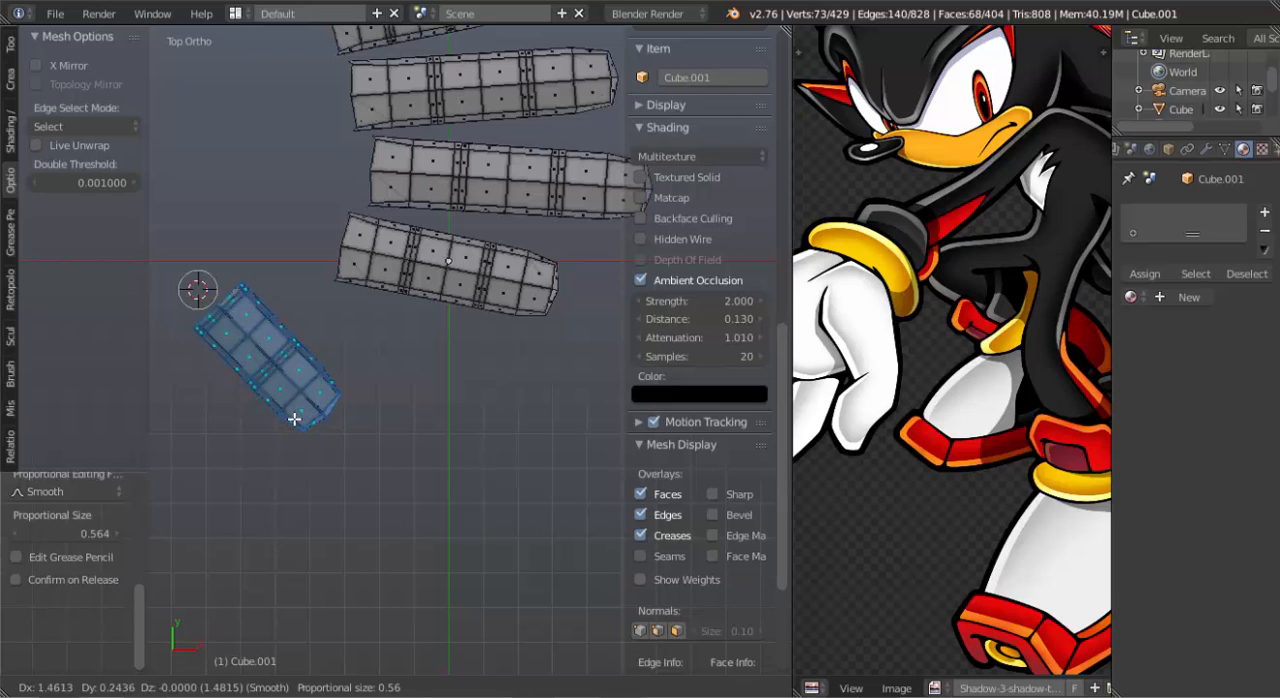
pyautogui.click(295, 418)
pyautogui.press('r')
pyautogui.click(363, 450)
# Lower the thumb below the row of fingers and trackball-rotate it in front view so its tip slants downward, adjusting its position.
pyautogui.moveTo(396, 407); pyautogui.dragTo(379, 301, button='middle')
pyautogui.moveTo(310, 240); pyautogui.dragTo(335, 296)
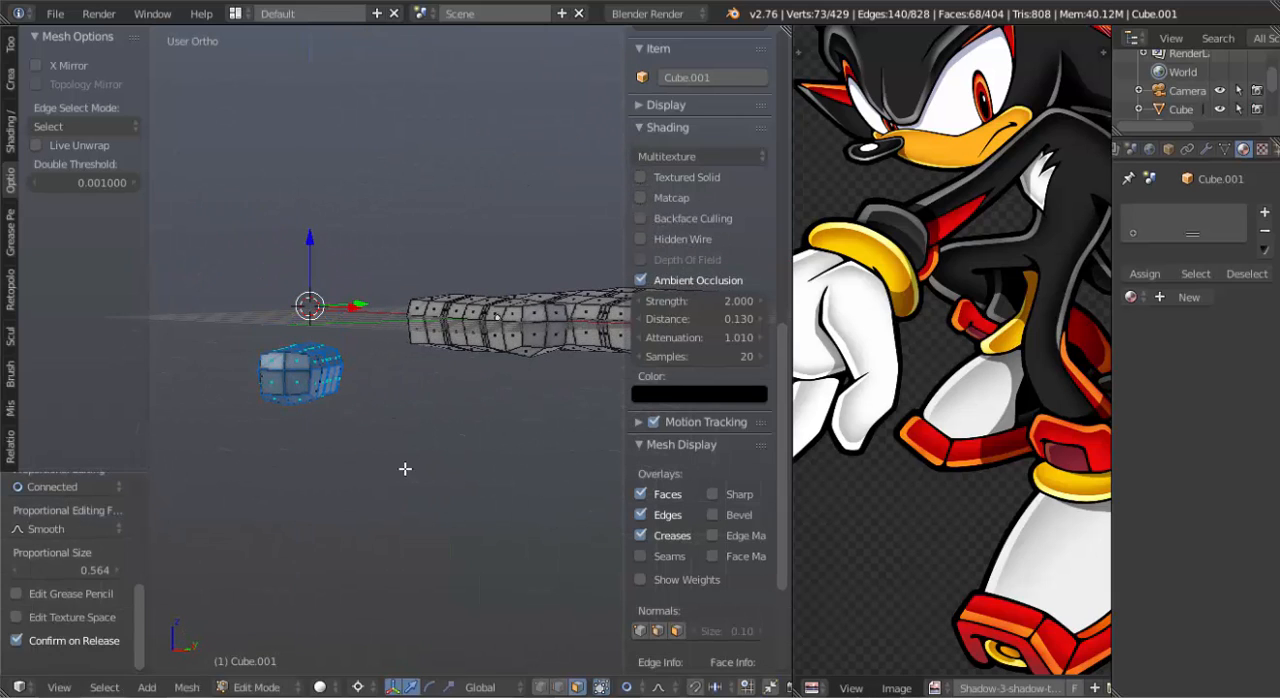
pyautogui.press('KP_1')
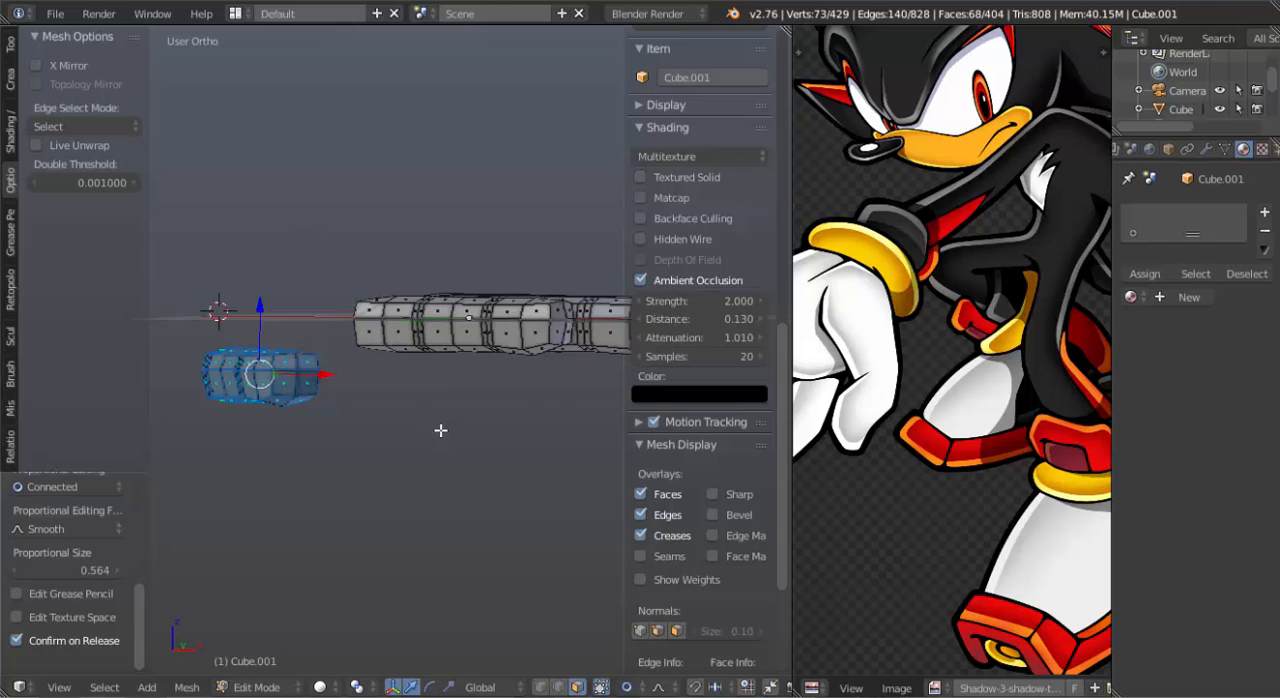
pyautogui.scroll(2, 441, 430)
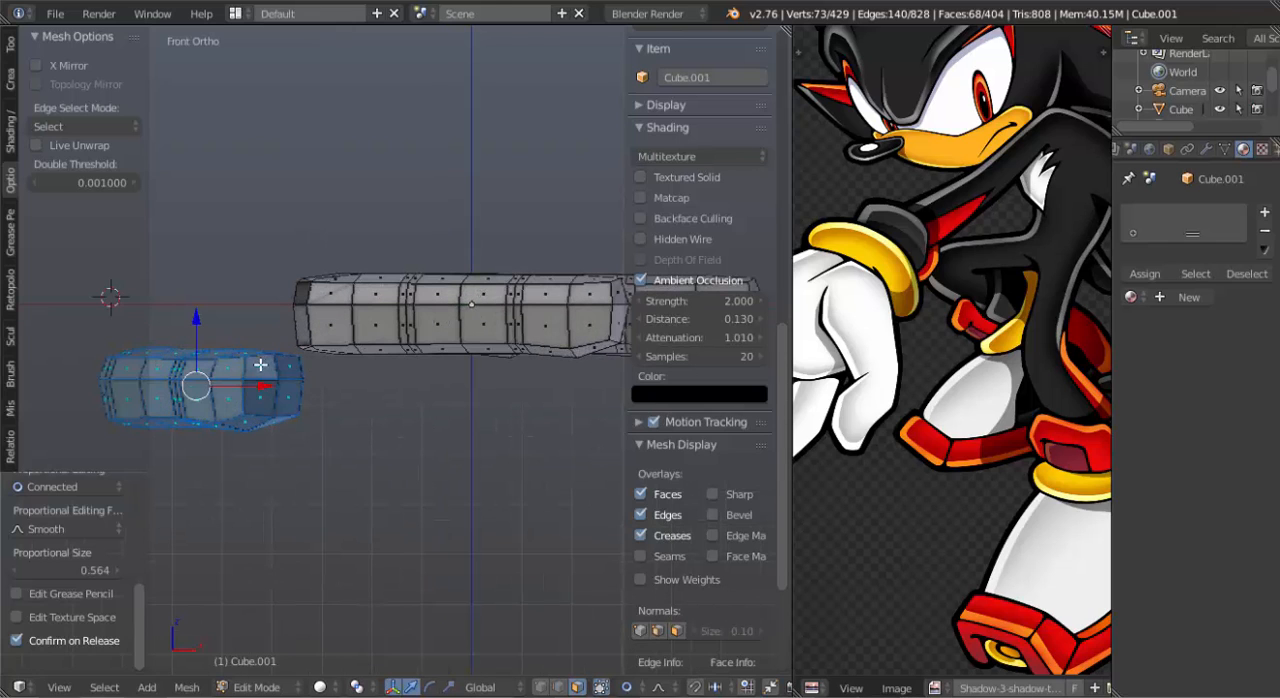
pyautogui.press('r')
pyautogui.press('r')
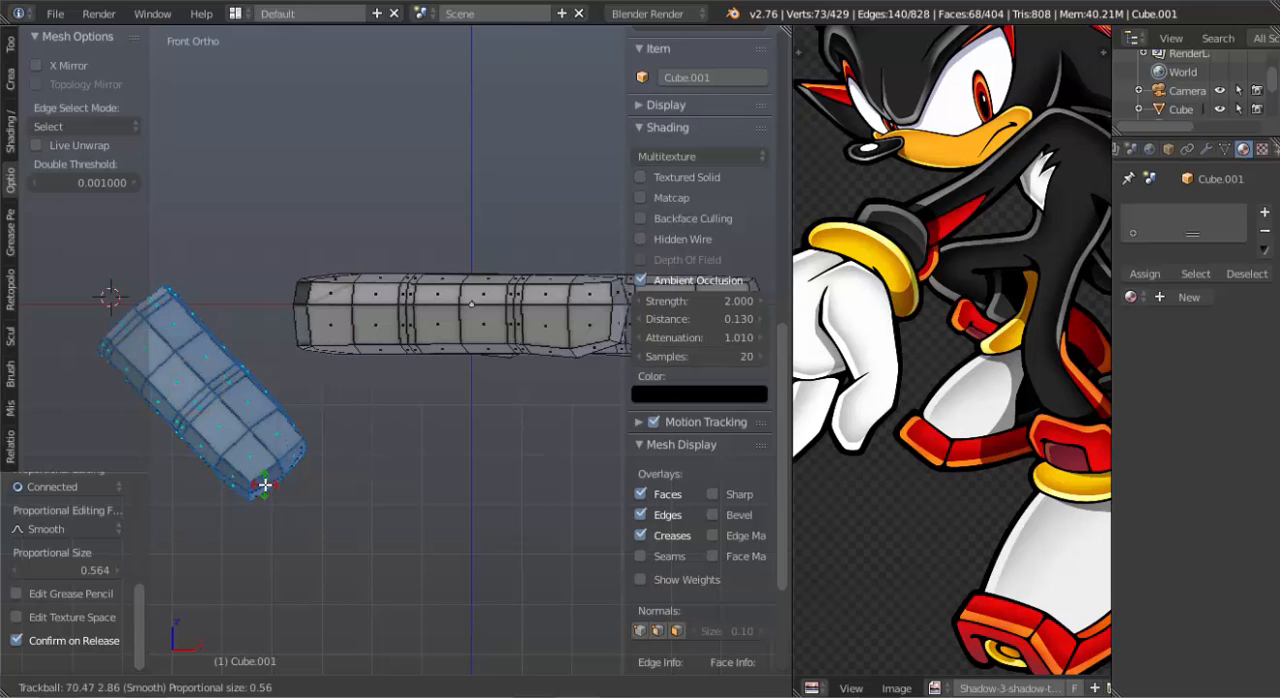
pyautogui.click(264, 485)
pyautogui.press('g')
pyautogui.click(329, 509)
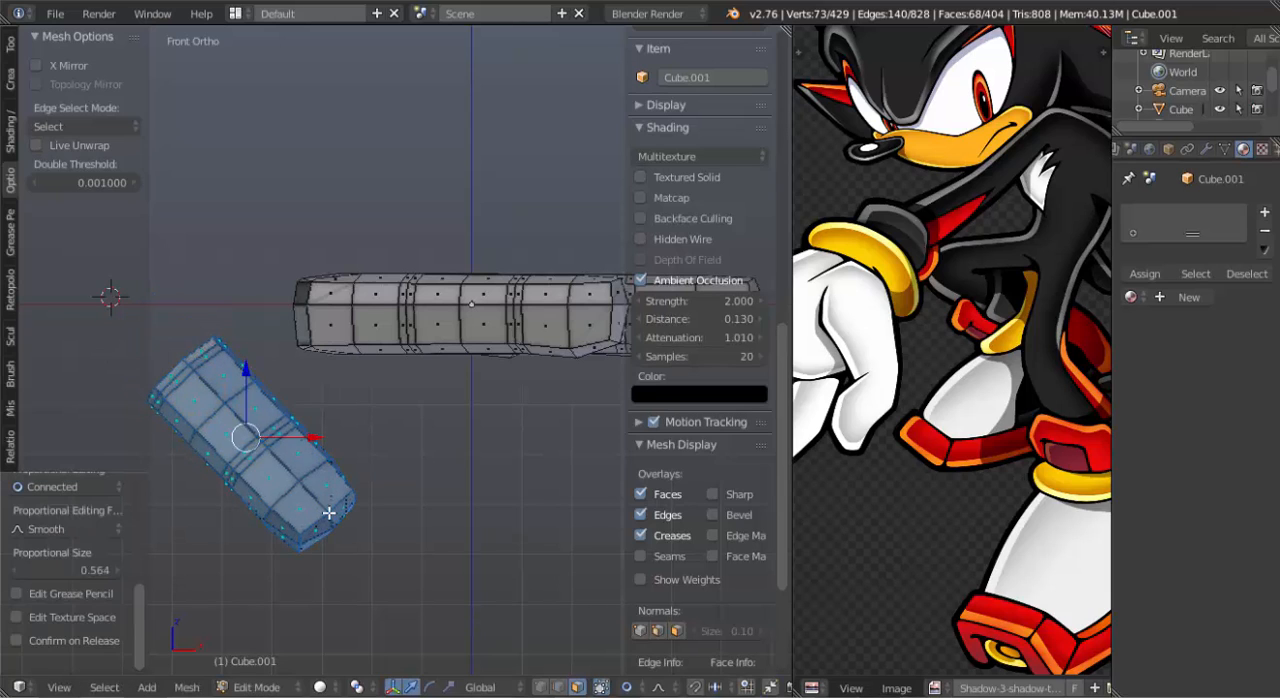
# In right view, rotate and reposition the thumb, and thicken it slightly with Shrink/Fatten.
pyautogui.press('KP_3')
pyautogui.press('r')
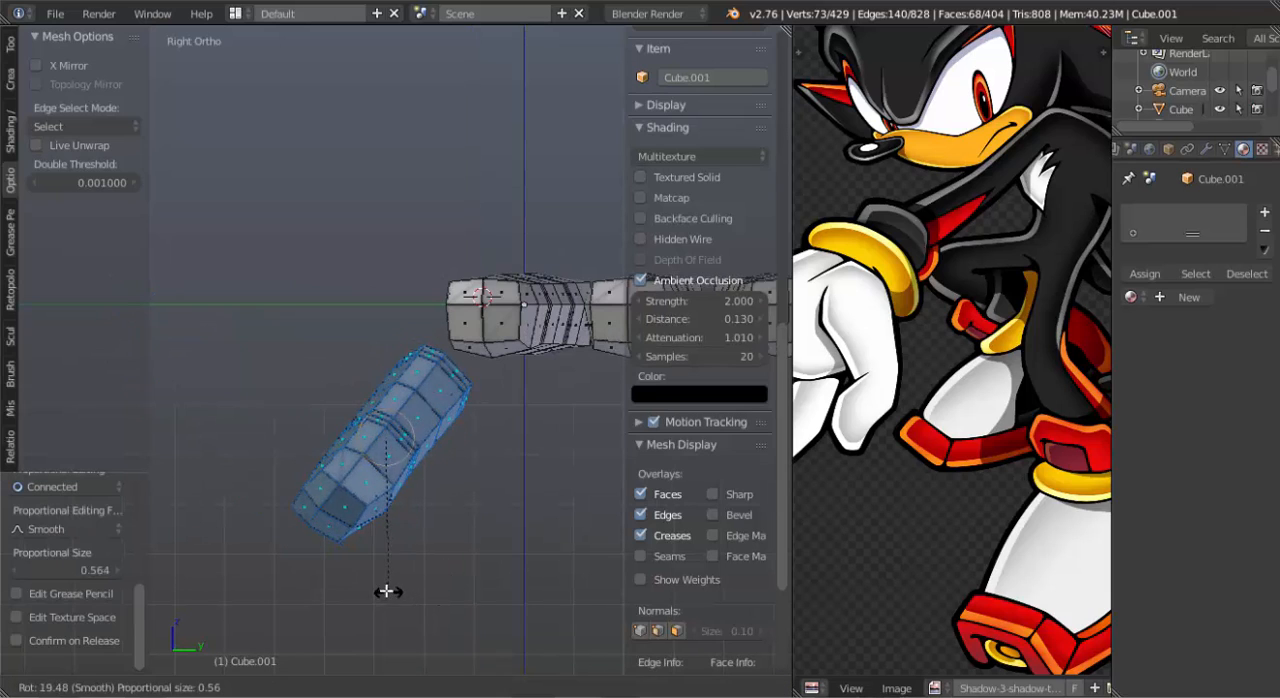
pyautogui.click(378, 588)
pyautogui.press('g')
pyautogui.click(430, 571)
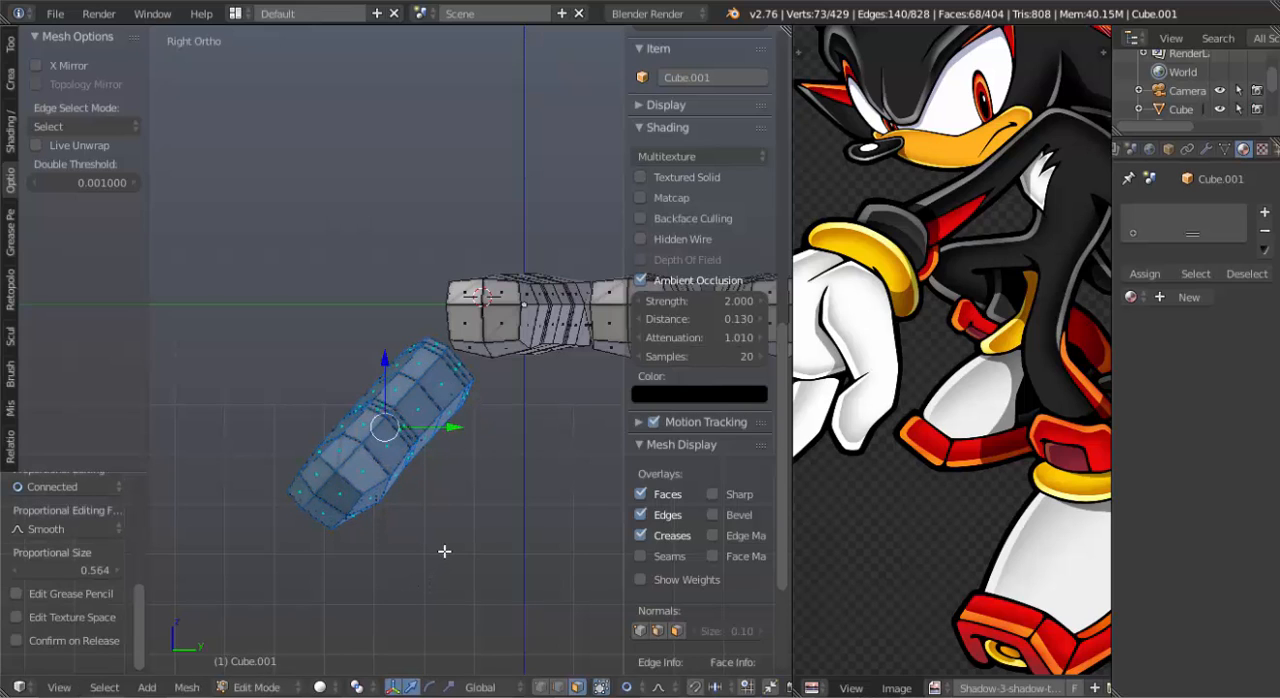
pyautogui.hotkey('alt', 's')
pyautogui.click(380, 522)
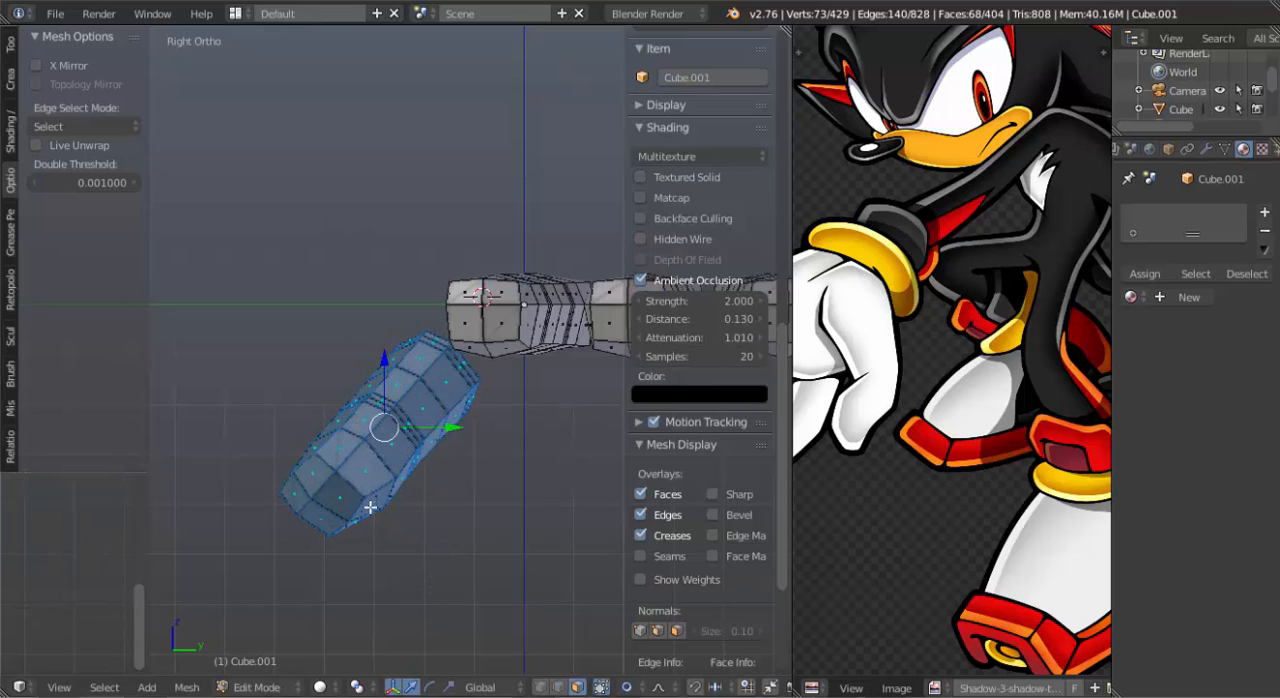
# Compare the thumb with the hand in the reference image and move it into a better position relative to the fingers.
pyautogui.moveTo(371, 506); pyautogui.dragTo(387, 465, button='middle')
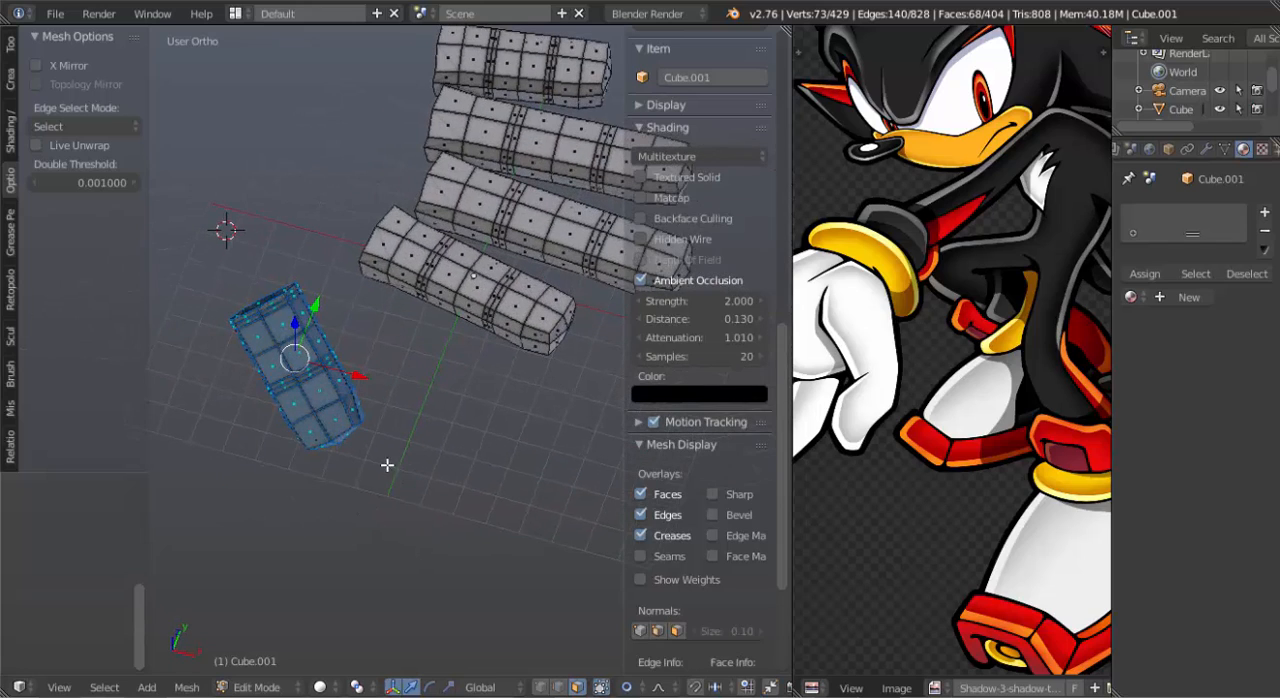
pyautogui.scroll(-2, 896, 463)
pyautogui.scroll(5, 890, 462)
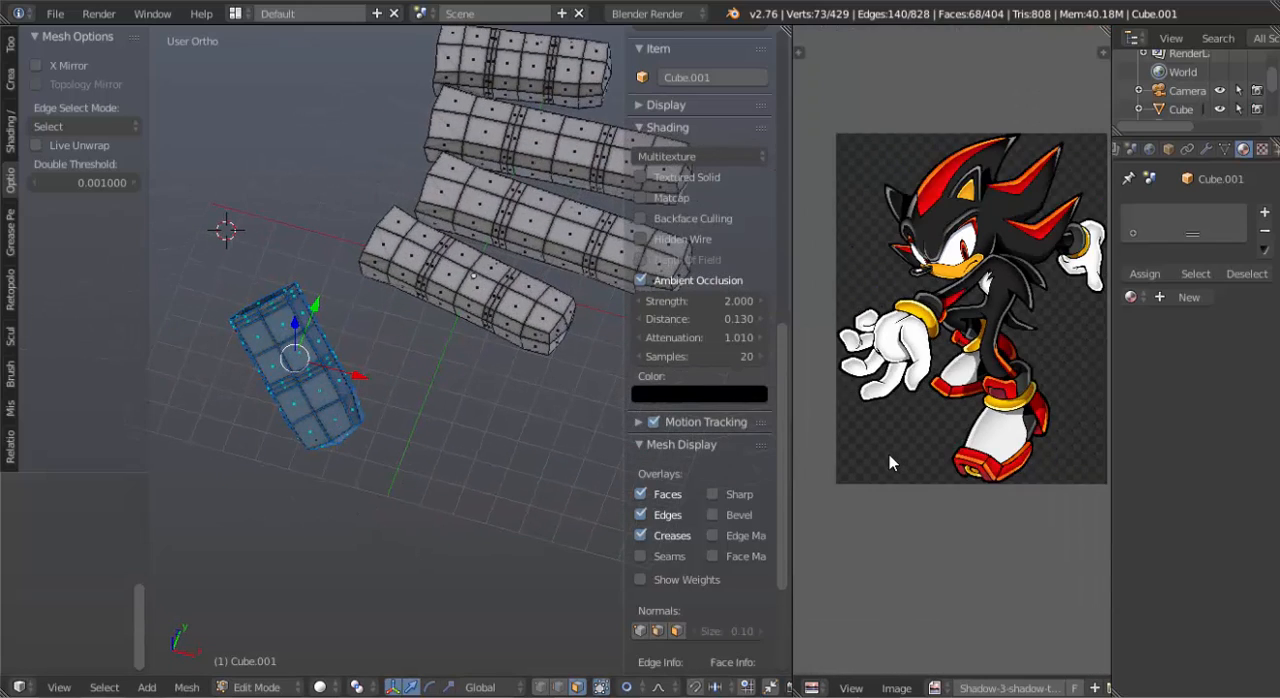
pyautogui.press('g')
pyautogui.click(349, 446)
pyautogui.moveTo(349, 446); pyautogui.dragTo(346, 403, button='middle')
pyautogui.press('g')
pyautogui.click(445, 469)
# In vertex select mode, fill a face between the thumb's open-end side edge and the facing lower edge of the finger at the origin.
pyautogui.press('KP_7')
pyautogui.hotkey('ctrl', 'Tab')
pyautogui.click(363, 357)
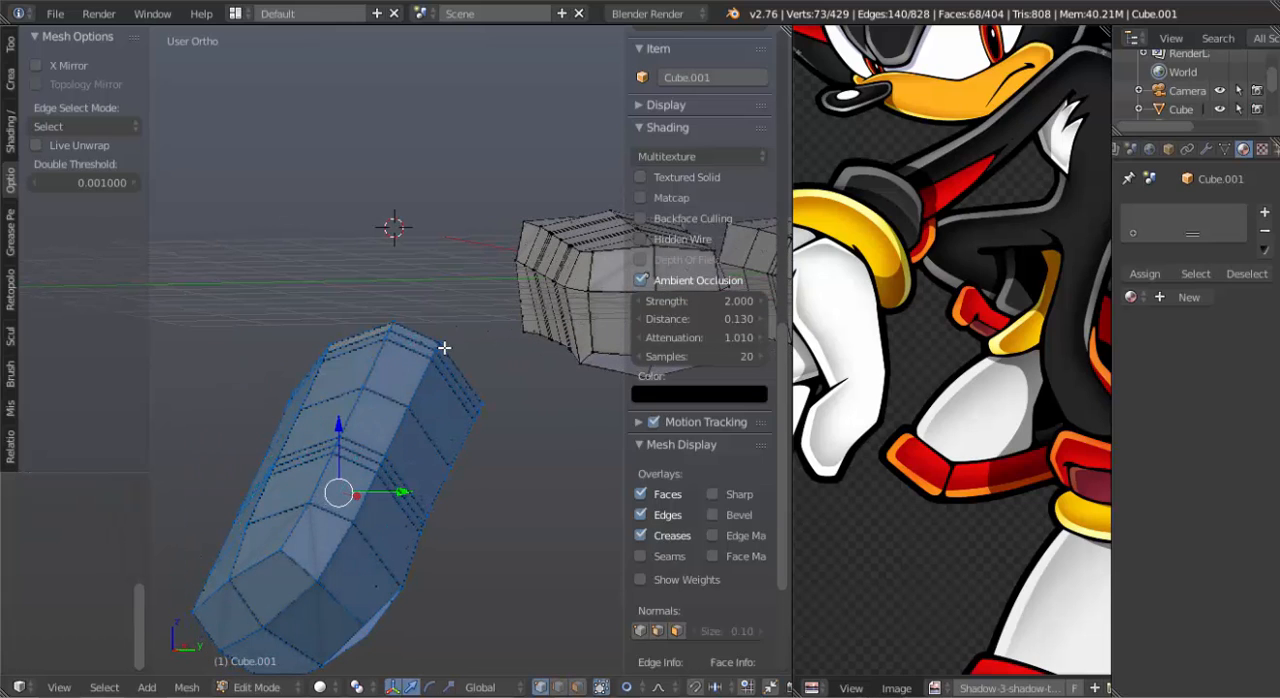
pyautogui.rightClick(441, 343)
pyautogui.moveTo(499, 434); pyautogui.dragTo(458, 415, button='middle')
pyautogui.keyDown('shift'); pyautogui.rightClick(481, 511); pyautogui.keyUp('shift')
pyautogui.keyDown('shift'); pyautogui.rightClick(451, 292); pyautogui.keyUp('shift')
pyautogui.keyDown('shift'); pyautogui.rightClick(458, 361); pyautogui.keyUp('shift')
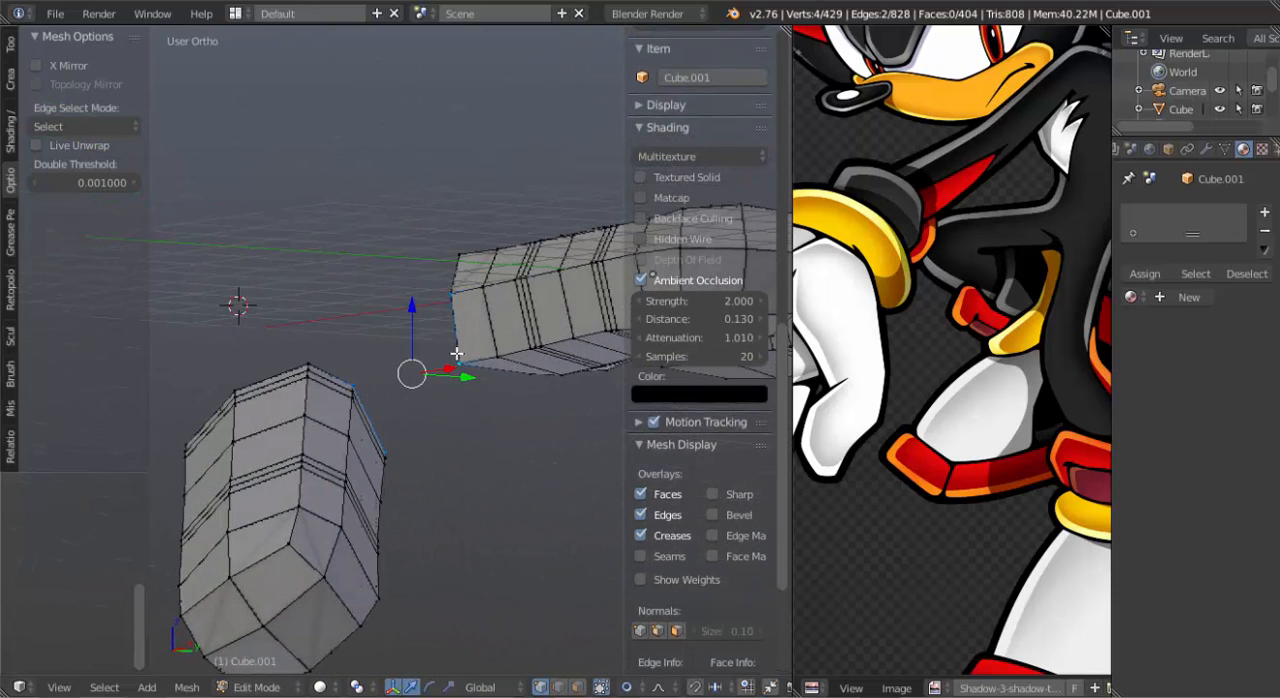
pyautogui.press('f')
# Fill a second face above the first bridge, joining the thumb's open rim to the upper corner of the neighbouring finger.
pyautogui.moveTo(458, 361); pyautogui.dragTo(424, 285, button='middle')
pyautogui.rightClick(394, 266)
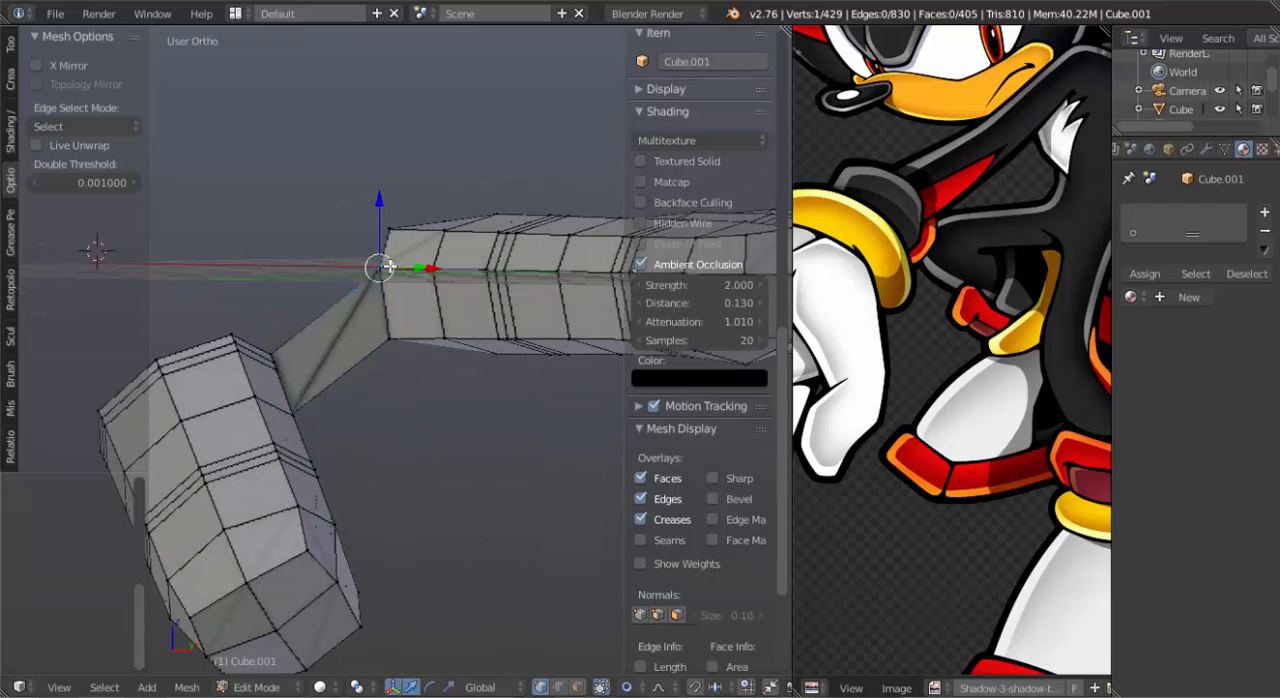
pyautogui.keyDown('shift'); pyautogui.rightClick(299, 343); pyautogui.keyUp('shift')
pyautogui.keyDown('shift'); pyautogui.rightClick(289, 354); pyautogui.keyUp('shift')
pyautogui.keyDown('shift'); pyautogui.rightClick(286, 354); pyautogui.keyUp('shift')
pyautogui.keyDown('shift'); pyautogui.rightClick(284, 353); pyautogui.keyUp('shift')
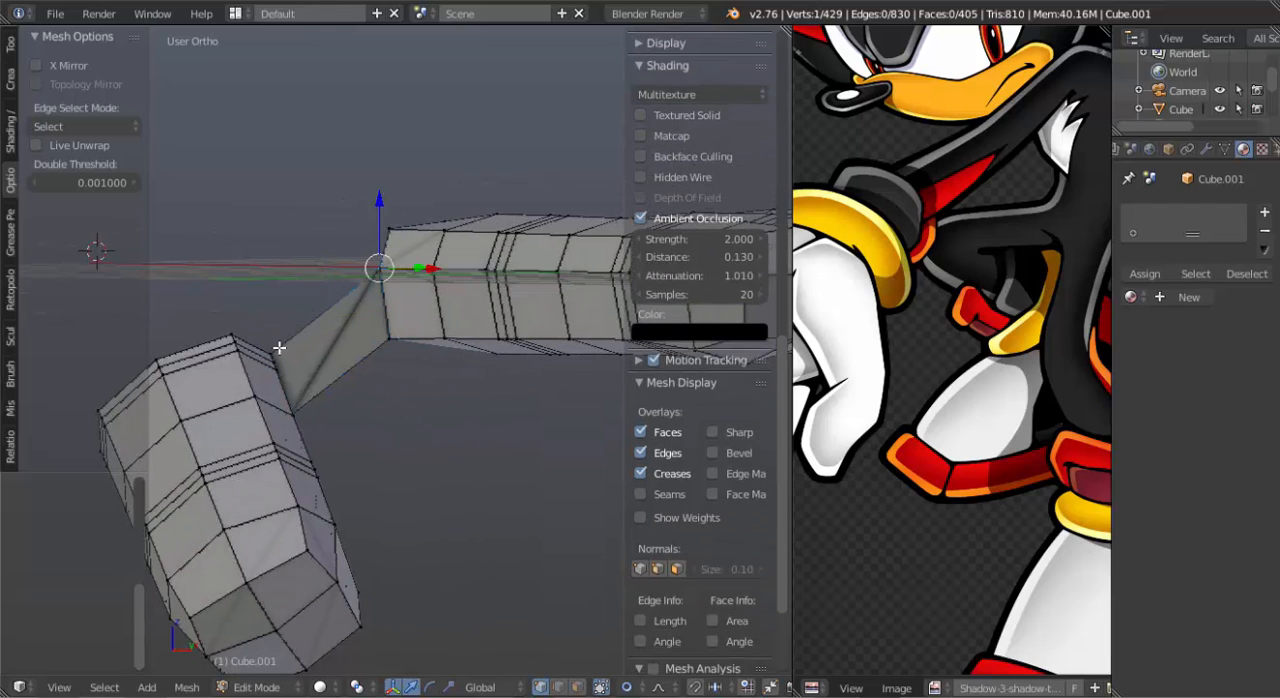
pyautogui.keyDown('shift'); pyautogui.rightClick(281, 348); pyautogui.keyUp('shift')
pyautogui.press('f')
# Fill an upper and a lower face between the open ends of the finger at the origin and the longest finger.
pyautogui.moveTo(318, 345); pyautogui.dragTo(460, 301, button='middle')
pyautogui.keyDown('shift'); pyautogui.rightClick(460, 302); pyautogui.keyUp('shift')
pyautogui.keyDown('shift'); pyautogui.rightClick(443, 281); pyautogui.keyUp('shift')
pyautogui.keyDown('shift'); pyautogui.rightClick(447, 297); pyautogui.keyUp('shift')
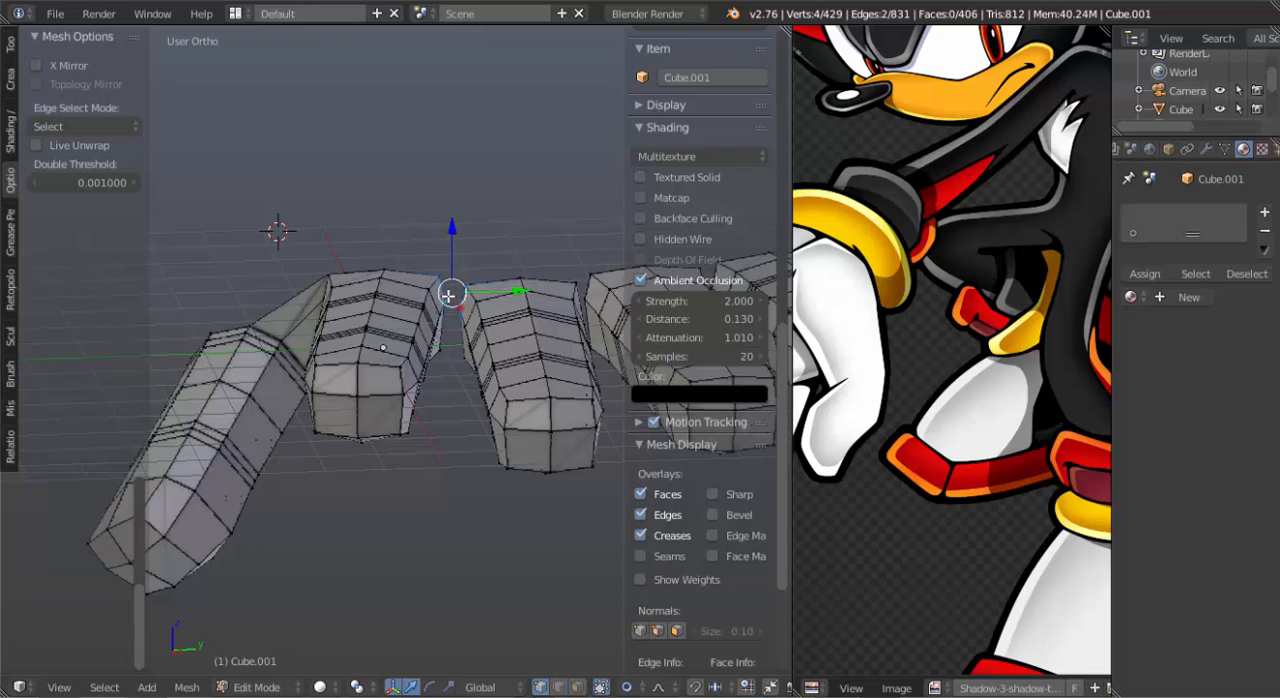
pyautogui.press('f')
pyautogui.press('a')
pyautogui.rightClick(459, 301)
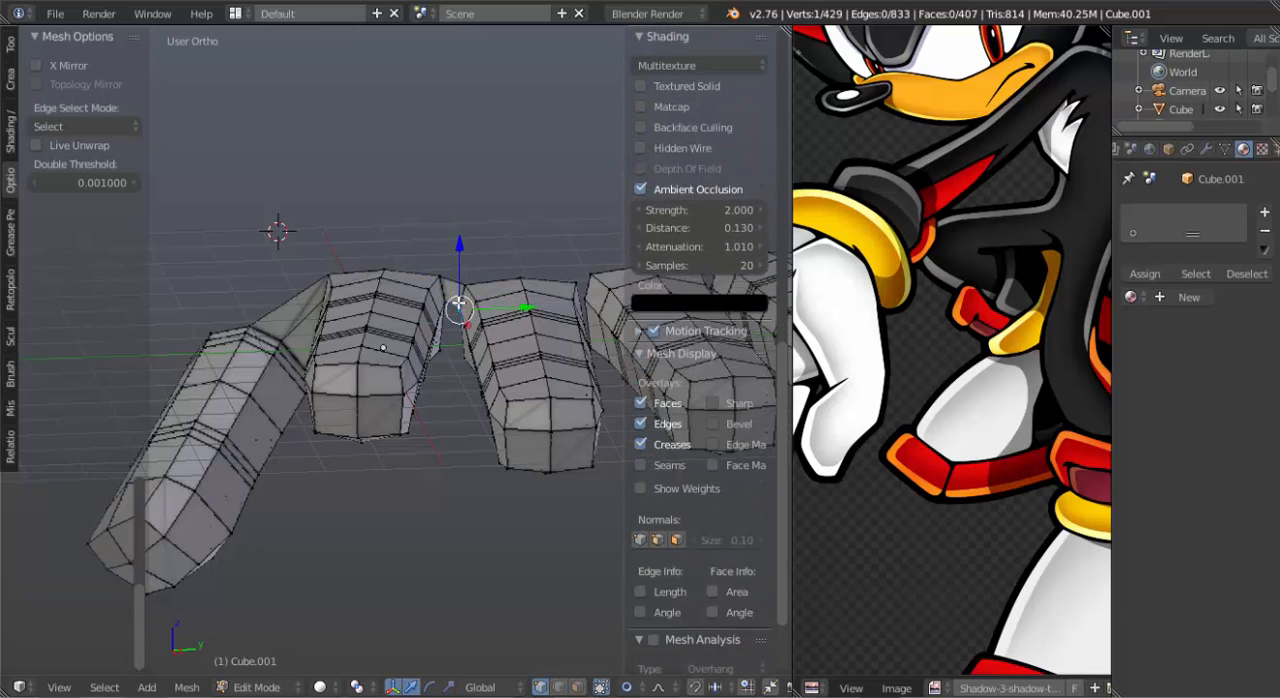
pyautogui.keyDown('shift'); pyautogui.rightClick(447, 298); pyautogui.keyUp('shift')
pyautogui.press('f')
# In edge select mode, fill an upper and a lower face between the open ends of the longest and second-longest fingers.
pyautogui.hotkey('ctrl', 'Tab')
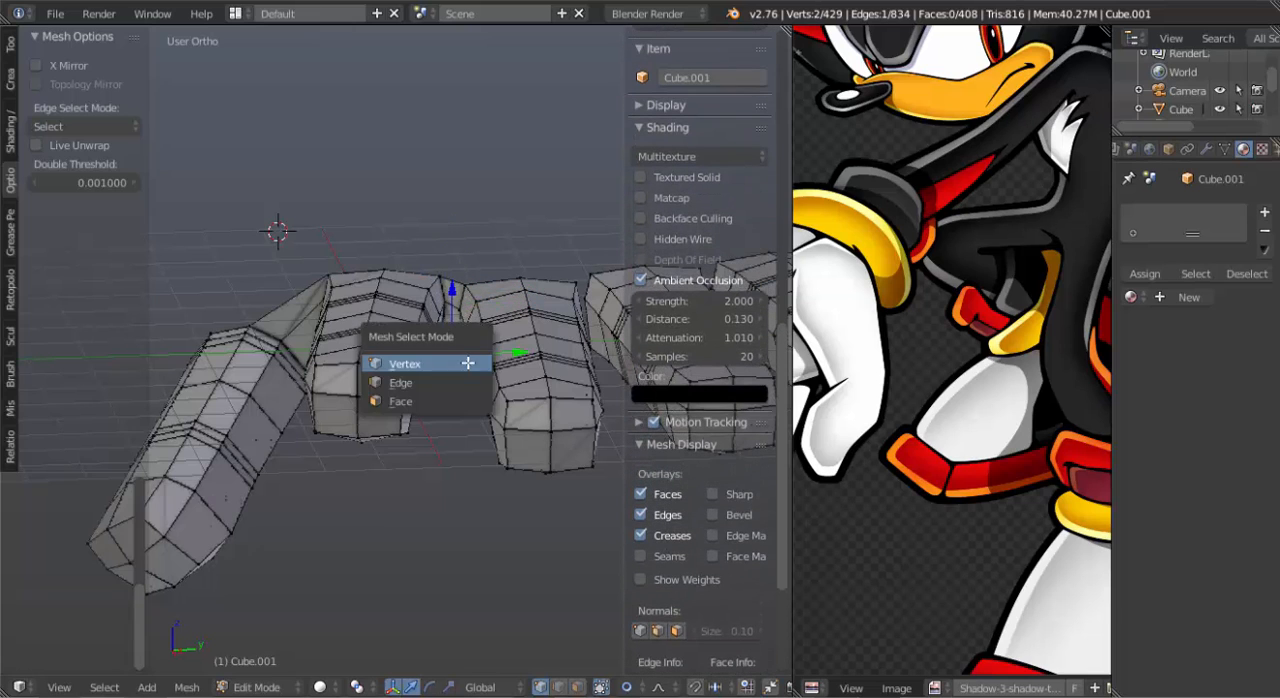
pyautogui.click(469, 383)
pyautogui.keyDown('shift'); pyautogui.moveTo(598, 357); pyautogui.dragTo(464, 392, button='middle'); pyautogui.keyUp('shift')
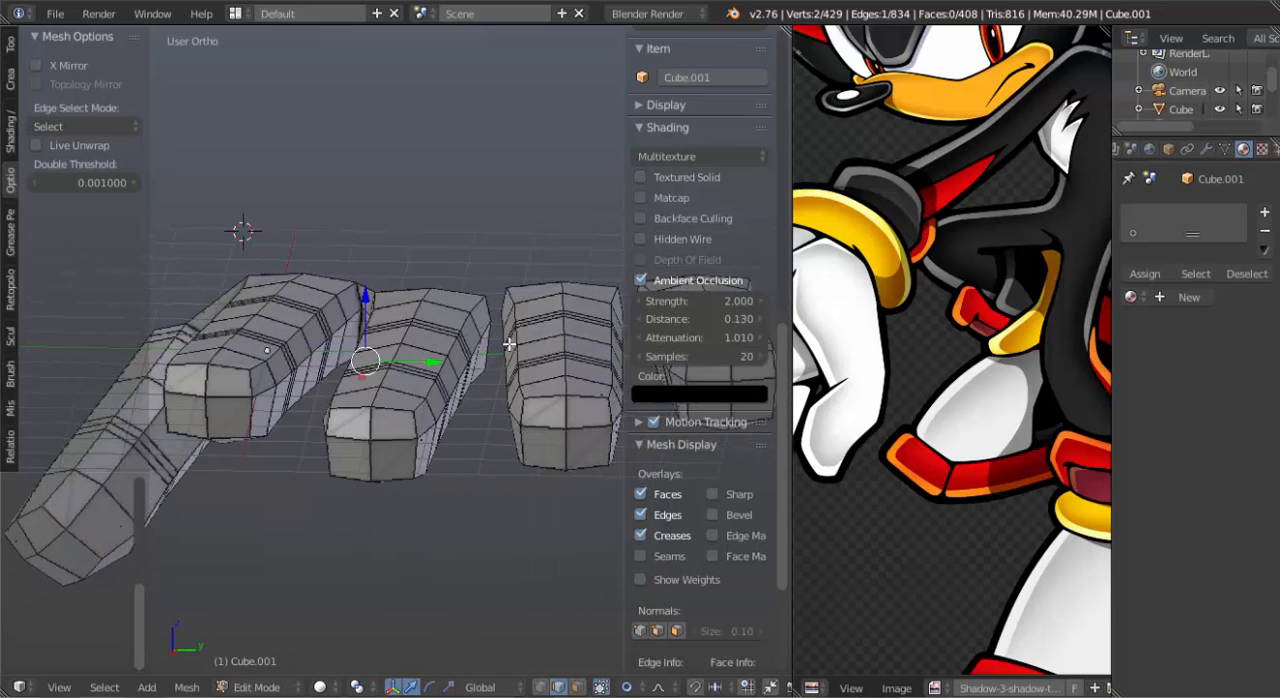
pyautogui.scroll(3, 512, 345)
pyautogui.rightClick(558, 284)
pyautogui.keyDown('shift'); pyautogui.rightClick(578, 273); pyautogui.keyUp('shift')
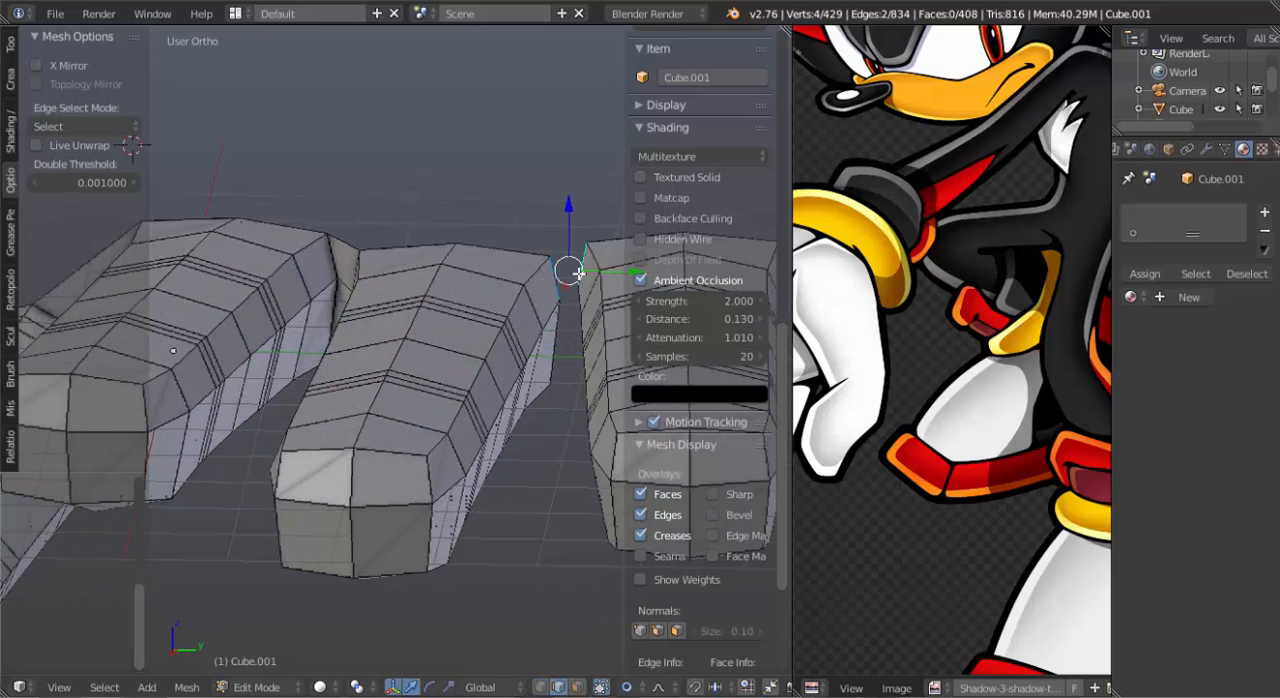
pyautogui.press('f')
pyautogui.rightClick(576, 287)
pyautogui.rightClick(570, 290)
pyautogui.press('f')
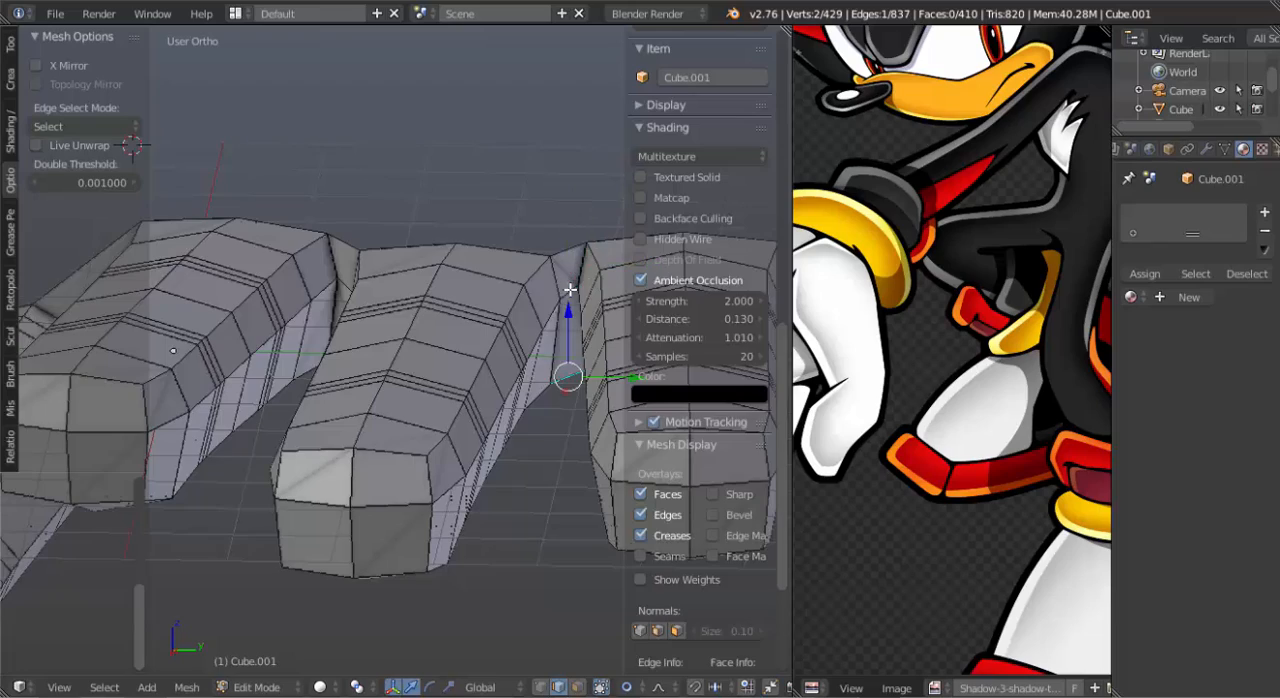
# Fill an upper and a lower face between the open ends of the second-longest and outermost fingers.
pyautogui.scroll(-3, 569, 287)
pyautogui.moveTo(567, 288); pyautogui.dragTo(200, 334, button='middle')
pyautogui.keyDown('shift'); pyautogui.rightClick(266, 372); pyautogui.keyUp('shift')
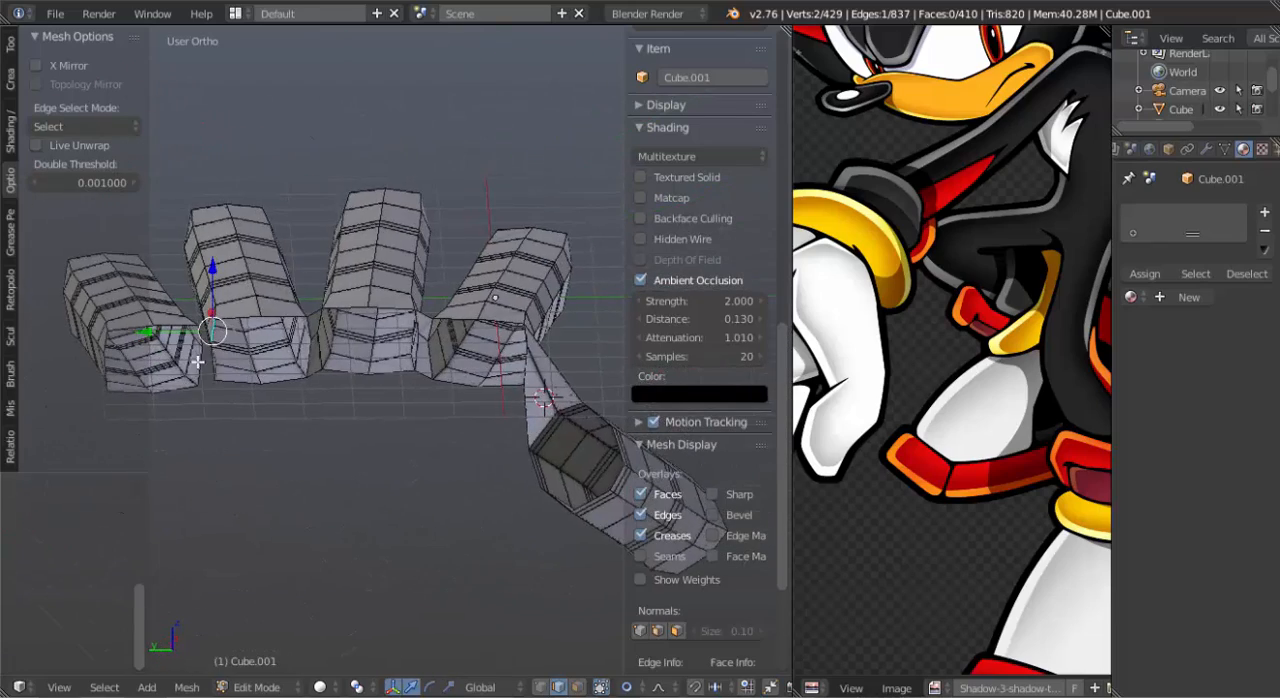
pyautogui.press('f')
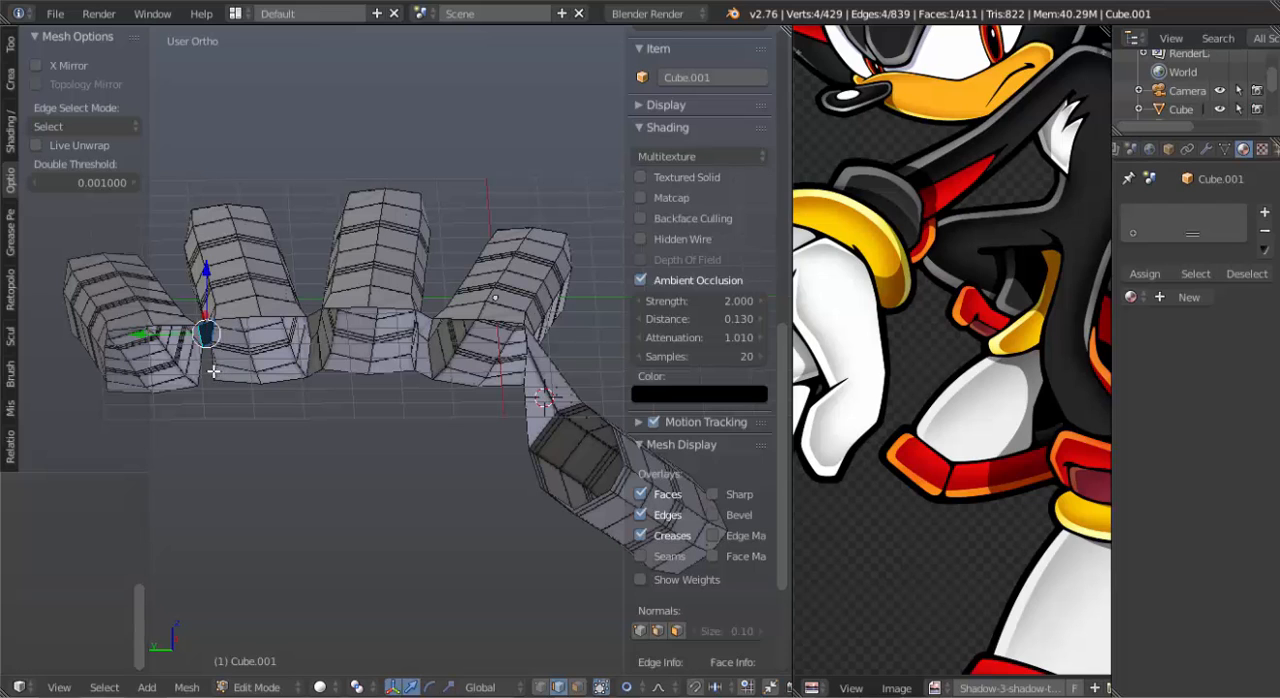
pyautogui.rightClick(207, 346)
pyautogui.press('f')
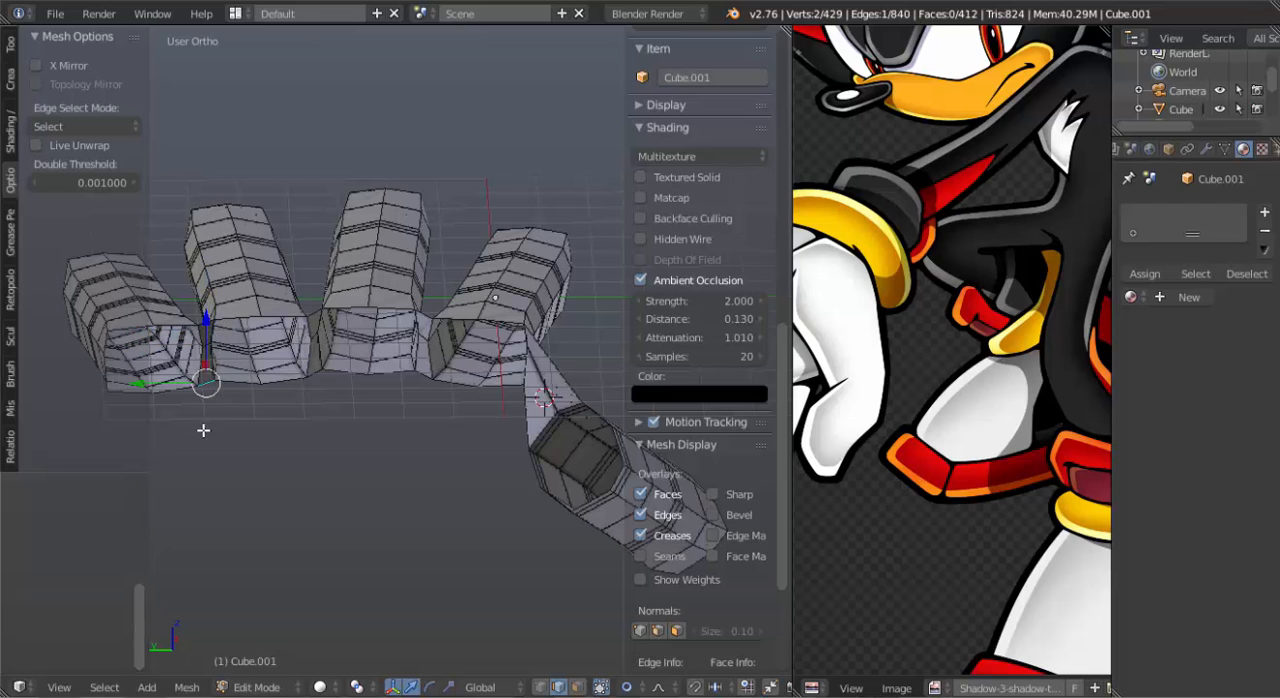
# Extrude the lower edge of the thumb's open end toward the palm as a short strip and adjust its end position in the right view.
pyautogui.moveTo(203, 429); pyautogui.dragTo(317, 356, button='middle')
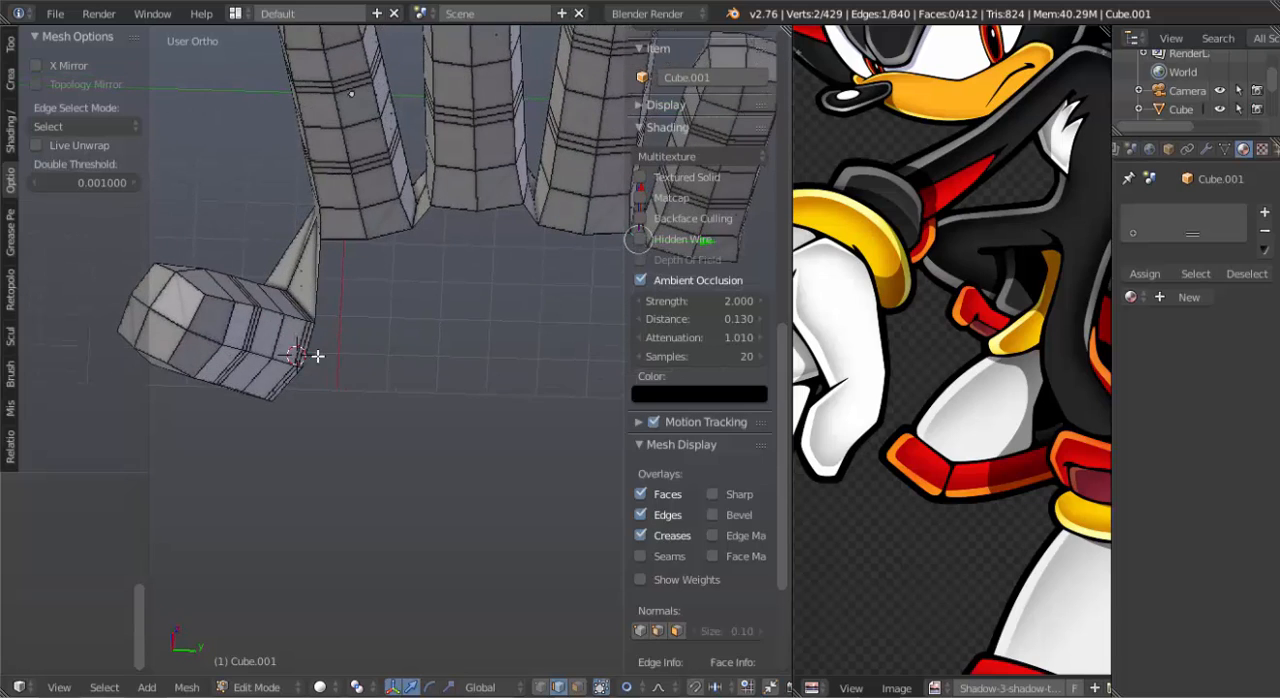
pyautogui.rightClick(297, 380)
pyautogui.press('e')
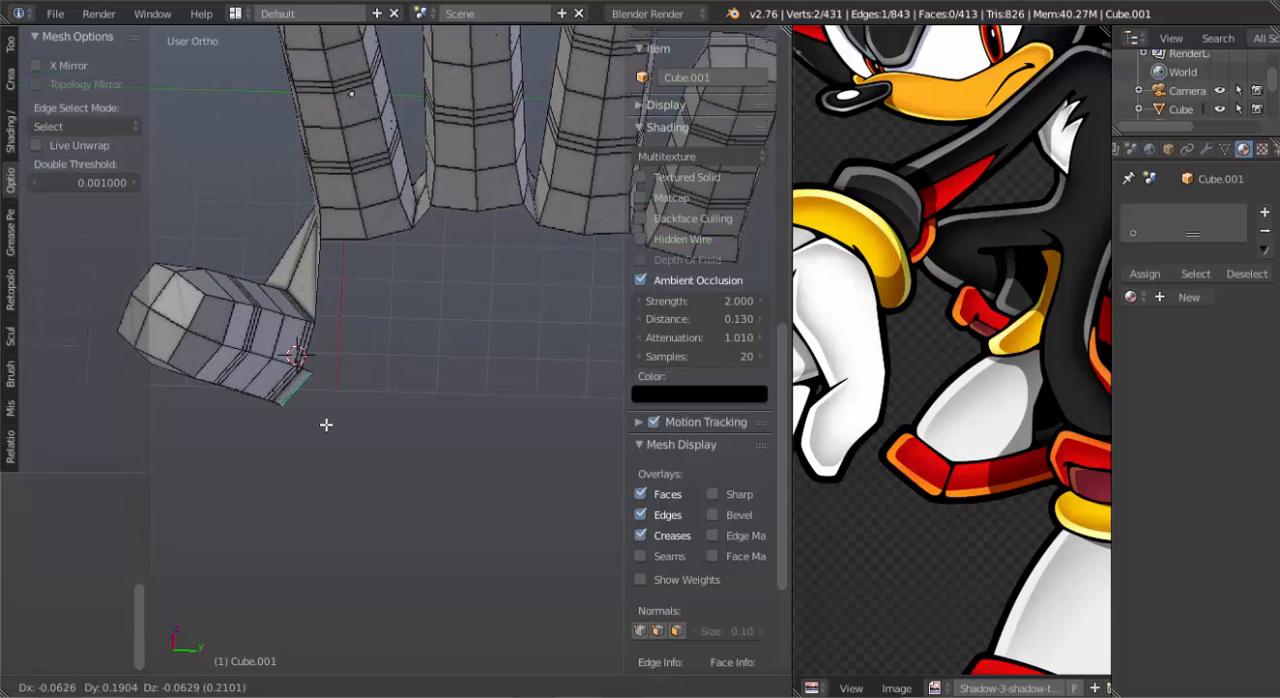
pyautogui.click(412, 454)
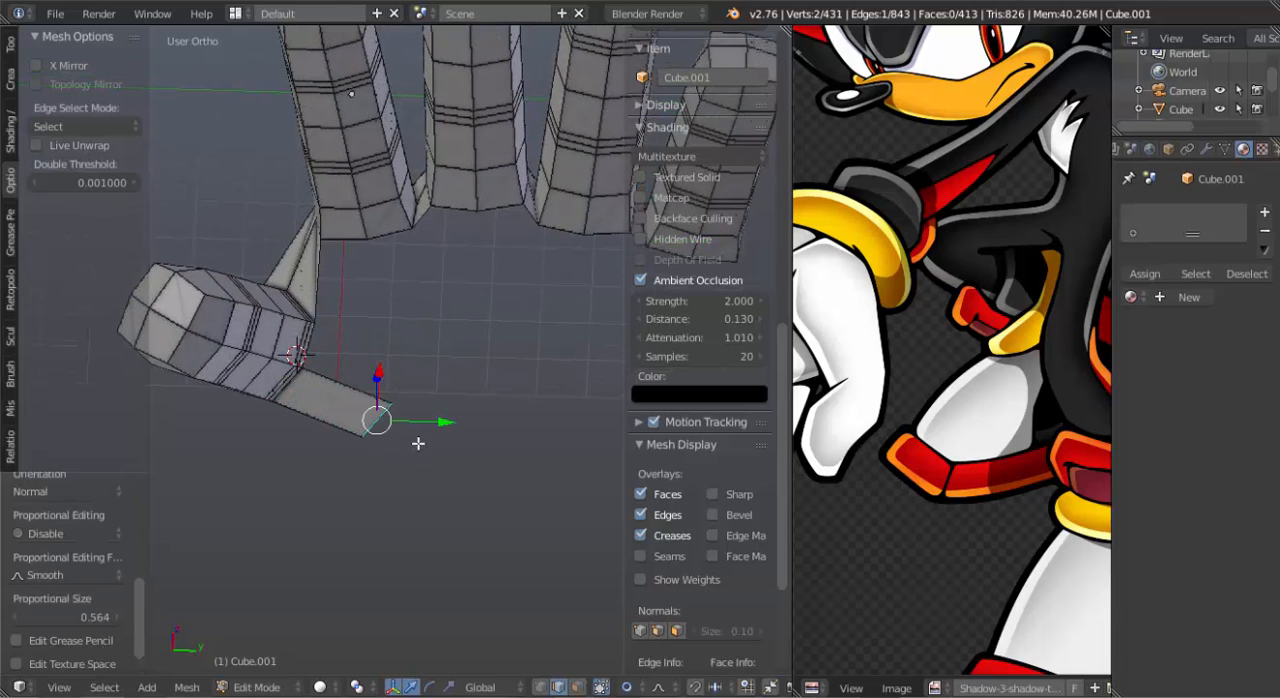
pyautogui.moveTo(418, 443); pyautogui.dragTo(409, 494, button='middle')
pyautogui.press('KP_1')
pyautogui.press('KP_6')
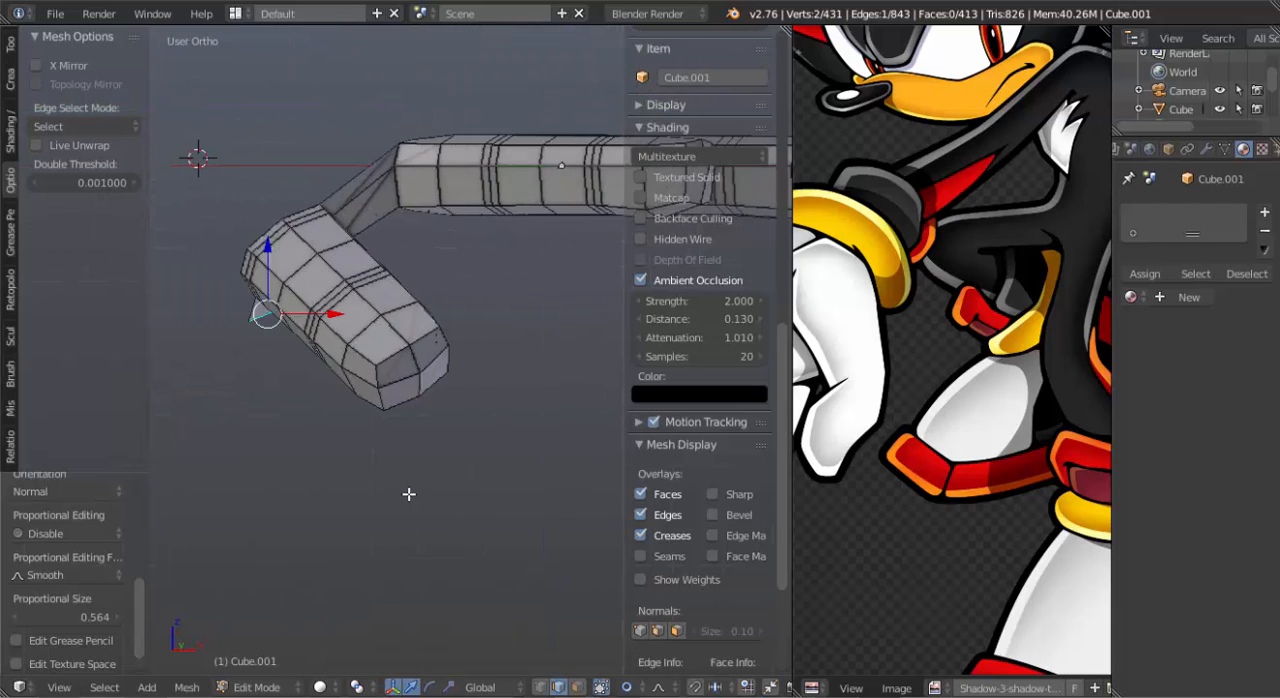
pyautogui.press('KP_3')
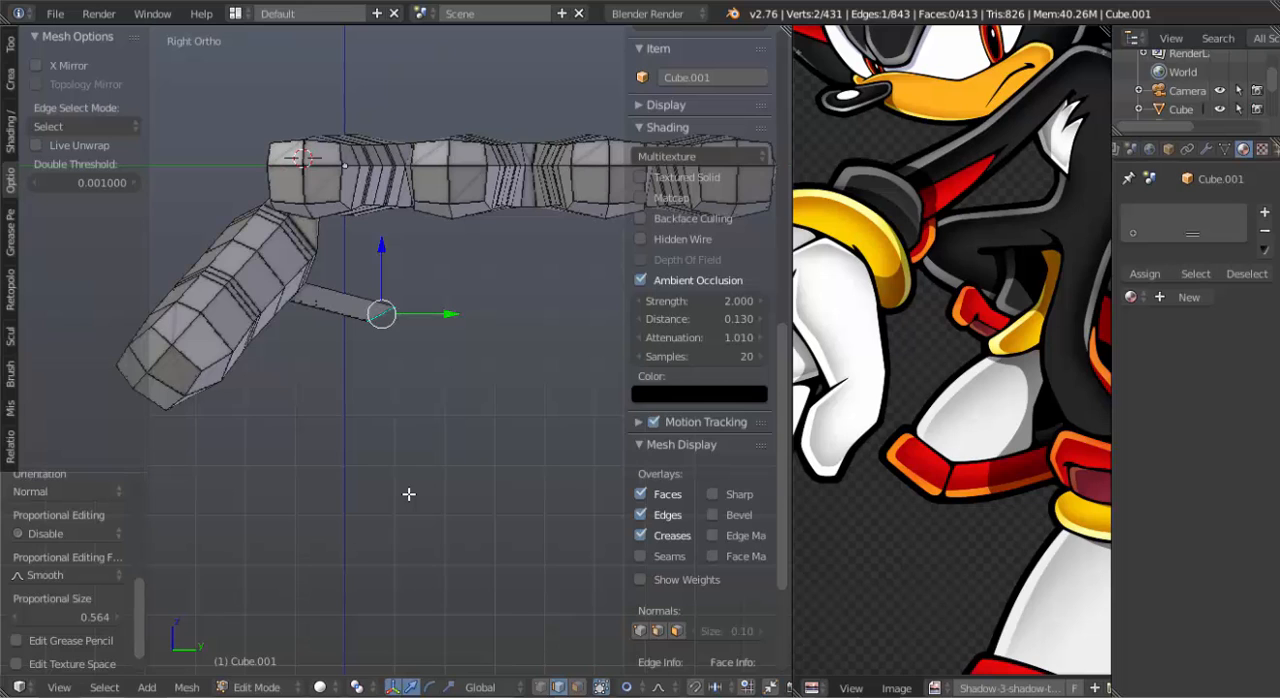
pyautogui.press('g')
pyautogui.click(425, 448)
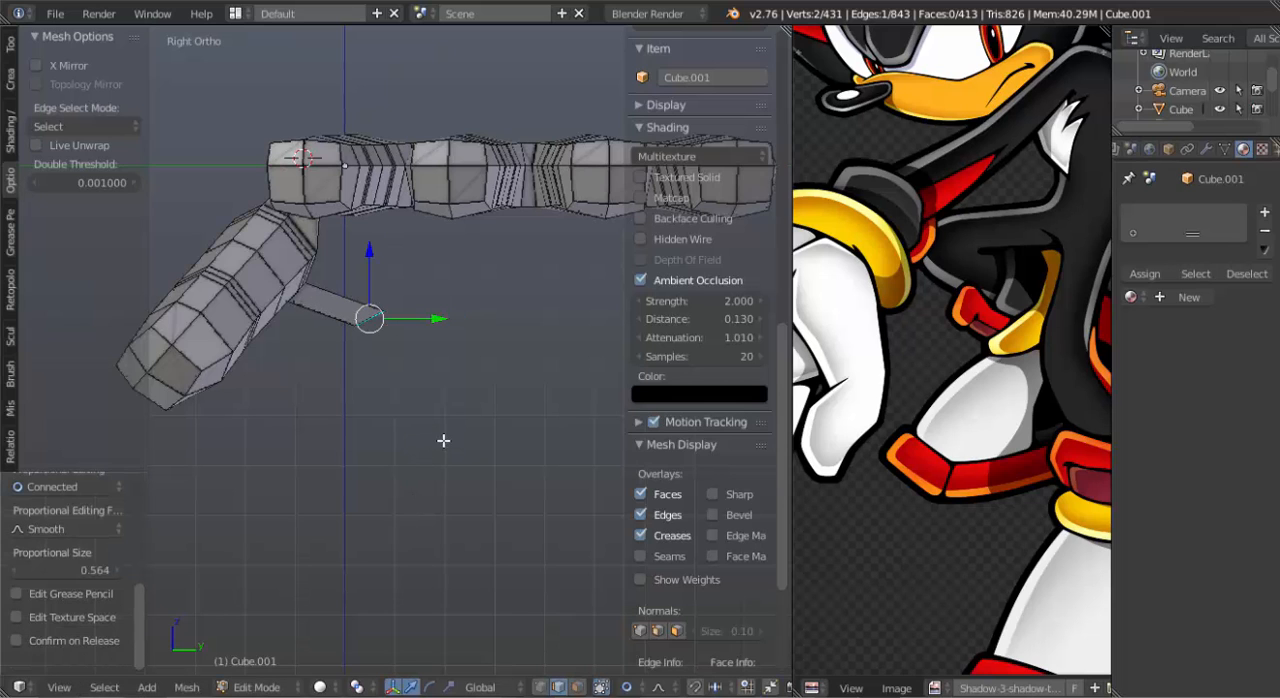
pyautogui.moveTo(441, 405); pyautogui.dragTo(460, 274, button='middle')
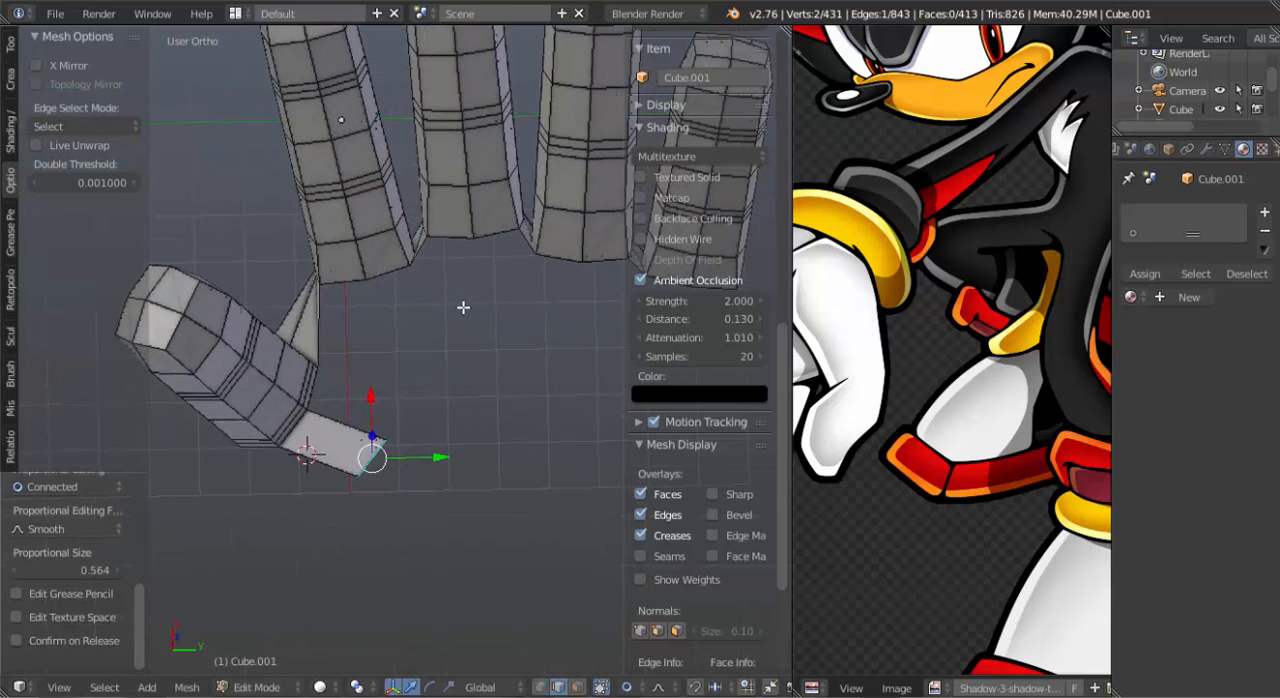
pyautogui.moveTo(504, 341); pyautogui.dragTo(438, 323, button='middle')
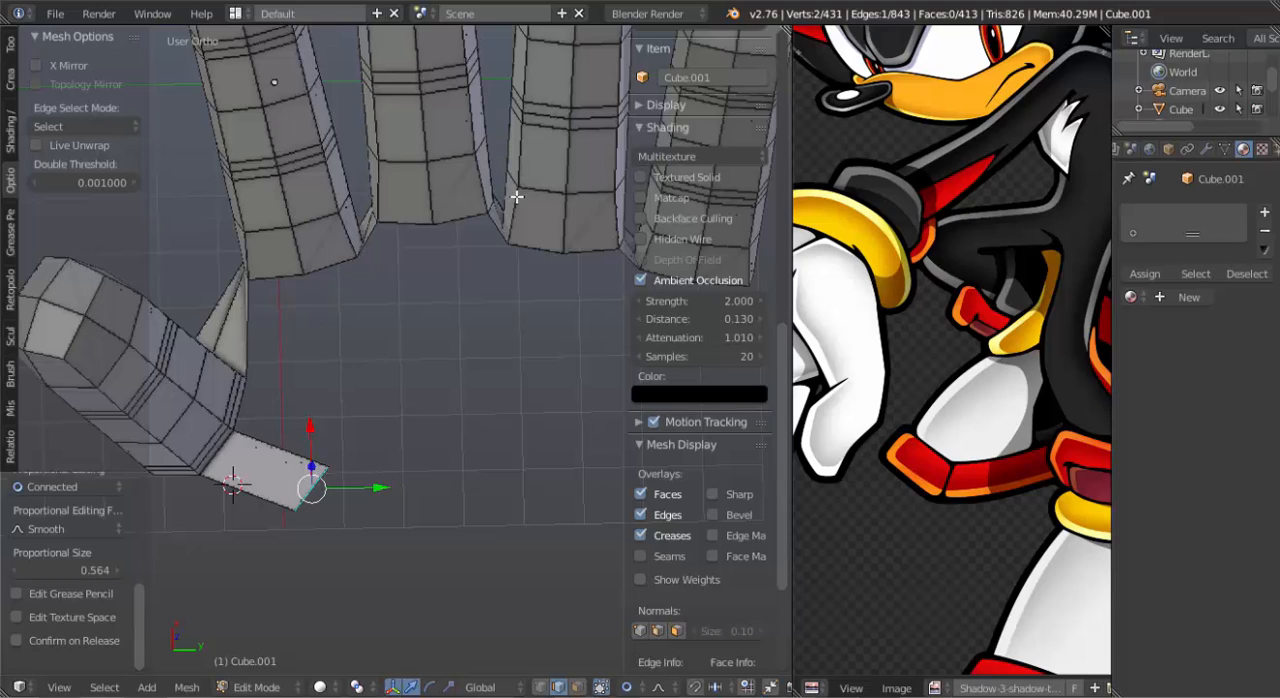
pyautogui.rightClick(495, 224)
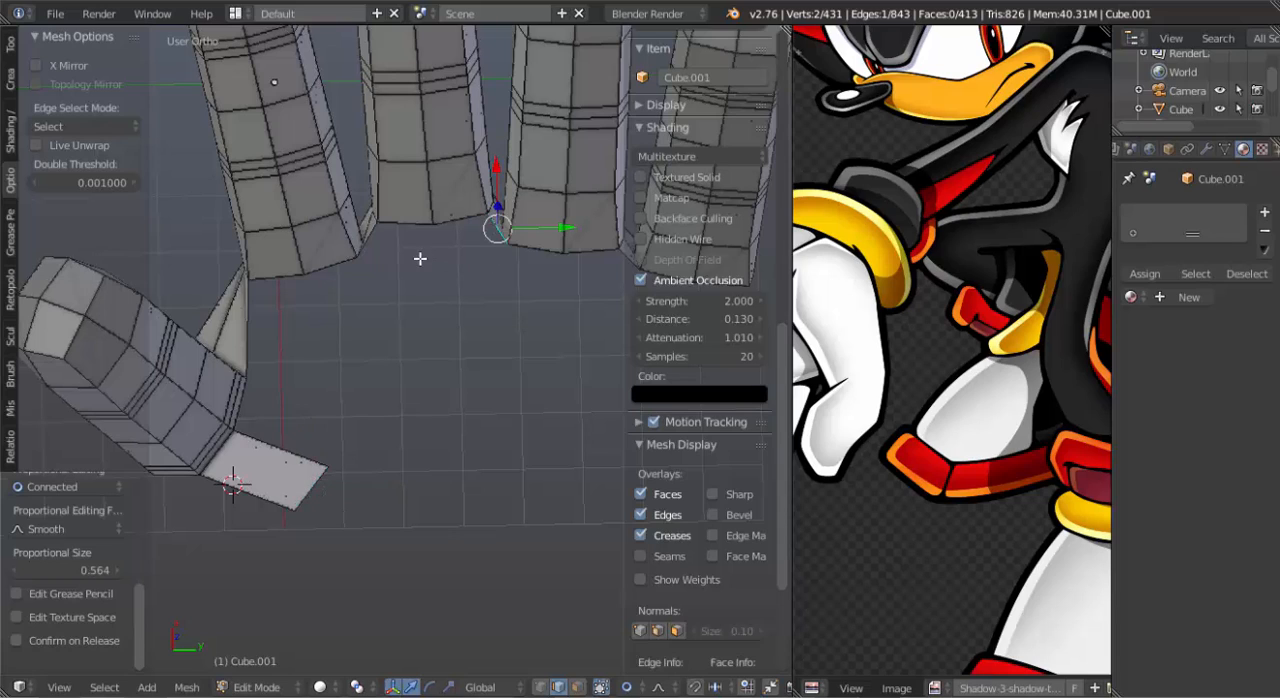
pyautogui.keyDown('shift'); pyautogui.rightClick(380, 234); pyautogui.keyUp('shift')
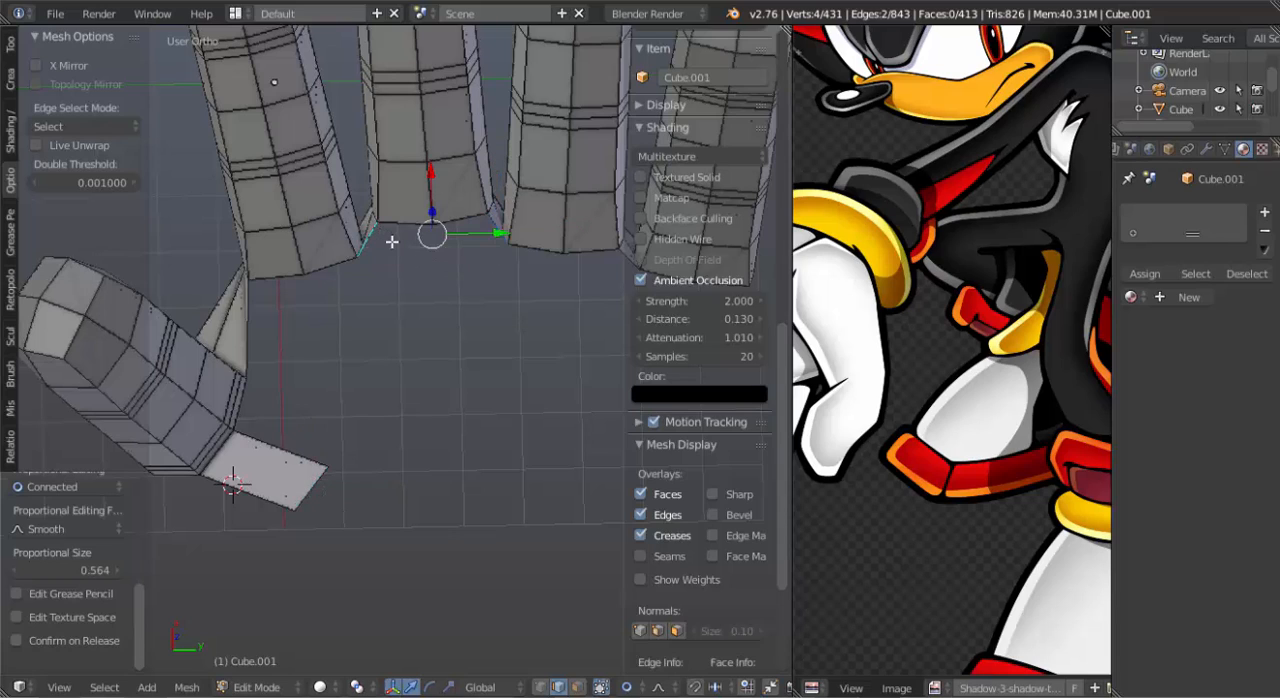
pyautogui.press('f')
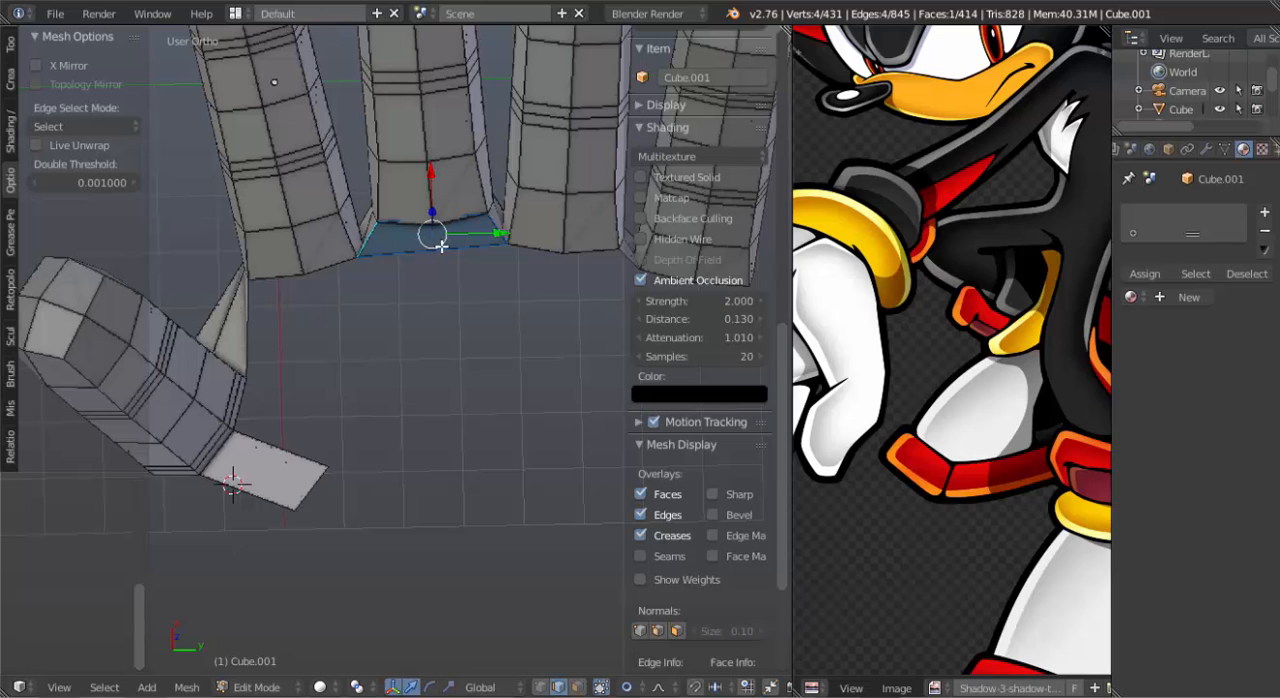
pyautogui.hotkey('ctrl', 'z')
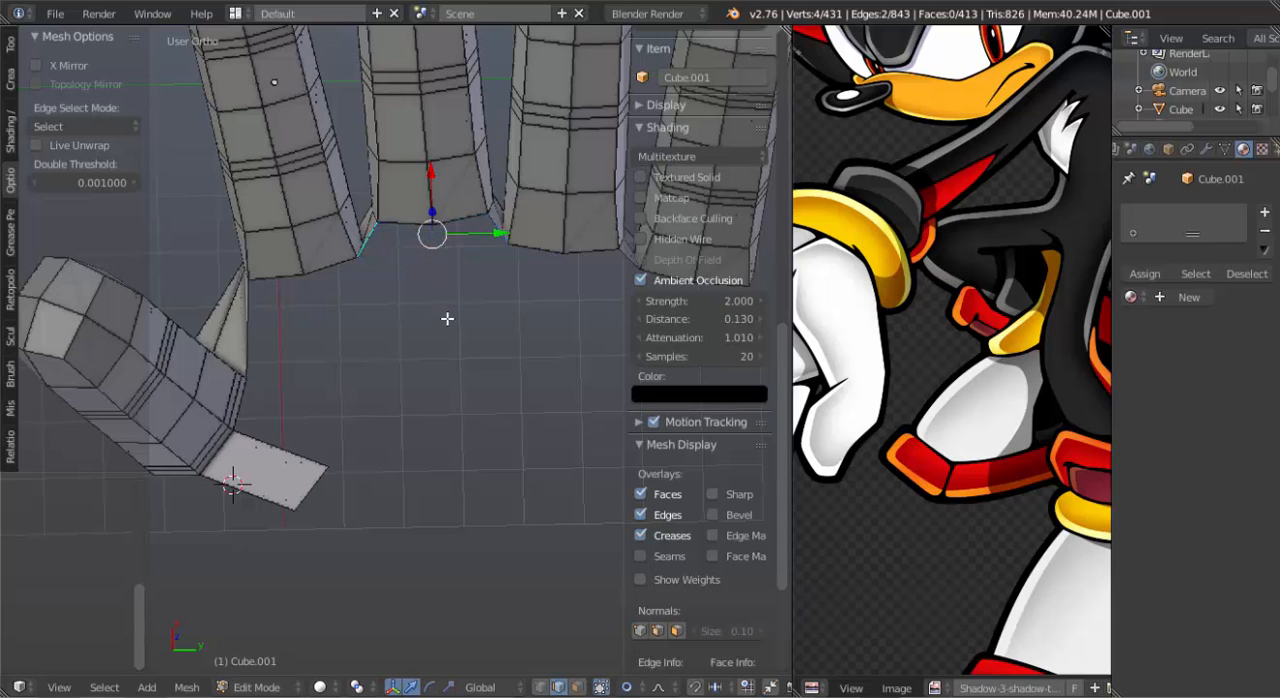
# Move the two upper rim edges of the longest finger's open end toward the palm, level with the neighbouring fingers' rims.
pyautogui.moveTo(447, 318); pyautogui.dragTo(443, 326, button='middle')
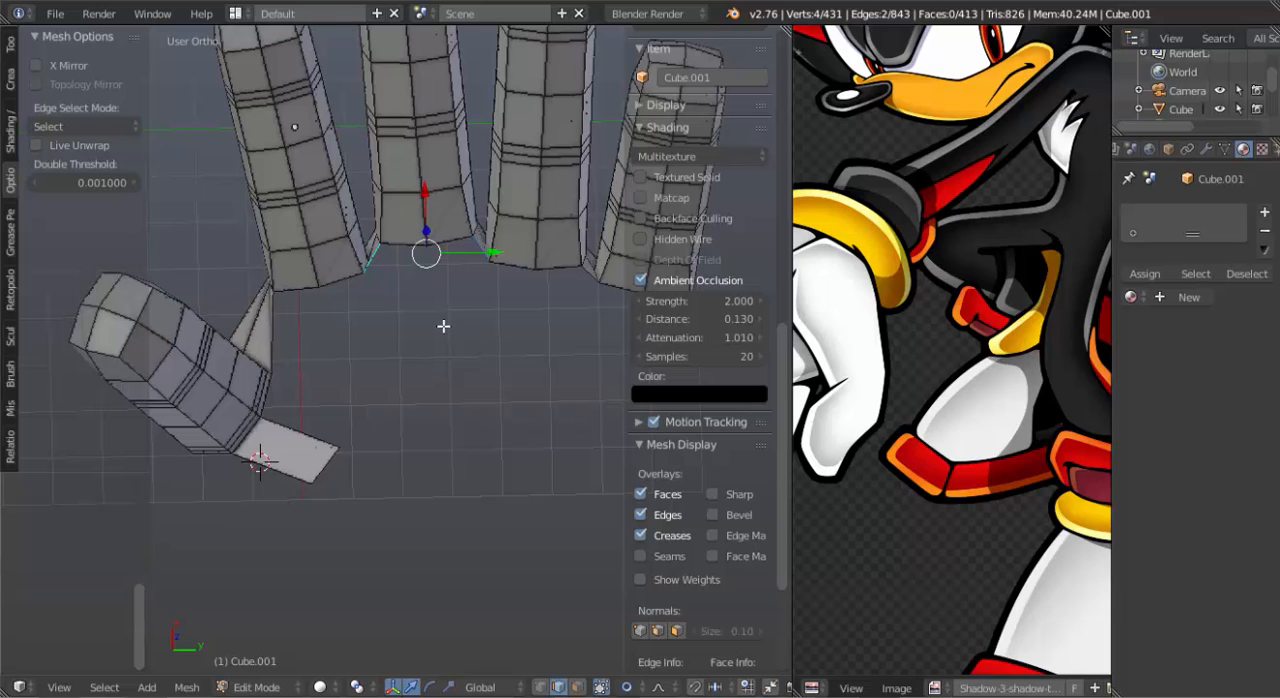
pyautogui.rightClick(455, 237)
pyautogui.keyDown('shift'); pyautogui.rightClick(418, 249); pyautogui.keyUp('shift')
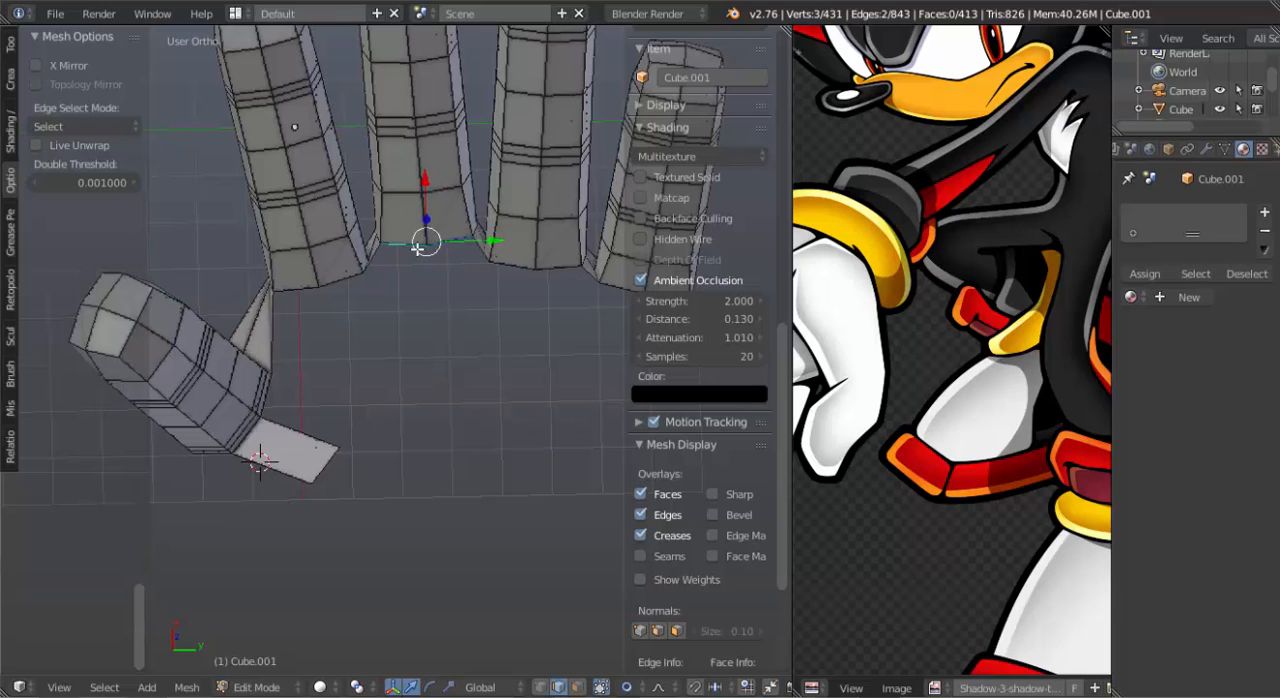
pyautogui.press('g')
pyautogui.click(431, 281)
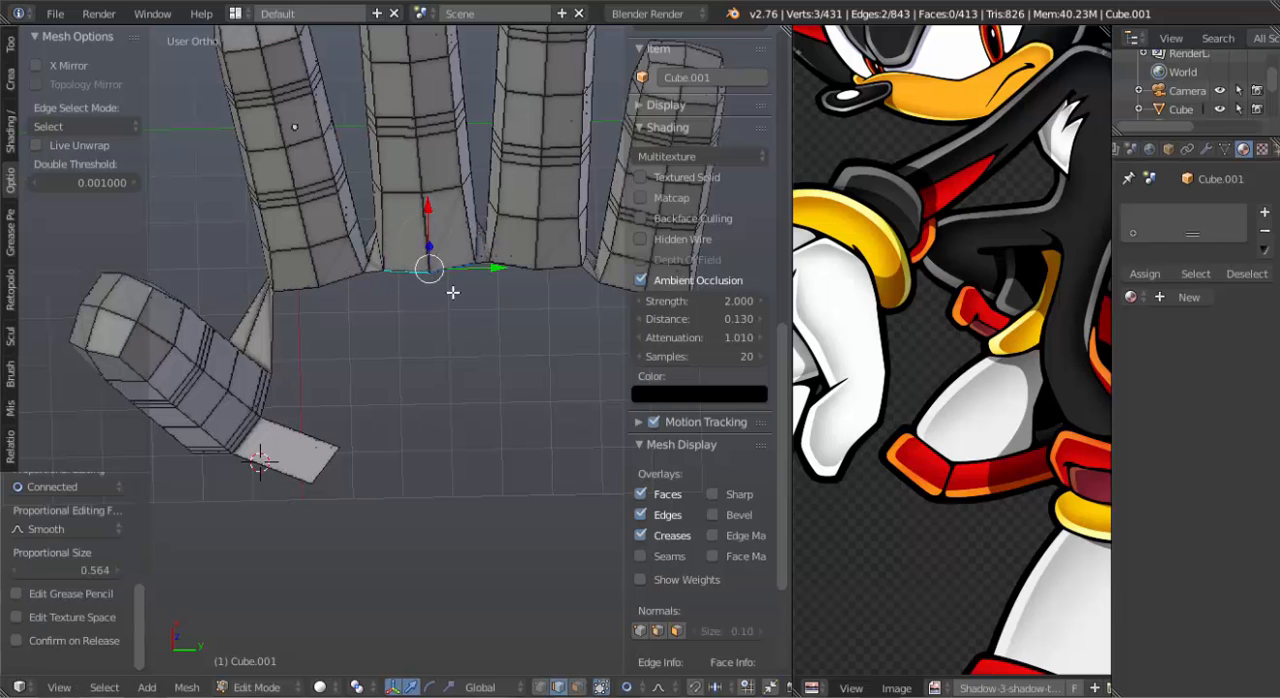
# Rotate the free end edge of the thumb's extruded strip by about -29° so it runs more parallel to the fingers.
pyautogui.keyDown('shift'); pyautogui.moveTo(467, 284); pyautogui.dragTo(419, 270, button='middle'); pyautogui.keyUp('shift')
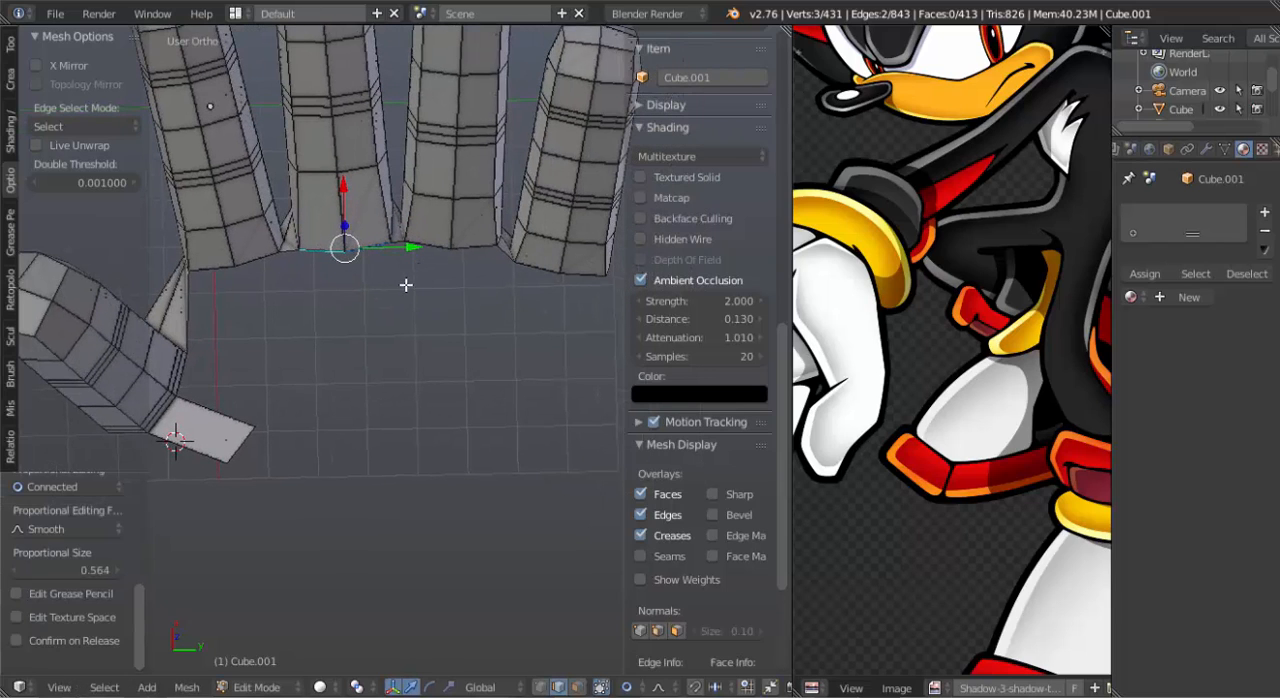
pyautogui.rightClick(198, 304)
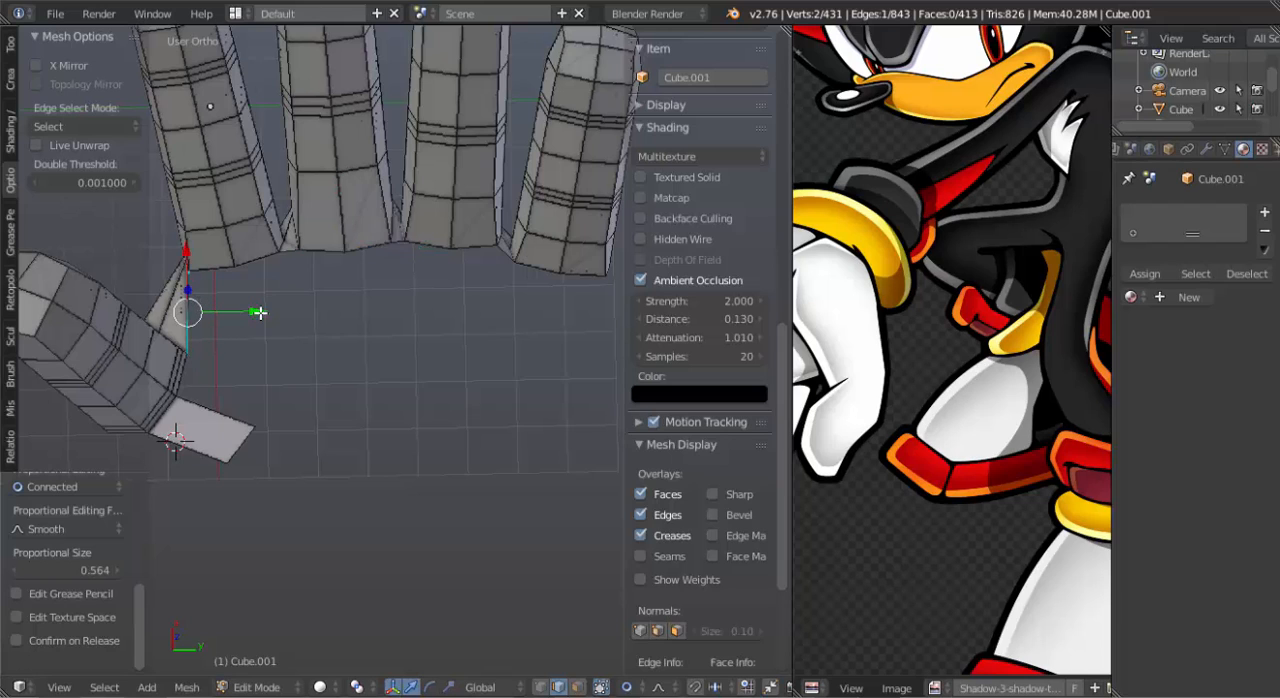
pyautogui.scroll(1, 263, 320)
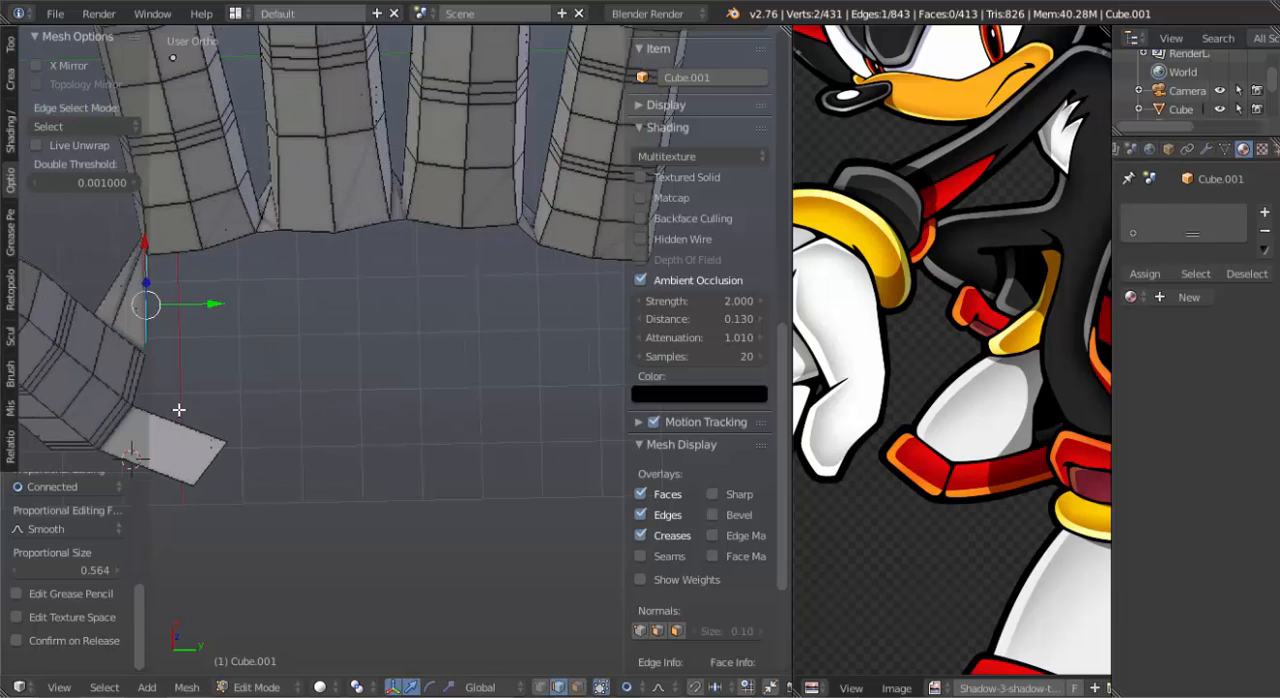
pyautogui.rightClick(221, 463)
pyautogui.press('r')
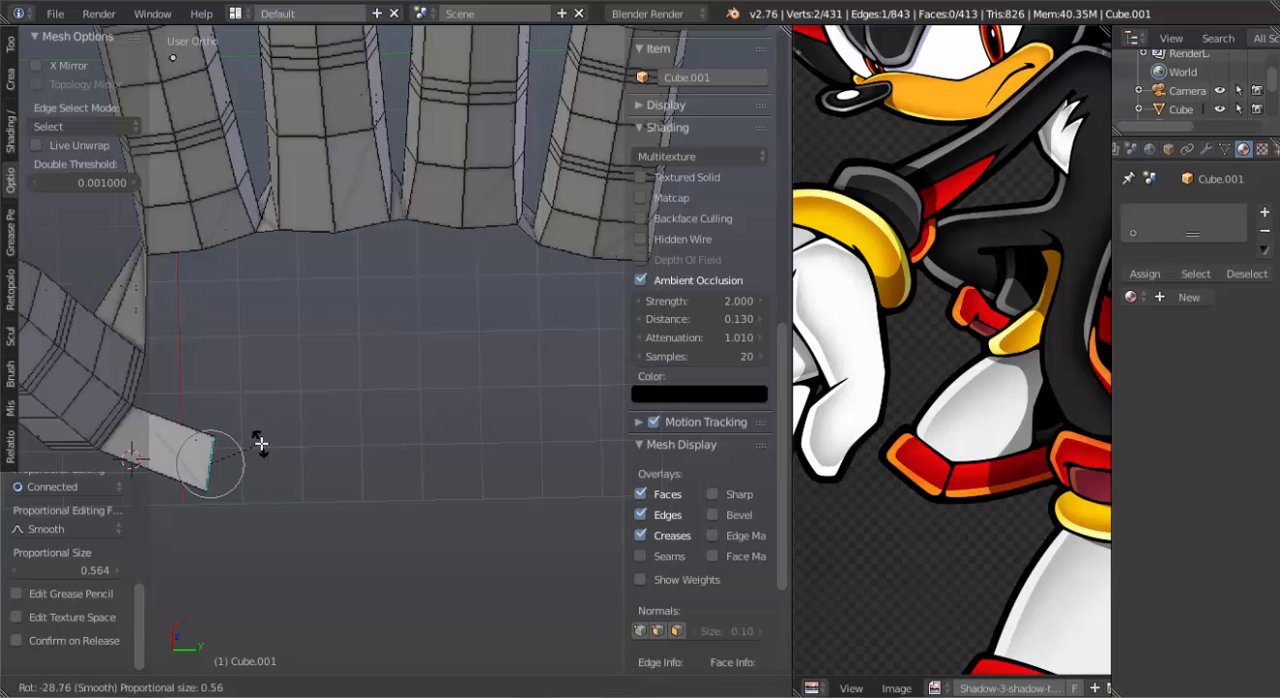
pyautogui.click(258, 444)
# Select the chain of upper rim edges from the origin finger across to the outermost finger and extrude it toward the wrist.
pyautogui.rightClick(214, 242)
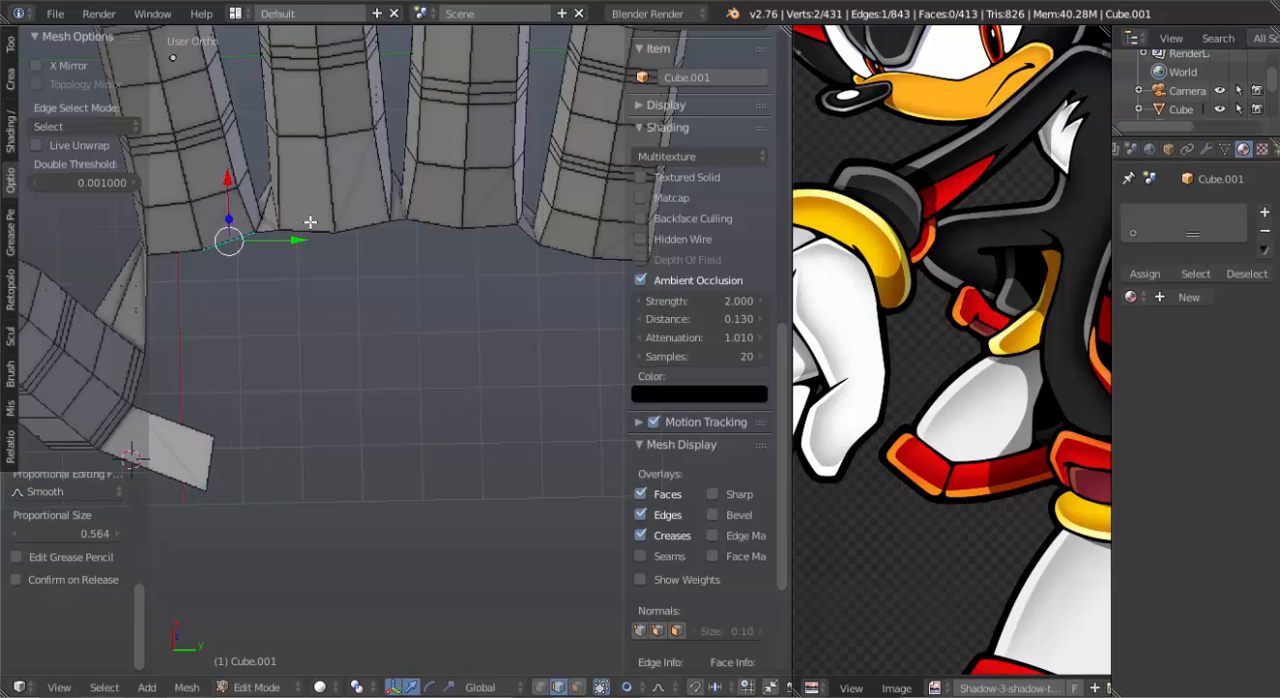
pyautogui.keyDown('shift'); pyautogui.rightClick(269, 234); pyautogui.keyUp('shift')
pyautogui.keyDown('shift'); pyautogui.rightClick(297, 235); pyautogui.keyUp('shift')
pyautogui.keyDown('shift'); pyautogui.rightClick(360, 223); pyautogui.keyUp('shift')
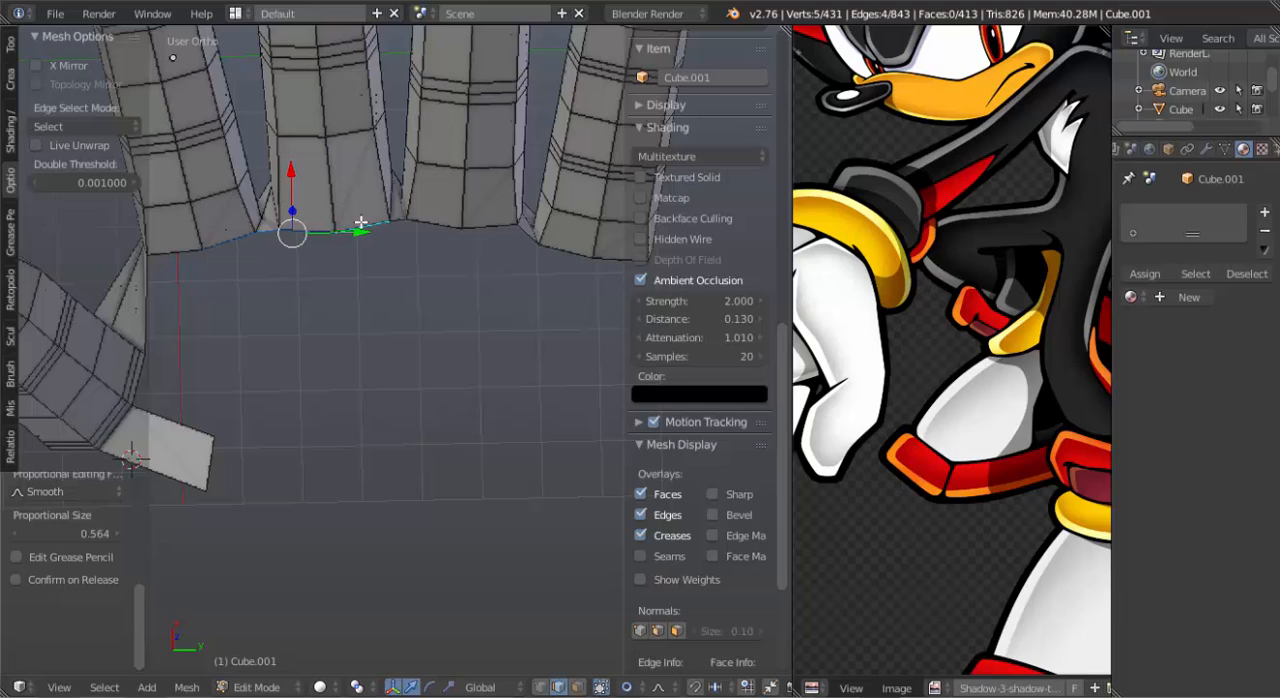
pyautogui.keyDown('shift'); pyautogui.rightClick(416, 219); pyautogui.keyUp('shift')
pyautogui.keyDown('shift'); pyautogui.rightClick(455, 225); pyautogui.keyUp('shift')
pyautogui.keyDown('shift'); pyautogui.rightClick(491, 229); pyautogui.keyUp('shift')
pyautogui.keyDown('shift'); pyautogui.rightClick(528, 228); pyautogui.keyUp('shift')
pyautogui.keyDown('shift'); pyautogui.rightClick(552, 249); pyautogui.keyUp('shift')
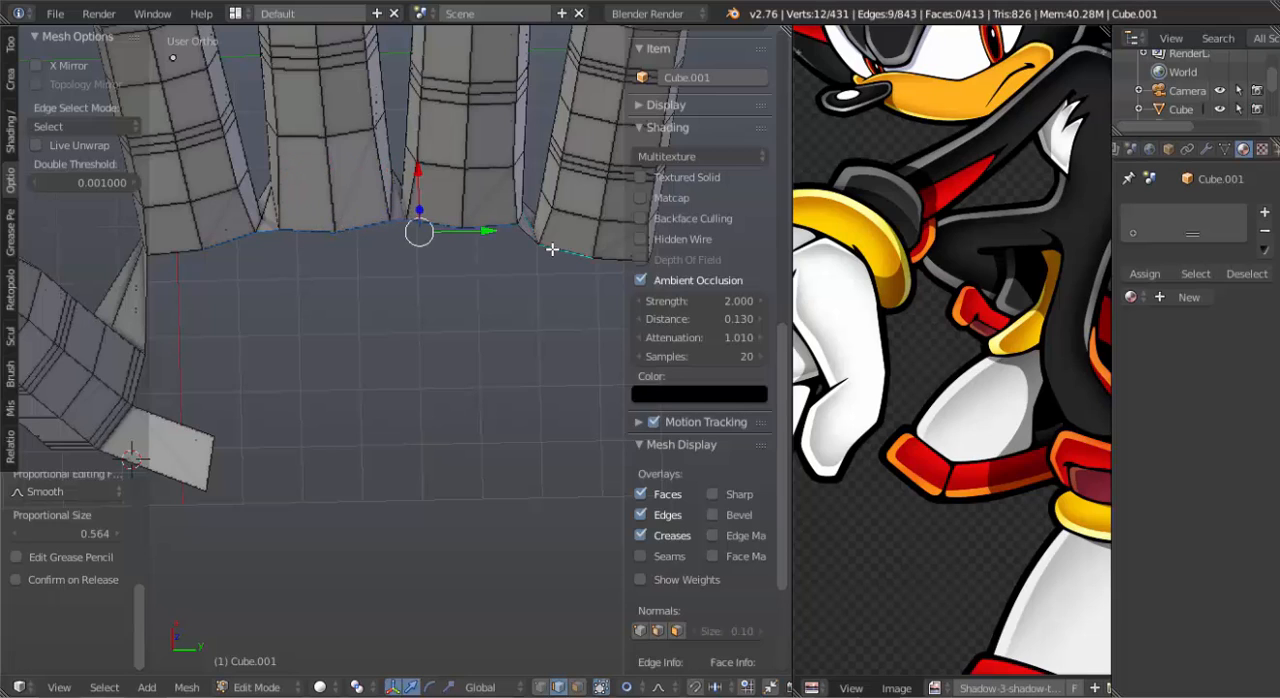
pyautogui.hotkey('ctrl', 'z')
pyautogui.hotkey('ctrl', 'z')
pyautogui.hotkey('ctrl', 'z')
pyautogui.keyDown('shift'); pyautogui.rightClick(513, 227); pyautogui.keyUp('shift')
pyautogui.keyDown('shift'); pyautogui.rightClick(524, 235); pyautogui.keyUp('shift')
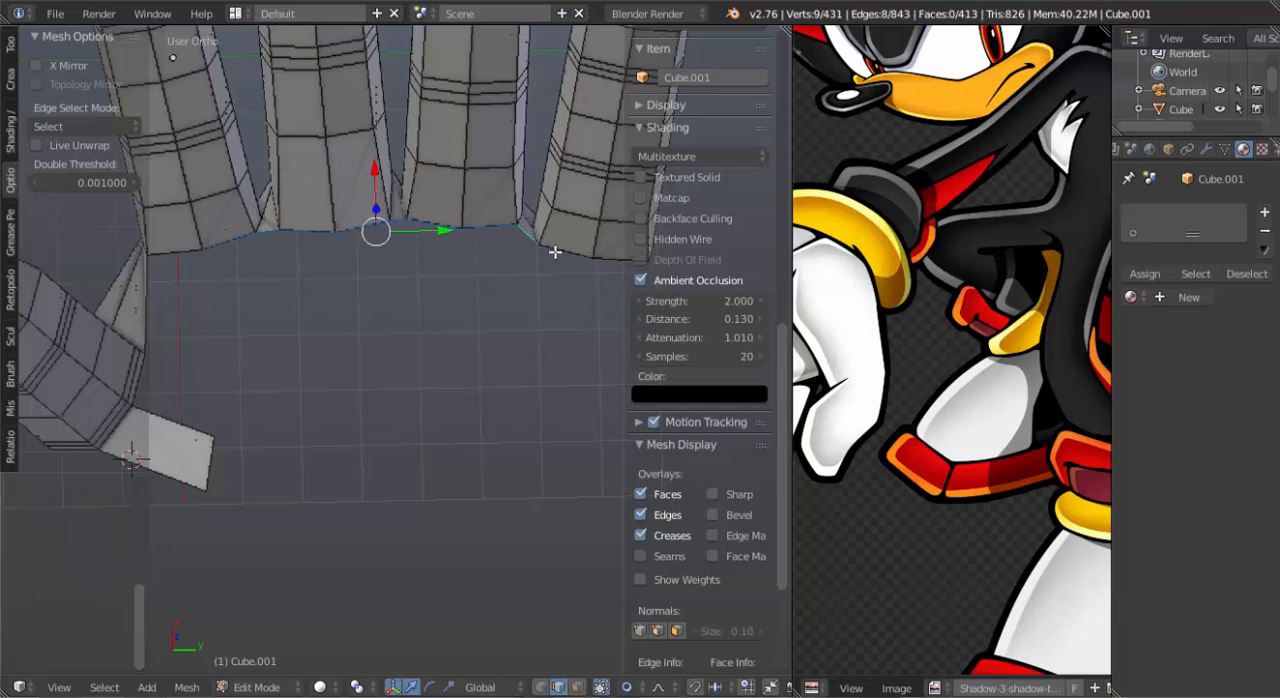
pyautogui.keyDown('shift'); pyautogui.rightClick(581, 256); pyautogui.keyUp('shift')
pyautogui.keyDown('shift'); pyautogui.rightClick(609, 249); pyautogui.keyUp('shift')
pyautogui.scroll(2, 474, 306)
pyautogui.press('e')
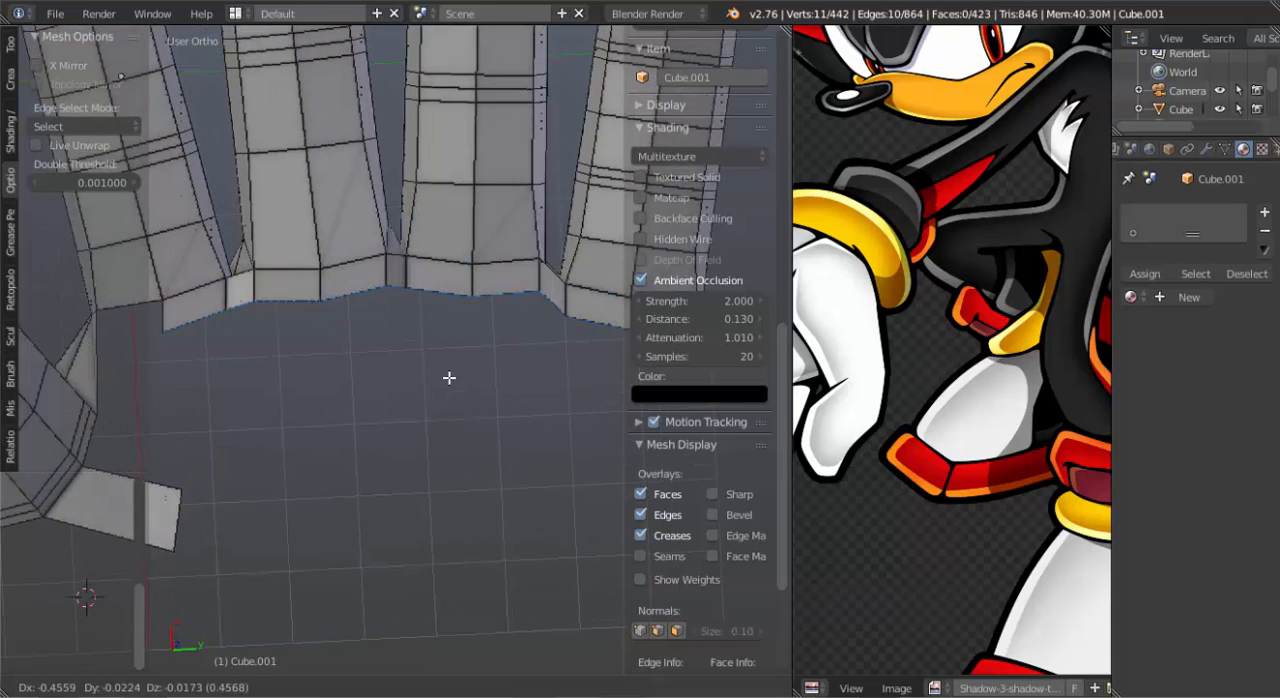
pyautogui.click(466, 506)
# Add a centred loop cut across the extruded palm surface, parallel to the finger rims.
pyautogui.scroll(-3, 466, 506)
pyautogui.moveTo(466, 506); pyautogui.dragTo(406, 297, button='middle')
pyautogui.moveTo(423, 223); pyautogui.dragTo(425, 280)
pyautogui.moveTo(425, 280); pyautogui.dragTo(422, 316, button='middle')
pyautogui.hotkey('ctrl', 'r')
pyautogui.click(423, 311)
pyautogui.rightClick(423, 311)
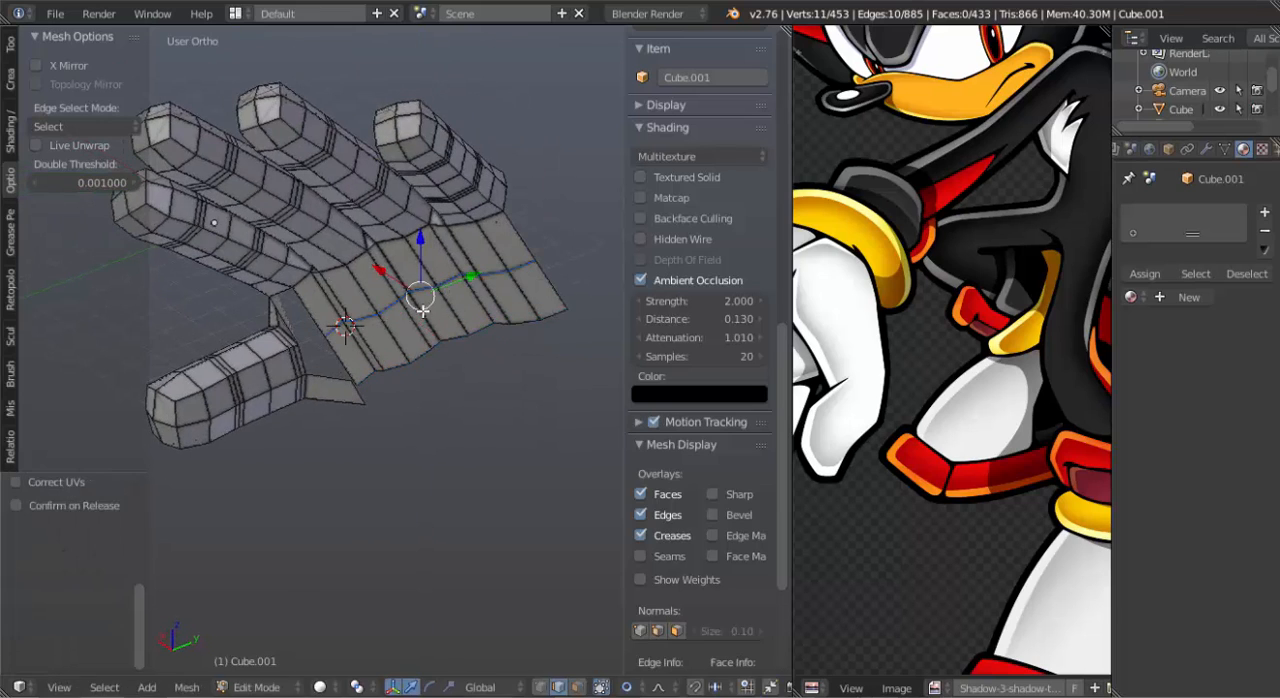
# Select the palm surface's middle loop and open wrist edge together and move them about 0.82 units, mainly downward, with smooth proportional editing.
pyautogui.keyDown('alt'); pyautogui.keyDown('shift'); pyautogui.rightClick(452, 341); pyautogui.keyUp('shift'); pyautogui.keyUp('alt')
pyautogui.hotkey('shift', 'r')
pyautogui.hotkey('shift', 'r')
pyautogui.hotkey('shift', 'r')
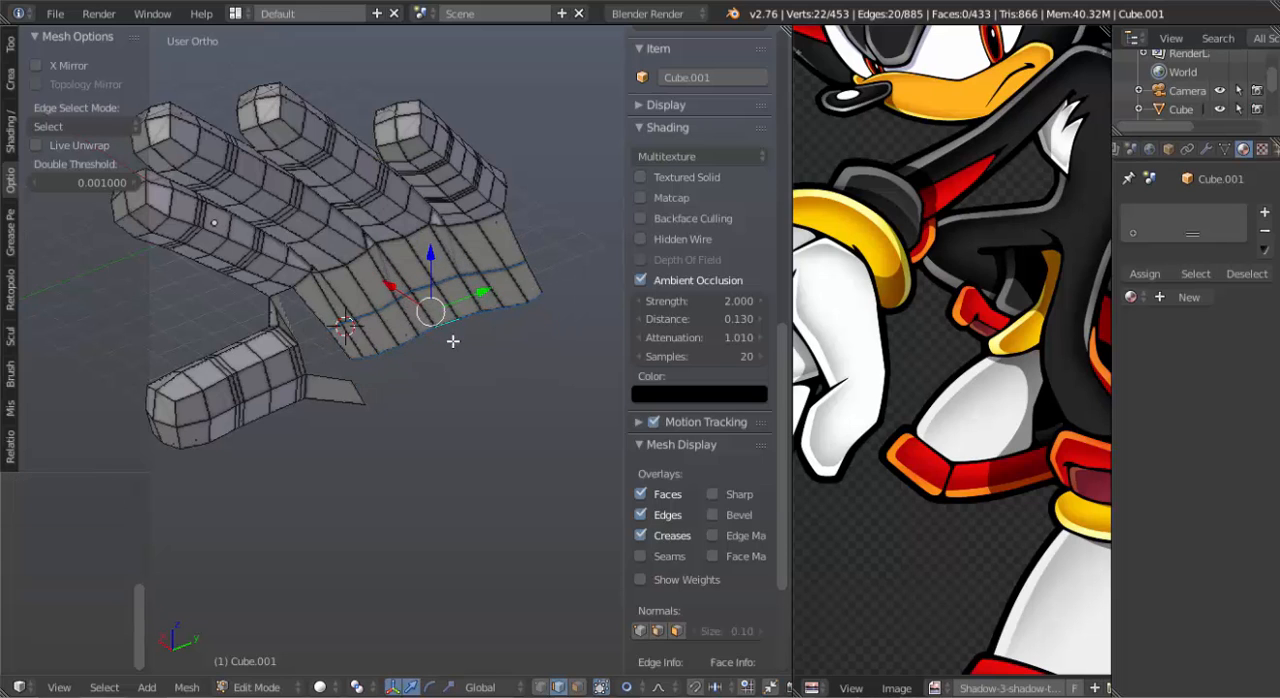
pyautogui.moveTo(474, 331); pyautogui.dragTo(457, 354, button='middle')
pyautogui.press('g')
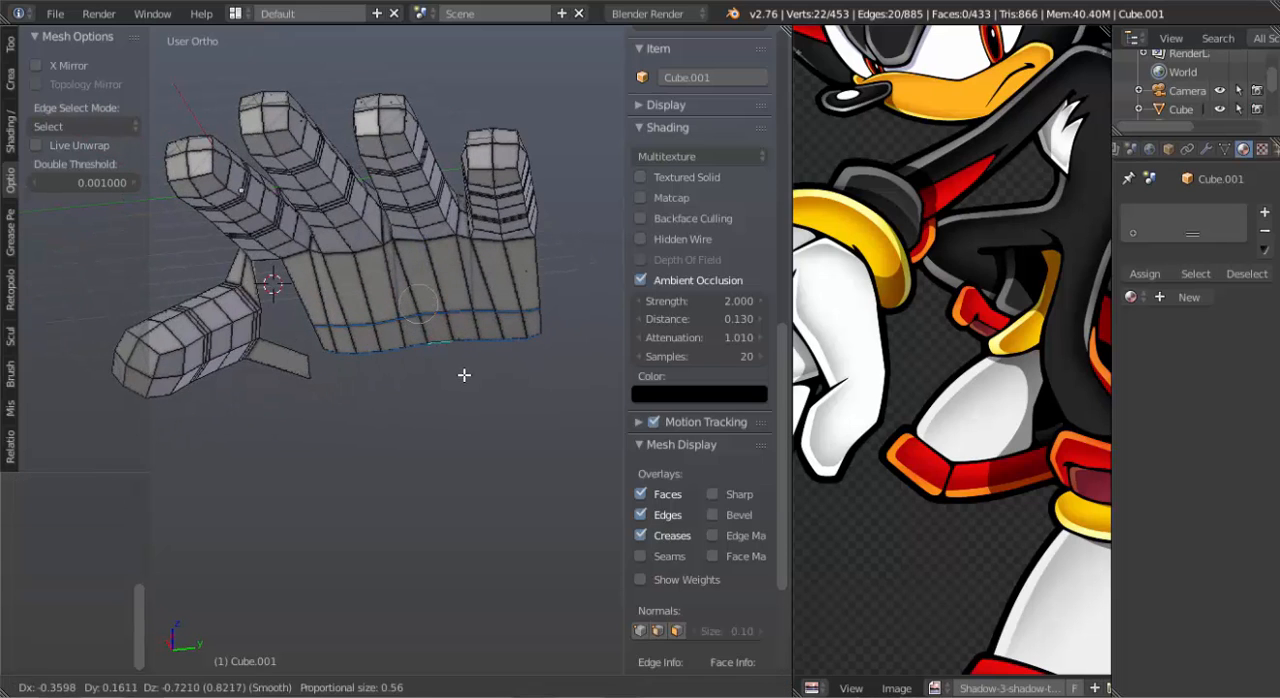
pyautogui.click(463, 375)
# Move only the palm surface's middle edge loop about 0.37 units back toward the fingers.
pyautogui.moveTo(366, 318); pyautogui.dragTo(297, 310, button='middle')
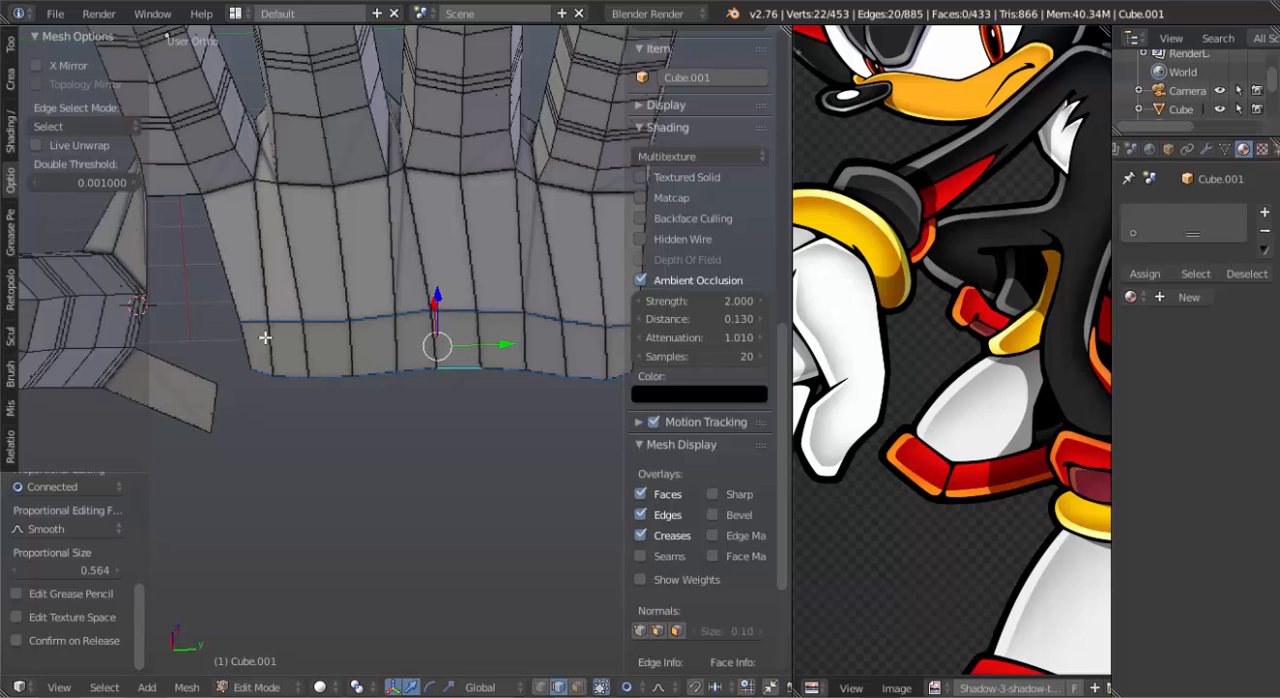
pyautogui.keyDown('alt'); pyautogui.rightClick(305, 320); pyautogui.keyUp('alt')
pyautogui.press('g')
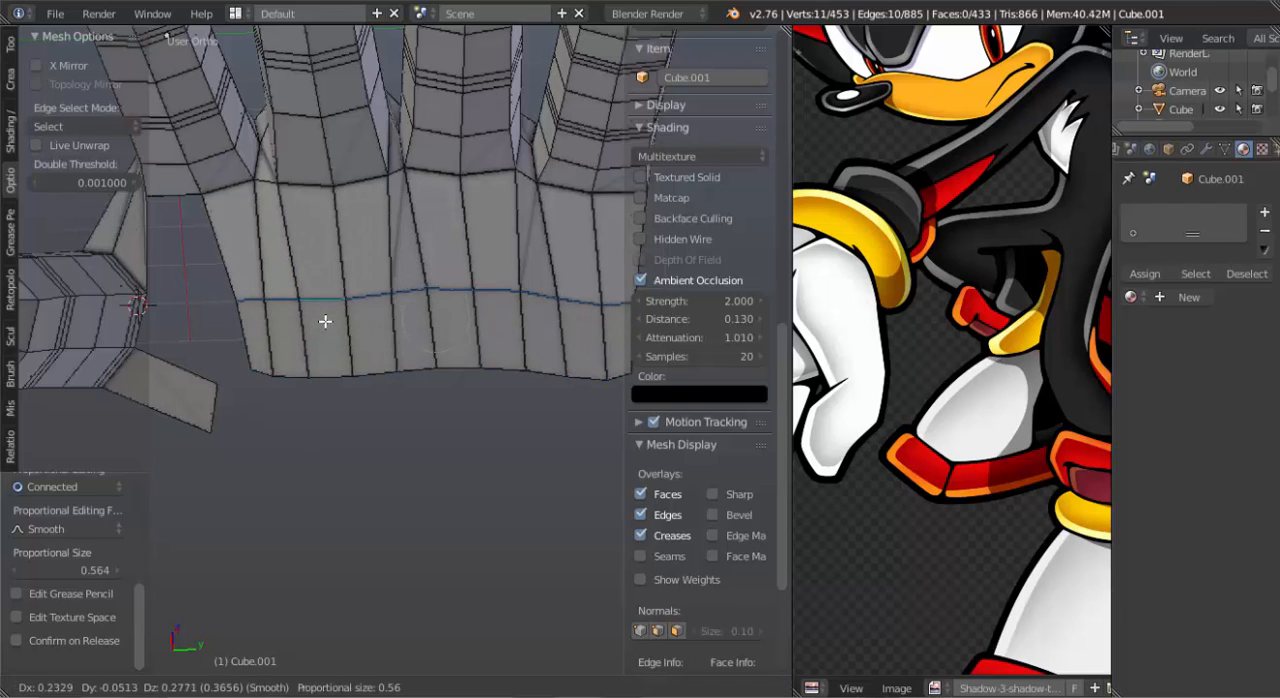
pyautogui.click(325, 321)
# Fill a face in the gap between the origin finger's rim, the thumb bridge and the side of the palm surface.
pyautogui.rightClick(180, 205)
pyautogui.press('f')
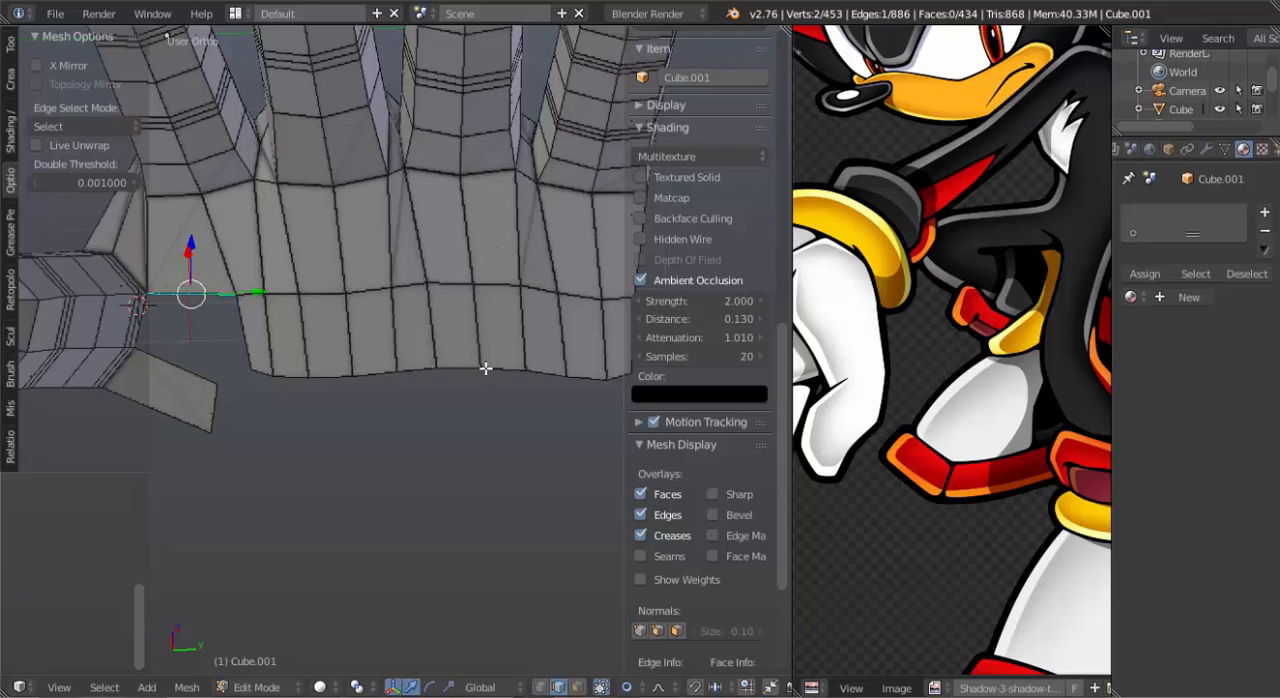
# Slide the open wrist edge below the gap between the second and third fingers about 0.46 toward the fingers.
pyautogui.rightClick(369, 373)
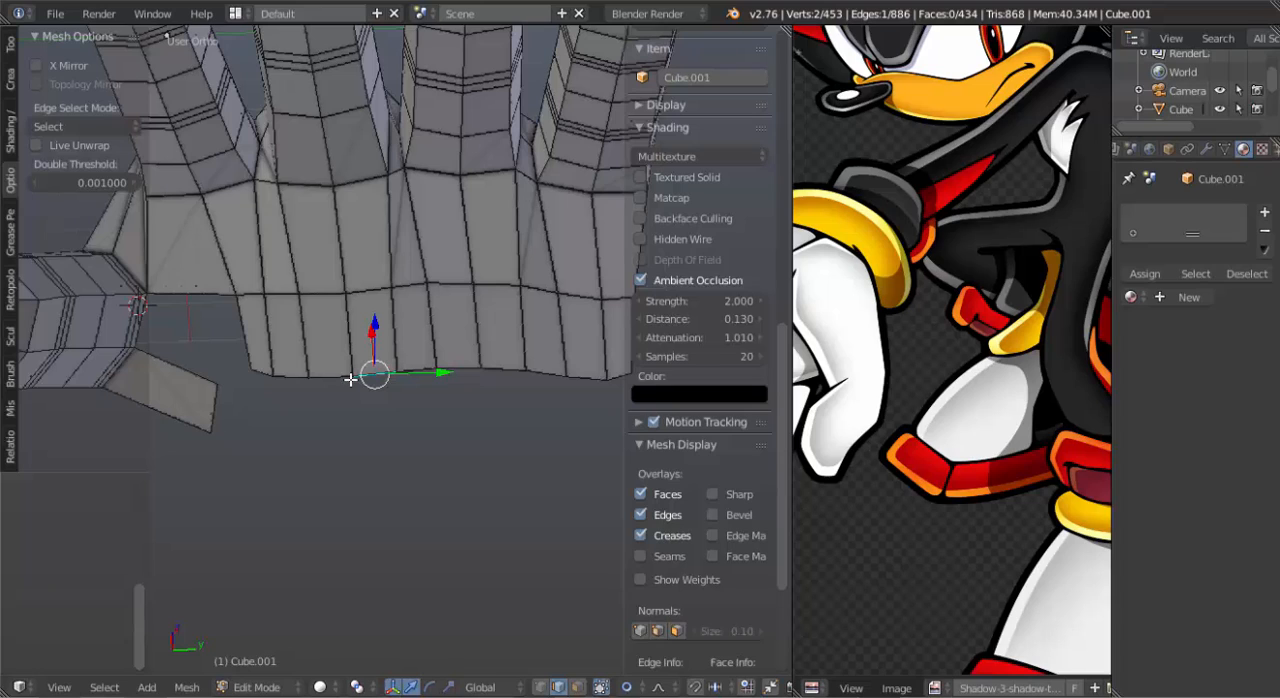
pyautogui.rightClick(418, 366)
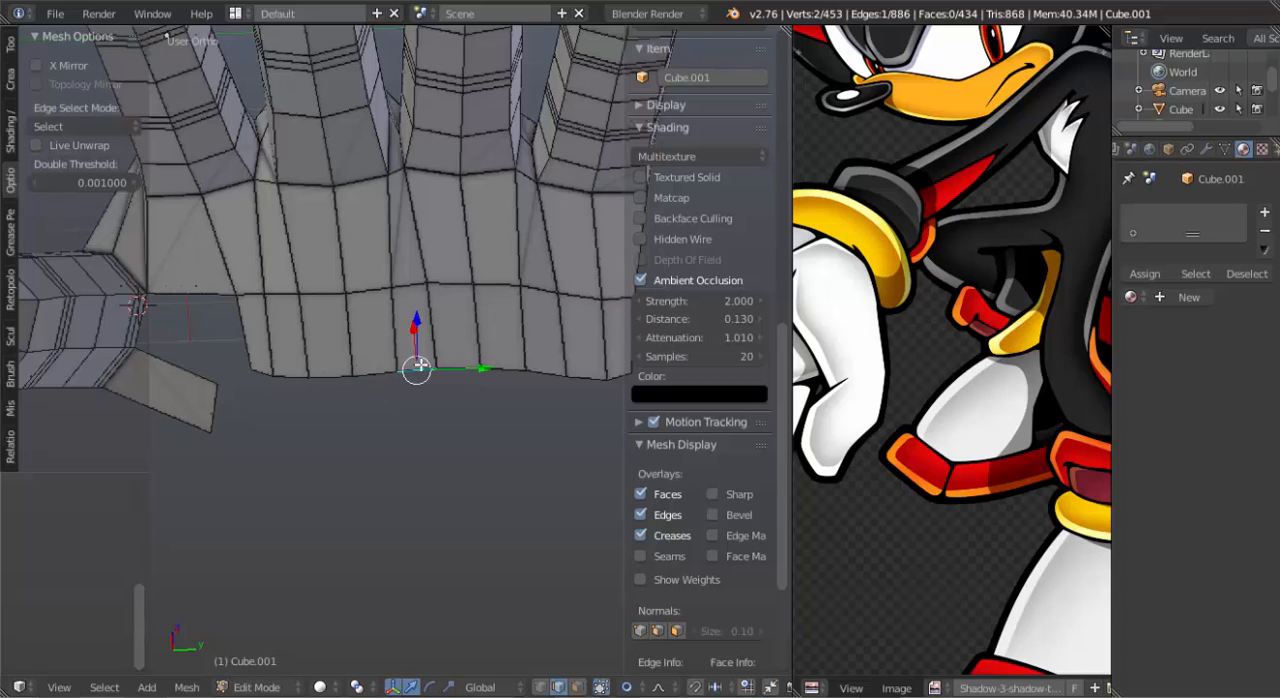
pyautogui.press('g')
pyautogui.press('g')
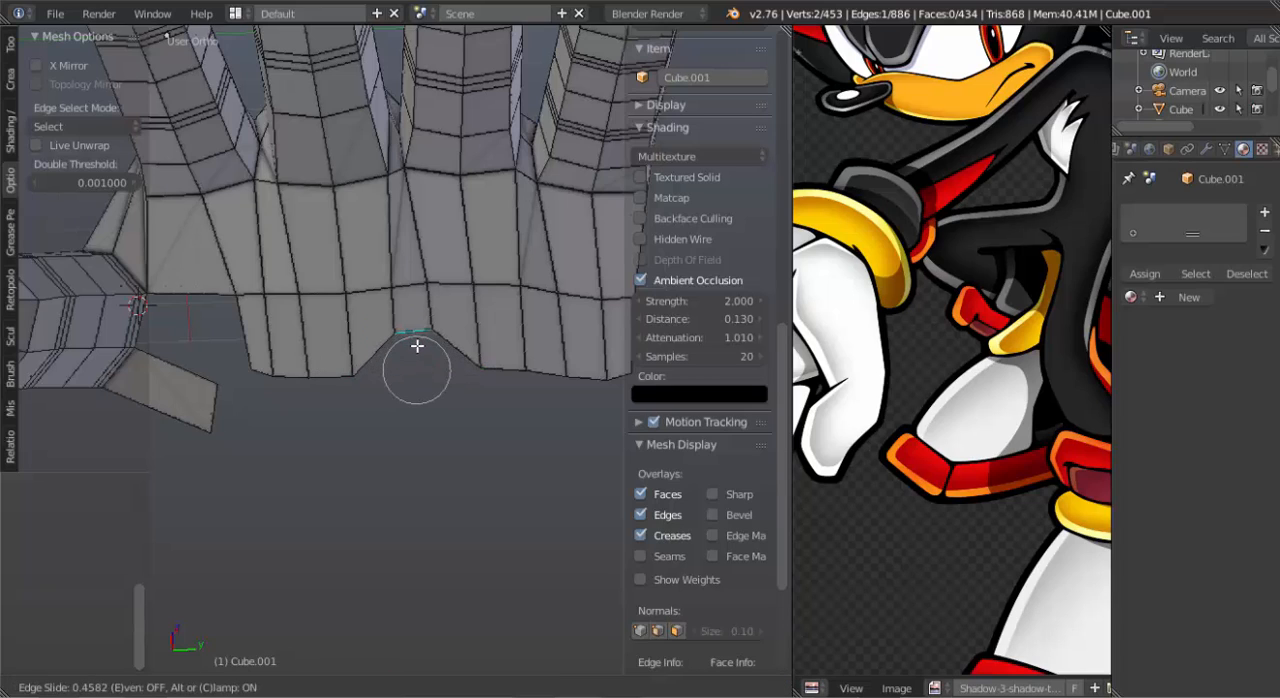
pyautogui.click(417, 345)
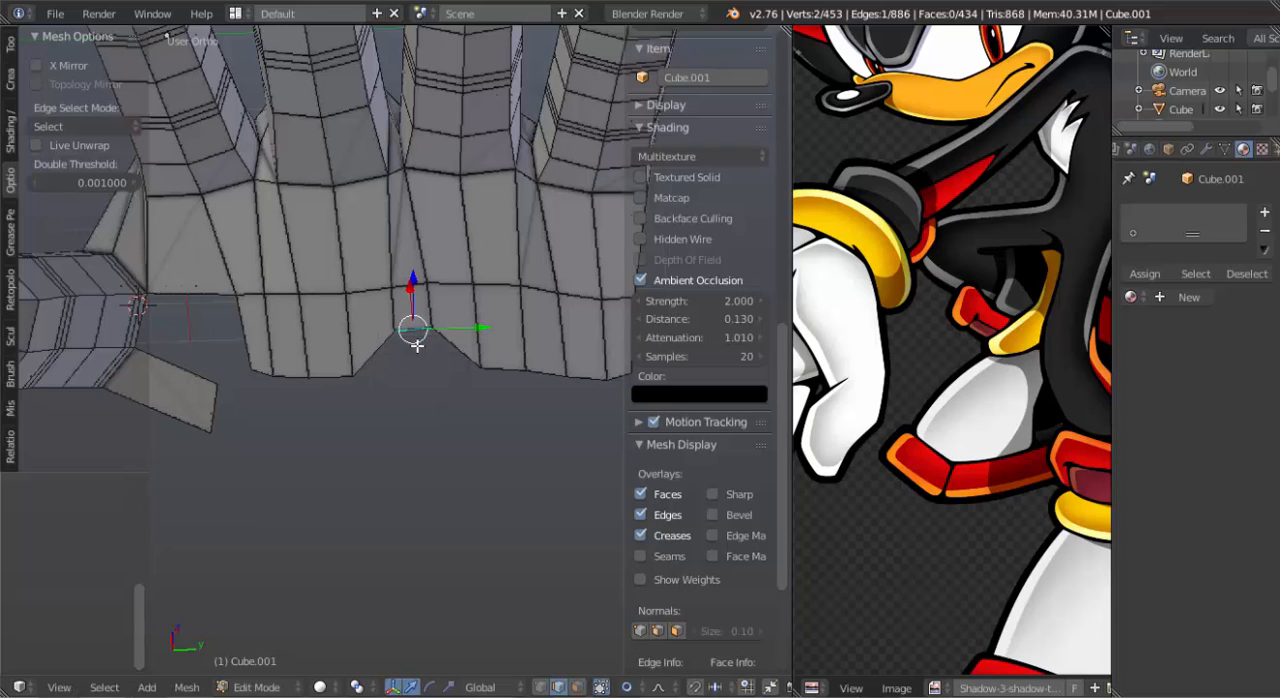
# Delete the vertices along the palm surface's open wrist edge.
pyautogui.press('x')
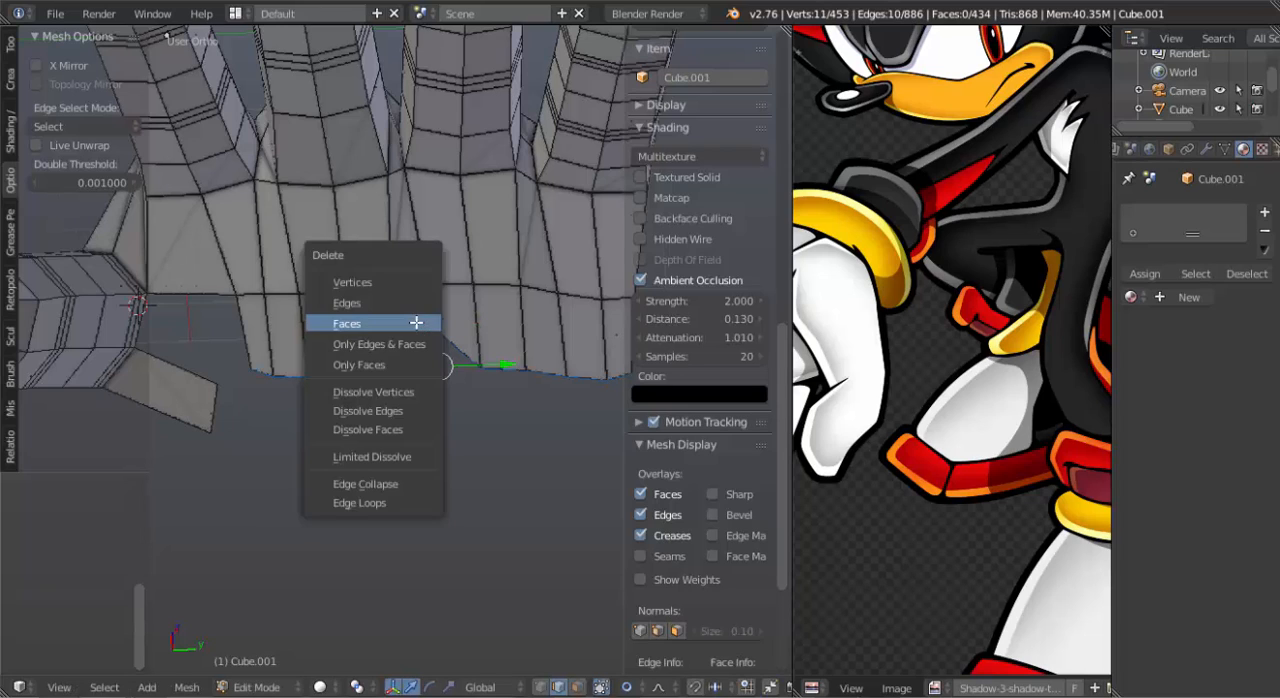
pyautogui.click(414, 288)
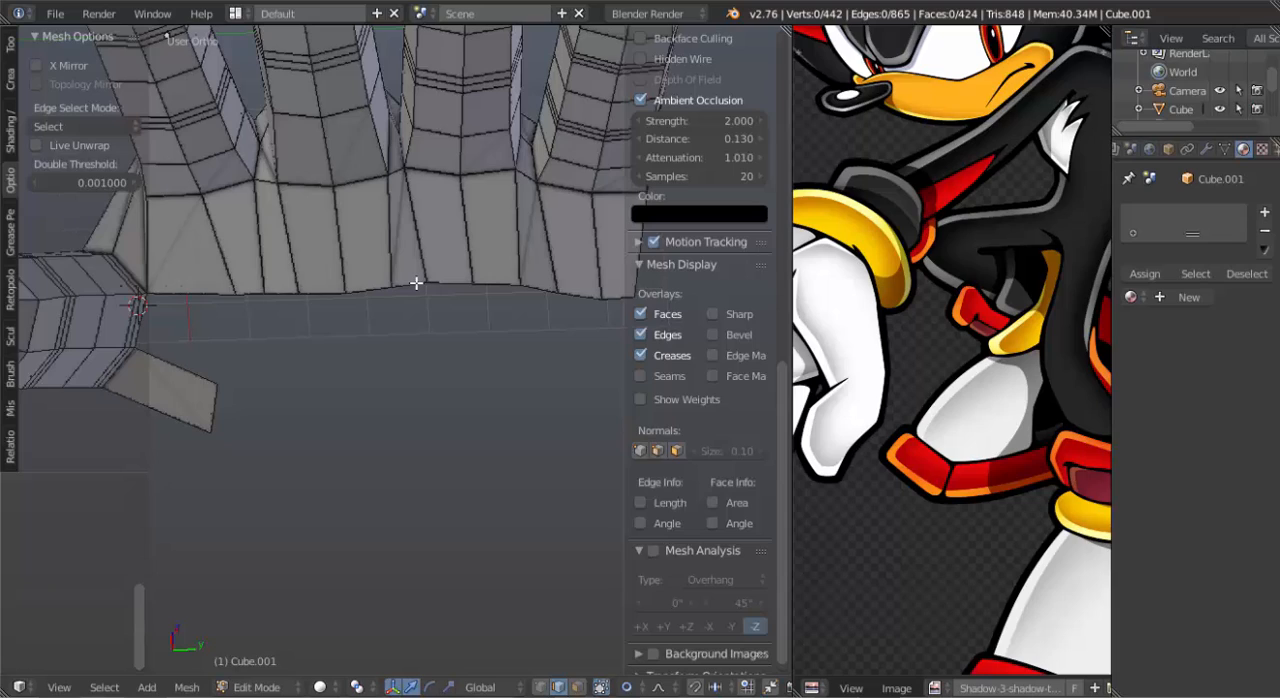
# Slide the palm border edge below the gap between the second and third fingers inward and fill the notch with a face.
pyautogui.rightClick(416, 283)
pyautogui.press('g')
pyautogui.press('g')
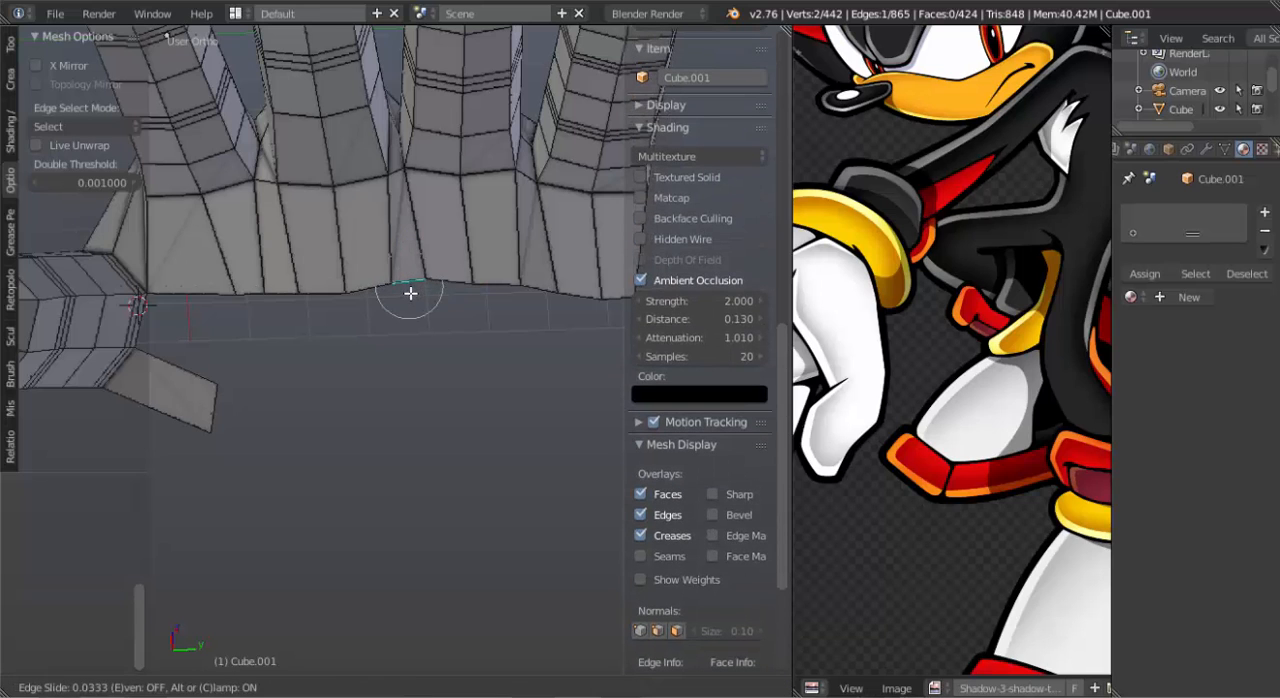
pyautogui.click(409, 280)
pyautogui.press('f')
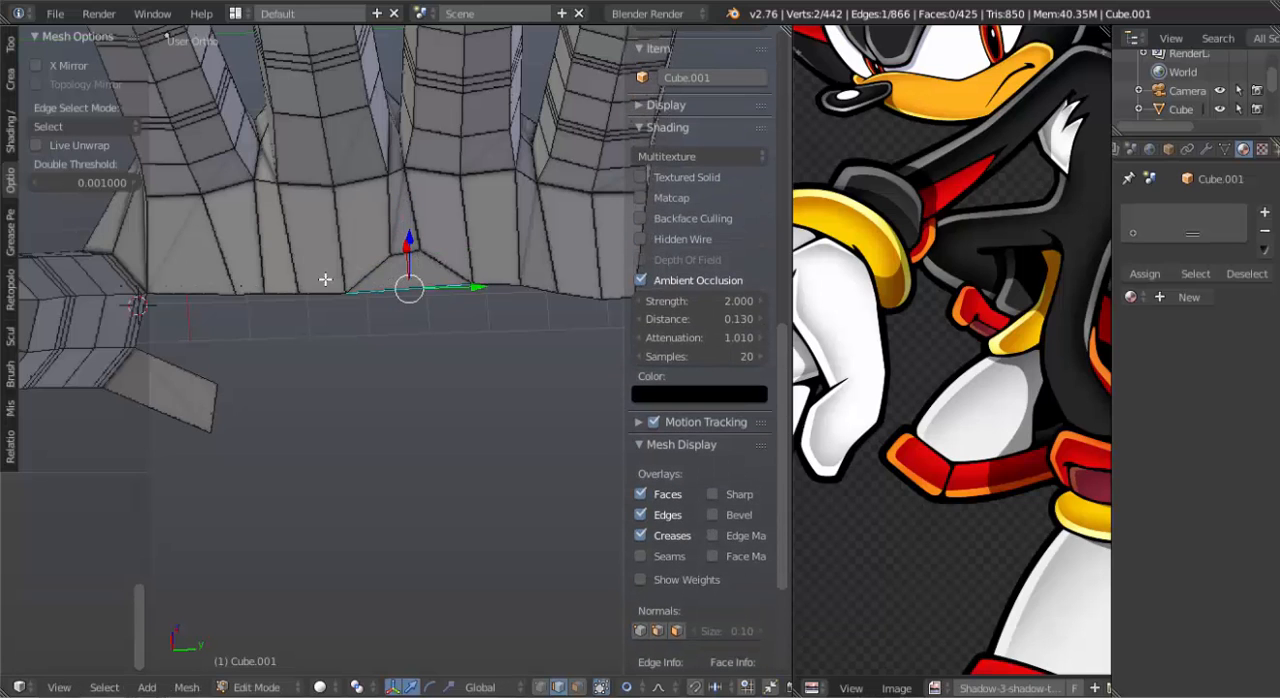
# Select the palm border edge below the gap between the first finger beside the thumb and the second finger.
pyautogui.rightClick(290, 282)
pyautogui.rightClick(282, 293)
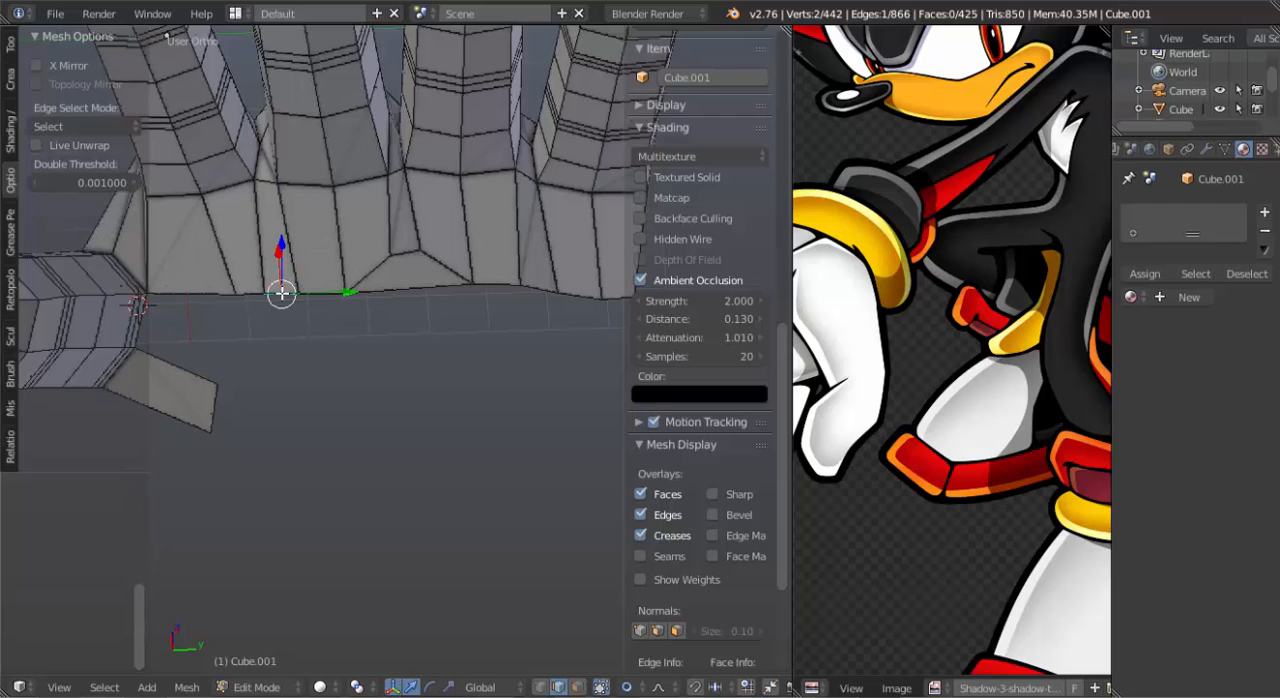
pyautogui.press('f')
pyautogui.press('f')
pyautogui.hotkey('ctrl', 'z')
pyautogui.hotkey('ctrl', 'z')
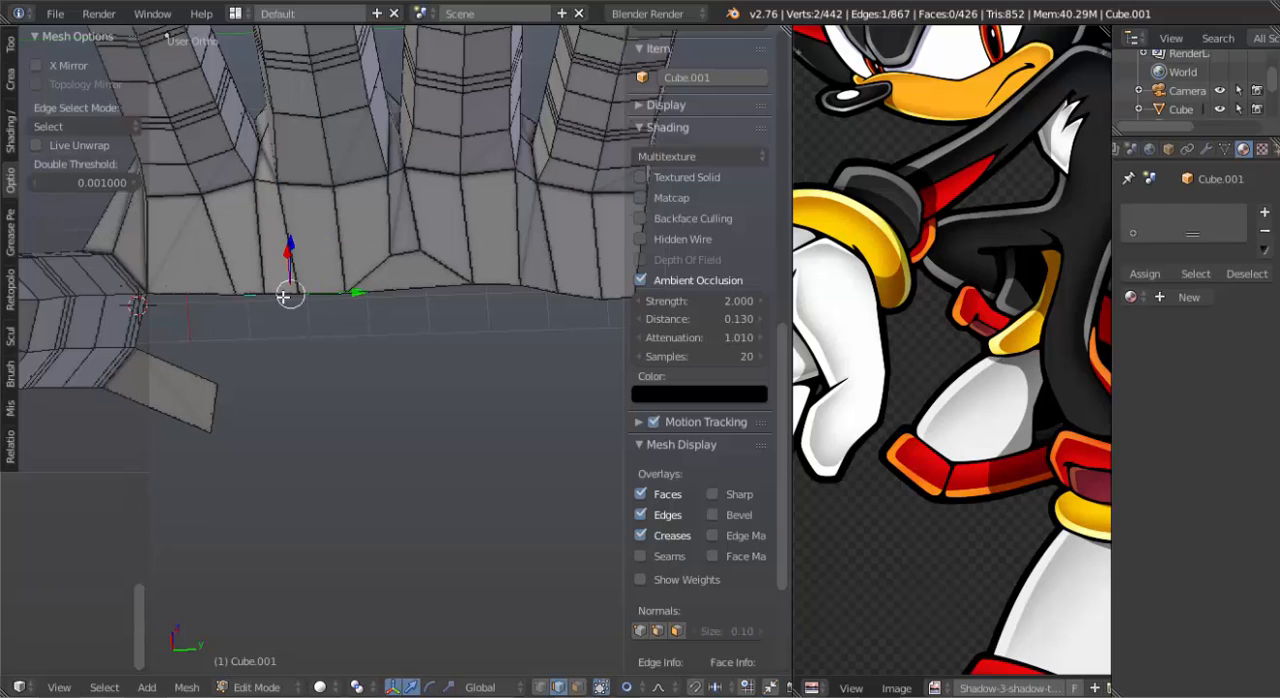
# Slide the selected palm border edge inward toward the fingers and fill the notch below it with a face.
pyautogui.press('g')
pyautogui.press('g')
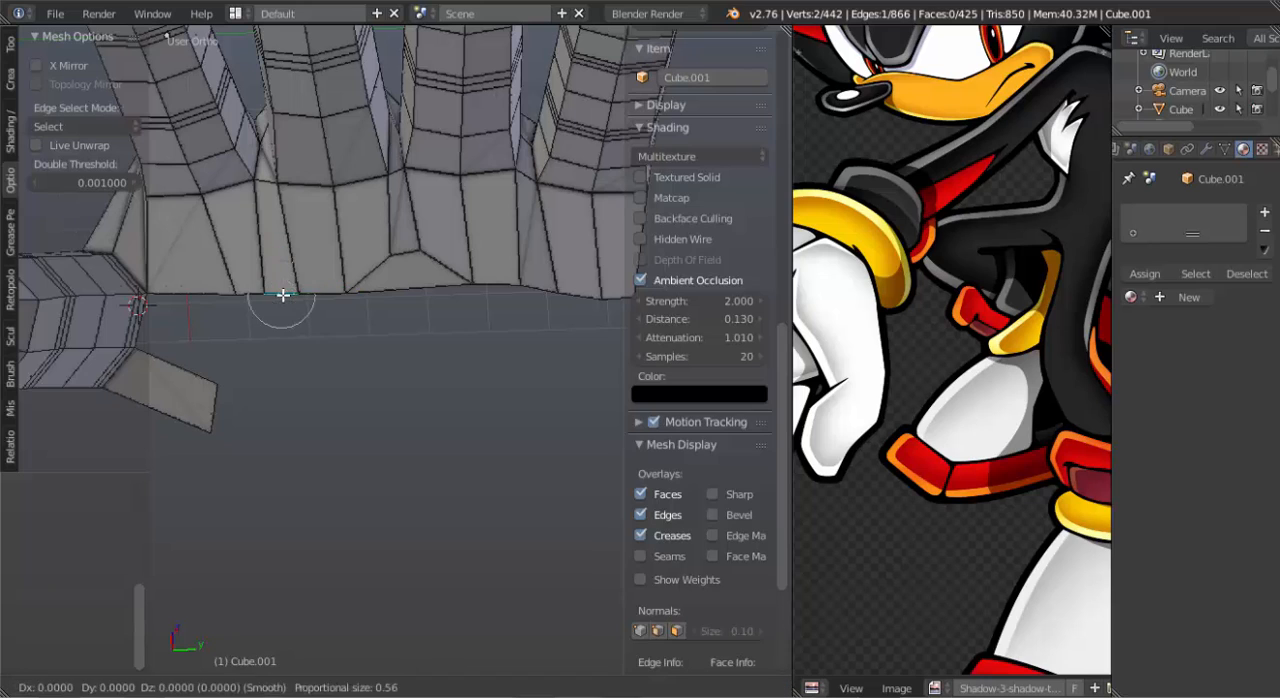
pyautogui.click(282, 272)
pyautogui.press('f')
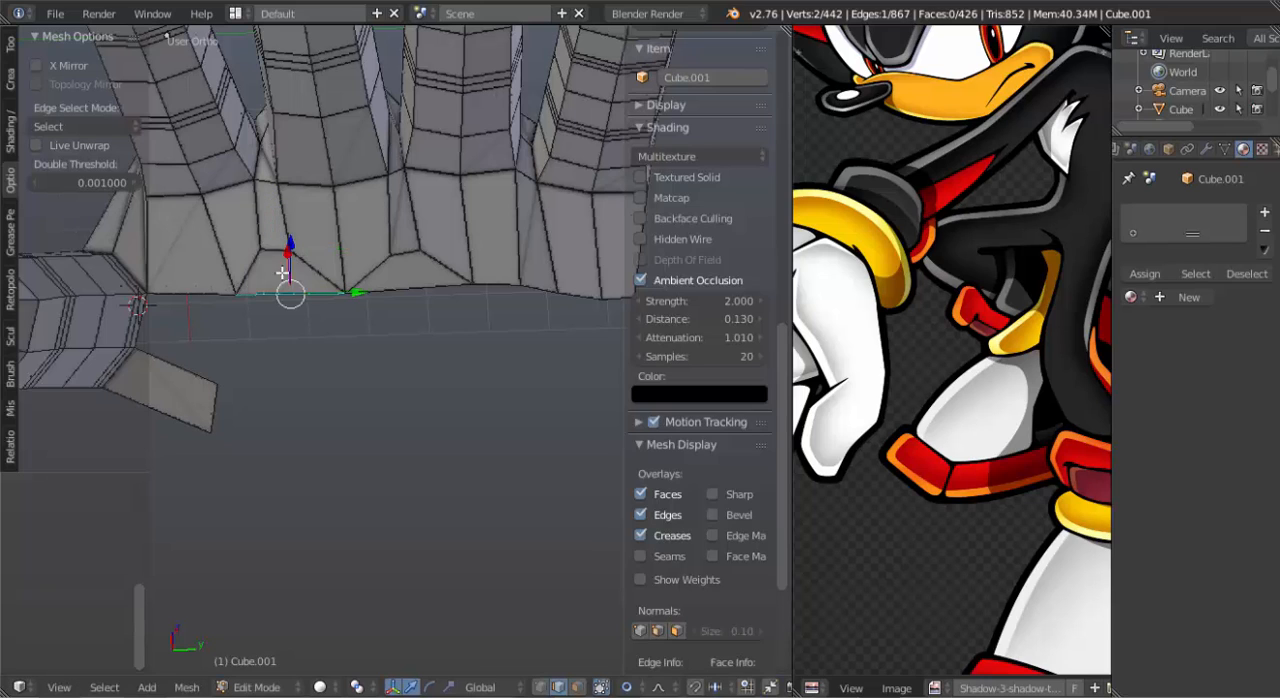
# Slide the palm border edge below the gap between the third and outermost fingers about 0.41 inward and fill the notch with a face.
pyautogui.moveTo(365, 289); pyautogui.dragTo(365, 324, button='middle')
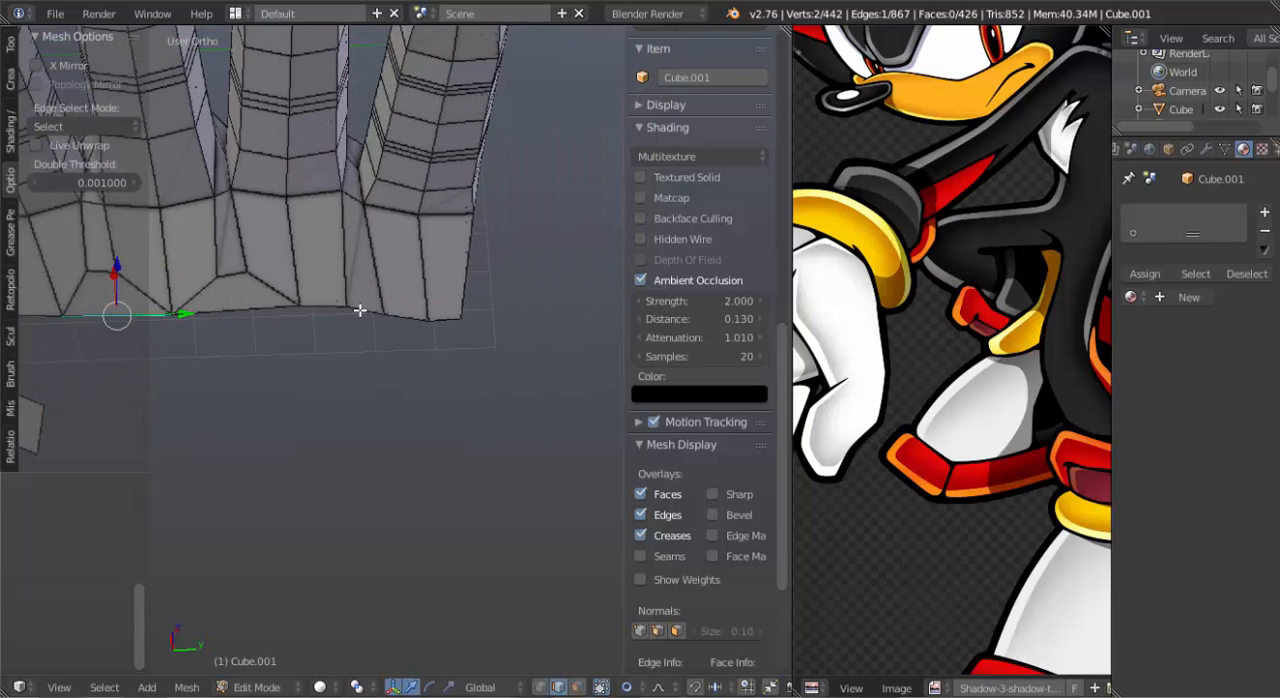
pyautogui.rightClick(360, 311)
pyautogui.press('g')
pyautogui.press('g')
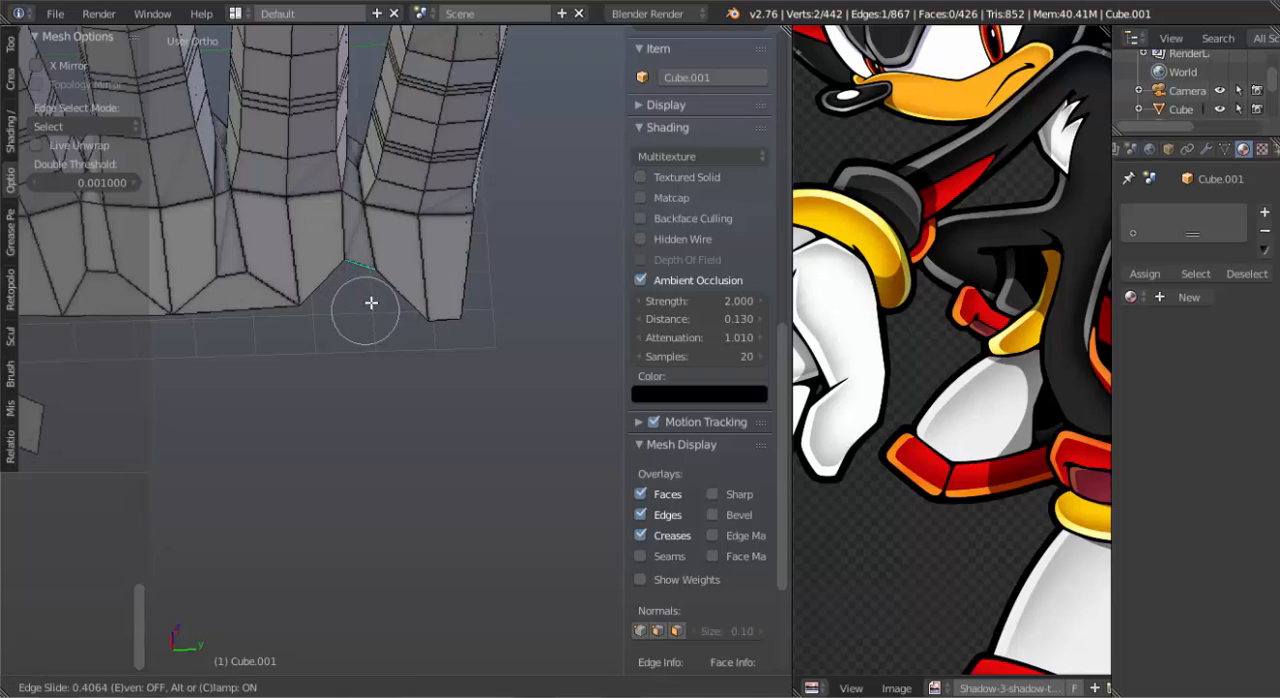
pyautogui.click(371, 303)
pyautogui.press('f')
# Examine the paired palm faces at the bases of the second and third fingers by selecting them in face mode.
pyautogui.scroll(-3, 369, 303)
pyautogui.moveTo(369, 301); pyautogui.dragTo(337, 314, button='middle')
pyautogui.scroll(2, 330, 206)
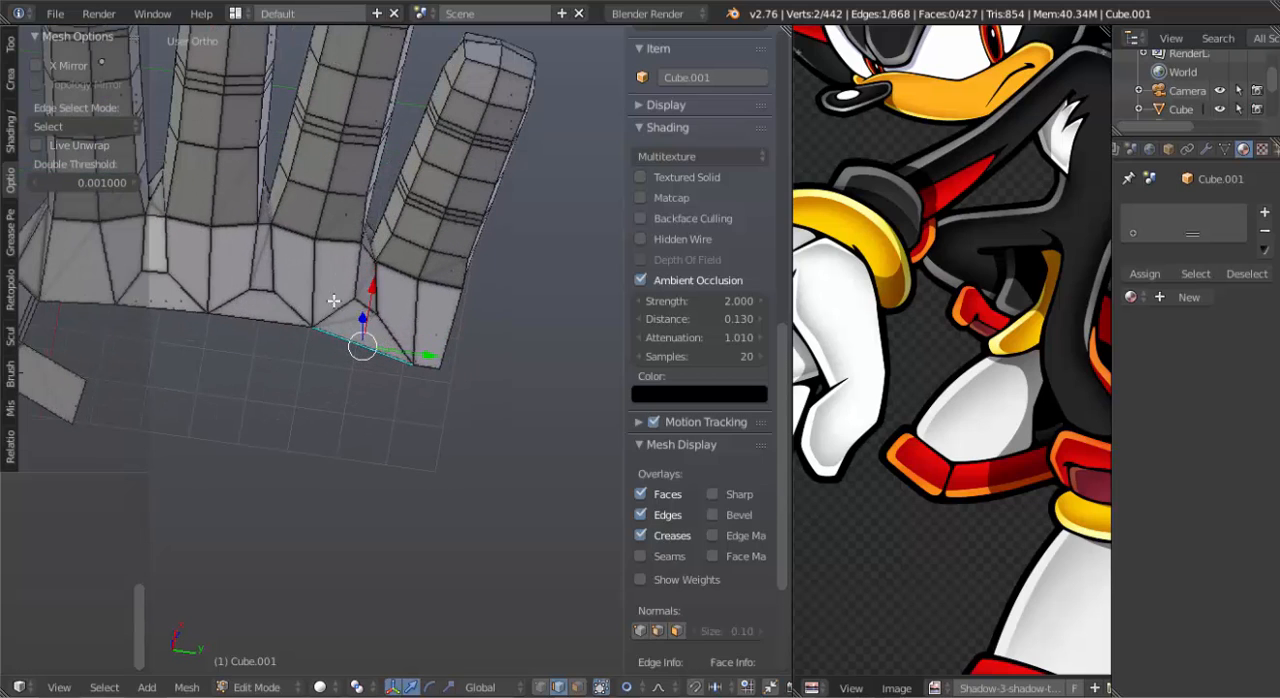
pyautogui.hotkey('ctrl', 'Tab')
pyautogui.click(275, 317)
pyautogui.click(337, 272)
pyautogui.keyDown('shift'); pyautogui.click(274, 250); pyautogui.keyUp('shift')
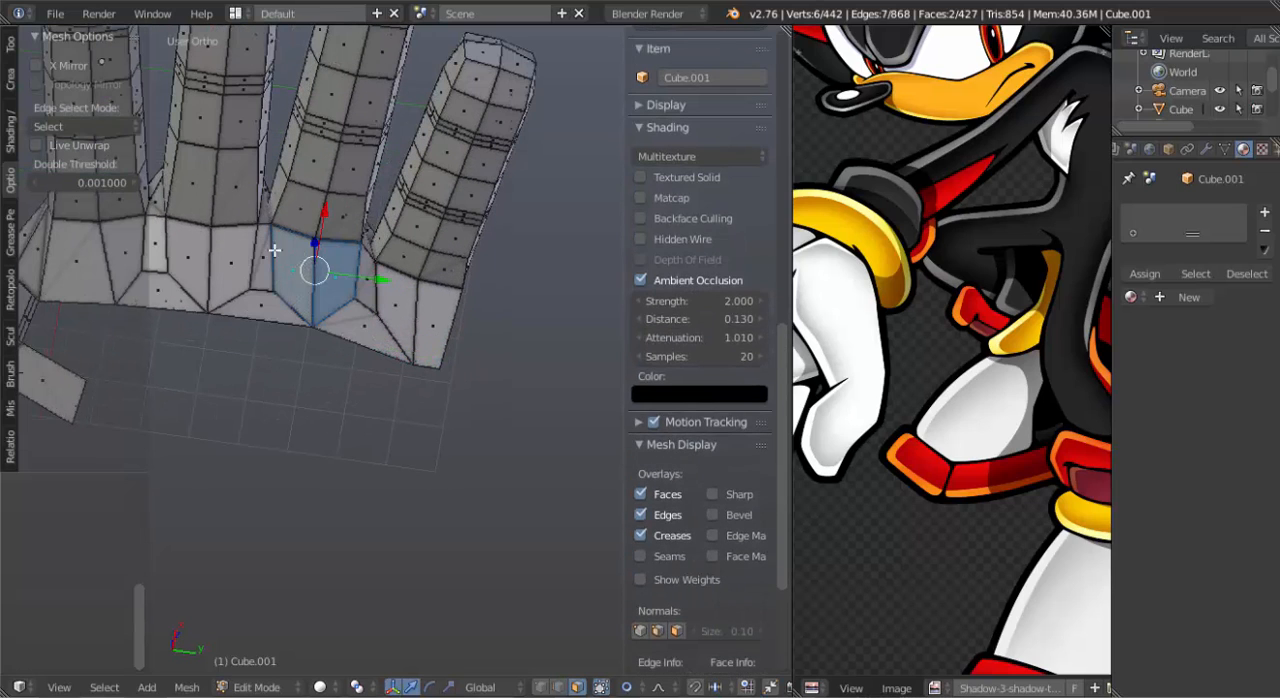
pyautogui.click(219, 265)
pyautogui.keyDown('shift'); pyautogui.click(200, 256); pyautogui.keyUp('shift')
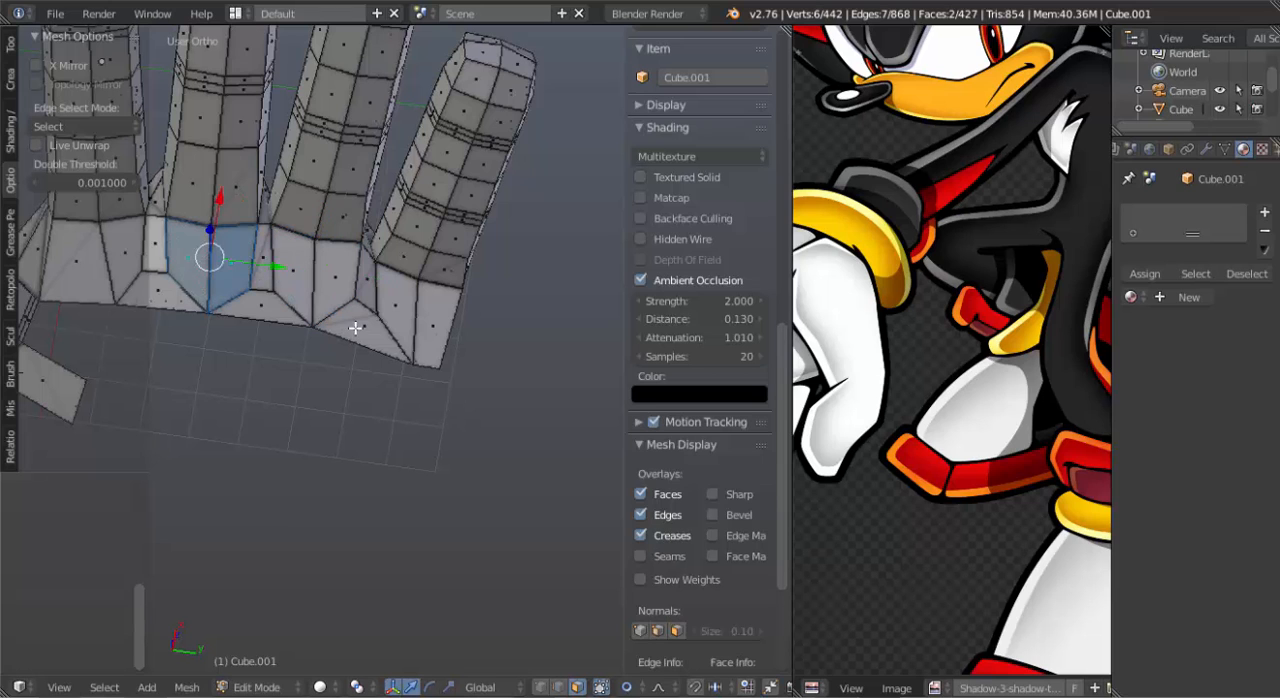
pyautogui.moveTo(383, 337); pyautogui.dragTo(347, 357, button='middle')
# Select the four palm border edges from the first finger to the outer side in edge mode and extrude them toward the wrist.
pyautogui.hotkey('ctrl', 'Tab')
pyautogui.click(330, 302)
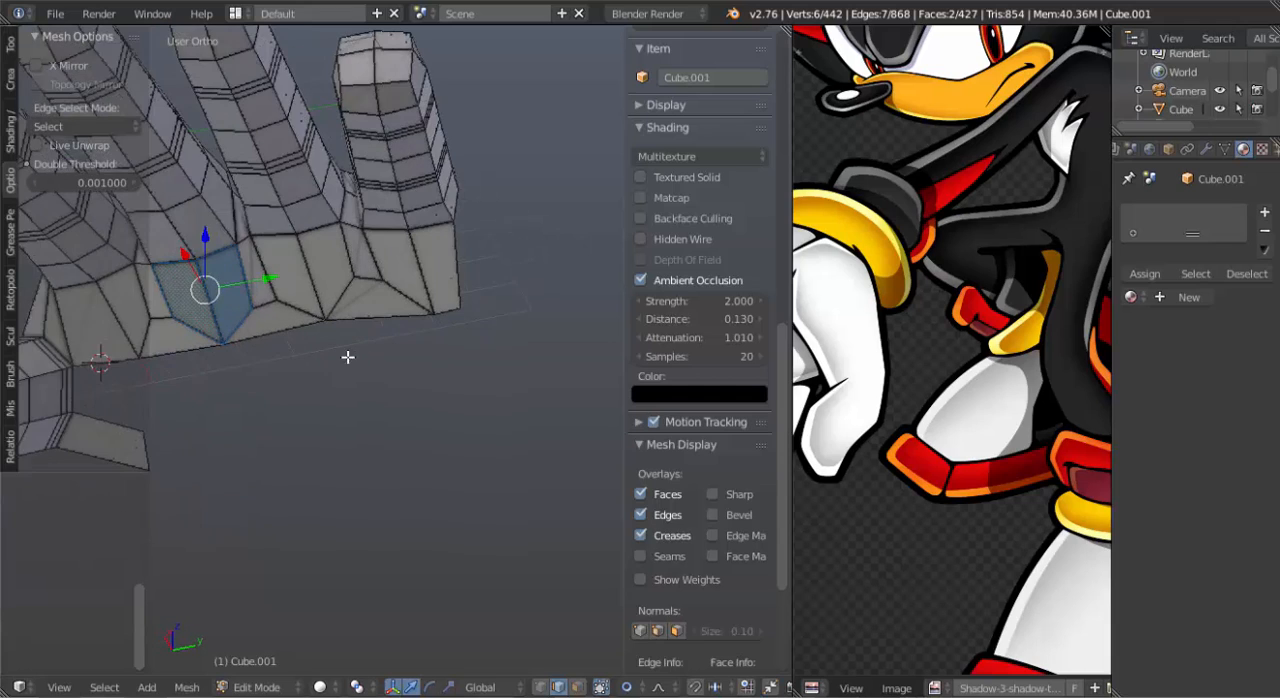
pyautogui.moveTo(245, 340); pyautogui.dragTo(289, 330, button='middle')
pyautogui.click(230, 344)
pyautogui.click(279, 347)
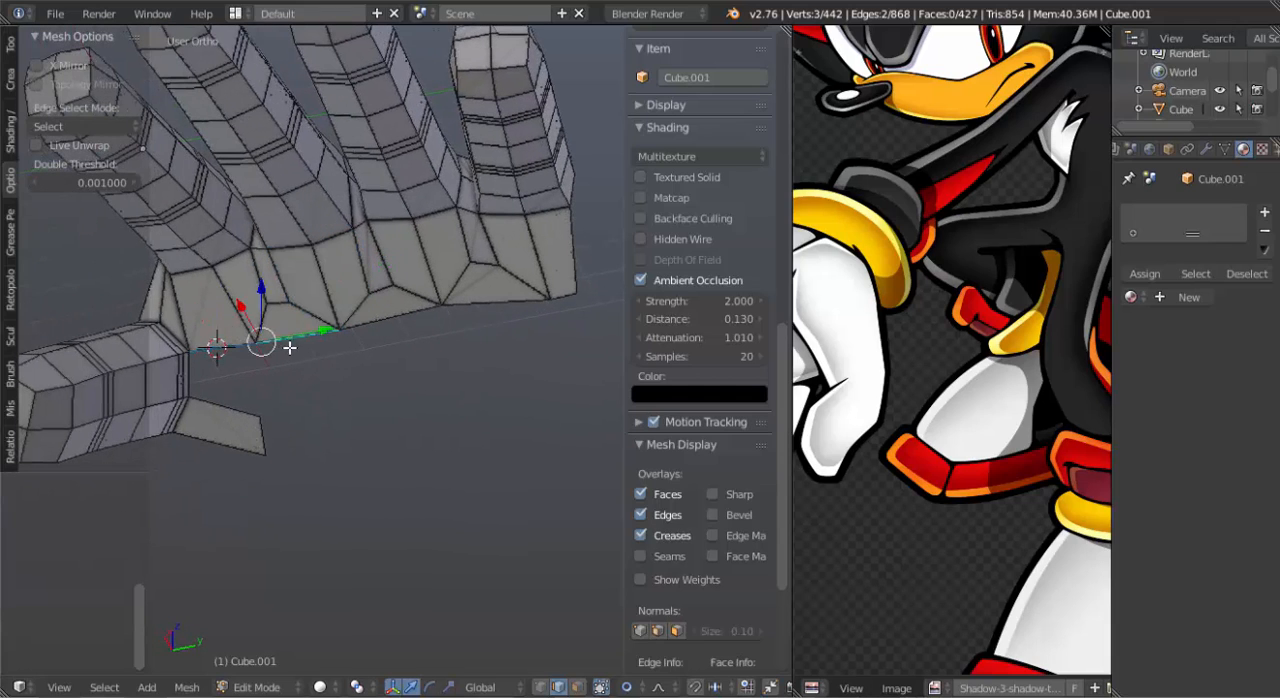
pyautogui.click(292, 344)
pyautogui.keyDown('shift'); pyautogui.click(380, 328); pyautogui.keyUp('shift')
pyautogui.keyDown('shift'); pyautogui.click(465, 303); pyautogui.keyUp('shift')
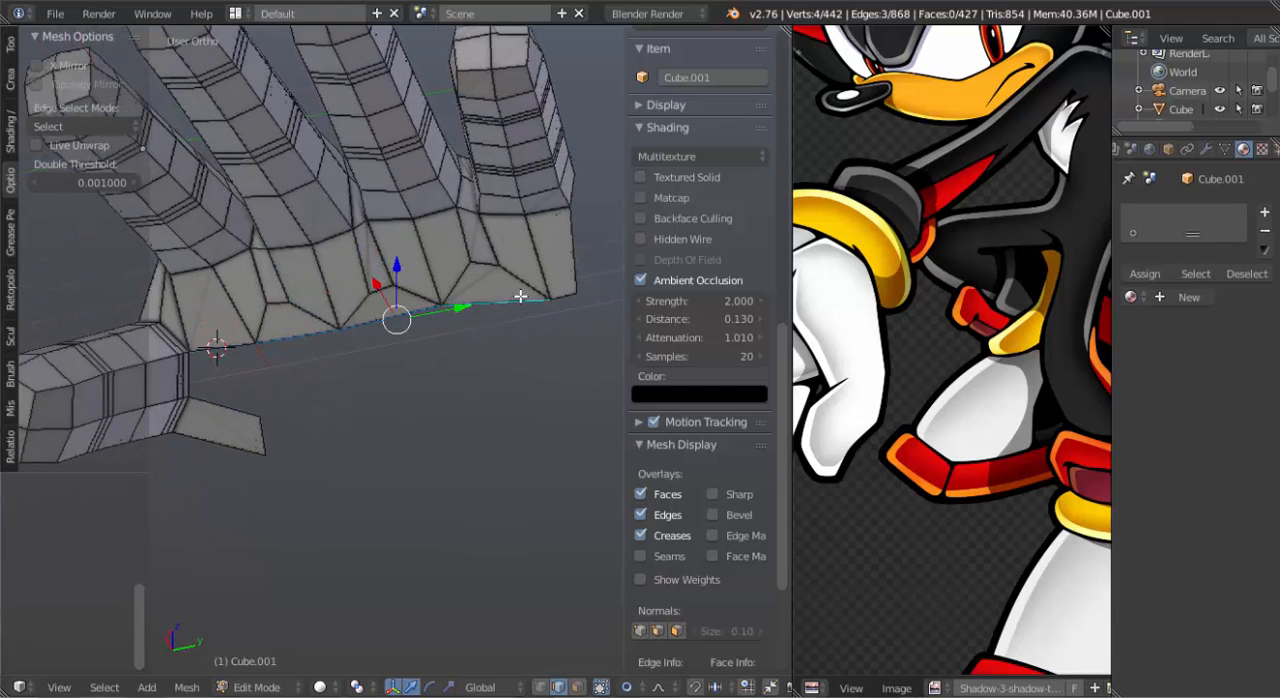
pyautogui.keyDown('shift'); pyautogui.click(555, 293); pyautogui.keyUp('shift')
pyautogui.moveTo(508, 304); pyautogui.dragTo(391, 366, button='middle')
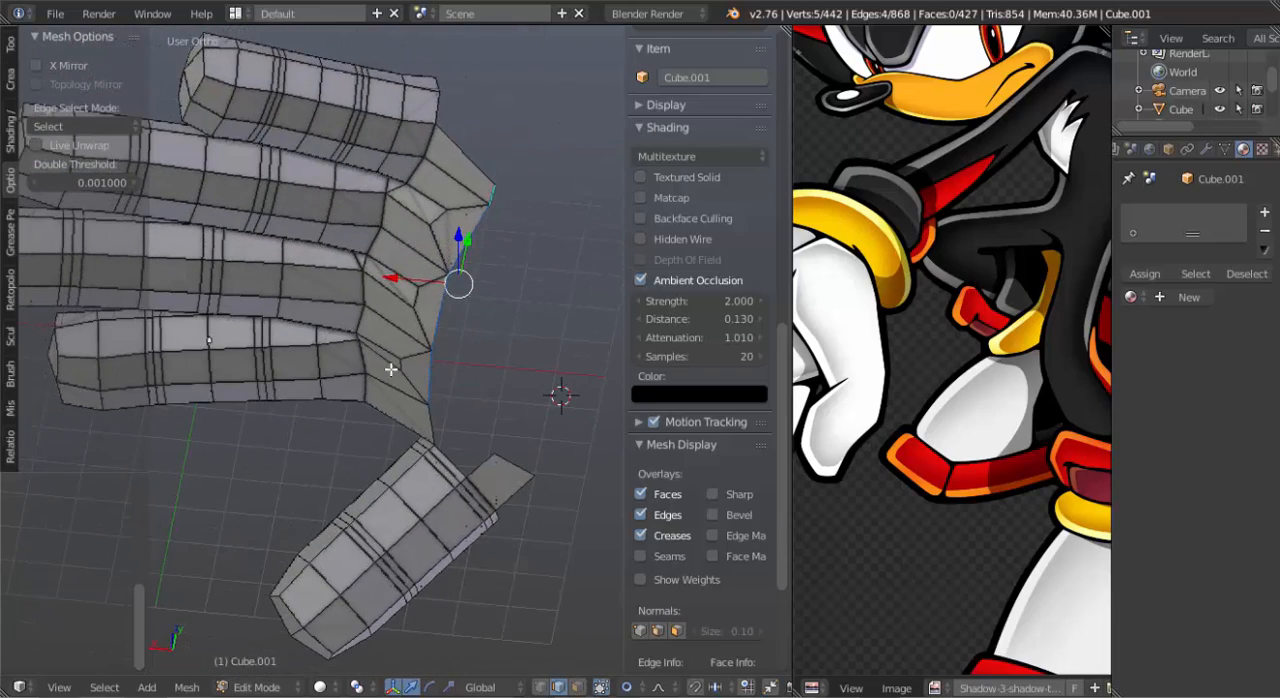
pyautogui.press('e')
pyautogui.click(491, 391)
# Fill a face from the thumb rim's inner edge across to the palm surface.
pyautogui.moveTo(436, 428); pyautogui.dragTo(288, 382, button='middle')
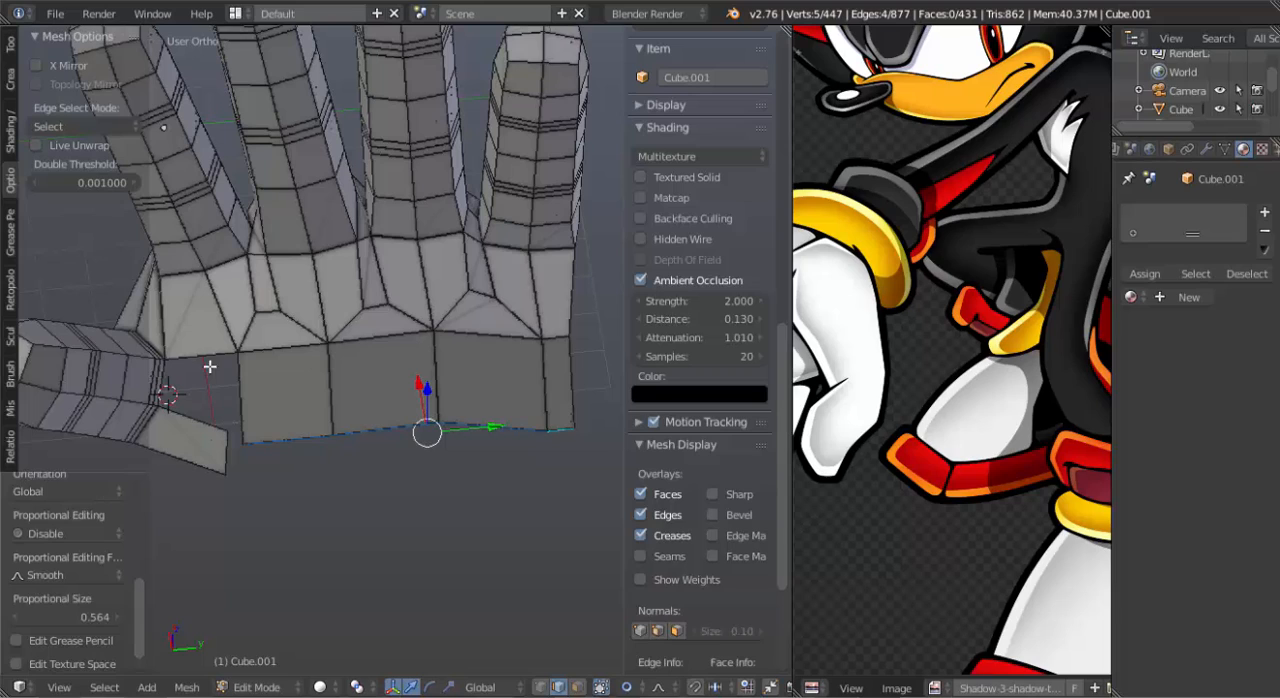
pyautogui.rightClick(170, 386)
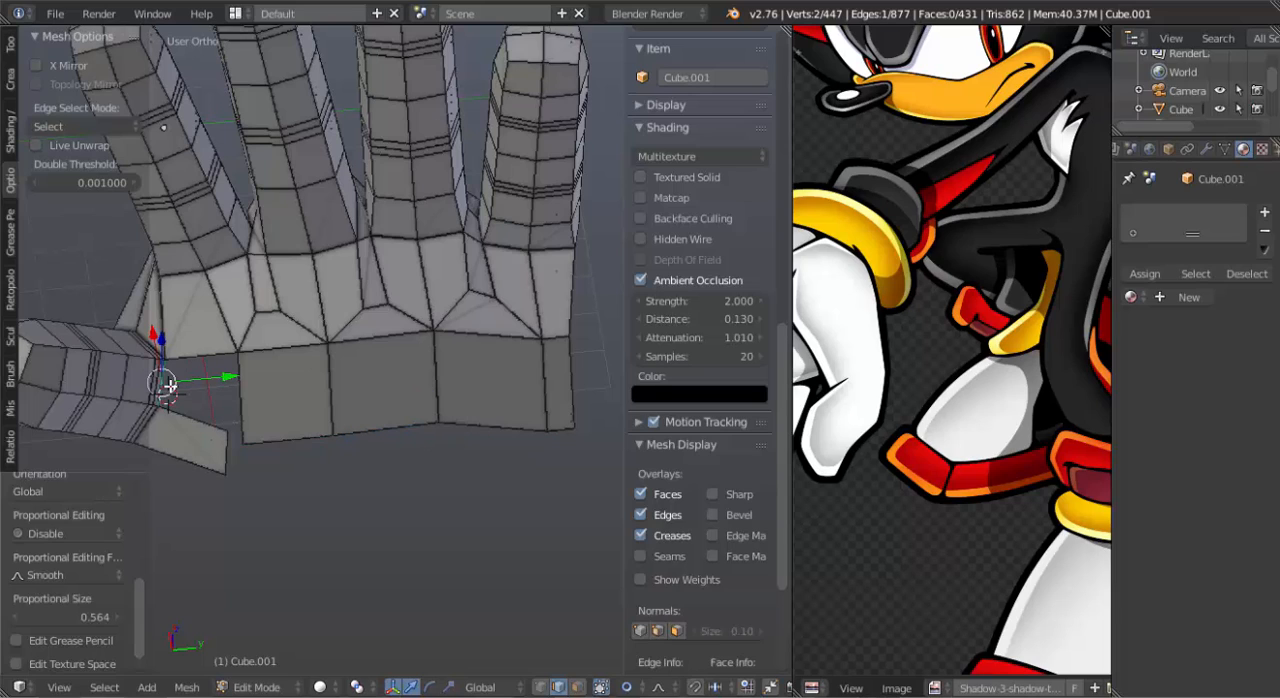
pyautogui.press('e')
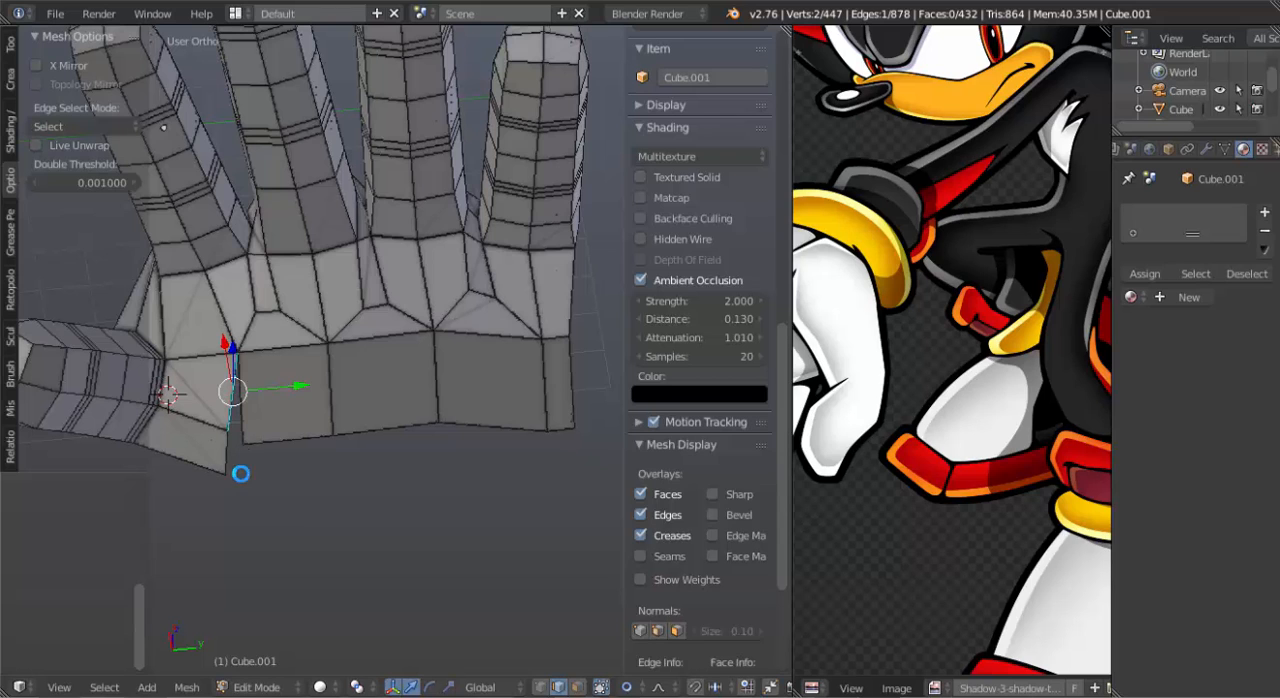
# In vertex mode, merge the new thumb-side face's lower corner and the adjacent corner of the extruded palm at their centre.
pyautogui.moveTo(240, 474)
pyautogui.mouseDown(button='middle')
pyautogui.moveTo(238, 512)
pyautogui.moveTo(238, 498)
pyautogui.mouseUp(button='middle')
pyautogui.hotkey('ctrl', 'Tab')
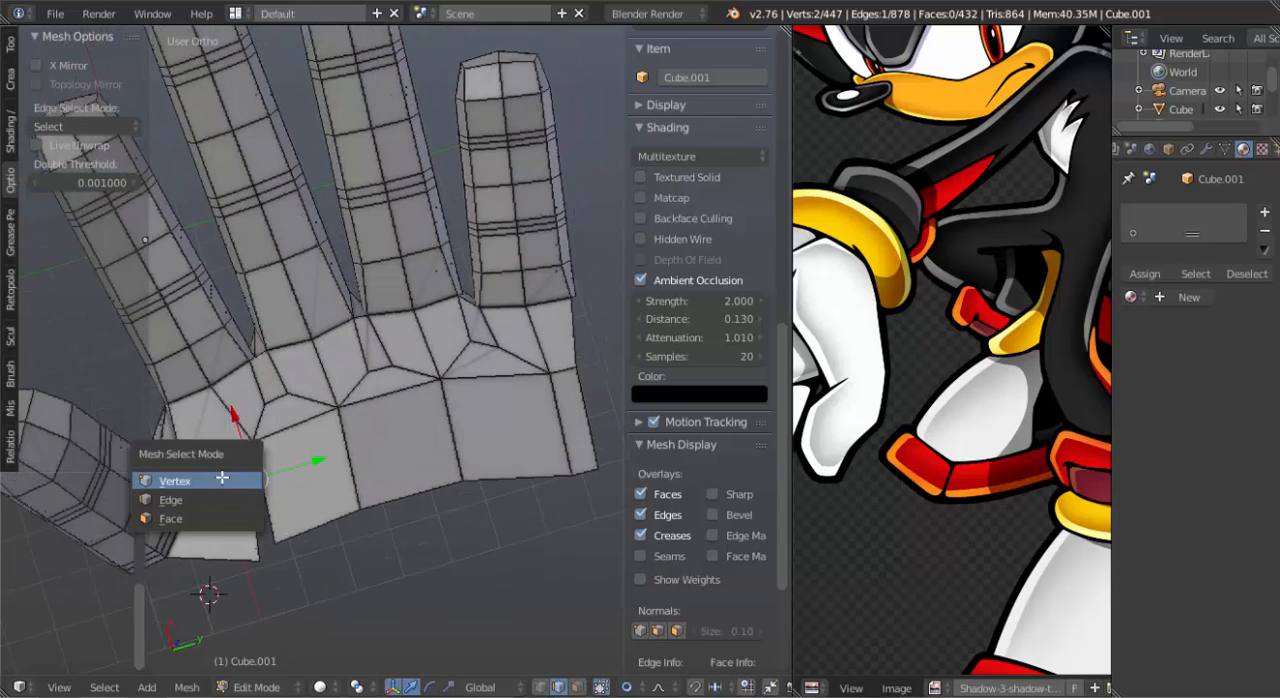
pyautogui.click(250, 474)
pyautogui.hotkey('alt', 'm')
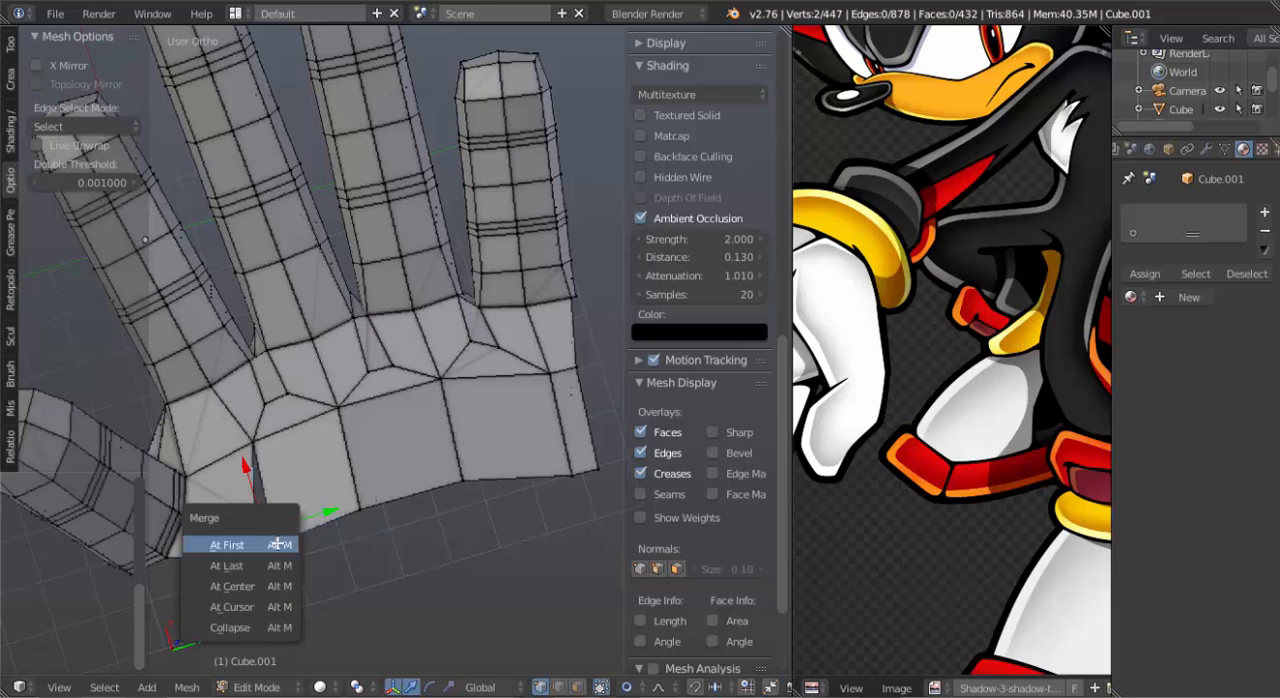
pyautogui.click(272, 582)
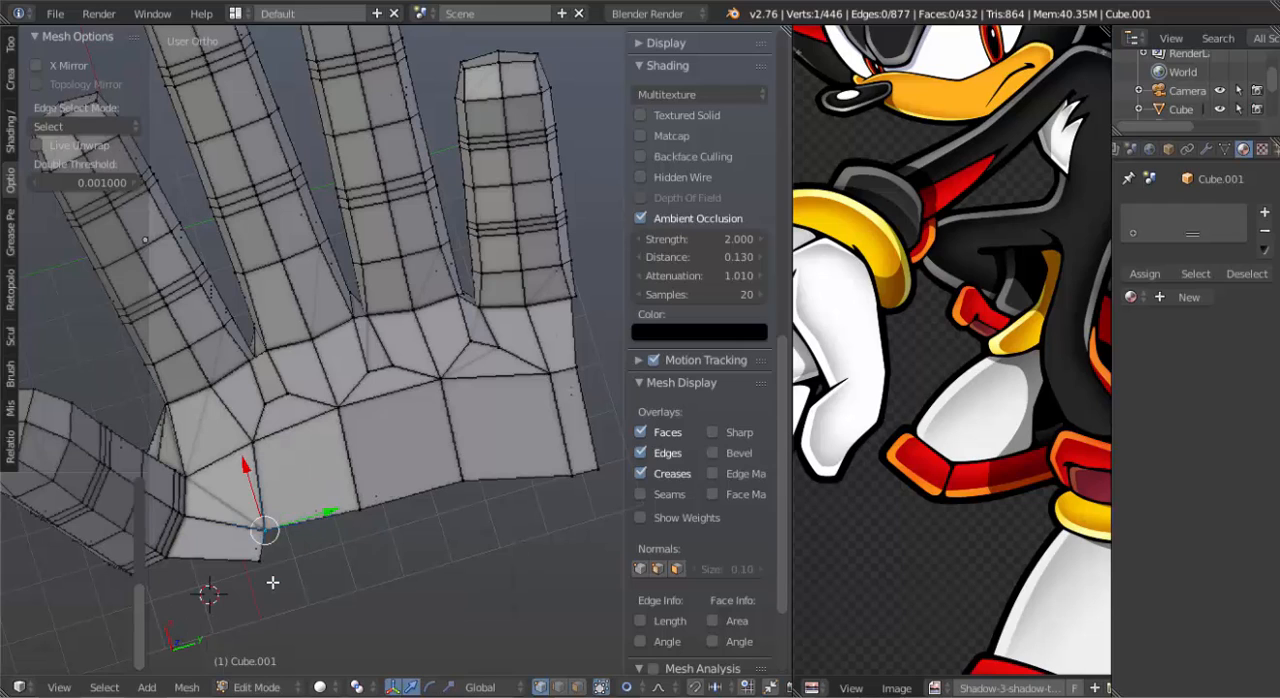
# Extrude the three outer edges of the palm's wrist border a short distance toward the wrist.
pyautogui.keyDown('shift'); pyautogui.moveTo(337, 554); pyautogui.dragTo(330, 431, button='middle'); pyautogui.keyUp('shift')
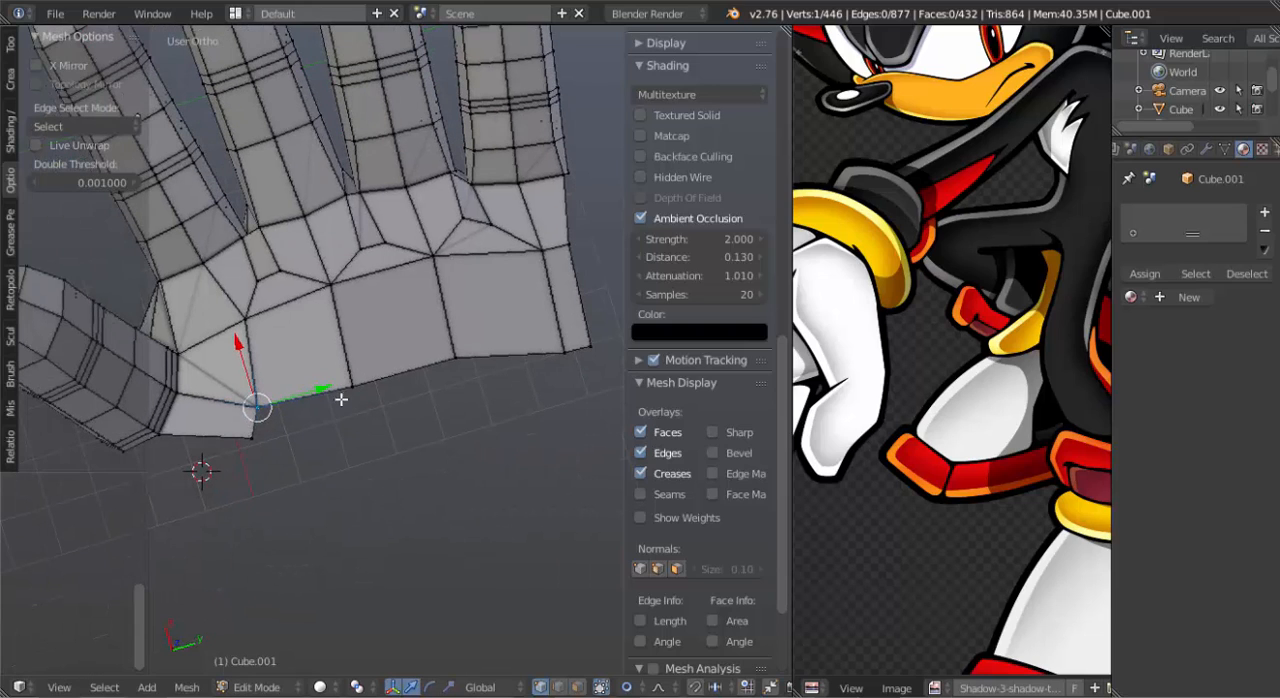
pyautogui.rightClick(342, 398)
pyautogui.rightClick(256, 433)
pyautogui.rightClick(354, 393)
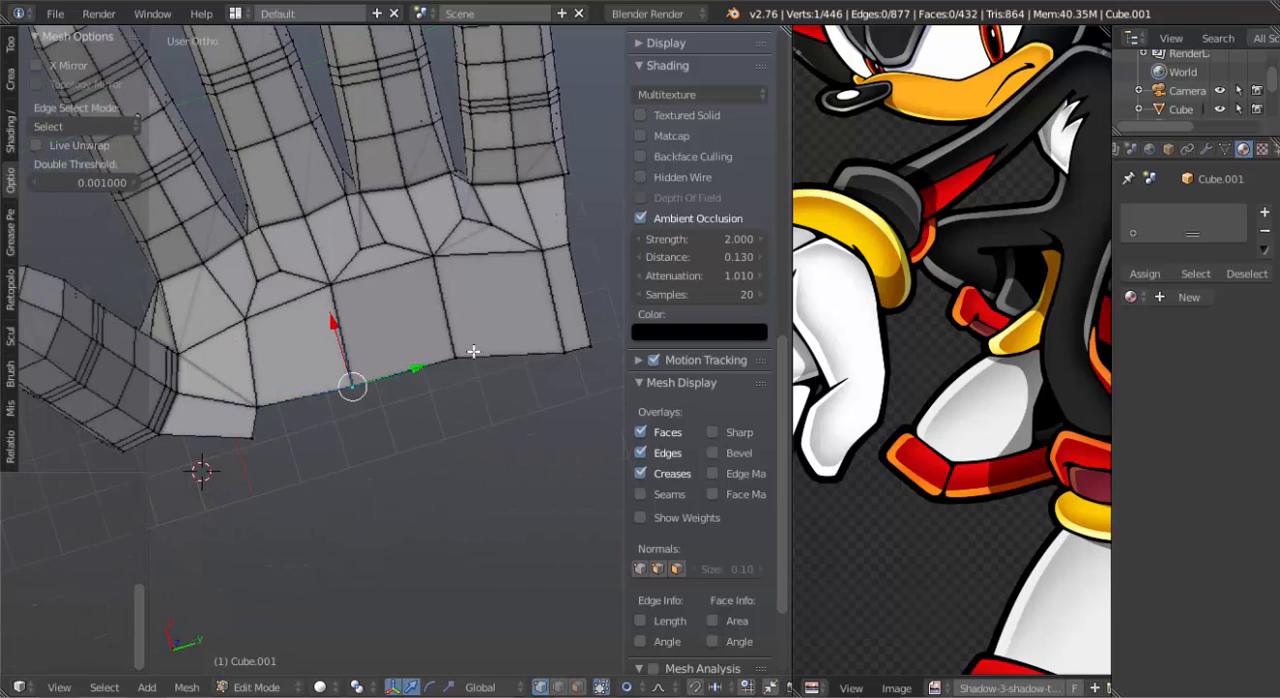
pyautogui.keyDown('shift'); pyautogui.rightClick(455, 356); pyautogui.keyUp('shift')
pyautogui.keyDown('shift'); pyautogui.rightClick(540, 347); pyautogui.keyUp('shift')
pyautogui.keyDown('shift'); pyautogui.rightClick(585, 349); pyautogui.keyUp('shift')
pyautogui.press('e')
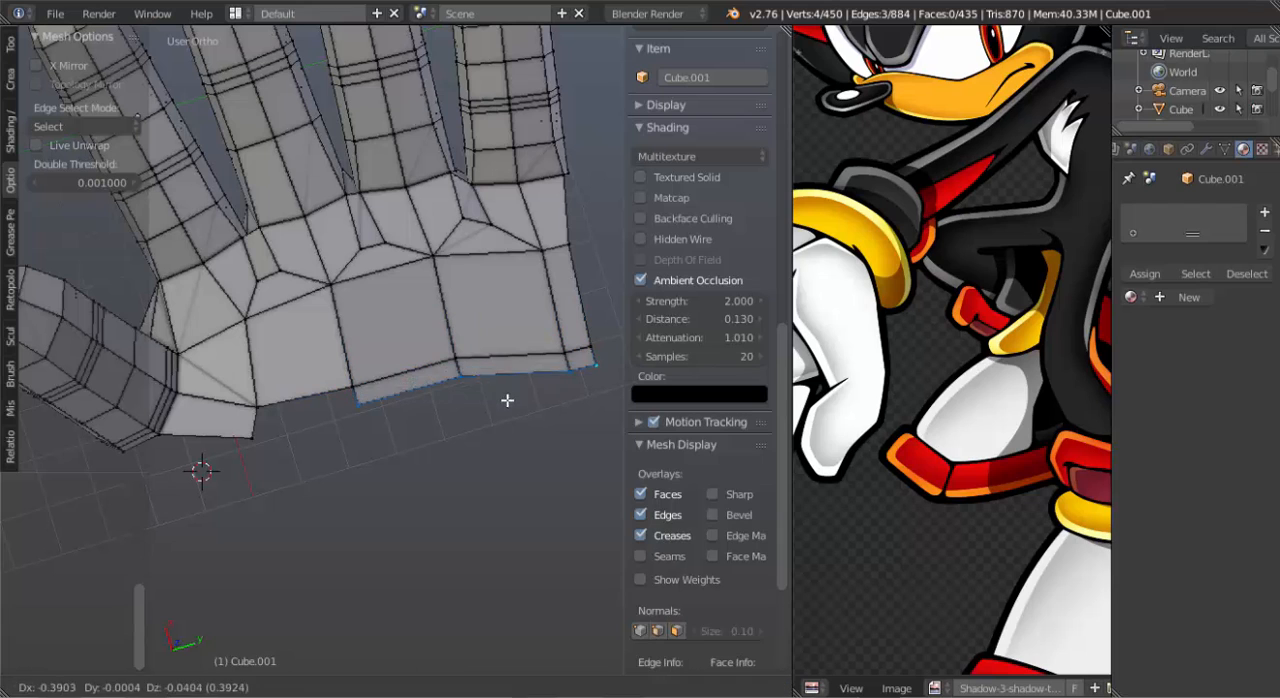
pyautogui.click(507, 410)
# Fill a face in the gap between the thumb flap and the newly extruded wrist strip.
pyautogui.rightClick(364, 382)
pyautogui.keyDown('shift'); pyautogui.rightClick(267, 388); pyautogui.keyUp('shift')
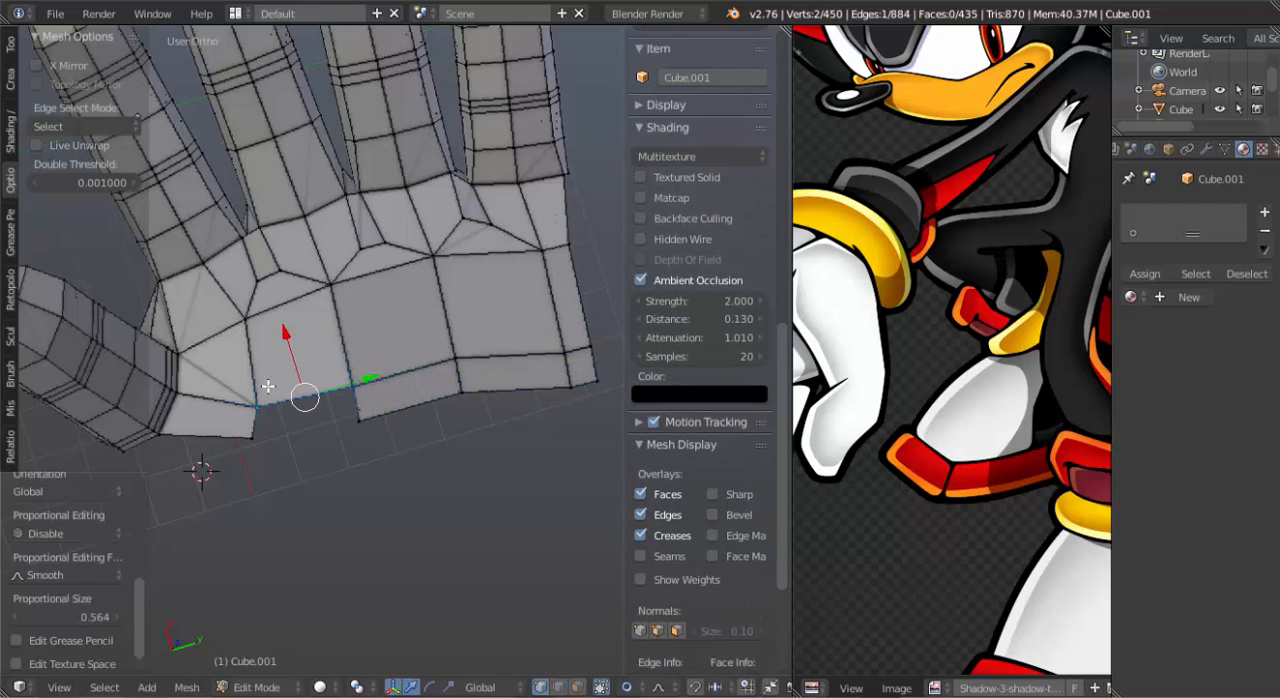
pyautogui.press('f')
# Fill a face in the remaining gap of the palm's wrist strip, beside the thumb.
pyautogui.moveTo(288, 400); pyautogui.dragTo(373, 358, button='middle')
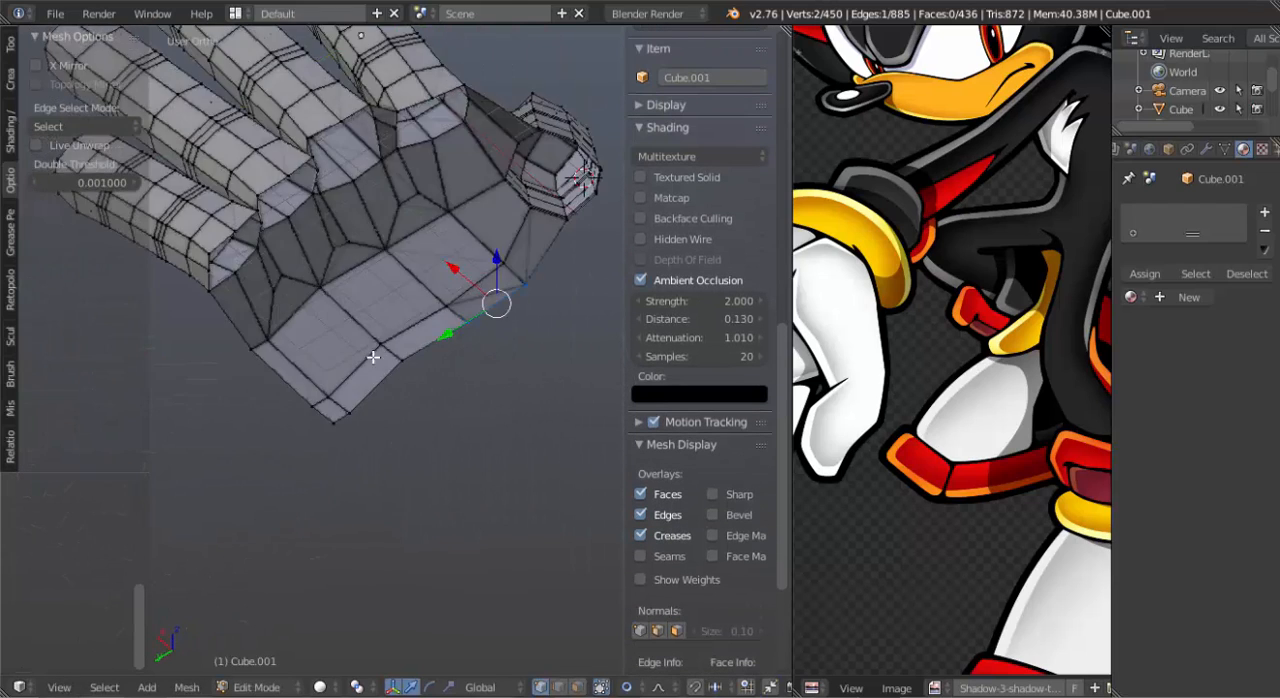
pyautogui.moveTo(263, 322); pyautogui.dragTo(280, 270, button='middle')
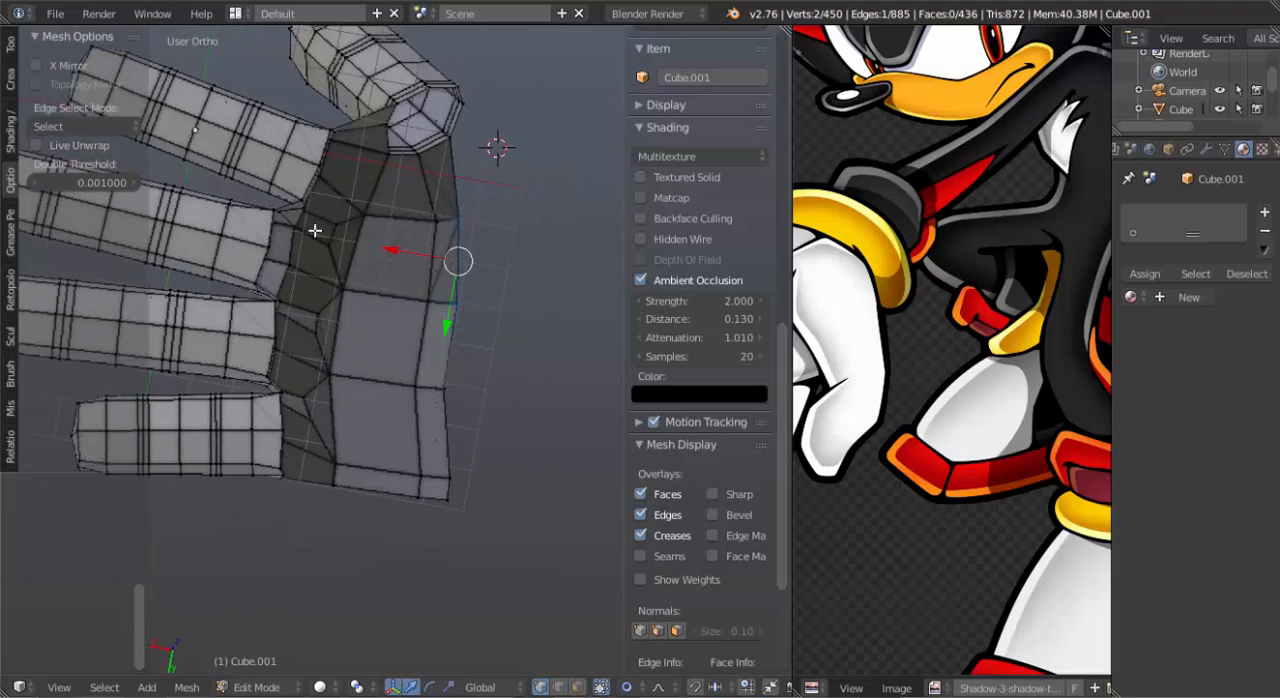
# In top view, extrude the ten edges along the back-side rim of the finger bases, from index to pinky, toward the wrist.
pyautogui.moveTo(315, 230); pyautogui.dragTo(343, 370, button='middle')
pyautogui.rightClick(425, 469)
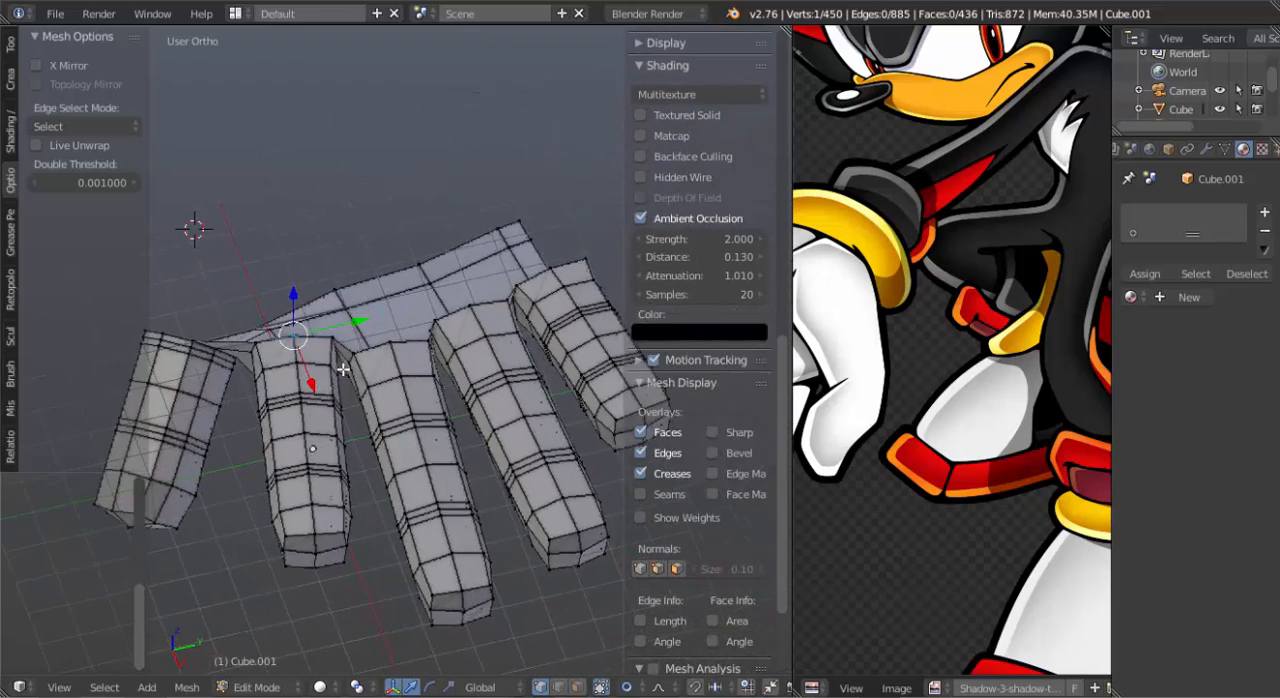
pyautogui.keyDown('shift'); pyautogui.rightClick(332, 336); pyautogui.keyUp('shift')
pyautogui.keyDown('shift'); pyautogui.rightClick(359, 358); pyautogui.keyUp('shift')
pyautogui.keyDown('shift'); pyautogui.rightClick(385, 351); pyautogui.keyUp('shift')
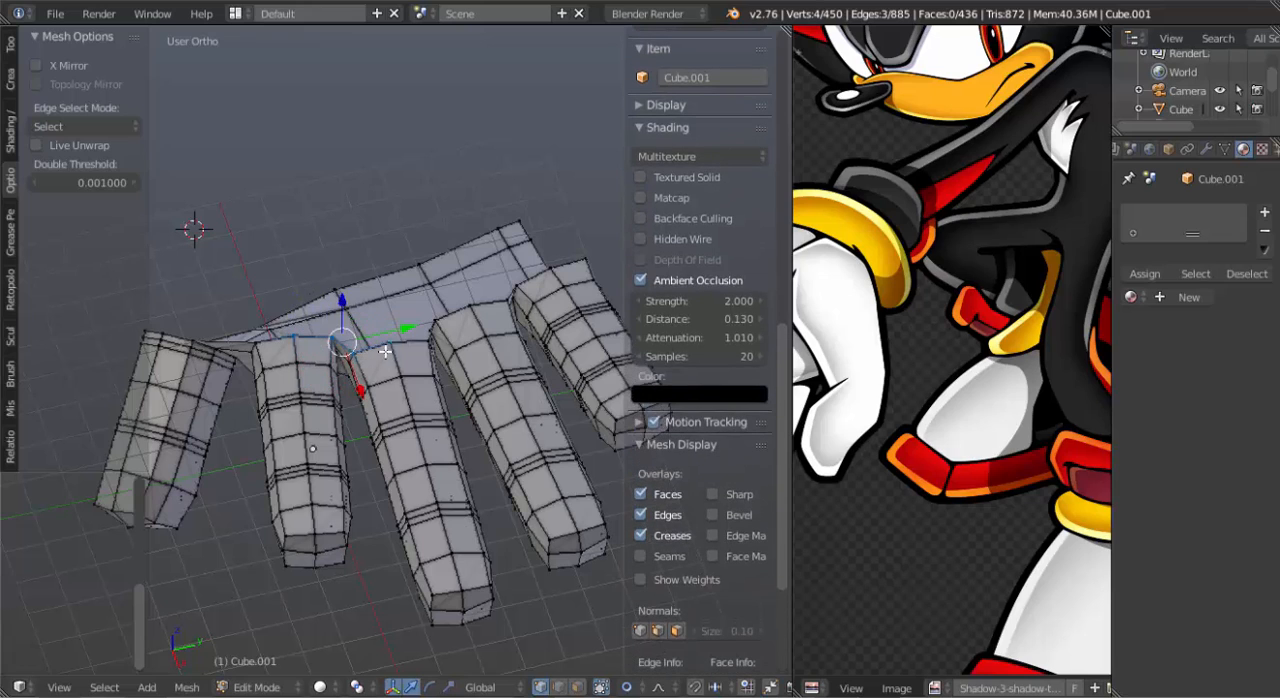
pyautogui.keyDown('shift'); pyautogui.rightClick(434, 340); pyautogui.keyUp('shift')
pyautogui.keyDown('shift'); pyautogui.rightClick(444, 322); pyautogui.keyUp('shift')
pyautogui.keyDown('shift'); pyautogui.rightClick(468, 311); pyautogui.keyUp('shift')
pyautogui.keyDown('shift'); pyautogui.rightClick(517, 288); pyautogui.keyUp('shift')
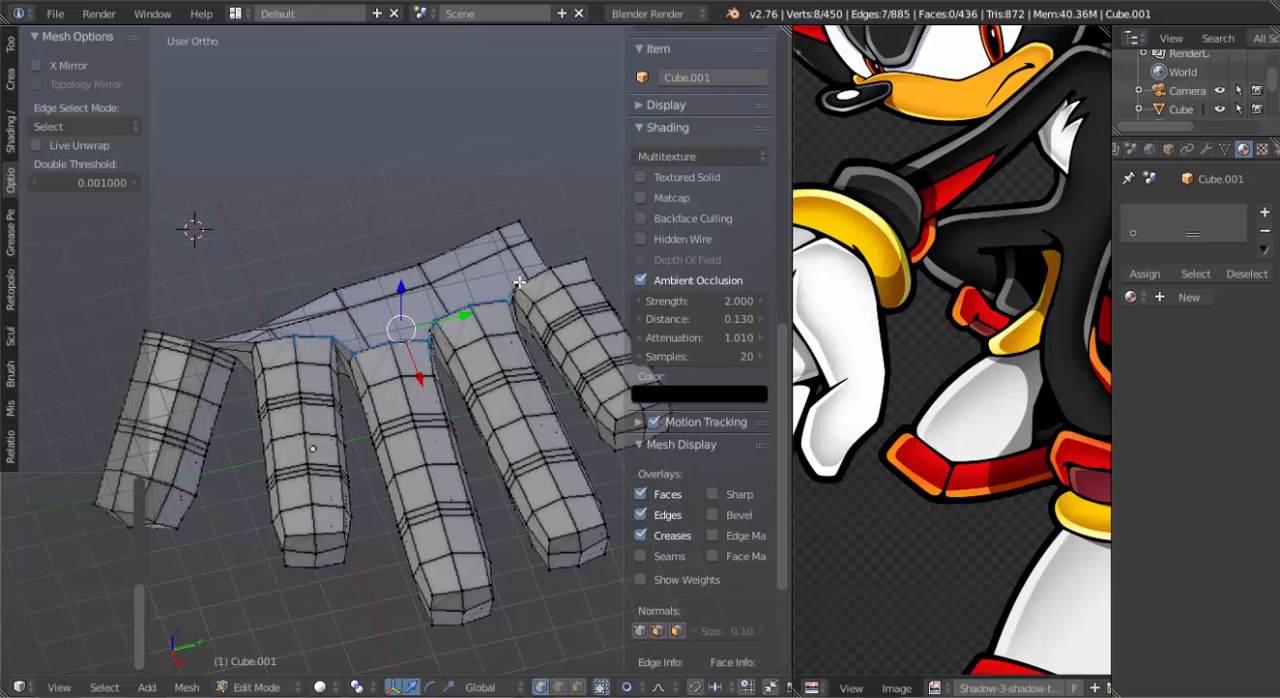
pyautogui.keyDown('shift'); pyautogui.rightClick(527, 281); pyautogui.keyUp('shift')
pyautogui.keyDown('shift'); pyautogui.rightClick(557, 274); pyautogui.keyUp('shift')
pyautogui.keyDown('shift'); pyautogui.rightClick(583, 268); pyautogui.keyUp('shift')
pyautogui.moveTo(546, 307); pyautogui.dragTo(286, 354, button='middle')
pyautogui.press('KP_7')
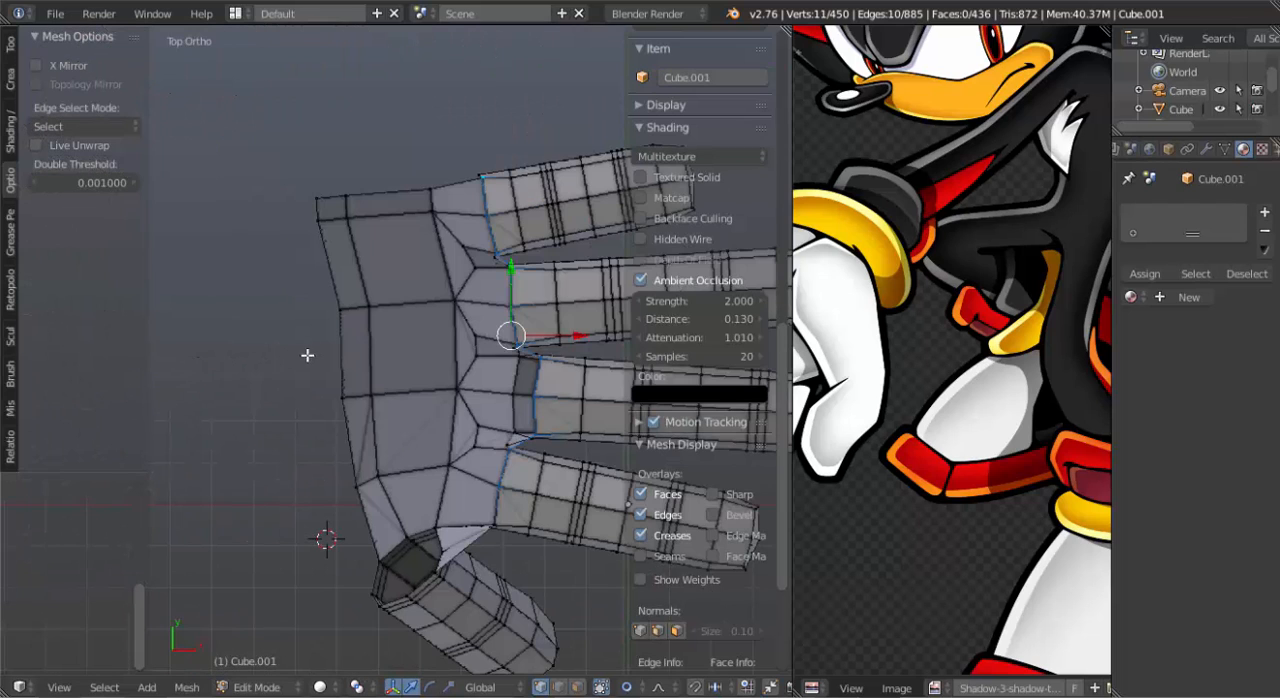
pyautogui.press('e')
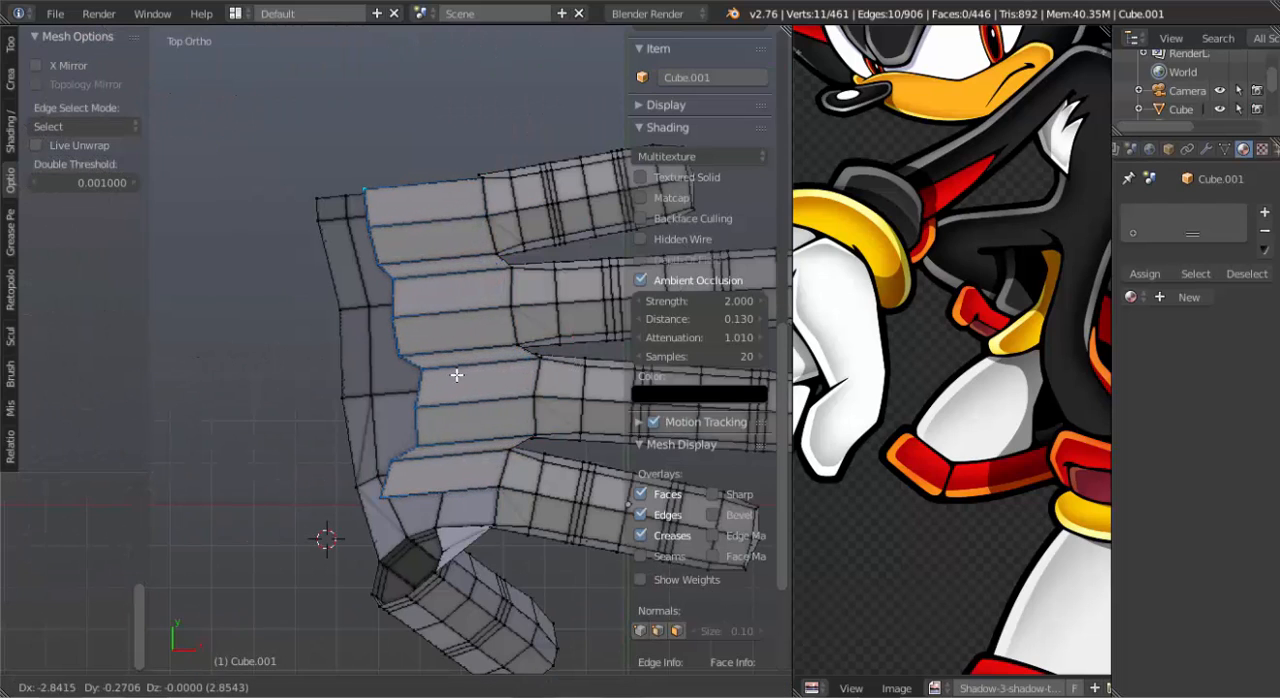
pyautogui.click(442, 376)
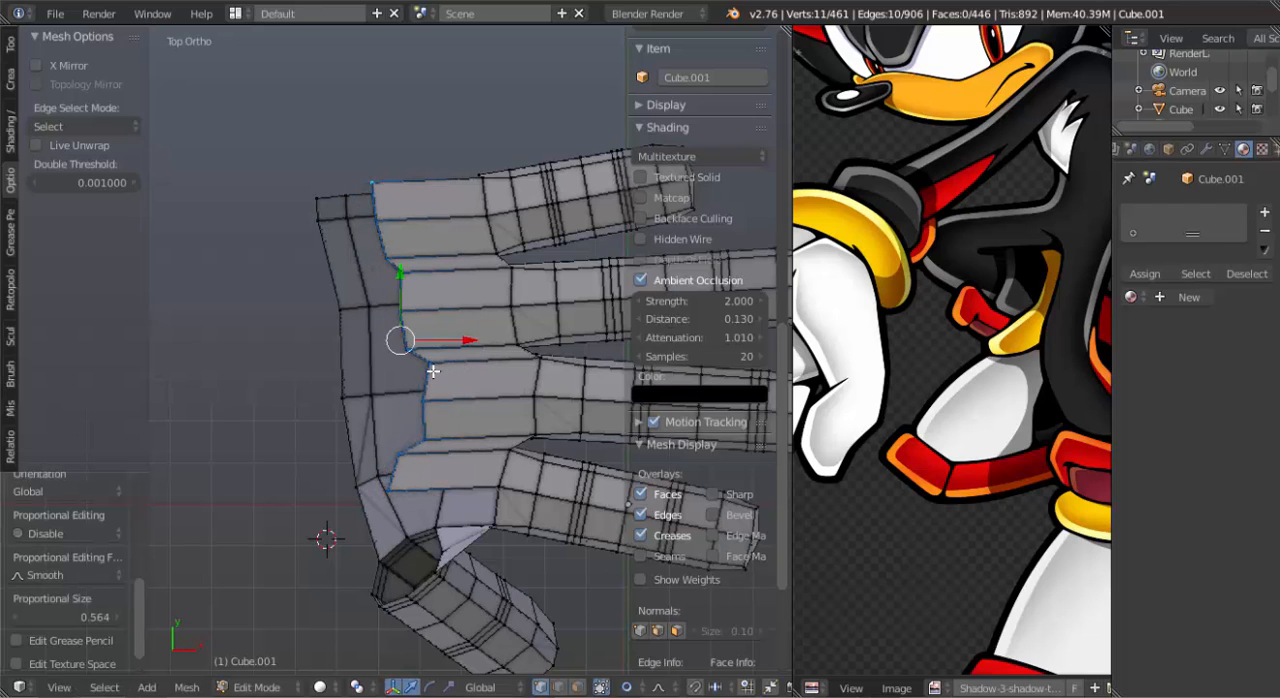
# Flatten the extruded border by scaling it to 0 along X, and shift the straight row closer to the fingers.
pyautogui.press('s')
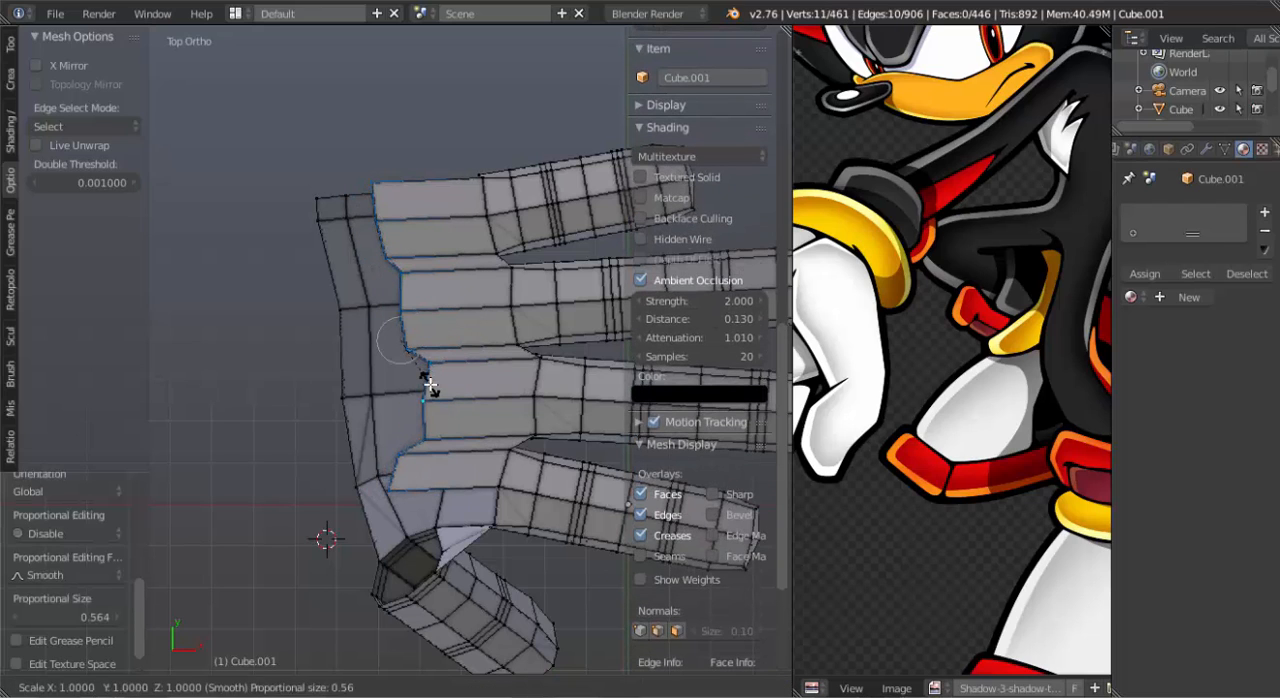
pyautogui.press('x')
pyautogui.press('0')
pyautogui.press('Return')
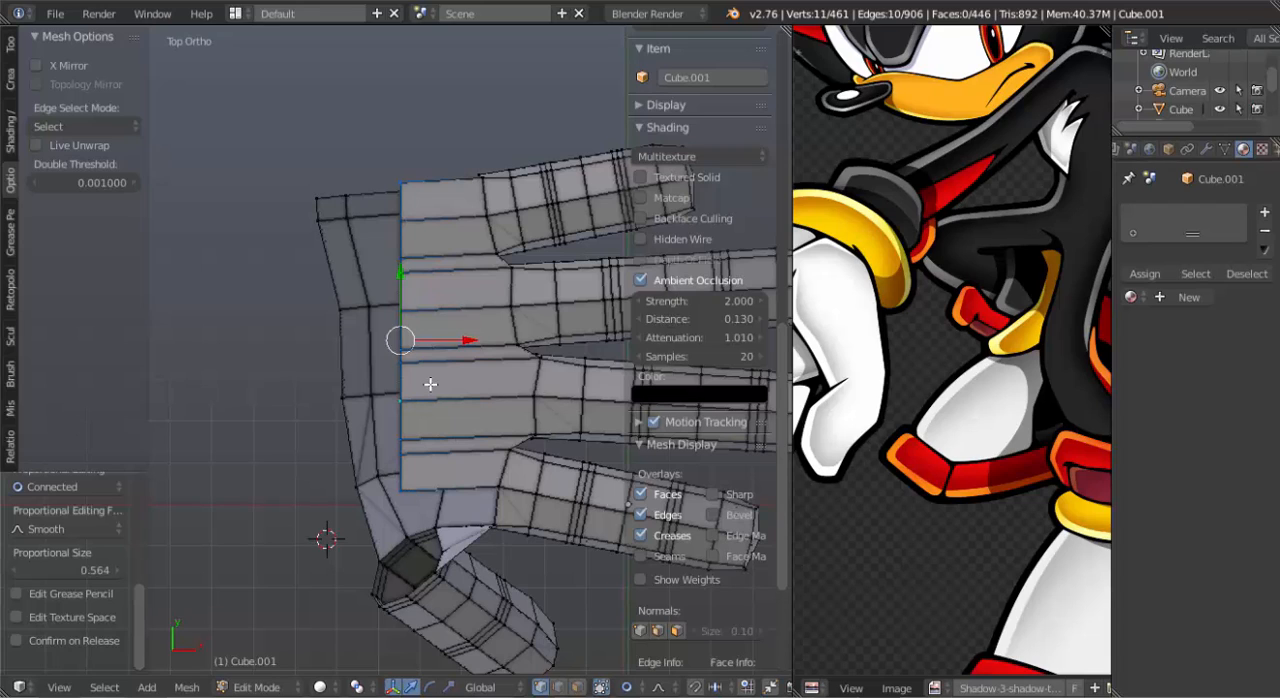
pyautogui.moveTo(471, 341); pyautogui.dragTo(504, 330)
# Slide the short border edge between the pinky and ring finger toward the fingers and fill the resulting notch with a face.
pyautogui.rightClick(442, 258)
pyautogui.keyDown('shift'); pyautogui.rightClick(443, 281); pyautogui.keyUp('shift')
pyautogui.press('g')
pyautogui.press('g')
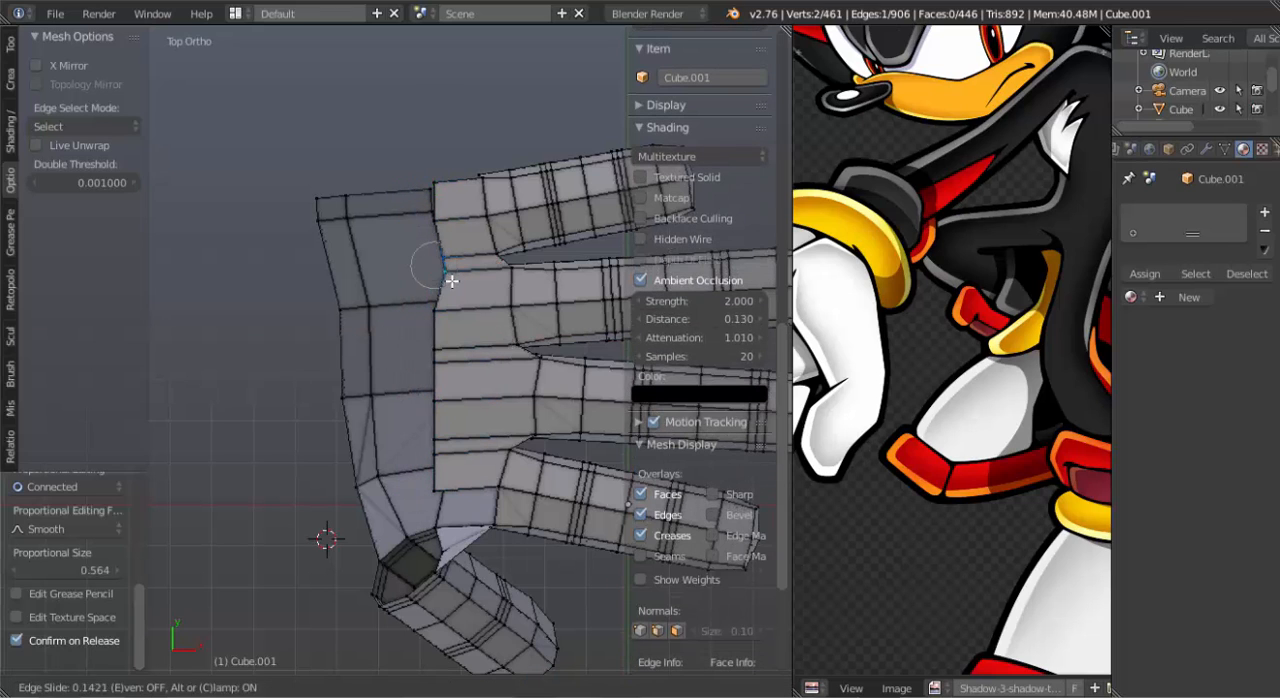
pyautogui.click(459, 278)
pyautogui.press('f')
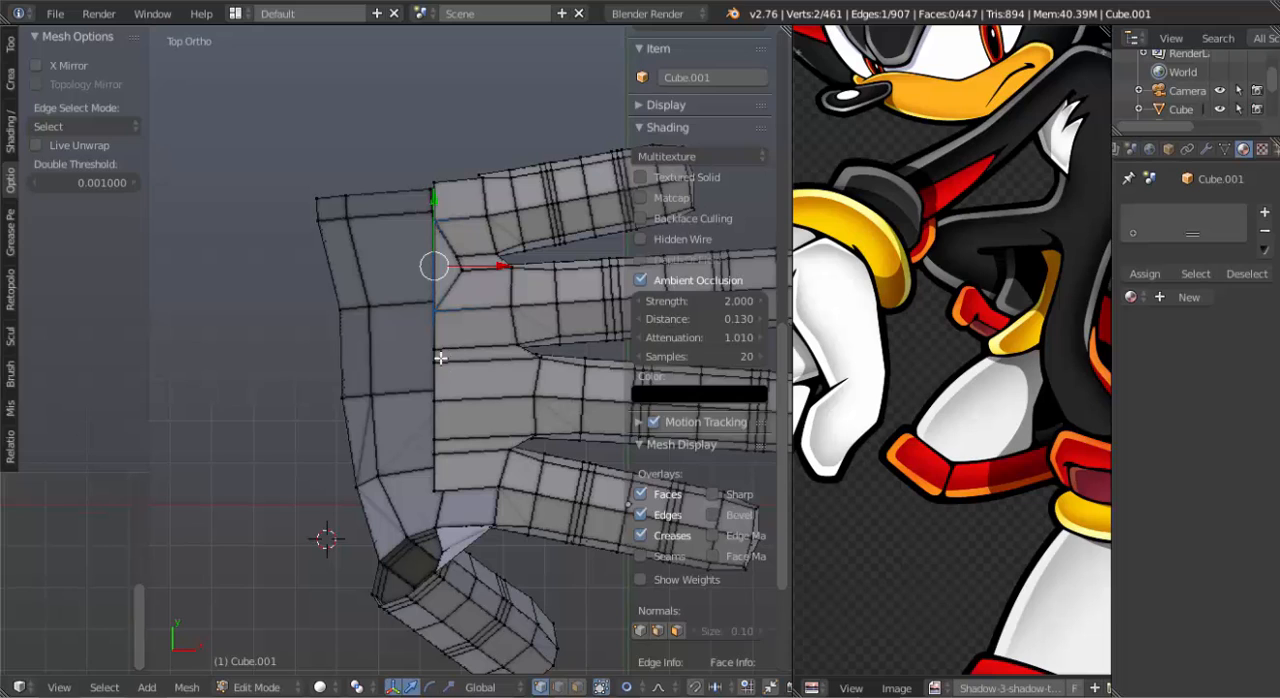
# Slide the short border edge between the ring and middle fingers toward the fingers and fill its notch with a face.
pyautogui.rightClick(440, 359)
pyautogui.keyDown('shift'); pyautogui.rightClick(437, 346); pyautogui.keyUp('shift')
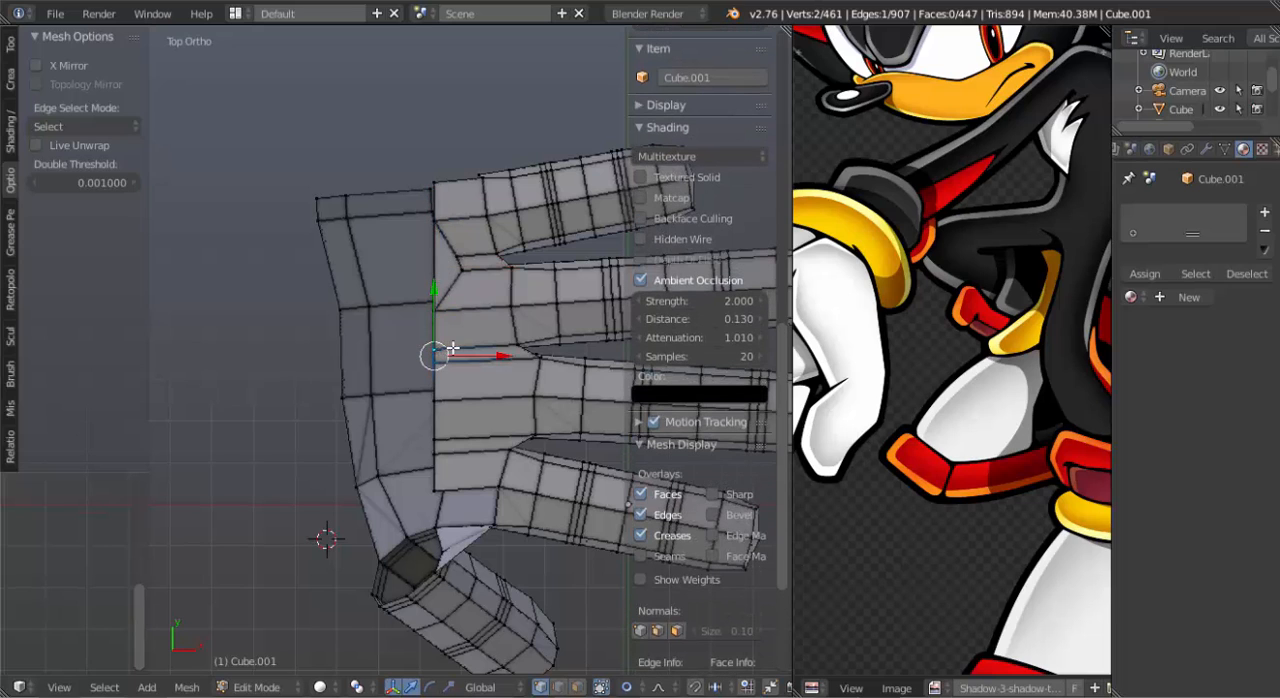
pyautogui.keyDown('shift'); pyautogui.rightClick(454, 348); pyautogui.keyUp('shift')
pyautogui.keyDown('shift'); pyautogui.rightClick(446, 349); pyautogui.keyUp('shift')
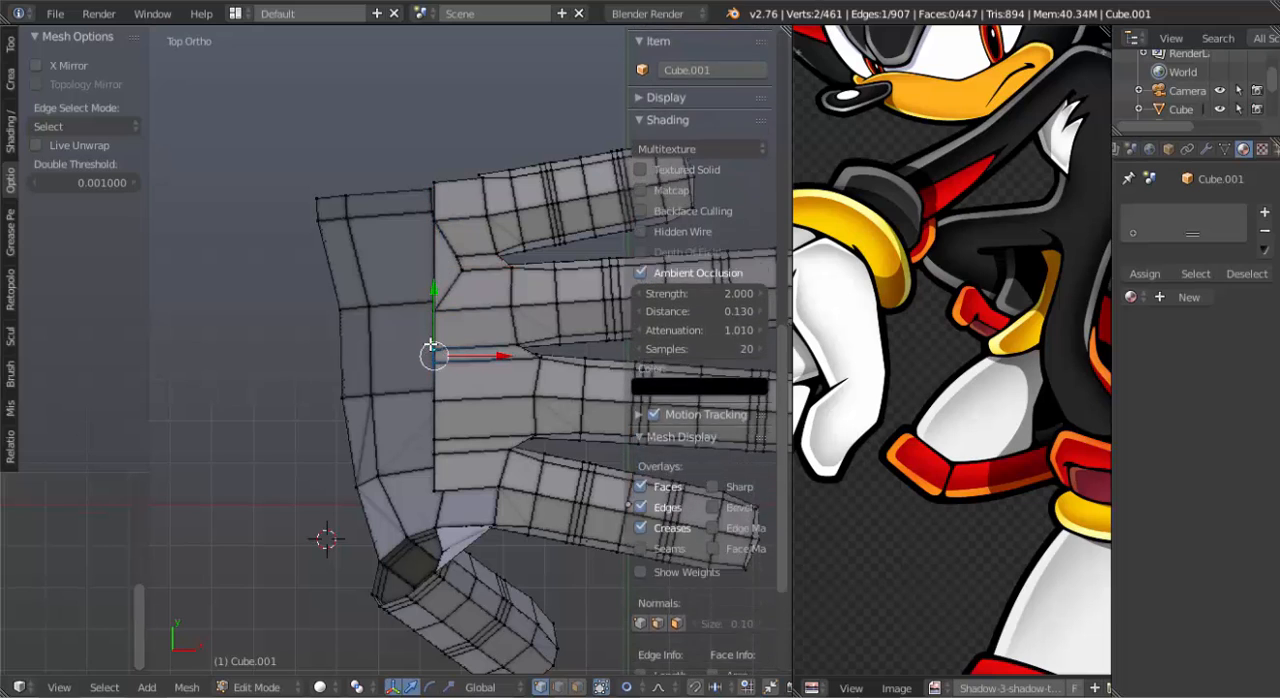
pyautogui.press('g')
pyautogui.press('g')
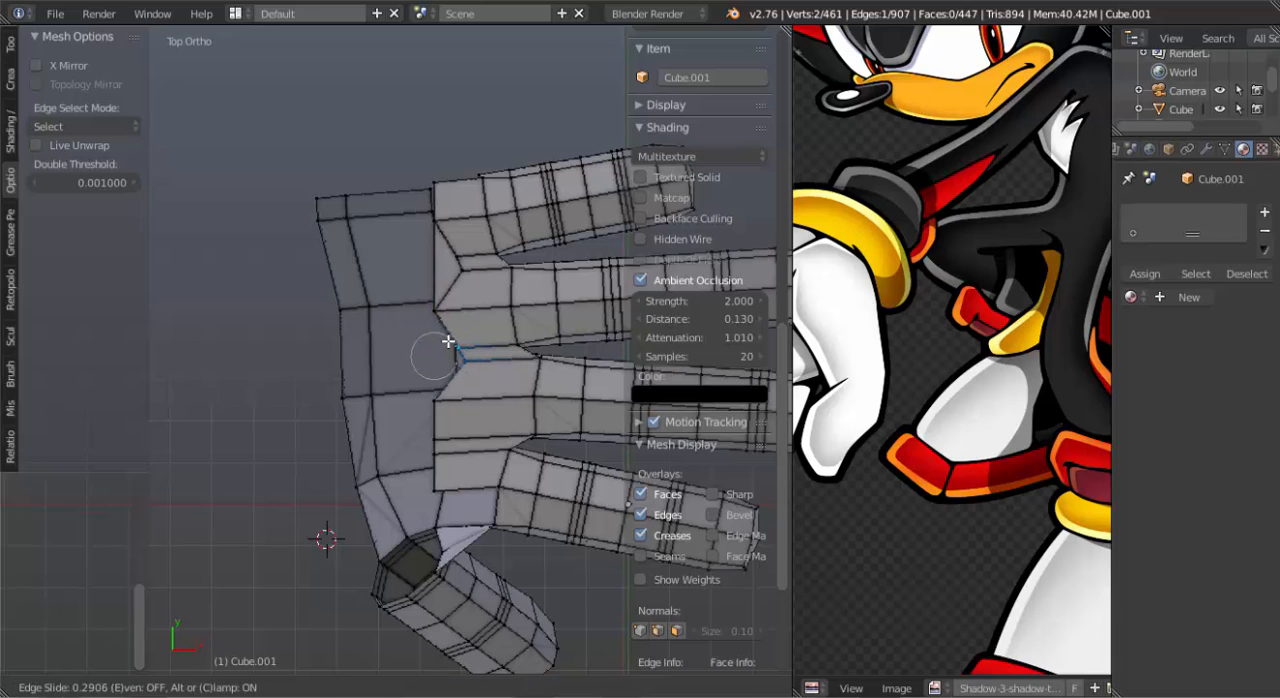
pyautogui.click(447, 343)
pyautogui.press('f')
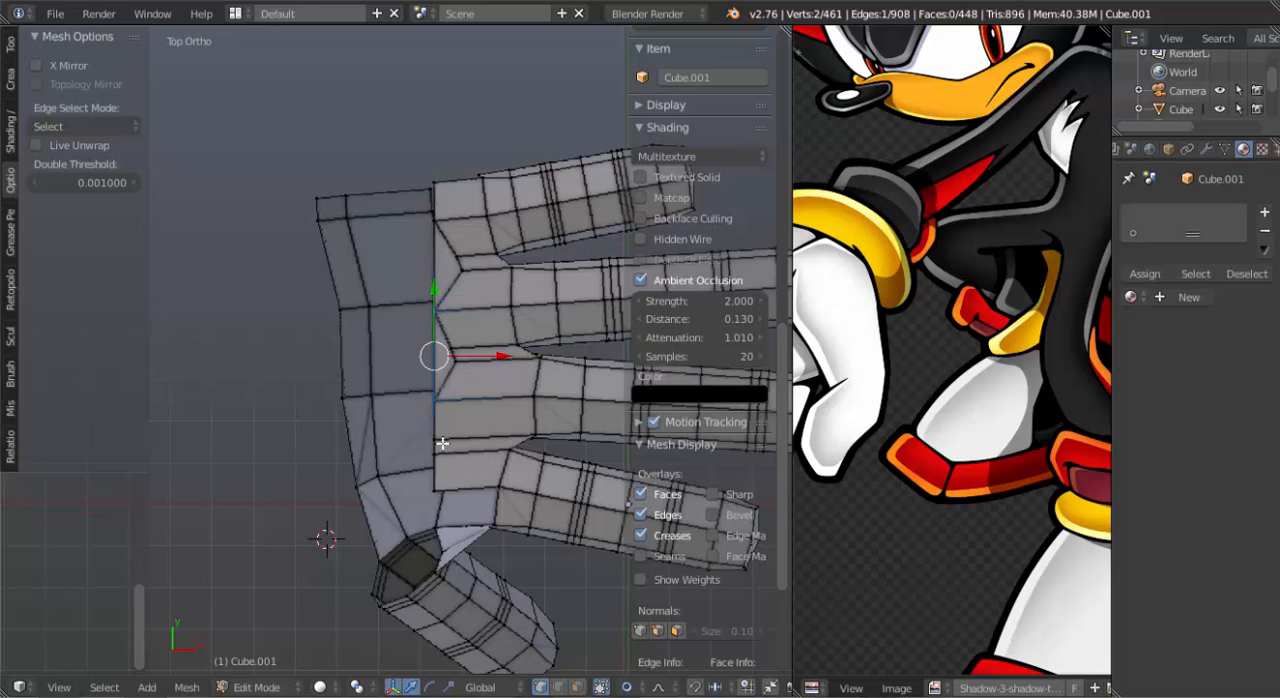
# Slide the short border edge between the middle and index fingers toward the fingers and fill its notch with a face.
pyautogui.rightClick(442, 442)
pyautogui.keyDown('shift'); pyautogui.rightClick(441, 454); pyautogui.keyUp('shift')
pyautogui.press('g')
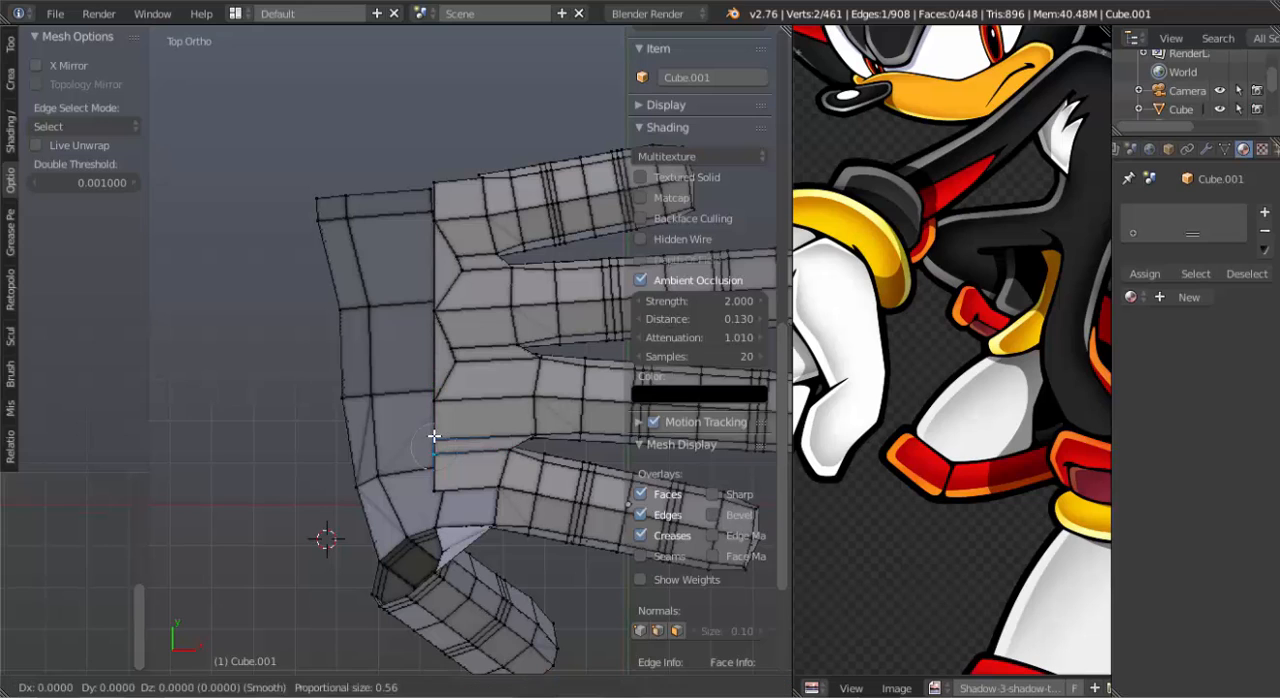
pyautogui.press('g')
pyautogui.click(457, 432)
pyautogui.press('f')
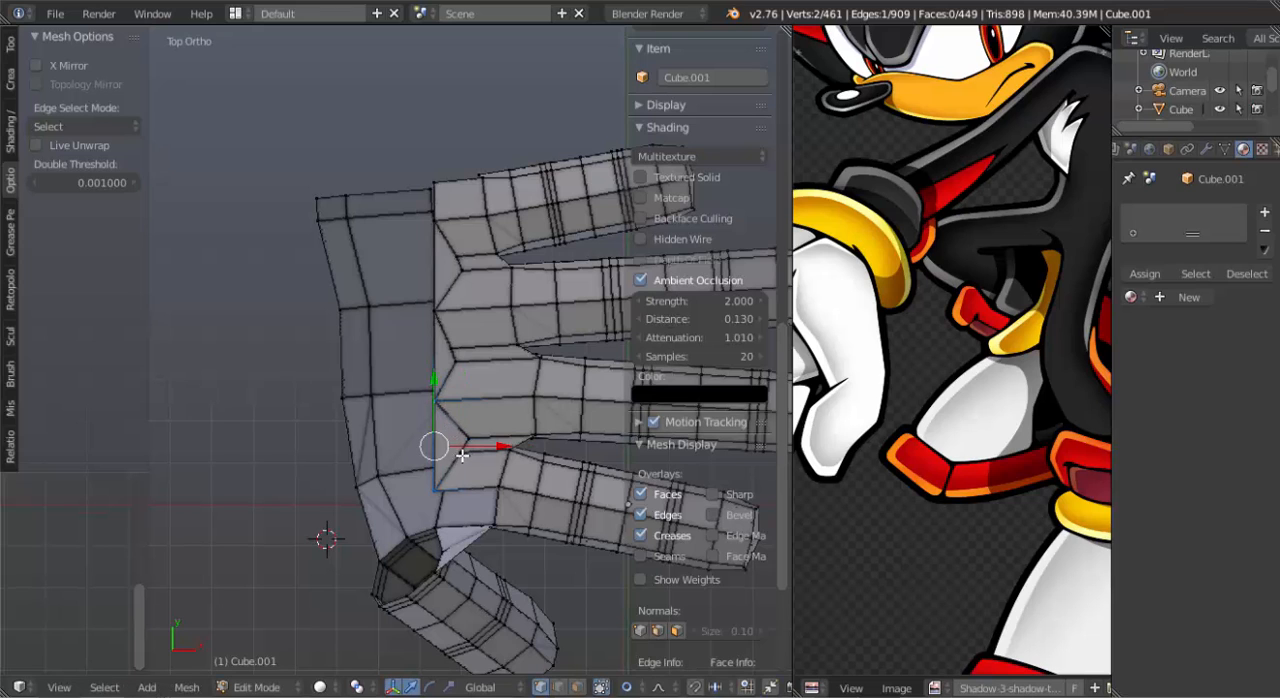
# Fill a face on the back of the hand between the index finger's base and the thumb side.
pyautogui.moveTo(462, 455); pyautogui.dragTo(463, 305, button='middle')
pyautogui.press('f')
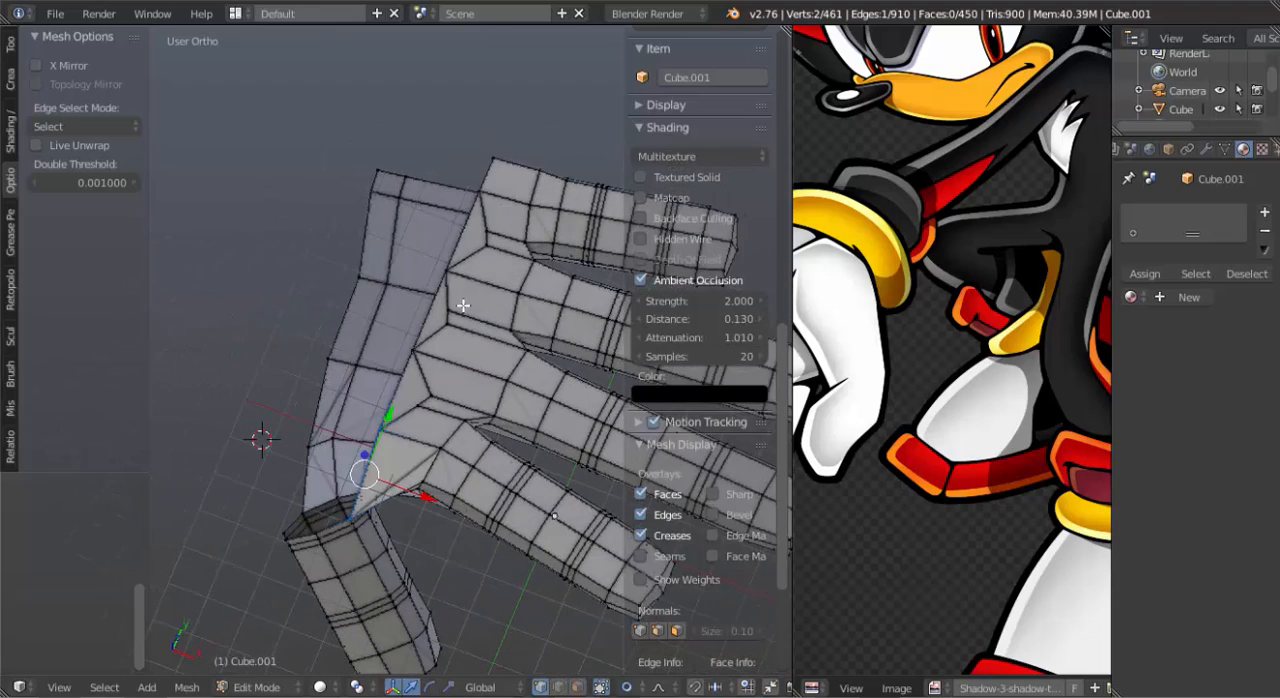
# Extrude the four straight border edges on the back of the hand toward the wrist.
pyautogui.rightClick(489, 193)
pyautogui.rightClick(496, 158)
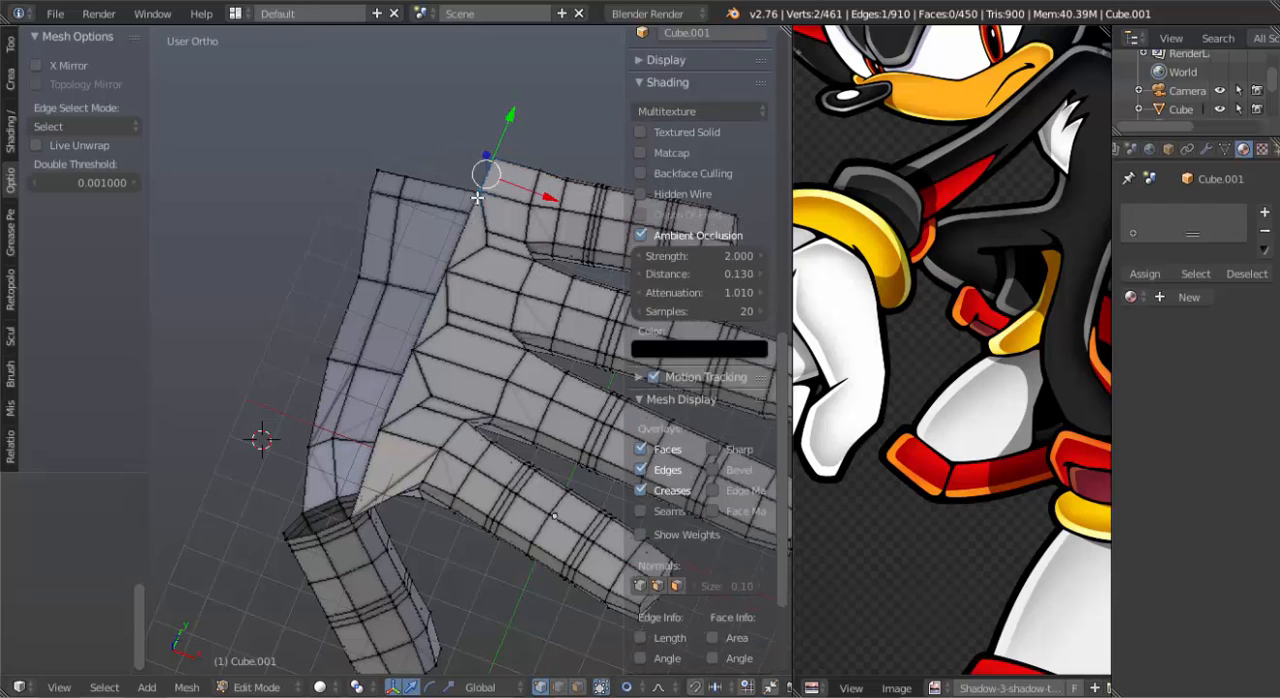
pyautogui.keyDown('shift'); pyautogui.rightClick(455, 254); pyautogui.keyUp('shift')
pyautogui.keyDown('shift'); pyautogui.rightClick(421, 334); pyautogui.keyUp('shift')
pyautogui.keyDown('shift'); pyautogui.rightClick(398, 414); pyautogui.keyUp('shift')
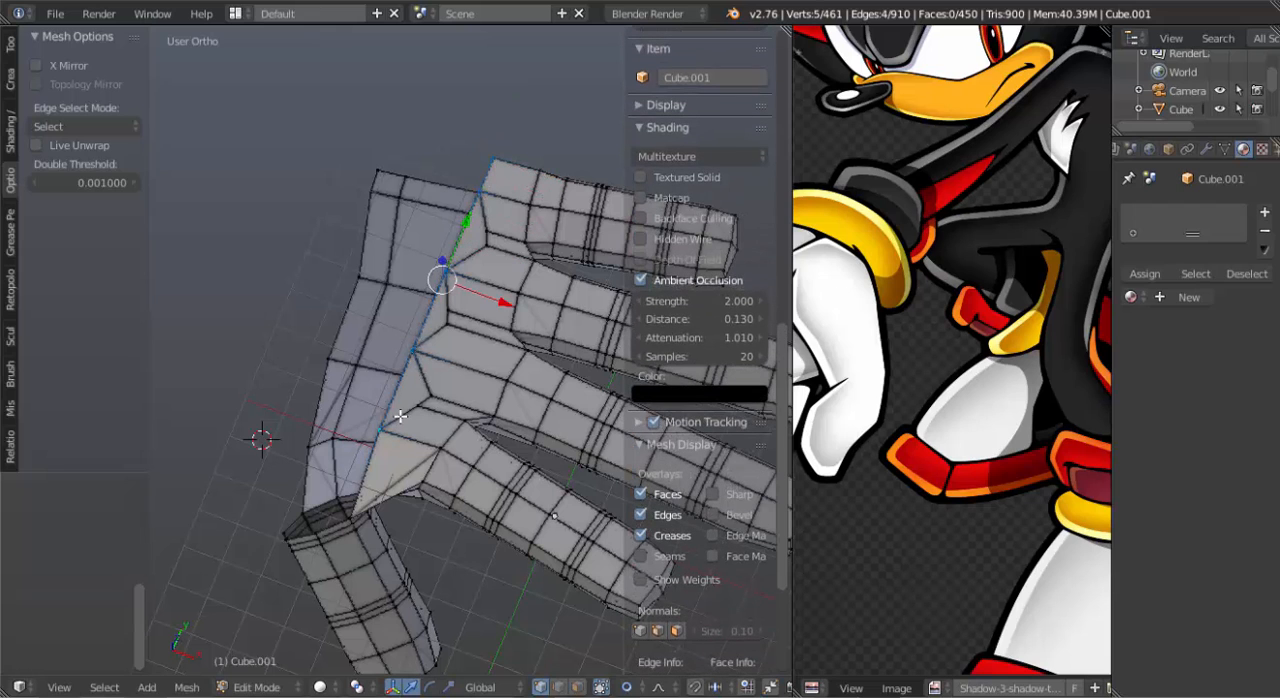
pyautogui.press('e')
pyautogui.click(419, 280)
pyautogui.scroll(-3, 419, 284)
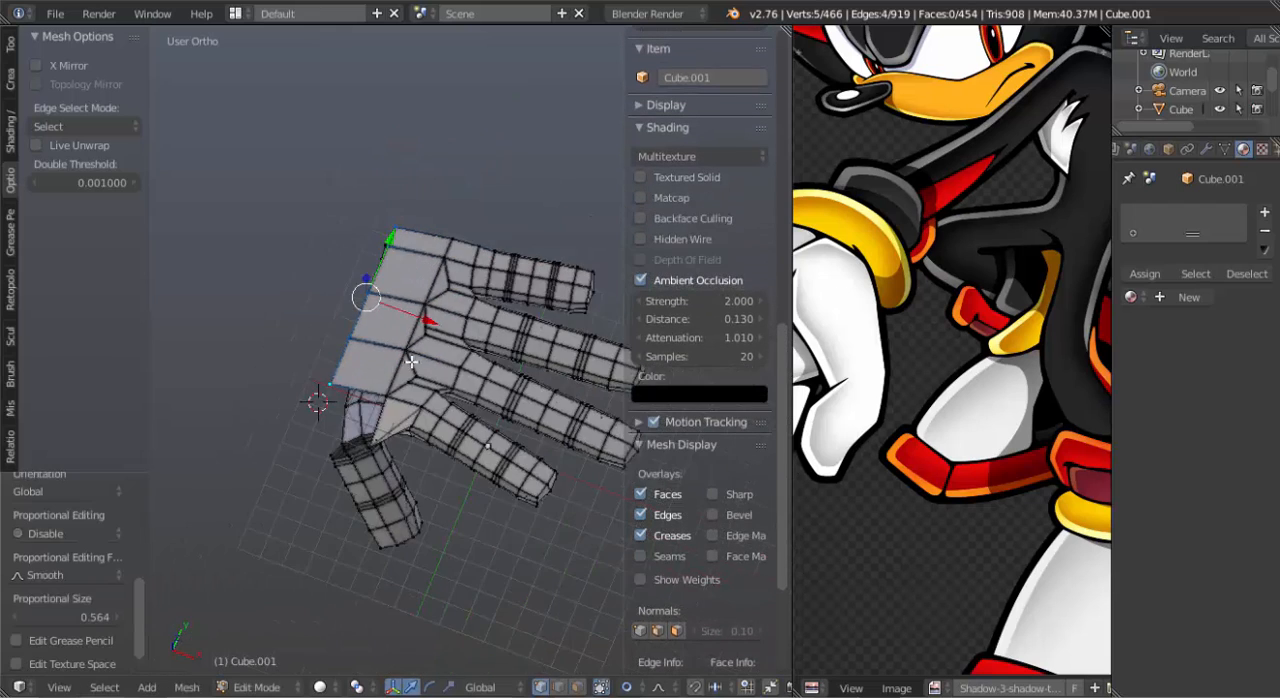
# Move the back of the hand's extruded border edges slightly further toward the wrist.
pyautogui.moveTo(414, 382); pyautogui.dragTo(501, 395, button='middle')
pyautogui.scroll(5, 424, 318)
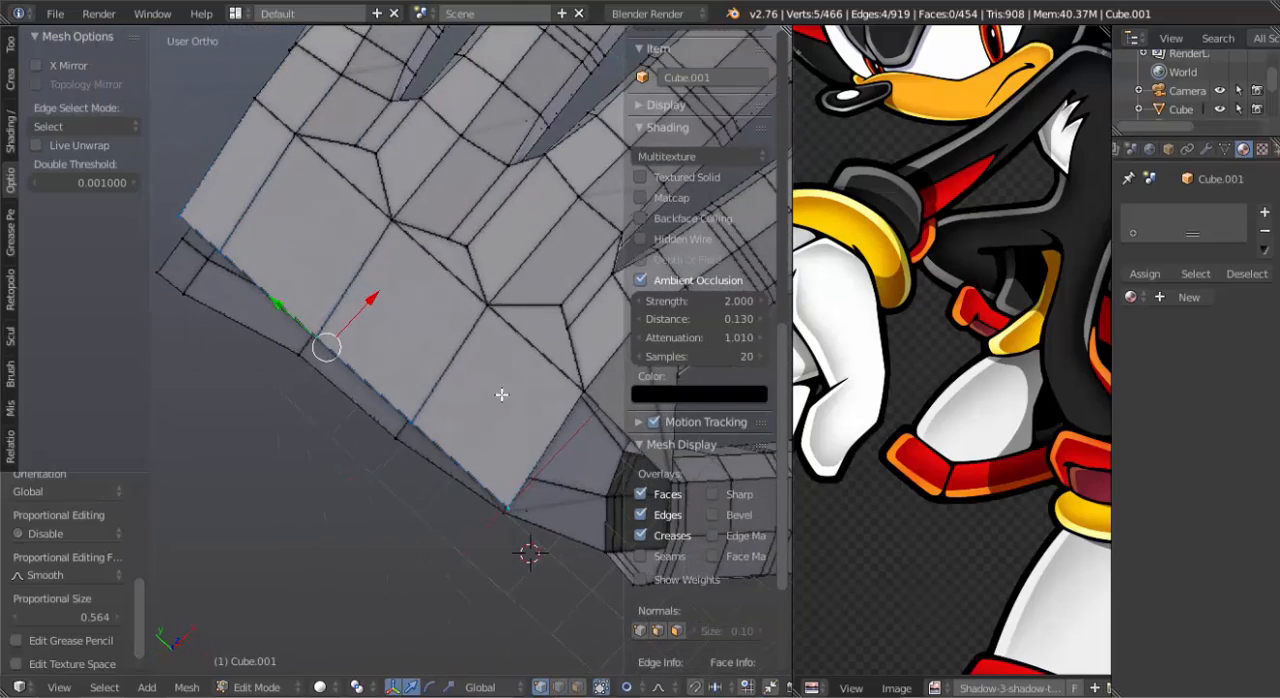
pyautogui.press('g')
pyautogui.click(503, 501)
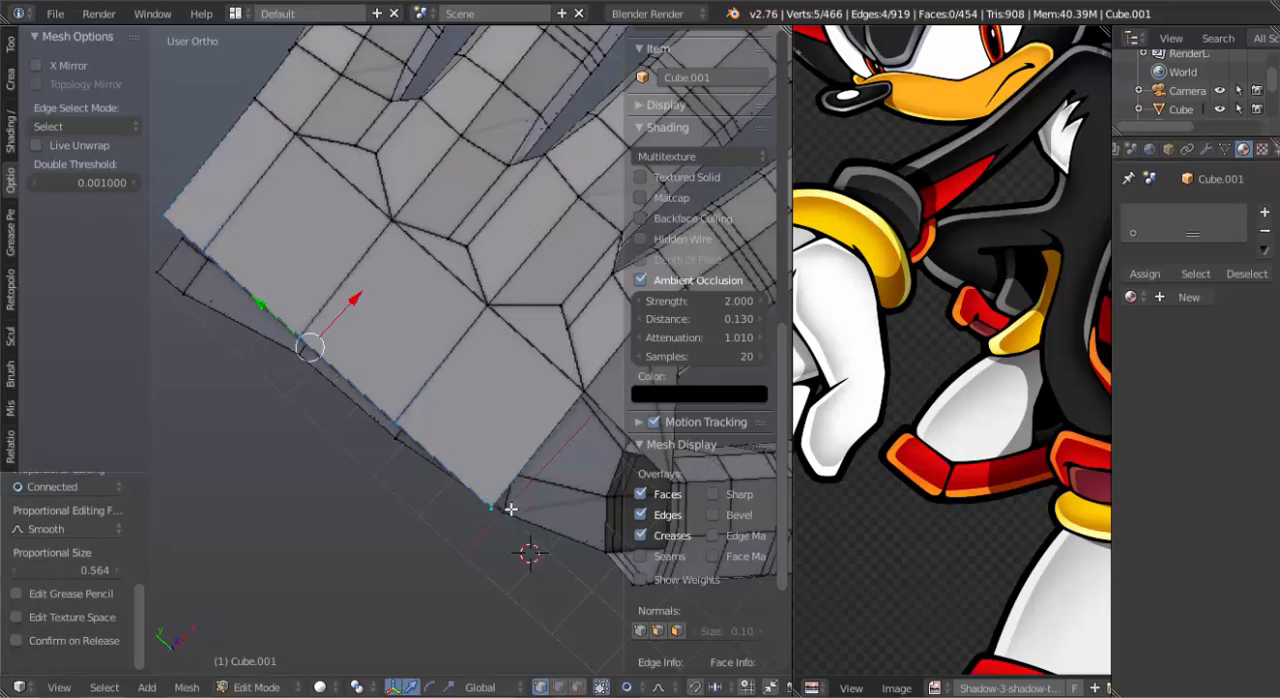
pyautogui.moveTo(503, 501); pyautogui.dragTo(403, 346, button='middle')
pyautogui.hotkey('shift', 's')
pyautogui.click(431, 299)
pyautogui.hotkey('shift', 's')
pyautogui.click(387, 368)
pyautogui.moveTo(397, 298); pyautogui.dragTo(462, 410, button='middle')
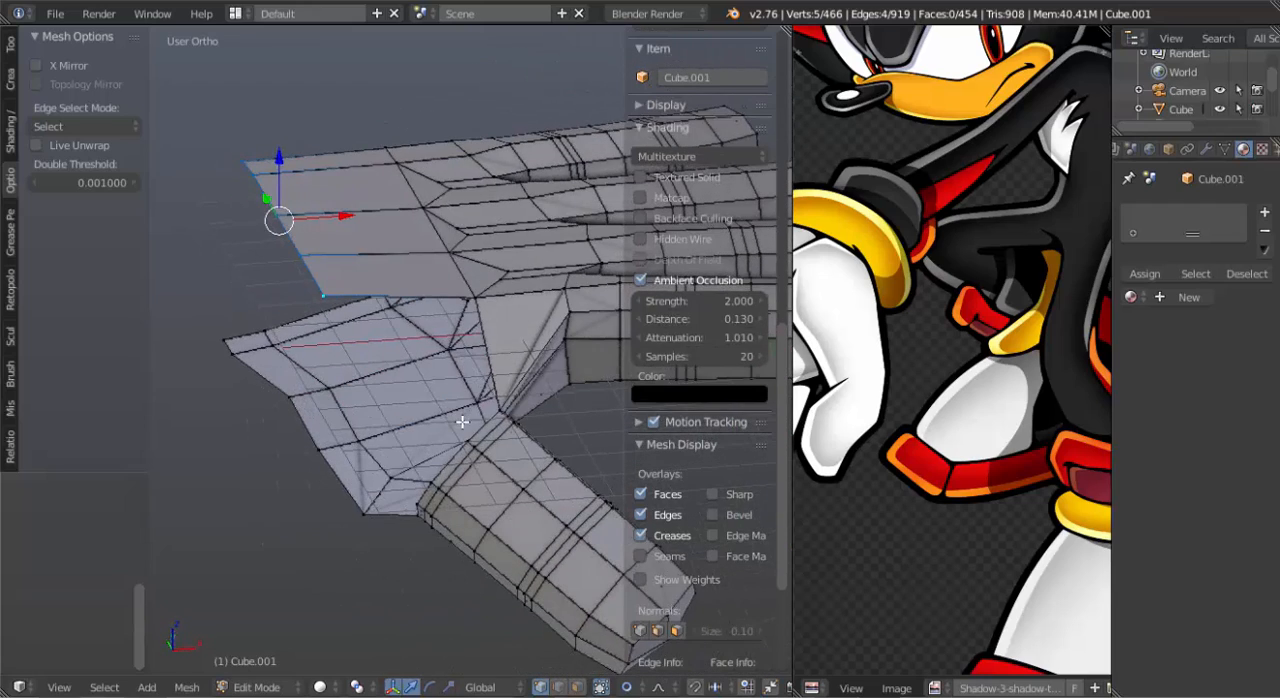
# Add a loop cut across the extruded back-of-hand strip, roughly midway between the knuckles and the wrist border.
pyautogui.hotkey('ctrl', 'r')
pyautogui.click(429, 278)
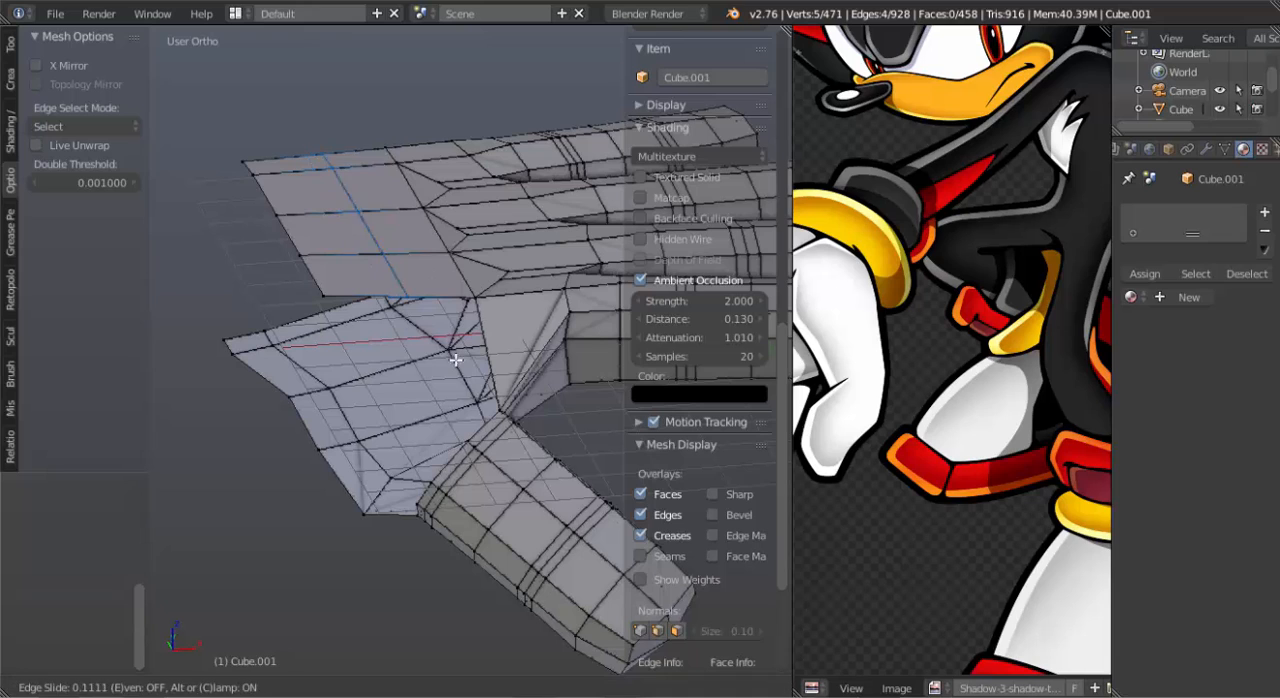
pyautogui.click(437, 321)
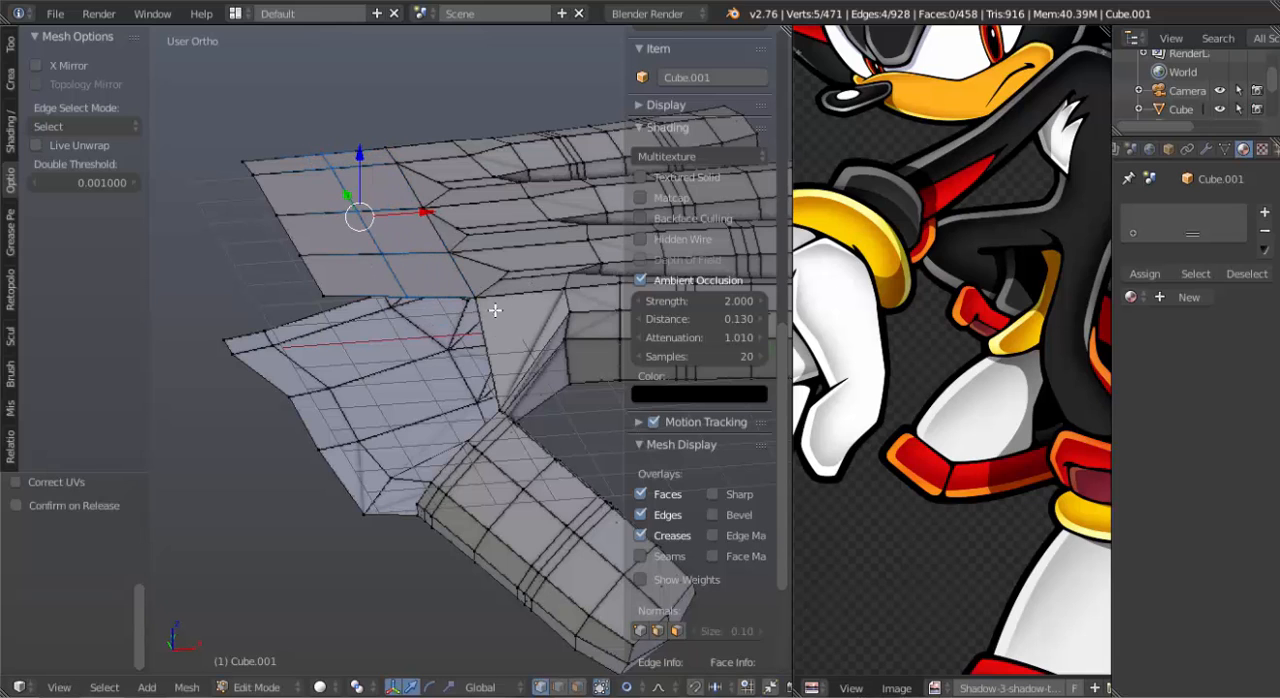
# Fill two faces on the thumb side, joining the back of the hand to the palm toward the wrist.
pyautogui.rightClick(501, 363)
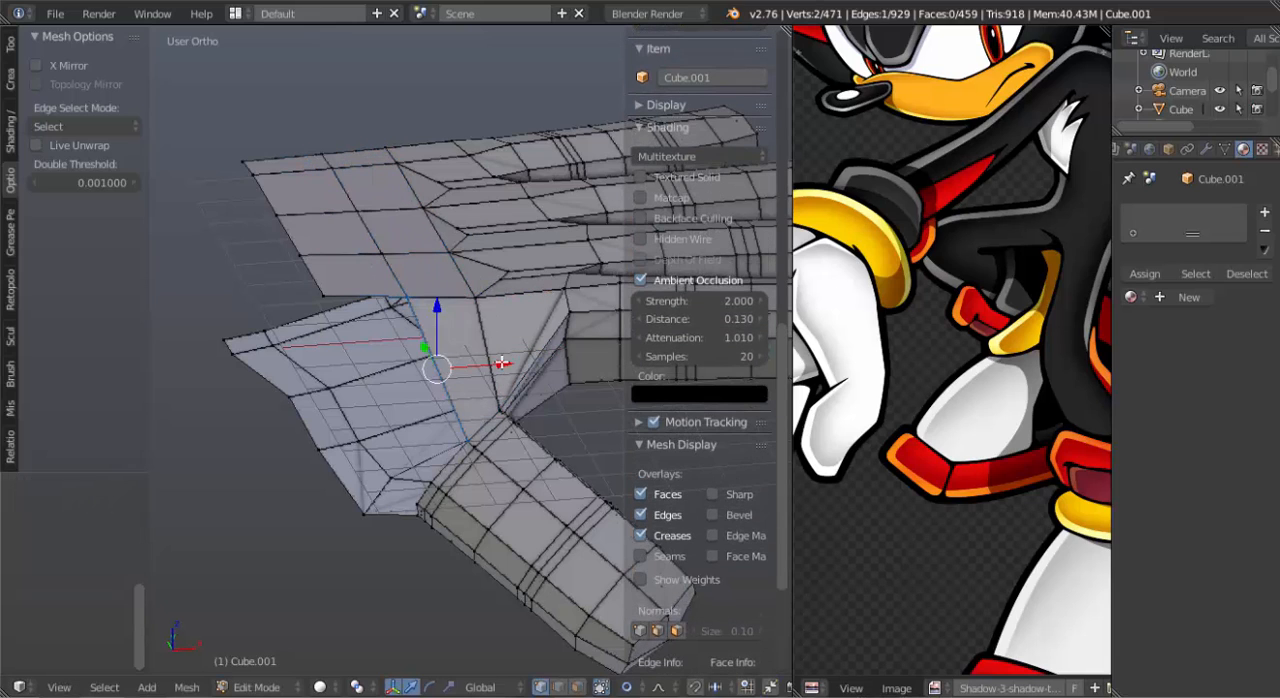
pyautogui.press('f')
pyautogui.moveTo(501, 363); pyautogui.dragTo(376, 297, button='middle')
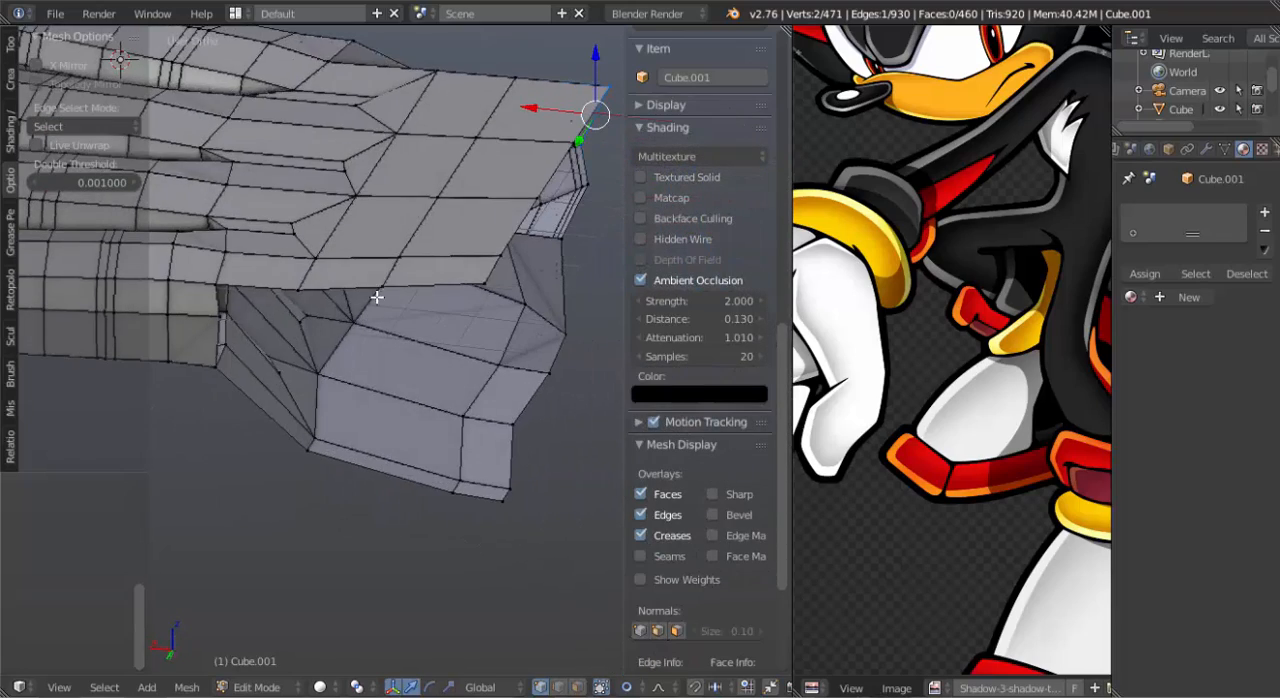
# Fill two adjoining faces on the pinky side between the back of the hand and the palm, continuing toward the wrist.
pyautogui.rightClick(308, 294)
pyautogui.keyDown('shift'); pyautogui.rightClick(304, 452); pyautogui.keyUp('shift')
pyautogui.keyDown('shift'); pyautogui.rightClick(454, 493); pyautogui.keyUp('shift')
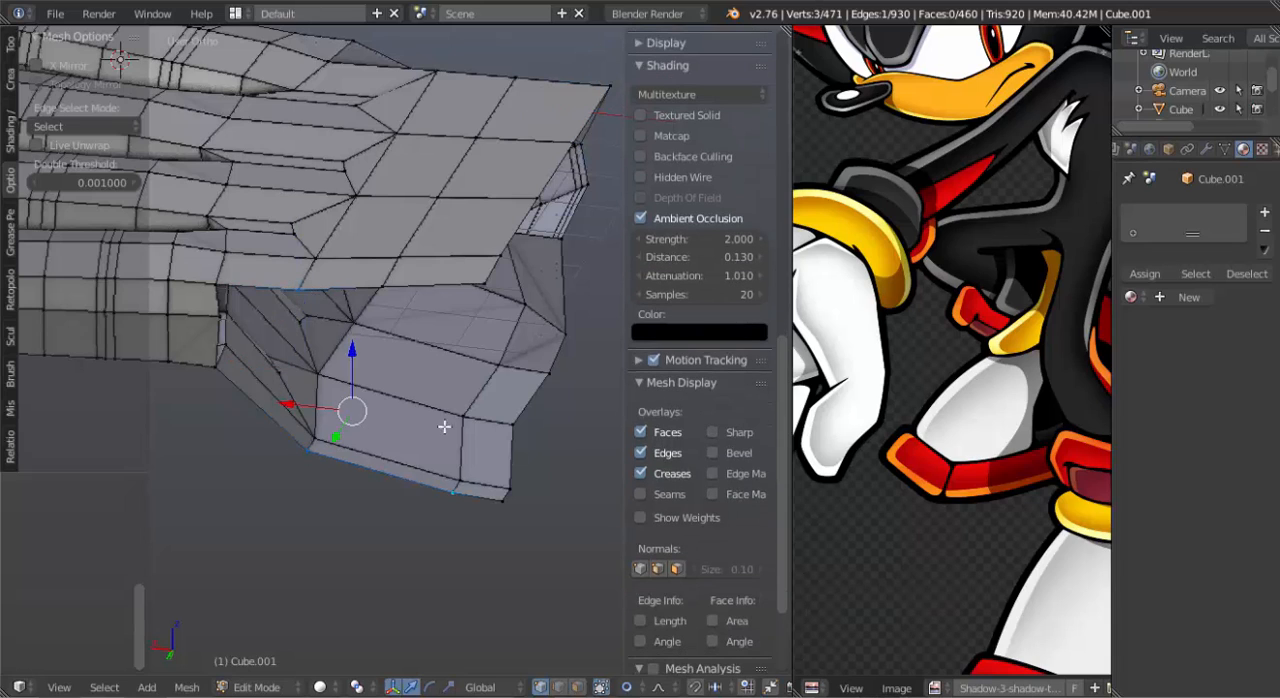
pyautogui.keyDown('shift'); pyautogui.rightClick(390, 284); pyautogui.keyUp('shift')
pyautogui.press('f')
pyautogui.rightClick(389, 285)
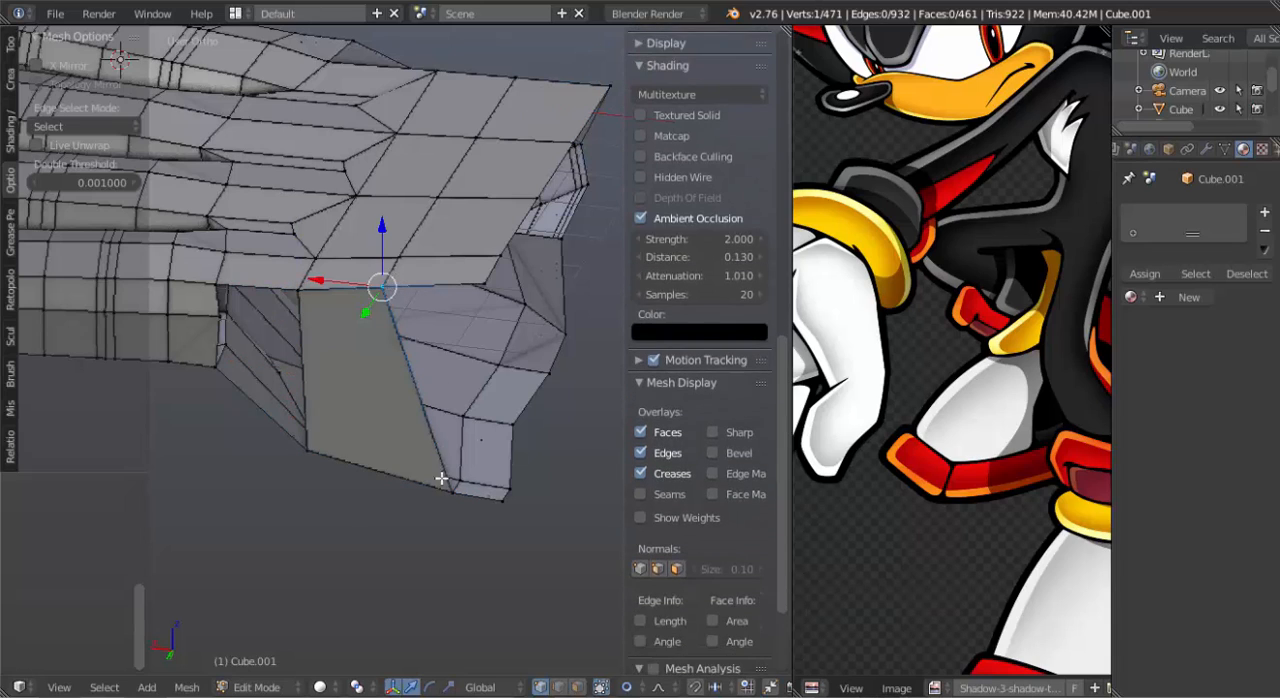
pyautogui.keyDown('shift'); pyautogui.rightClick(450, 490); pyautogui.keyUp('shift')
pyautogui.press('f')
# Add a centred loop cut running lengthwise along the pinky-side wall between the back and the palm.
pyautogui.moveTo(443, 486); pyautogui.dragTo(326, 364, button='middle')
pyautogui.hotkey('ctrl', 'r')
pyautogui.click(330, 358)
pyautogui.rightClick(295, 417)
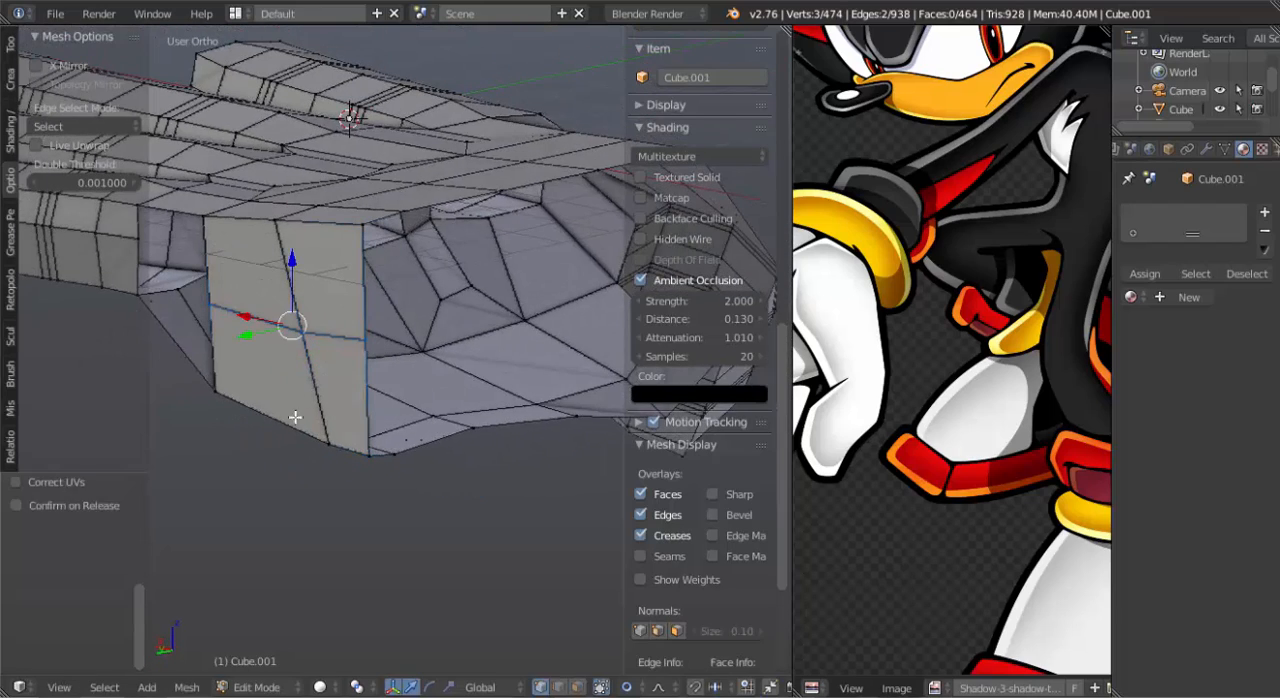
# Slide the lower edges of the pinky-side wall upward, away from the palm's underside.
pyautogui.rightClick(292, 432)
pyautogui.press('g')
pyautogui.press('g')
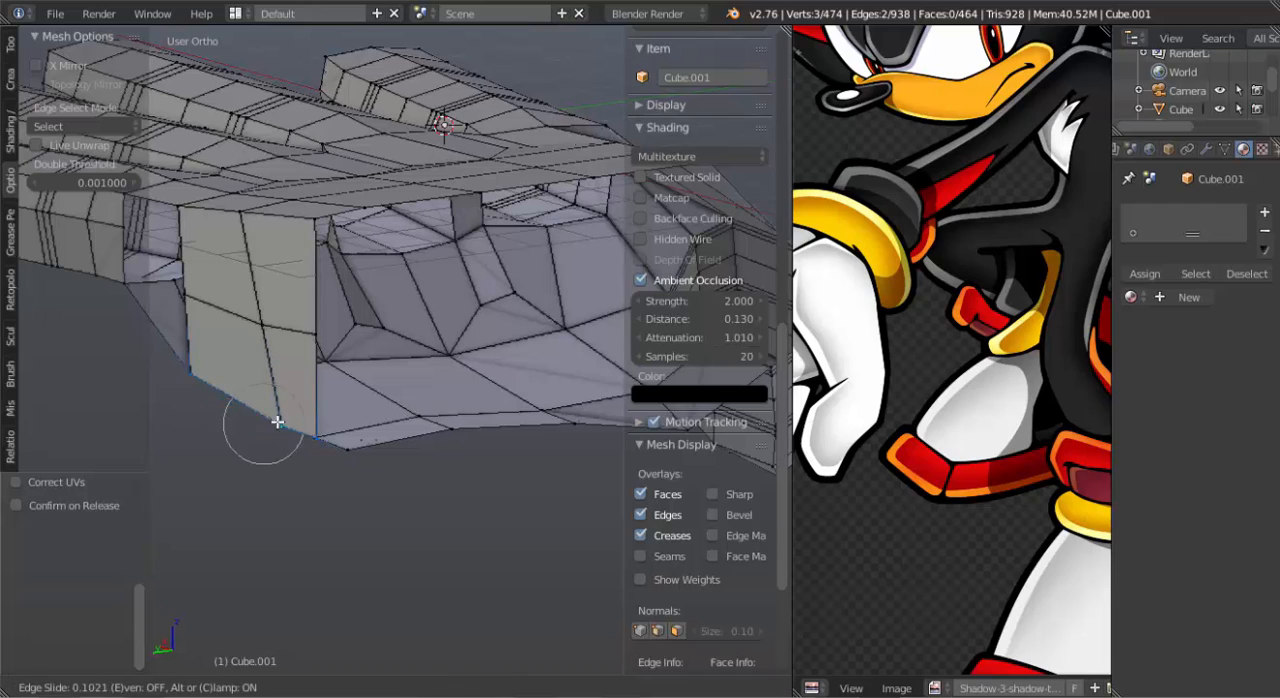
pyautogui.click(285, 411)
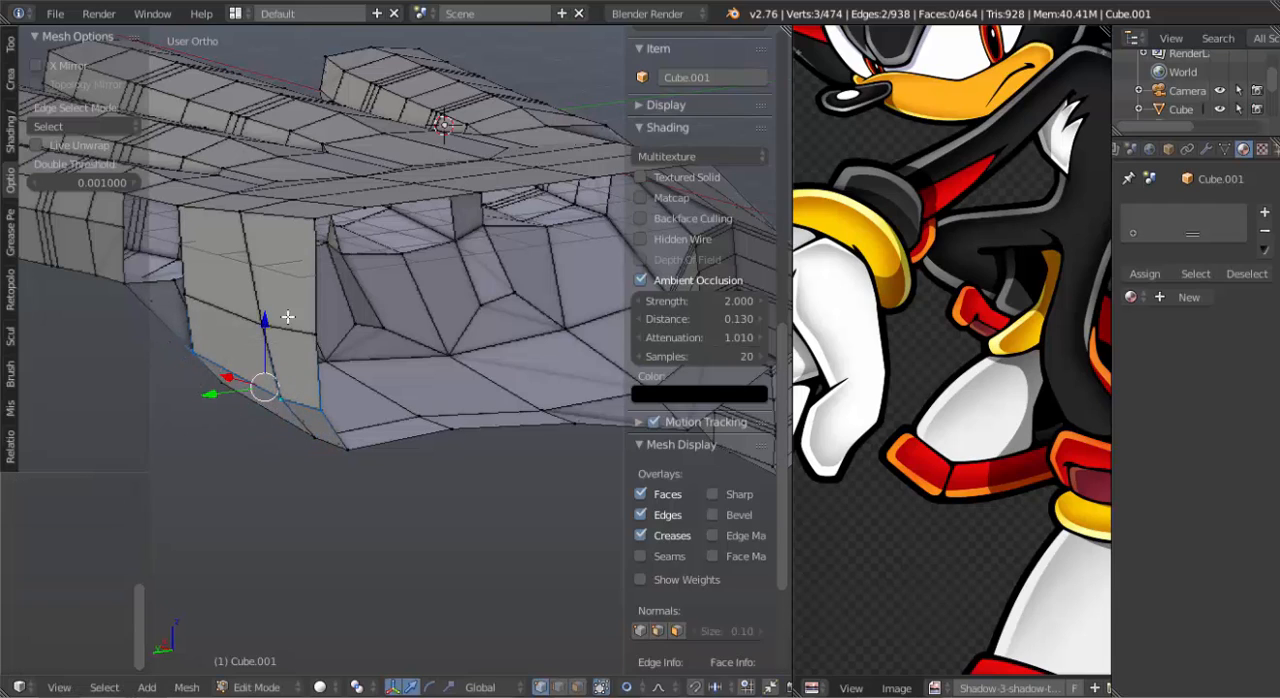
# Slide the upper edges of the pinky-side wall to round the transition into the back of the hand.
pyautogui.press('g')
pyautogui.press('g')
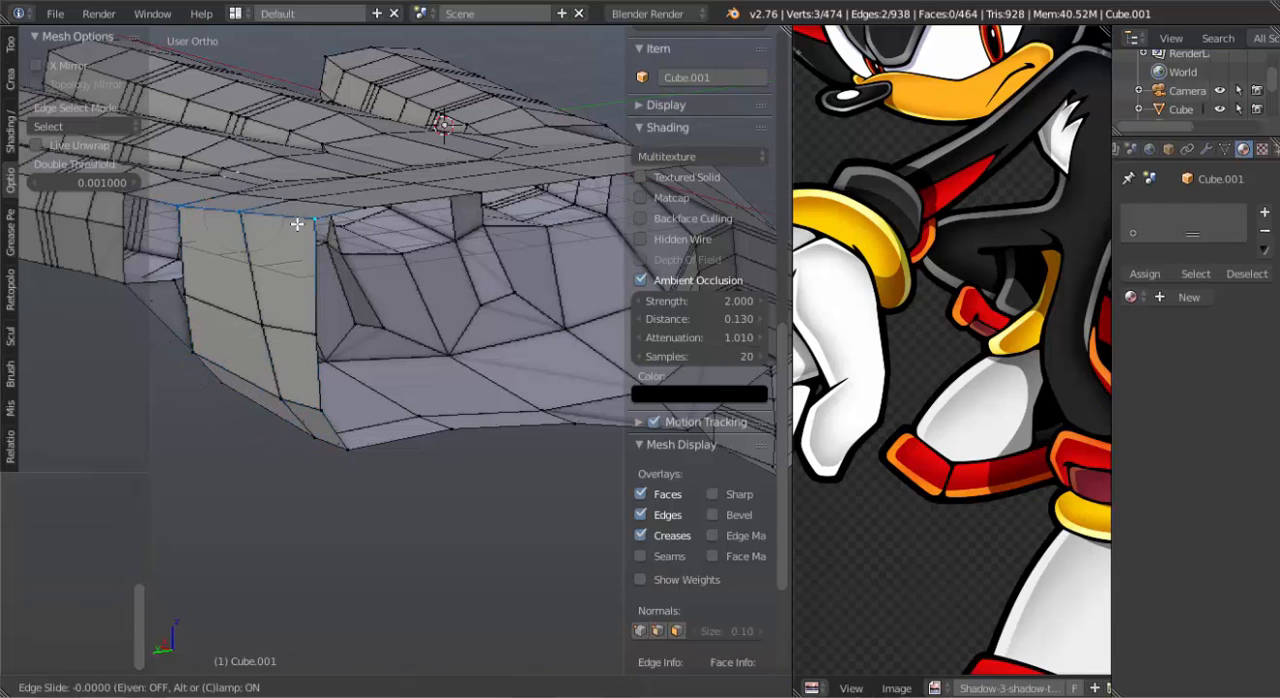
pyautogui.click(303, 238)
pyautogui.press('g')
pyautogui.press('g')
pyautogui.click(304, 217)
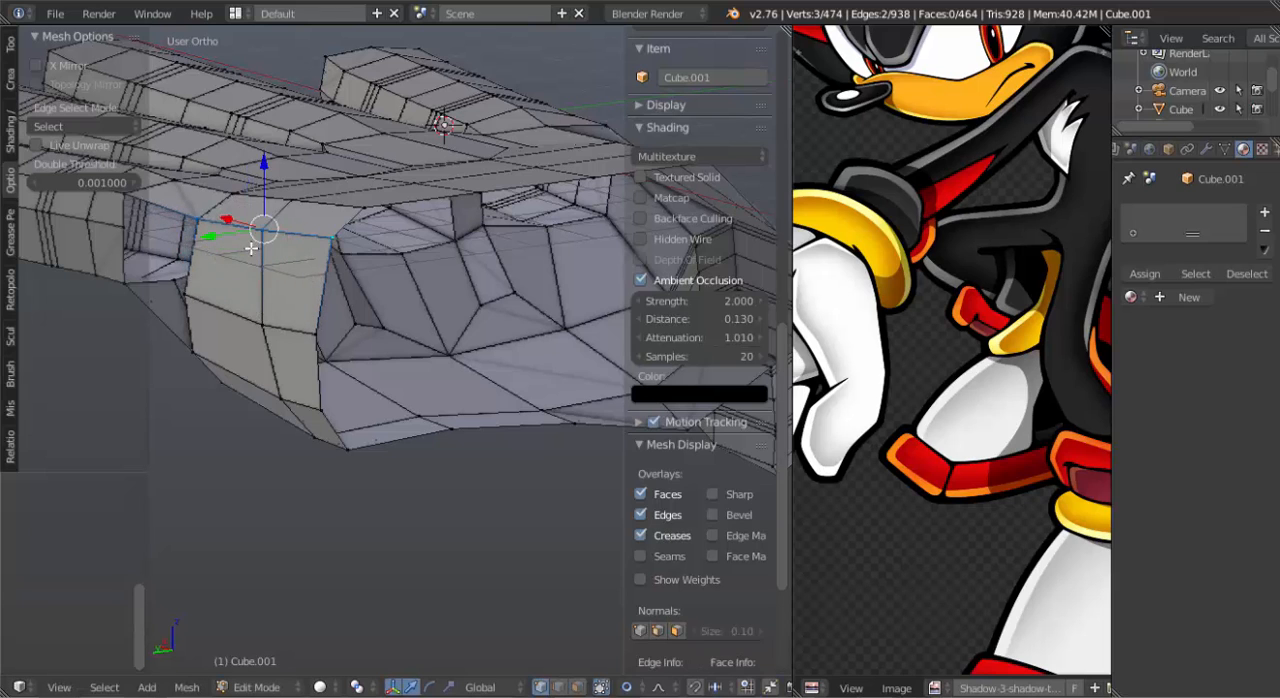
# Fill two faces in the gap between the base of the pinky and the pinky-side wall.
pyautogui.moveTo(208, 218); pyautogui.dragTo(250, 222, button='middle')
pyautogui.rightClick(226, 222)
pyautogui.keyDown('shift'); pyautogui.rightClick(141, 201); pyautogui.keyUp('shift')
pyautogui.press('f')
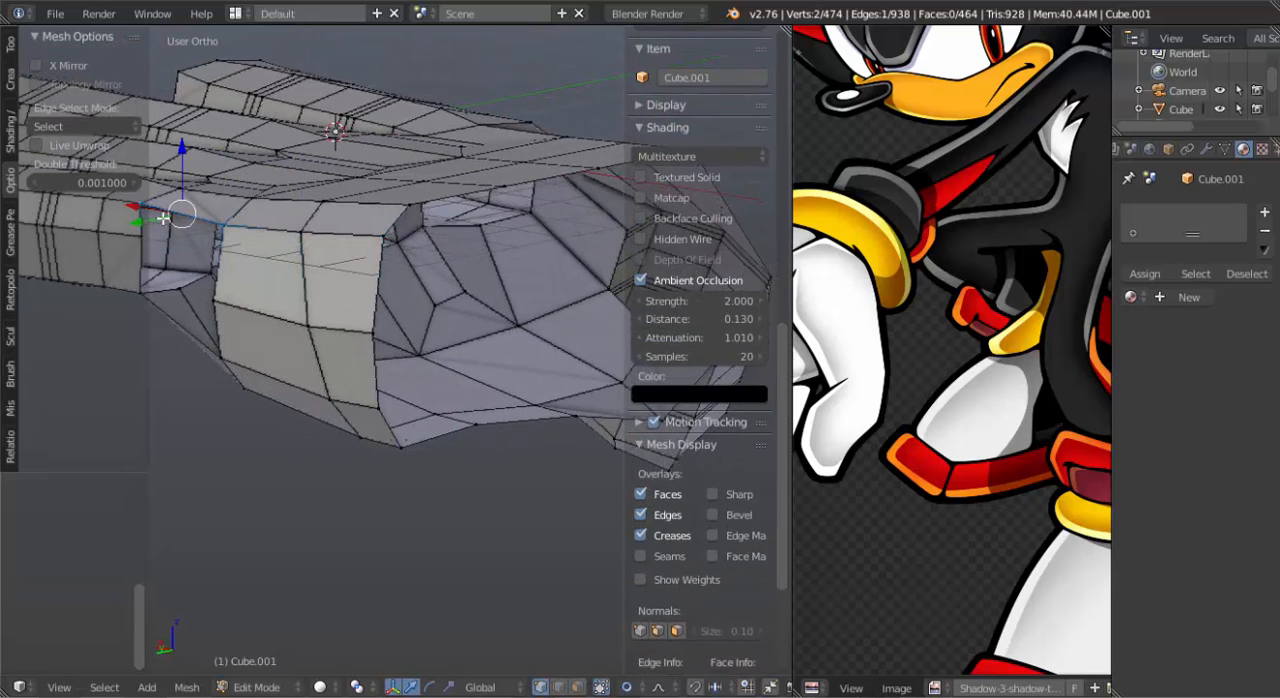
pyautogui.press('f')
pyautogui.moveTo(275, 304); pyautogui.dragTo(477, 199, button='middle')
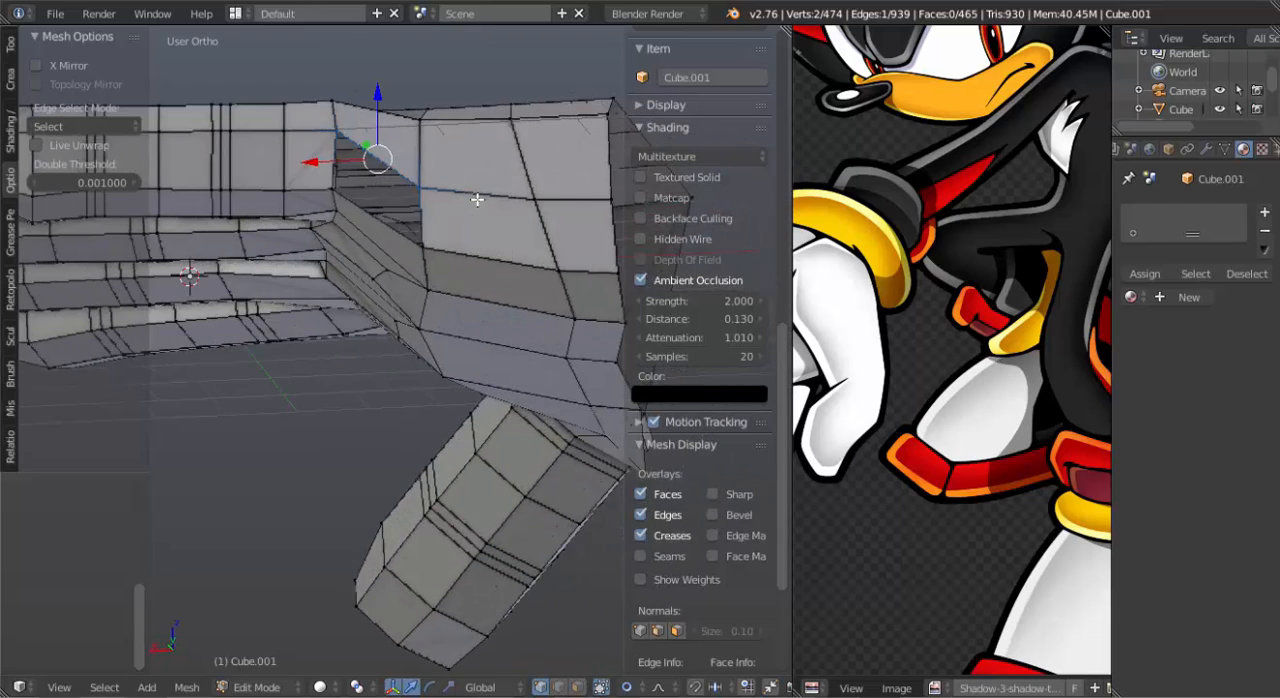
pyautogui.press('f')
pyautogui.moveTo(403, 252); pyautogui.dragTo(416, 297, button='middle')
# Reposition two vertices along the upper edge of the pinky-side wall to smooth its curve into the back of the hand.
pyautogui.rightClick(420, 168)
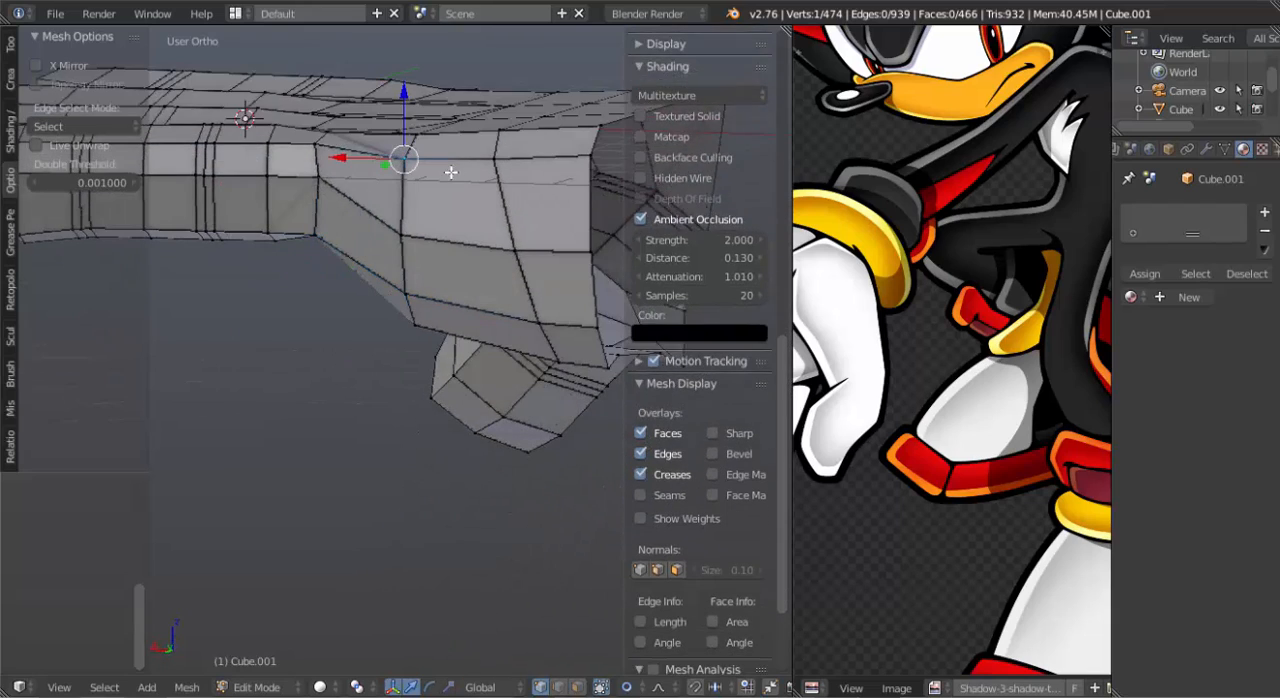
pyautogui.moveTo(451, 174); pyautogui.dragTo(292, 198, button='middle')
pyautogui.press('g')
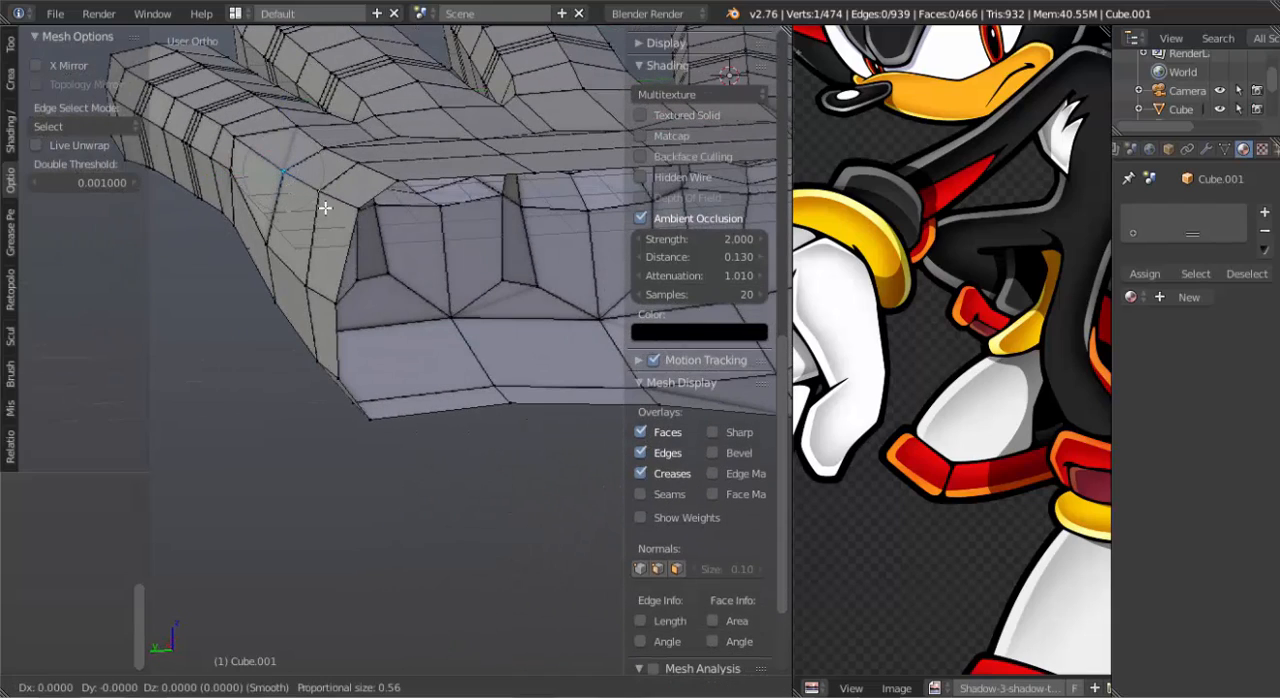
pyautogui.click(318, 198)
pyautogui.rightClick(318, 200)
pyautogui.press('g')
pyautogui.click(317, 190)
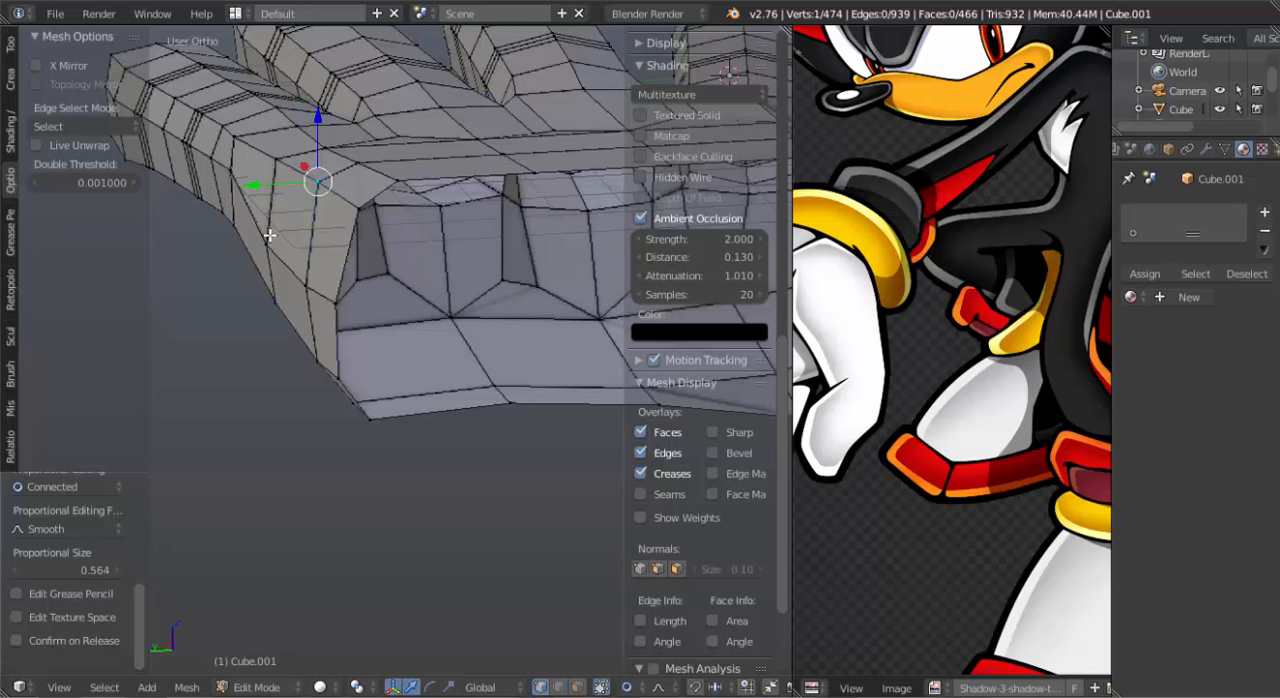
# Adjust the two side vertices where the base of the pinky meets the pinky-side wall.
pyautogui.moveTo(269, 230); pyautogui.dragTo(383, 237, button='middle')
pyautogui.rightClick(354, 210)
pyautogui.press('g')
pyautogui.click(348, 227)
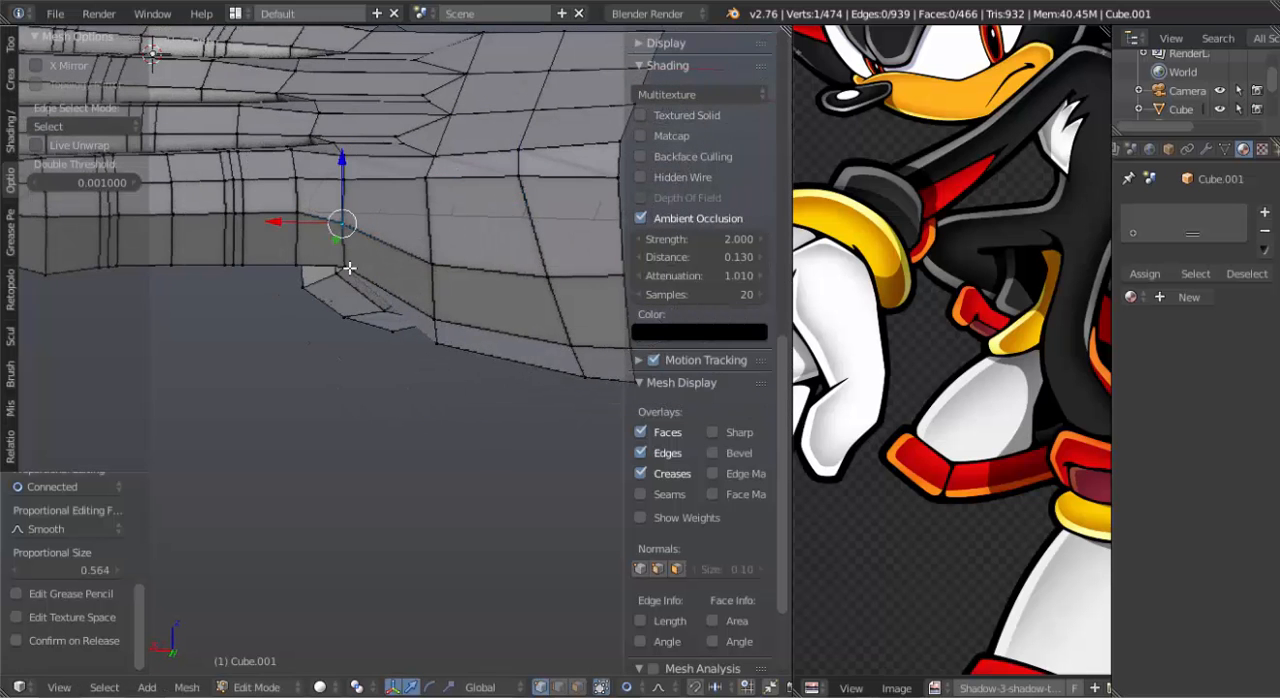
pyautogui.rightClick(348, 265)
pyautogui.press('g')
pyautogui.click(347, 270)
# Move the palm's wrist-side corner edges below the pinky inward and upward with proportional editing at a size of about 1.6.
pyautogui.scroll(-3, 360, 280)
pyautogui.moveTo(366, 286); pyautogui.dragTo(481, 321, button='middle')
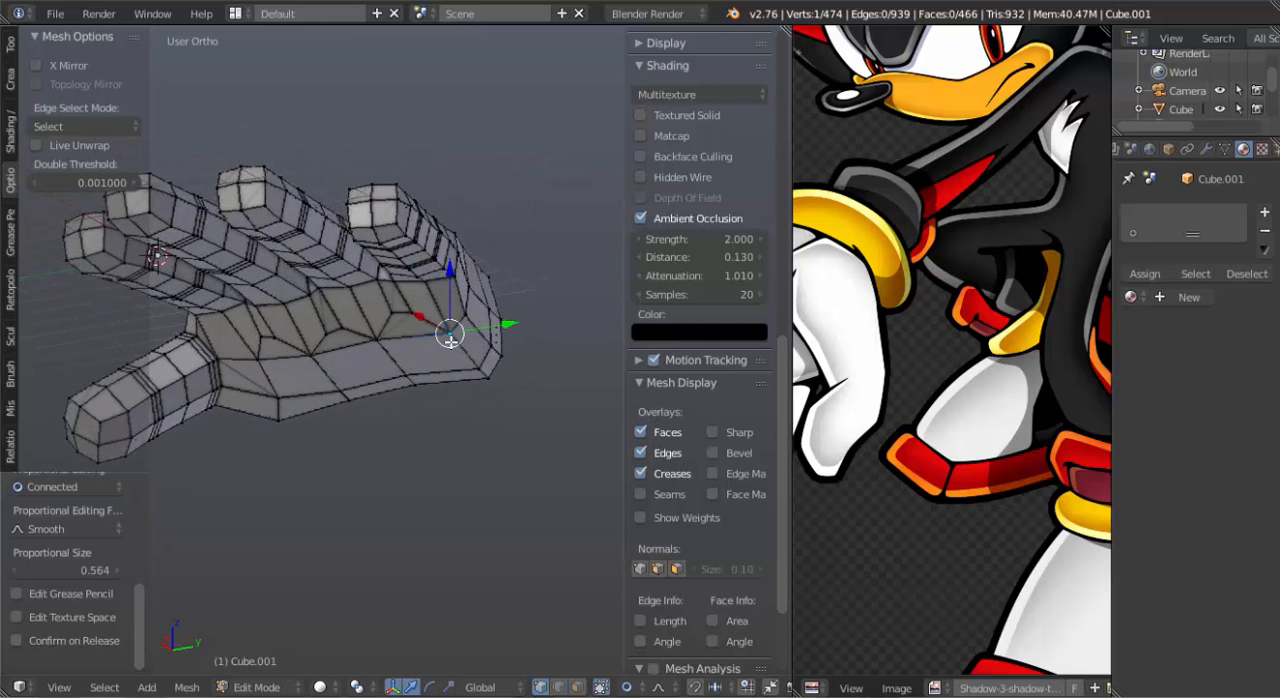
pyautogui.keyDown('shift'); pyautogui.rightClick(471, 367); pyautogui.keyUp('shift')
pyautogui.moveTo(471, 367); pyautogui.dragTo(490, 428, button='middle')
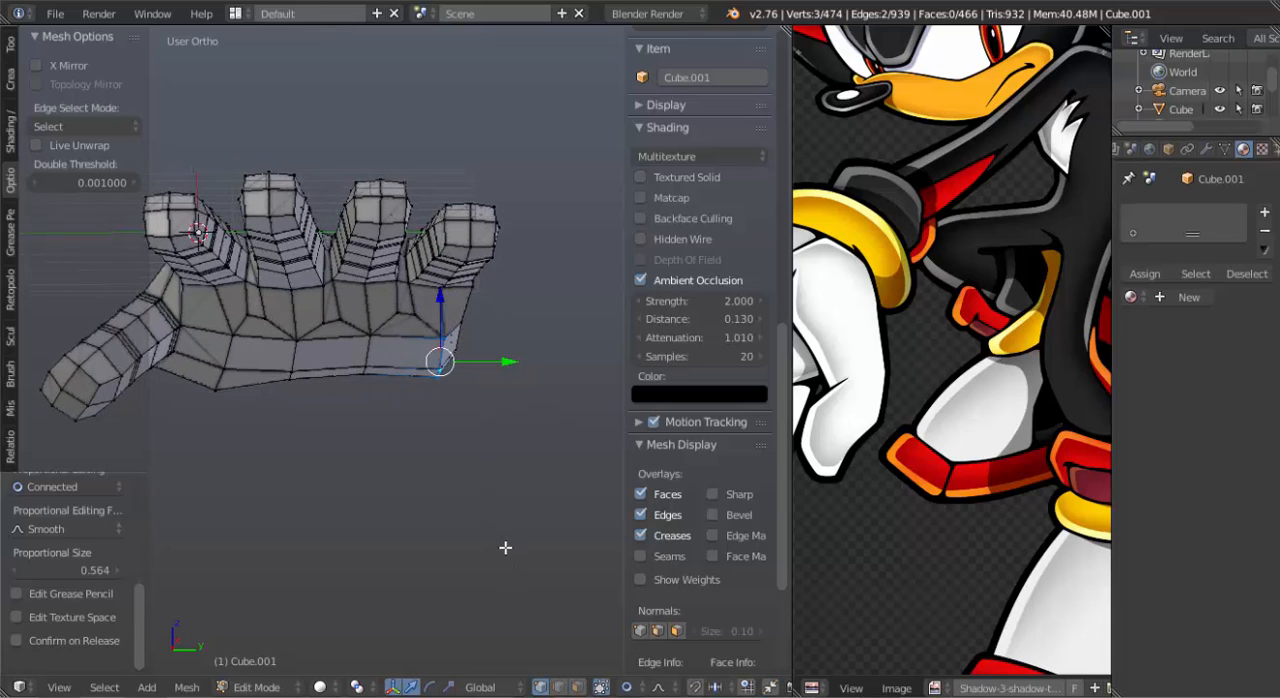
pyautogui.press('g')
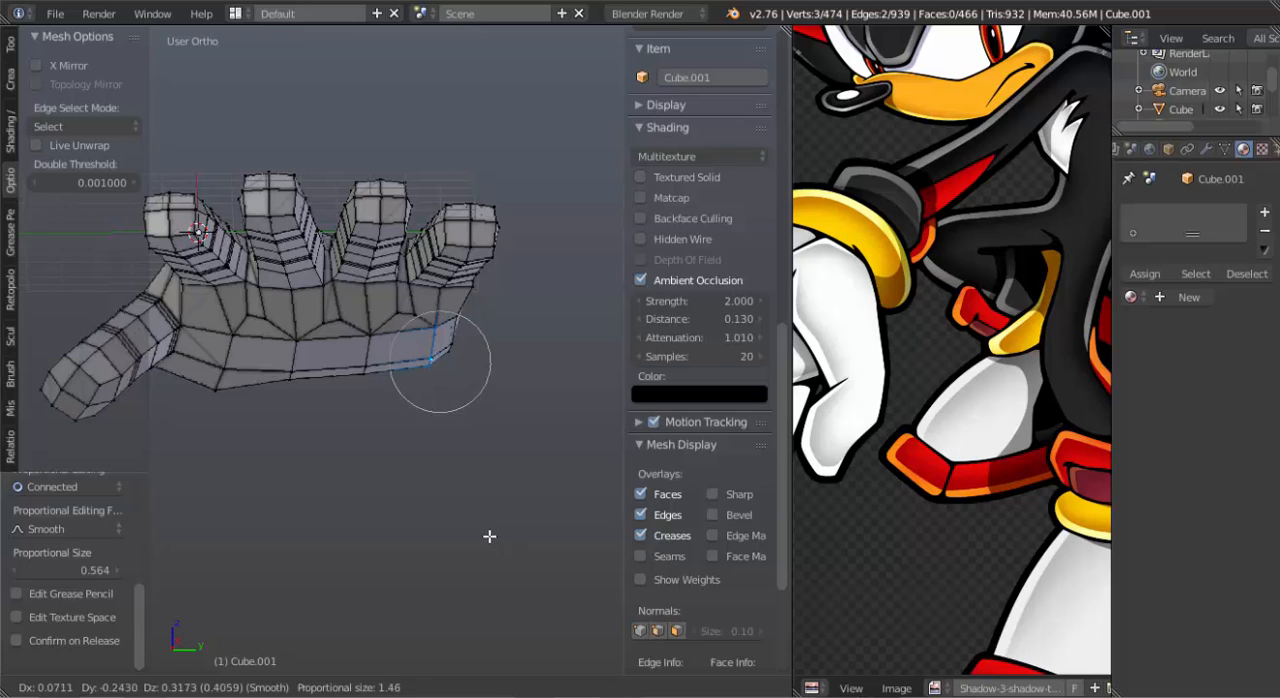
pyautogui.click(485, 533)
# Raise the middle face along the palm's wrist edge with proportional editing at a size of about 2.14.
pyautogui.moveTo(363, 452); pyautogui.dragTo(313, 366, button='middle')
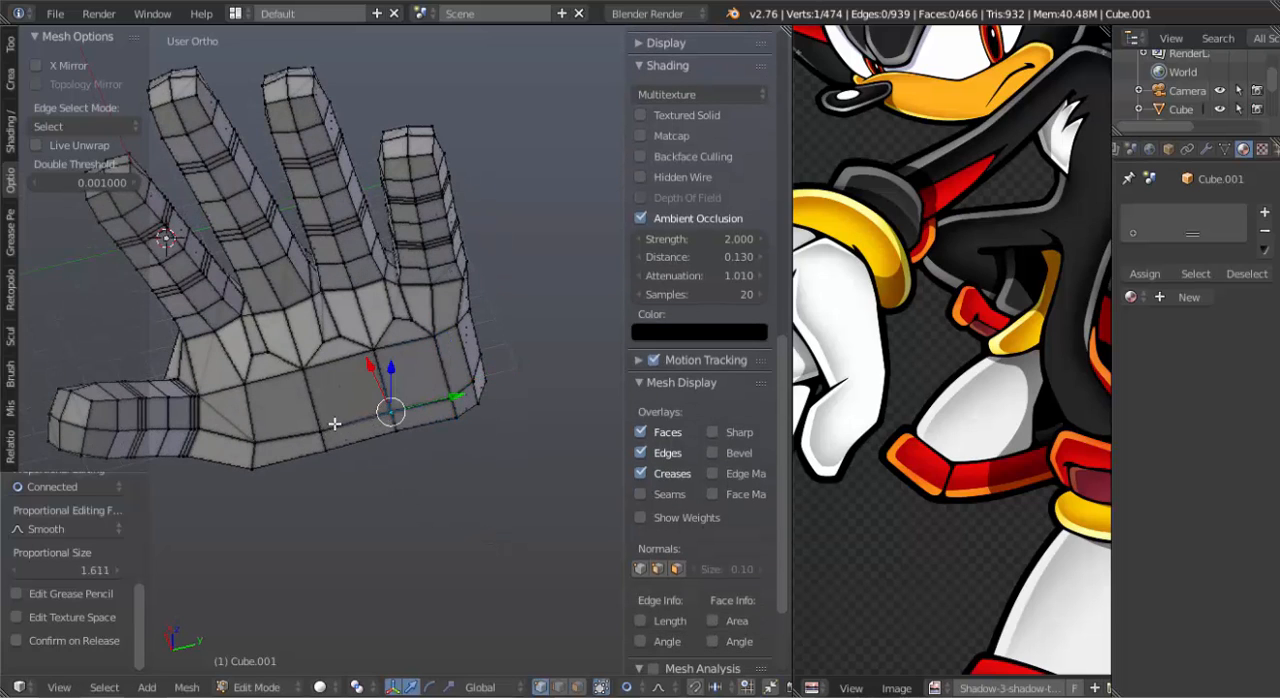
pyautogui.press('a')
pyautogui.rightClick(385, 411)
pyautogui.keyDown('shift'); pyautogui.rightClick(389, 432); pyautogui.keyUp('shift')
pyautogui.keyDown('shift'); pyautogui.rightClick(318, 445); pyautogui.keyUp('shift')
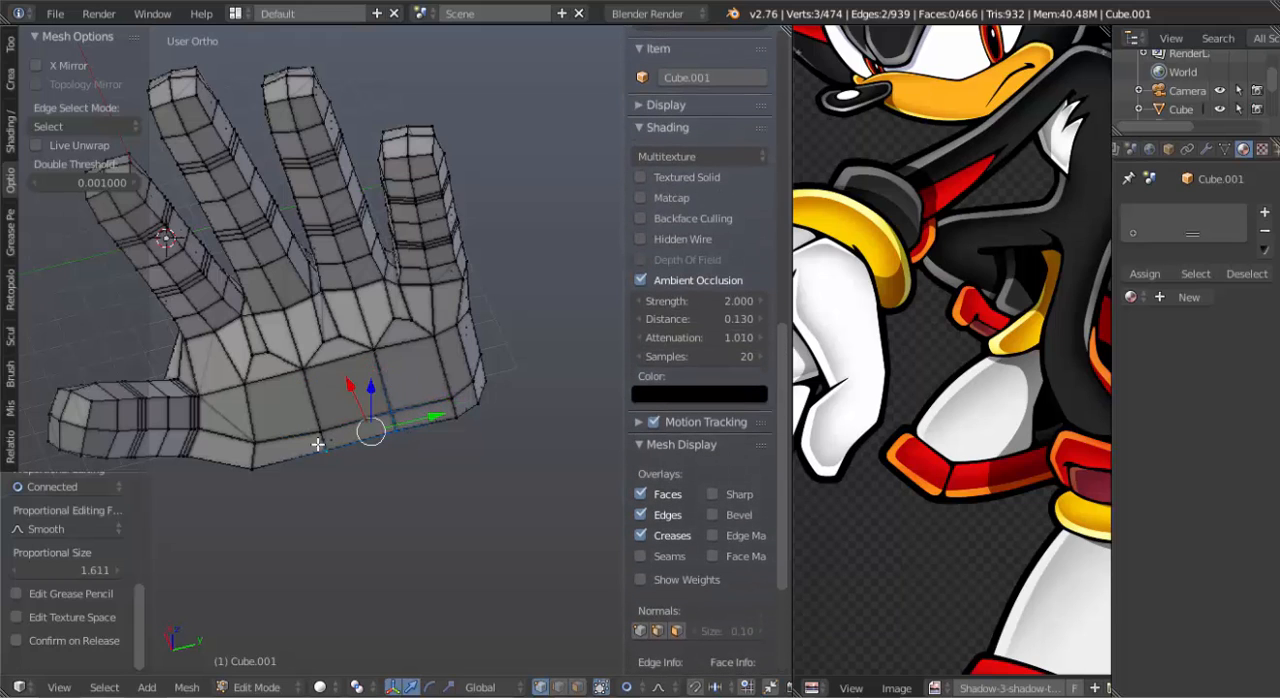
pyautogui.moveTo(330, 428); pyautogui.dragTo(391, 506, button='middle')
pyautogui.press('g')
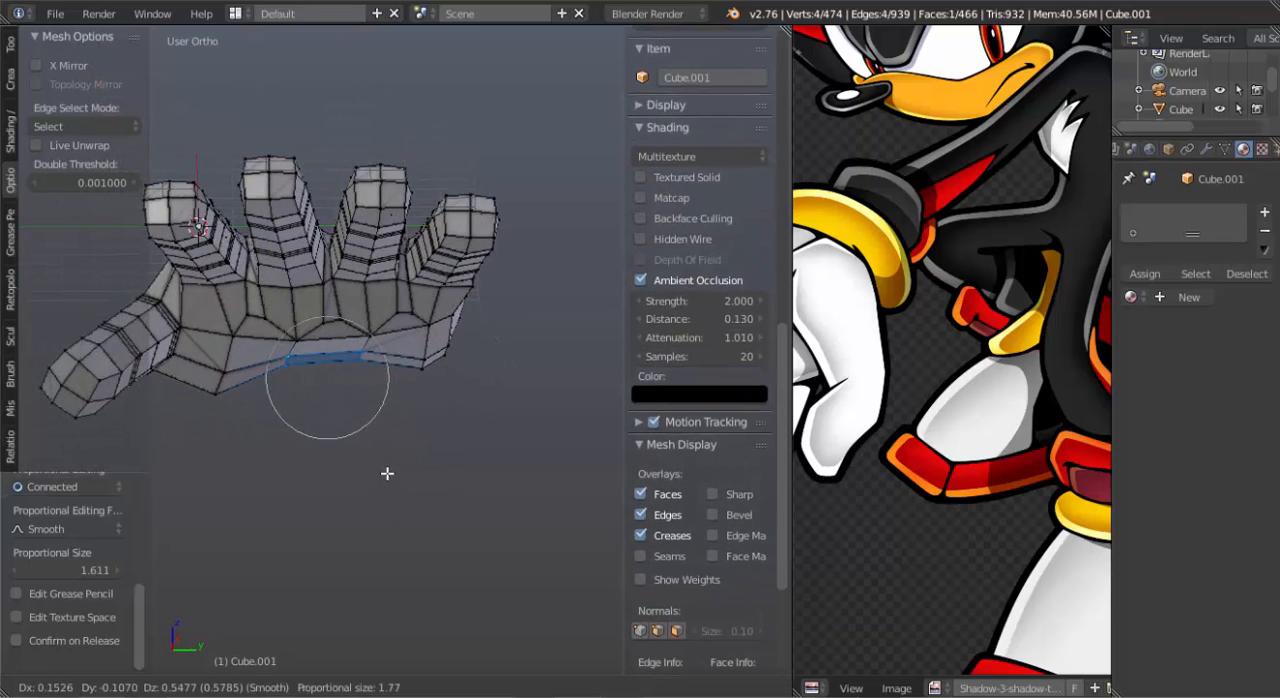
pyautogui.click(387, 473)
# Raise the two central palm vertices below the middle fingers with proportional editing to hollow the palm.
pyautogui.rightClick(368, 341)
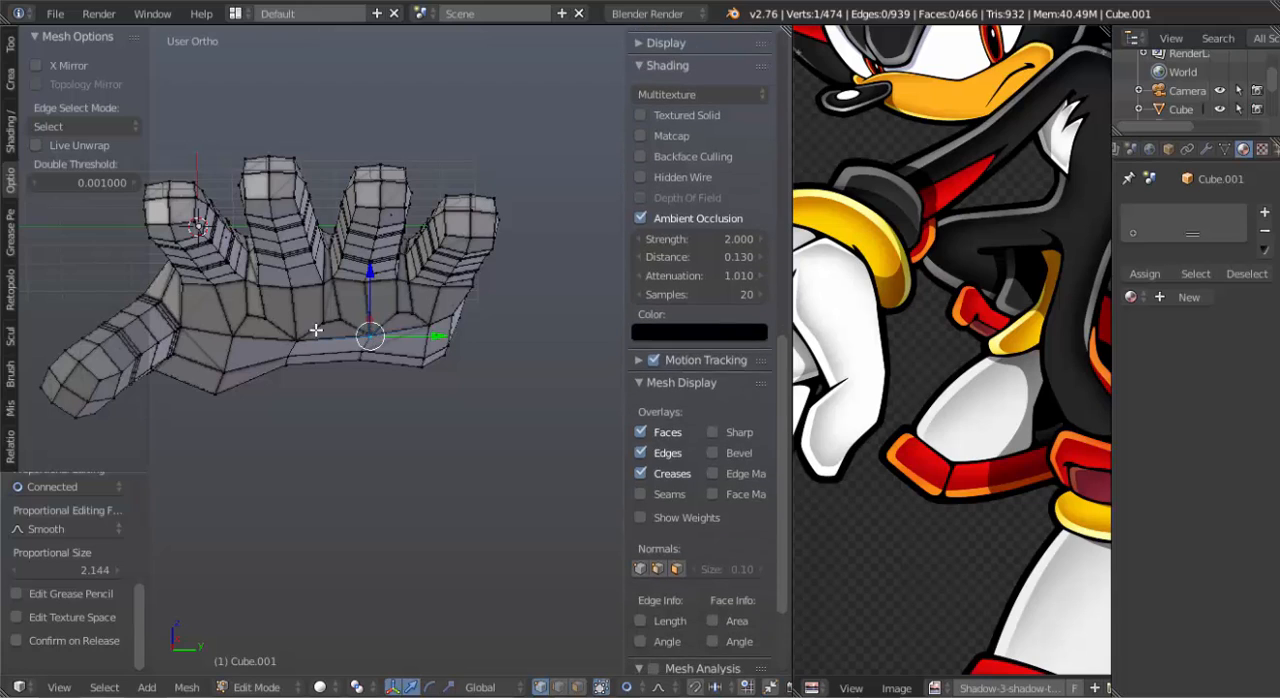
pyautogui.press('g')
pyautogui.click(347, 348)
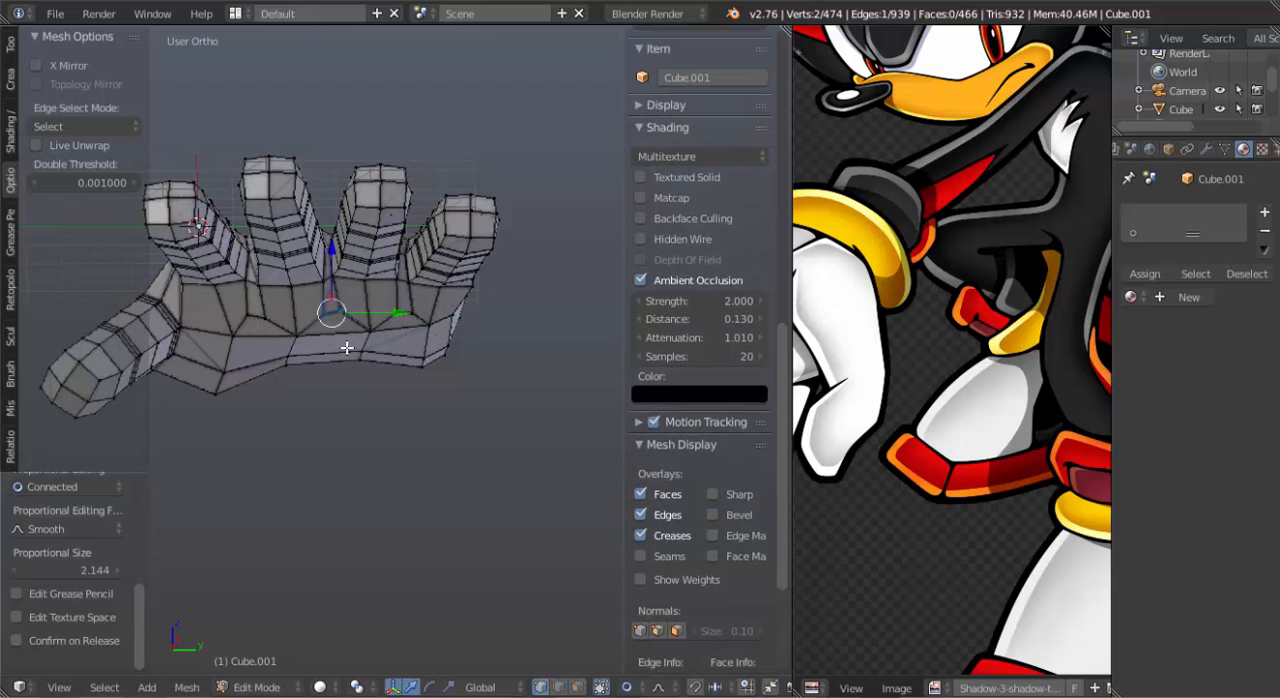
pyautogui.rightClick(357, 334)
pyautogui.press('g')
pyautogui.click(346, 334)
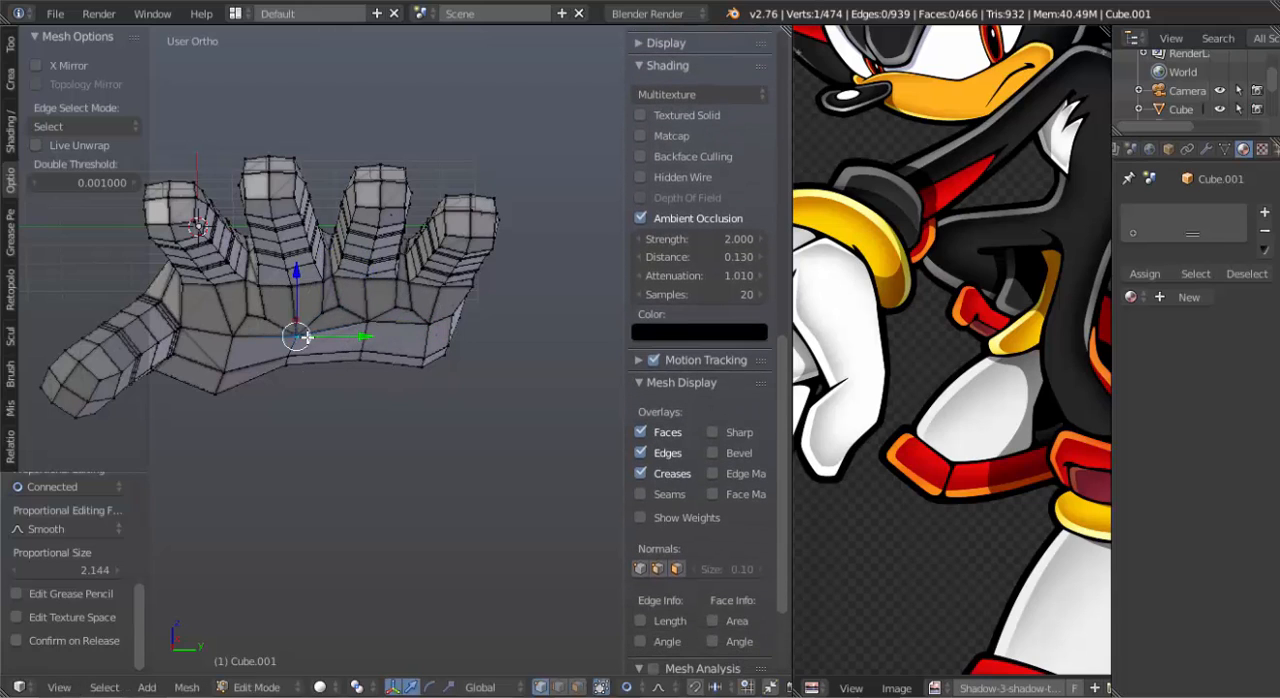
pyautogui.press('g')
pyautogui.click(311, 322)
pyautogui.rightClick(361, 327)
pyautogui.press('g')
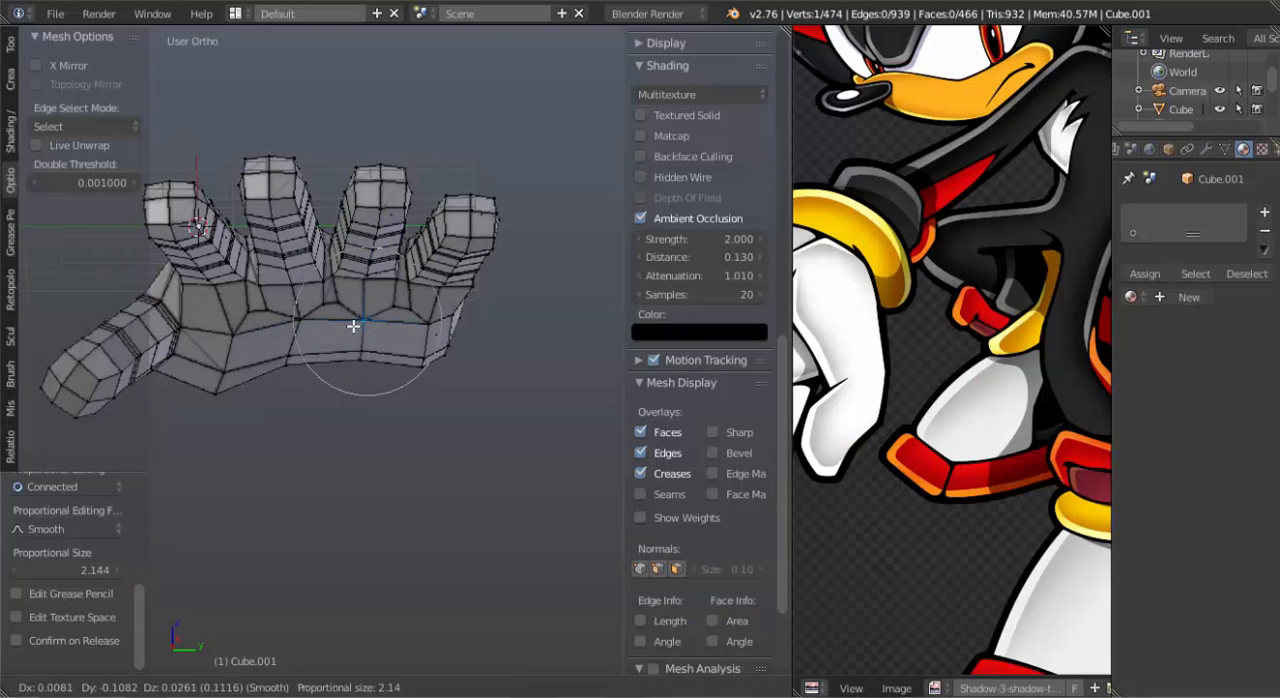
pyautogui.click(353, 325)
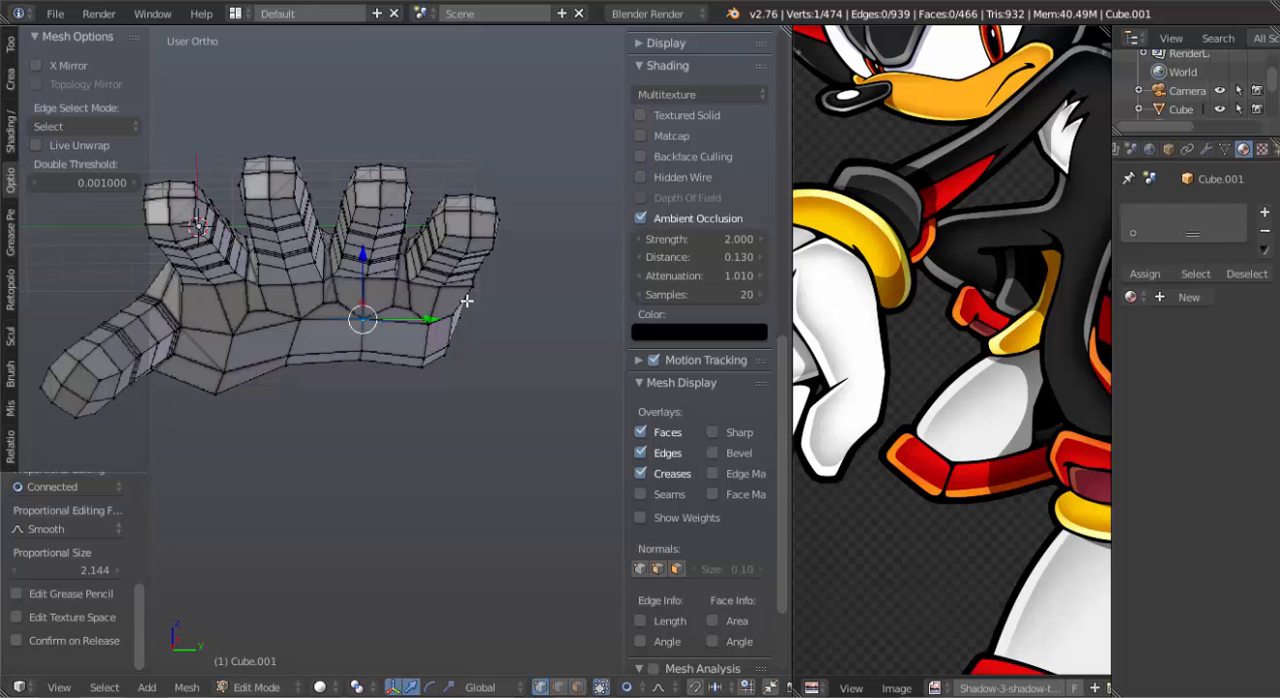
# Slide the edges across the back of the thumb's base toward the back of the hand by a factor of about 0.4.
pyautogui.moveTo(466, 300); pyautogui.dragTo(462, 454, button='middle')
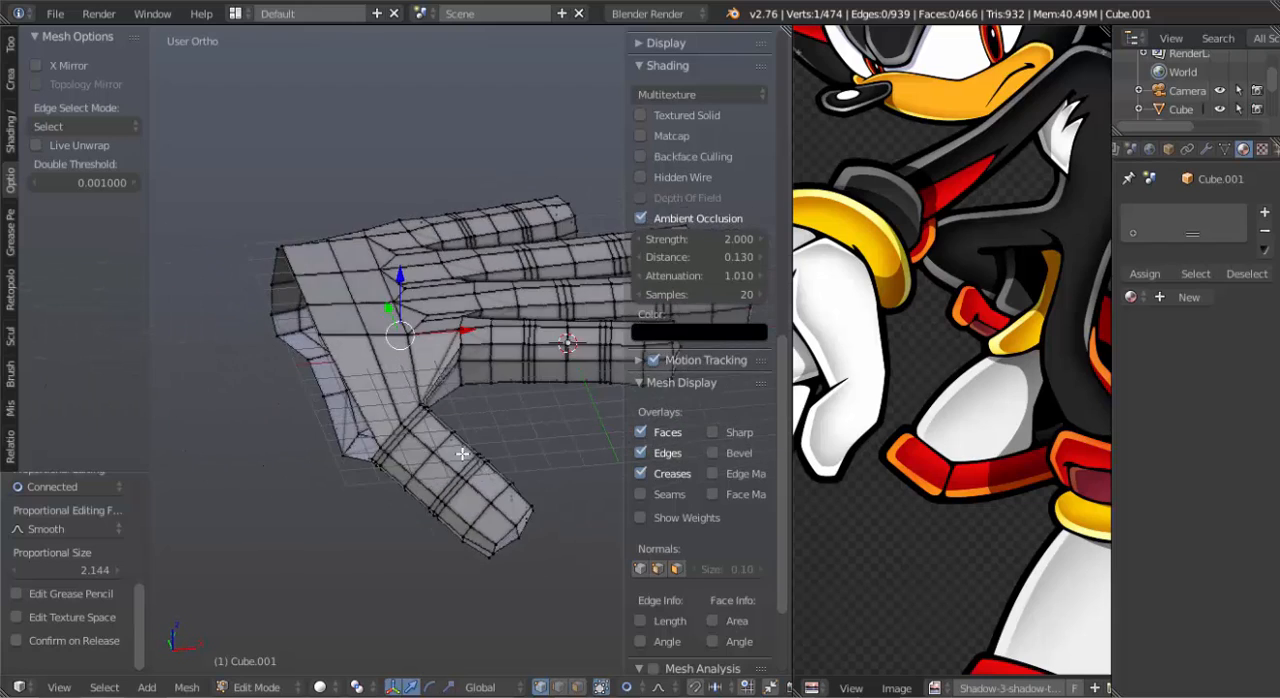
pyautogui.scroll(3, 462, 454)
pyautogui.keyDown('ctrl'); pyautogui.rightClick(366, 504); pyautogui.keyUp('ctrl')
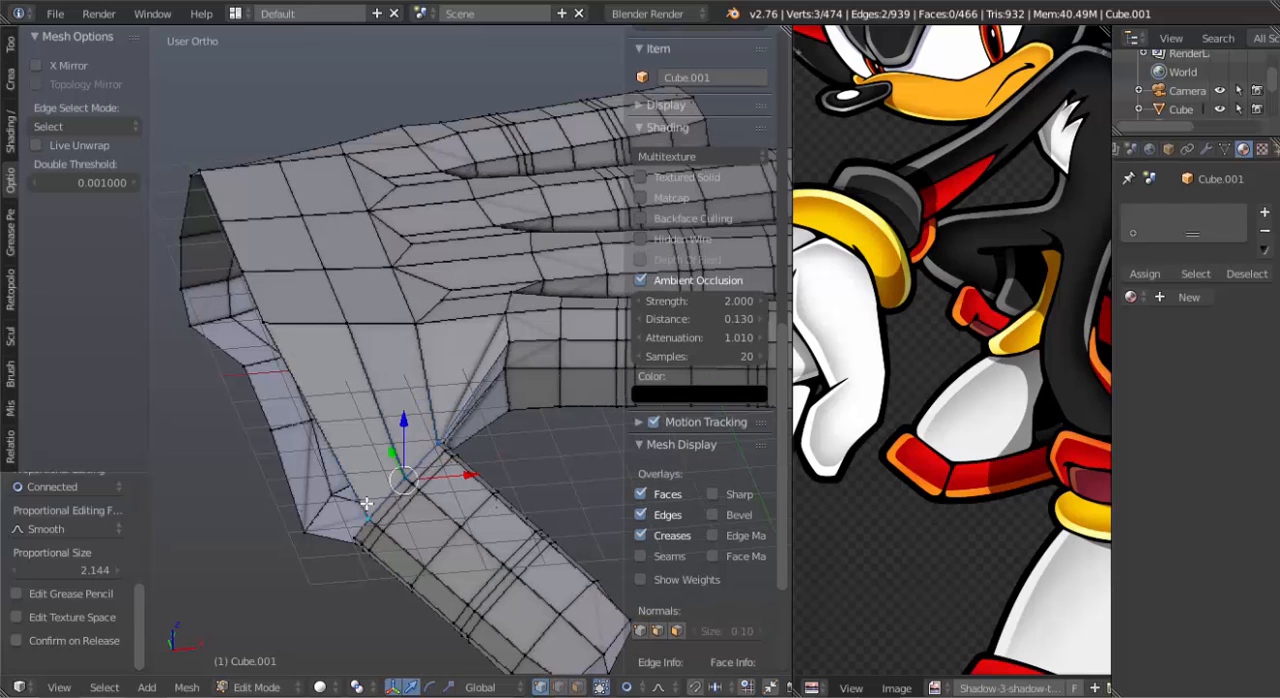
pyautogui.press('g')
pyautogui.press('g')
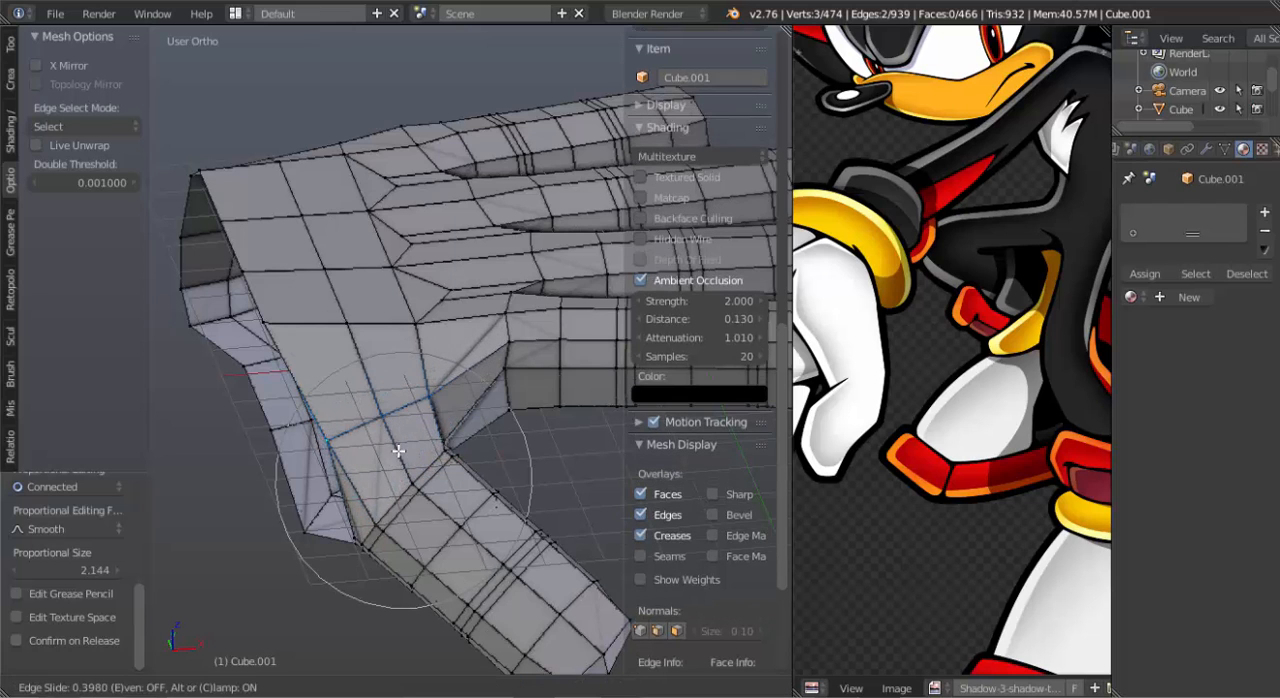
pyautogui.click(400, 448)
# Slide the vertex in the web between the thumb and index finger by a factor of about 0.26.
pyautogui.moveTo(400, 448); pyautogui.dragTo(239, 366, button='middle')
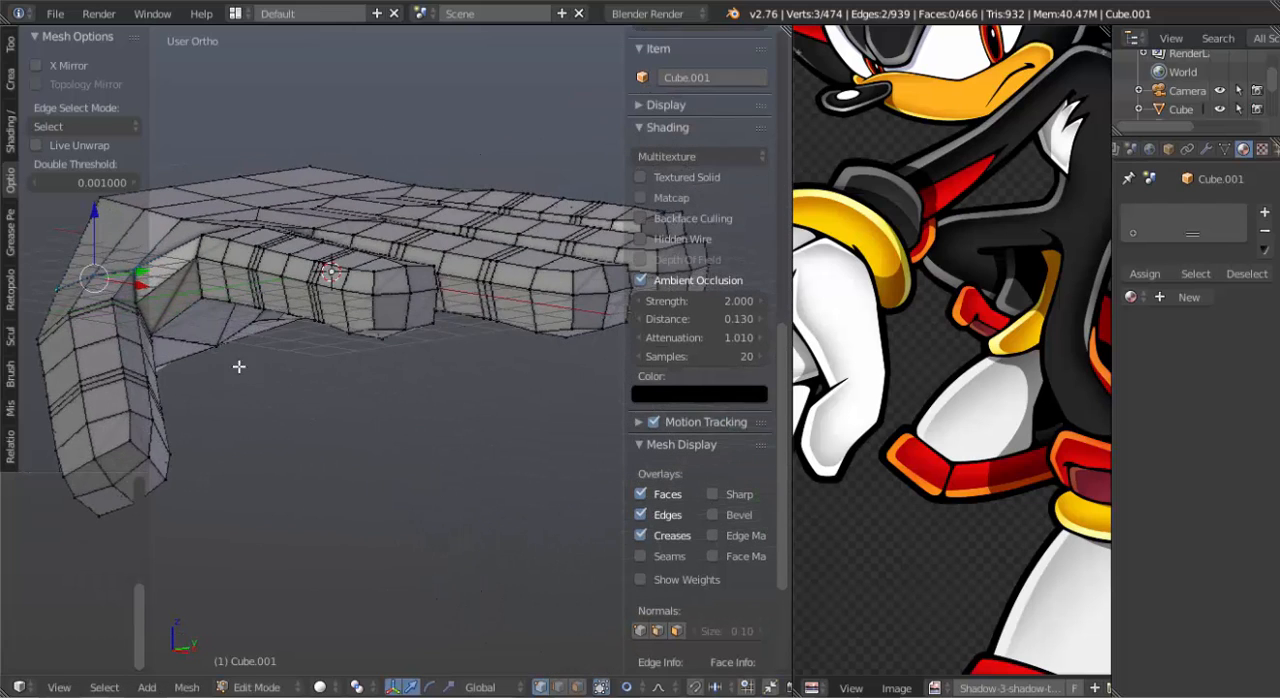
pyautogui.moveTo(188, 302); pyautogui.dragTo(334, 384, button='middle')
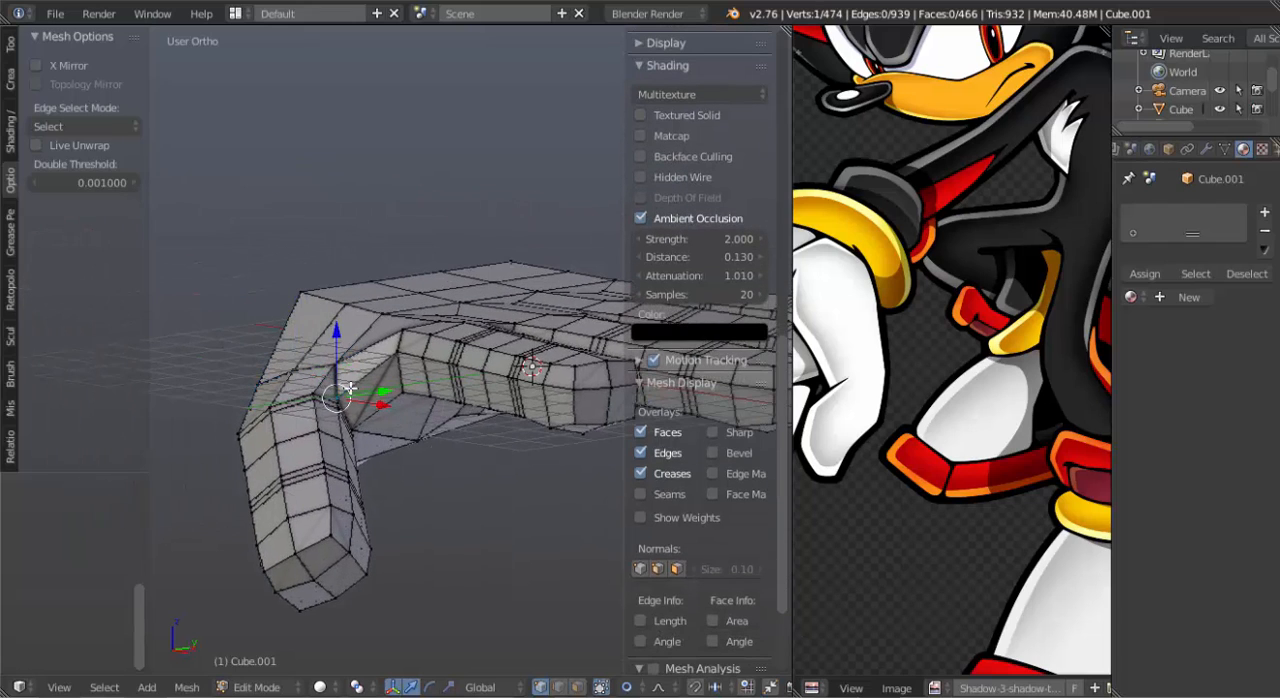
pyautogui.hotkey('shift', 'v')
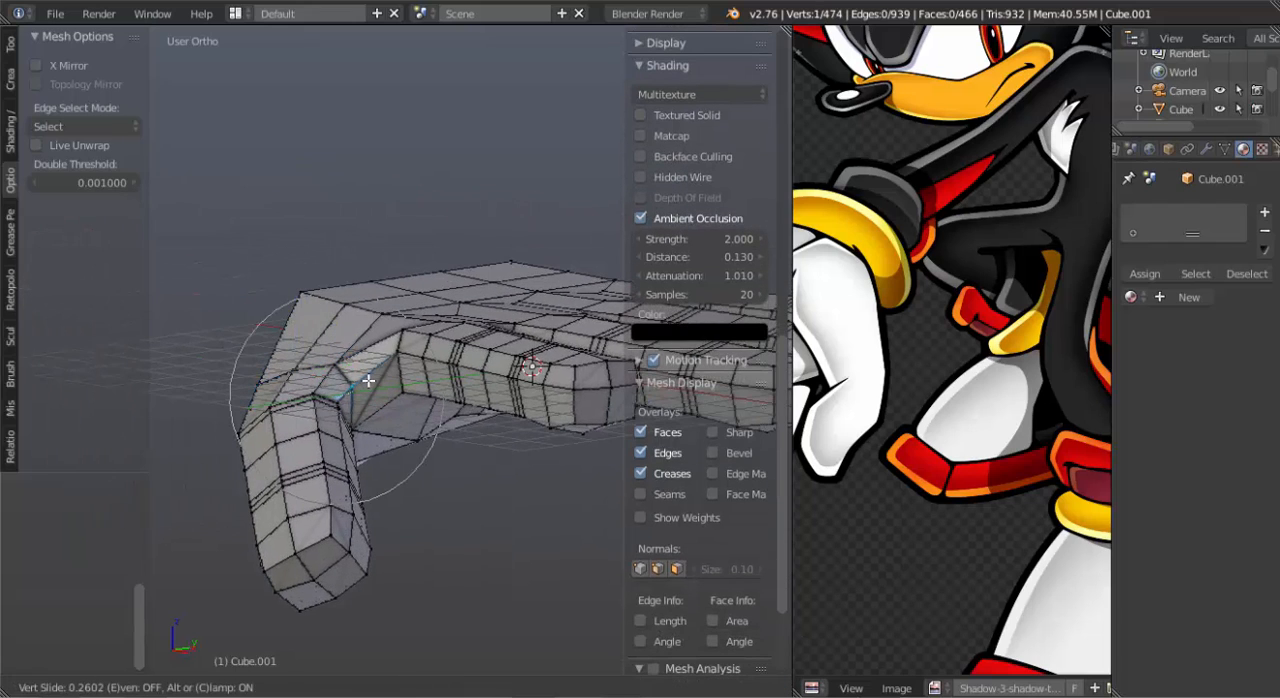
pyautogui.click(368, 380)
# Move the vertex on the wrist side of the thumb's base outward and up with proportional editing at a size of about 2.14.
pyautogui.moveTo(368, 382); pyautogui.dragTo(478, 376, button='middle')
pyautogui.rightClick(347, 397)
pyautogui.press('g')
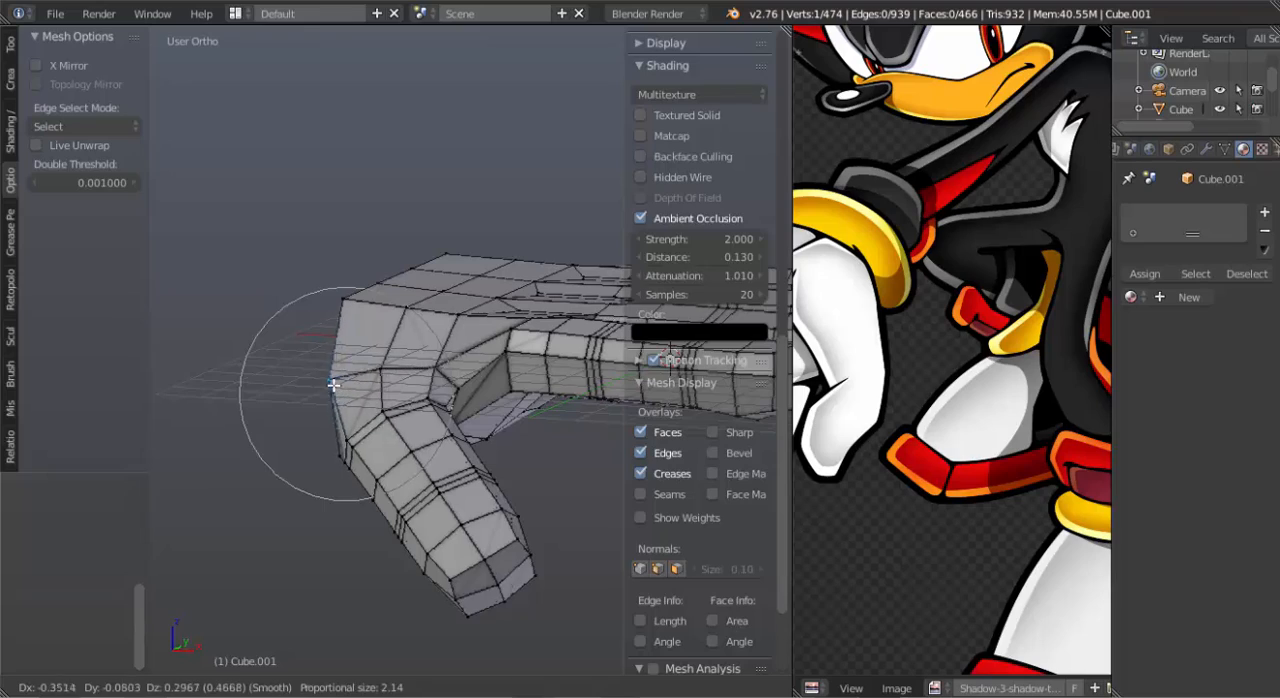
pyautogui.click(333, 384)
# Fill the open side between thumb base and palm, and raise its lower wrist-side vertex with proportional editing at a size of about 0.91.
pyautogui.moveTo(333, 384); pyautogui.dragTo(391, 454, button='middle')
pyautogui.rightClick(391, 478)
pyautogui.press('g')
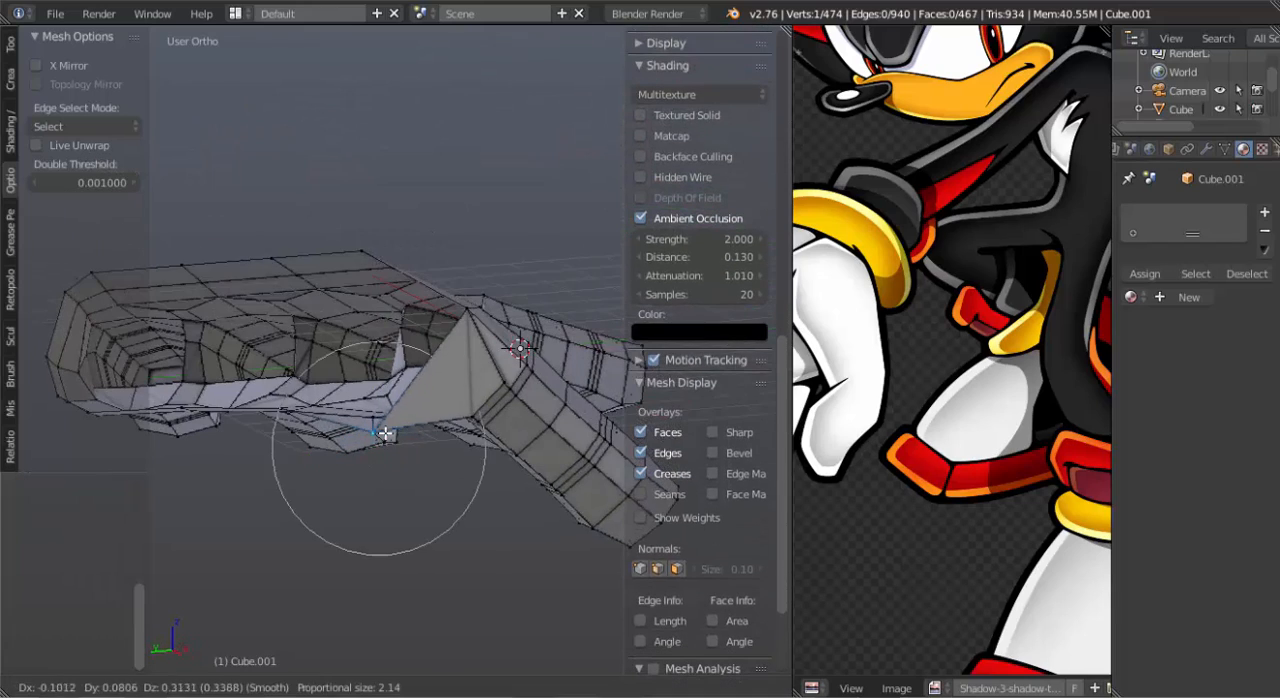
pyautogui.click(383, 427)
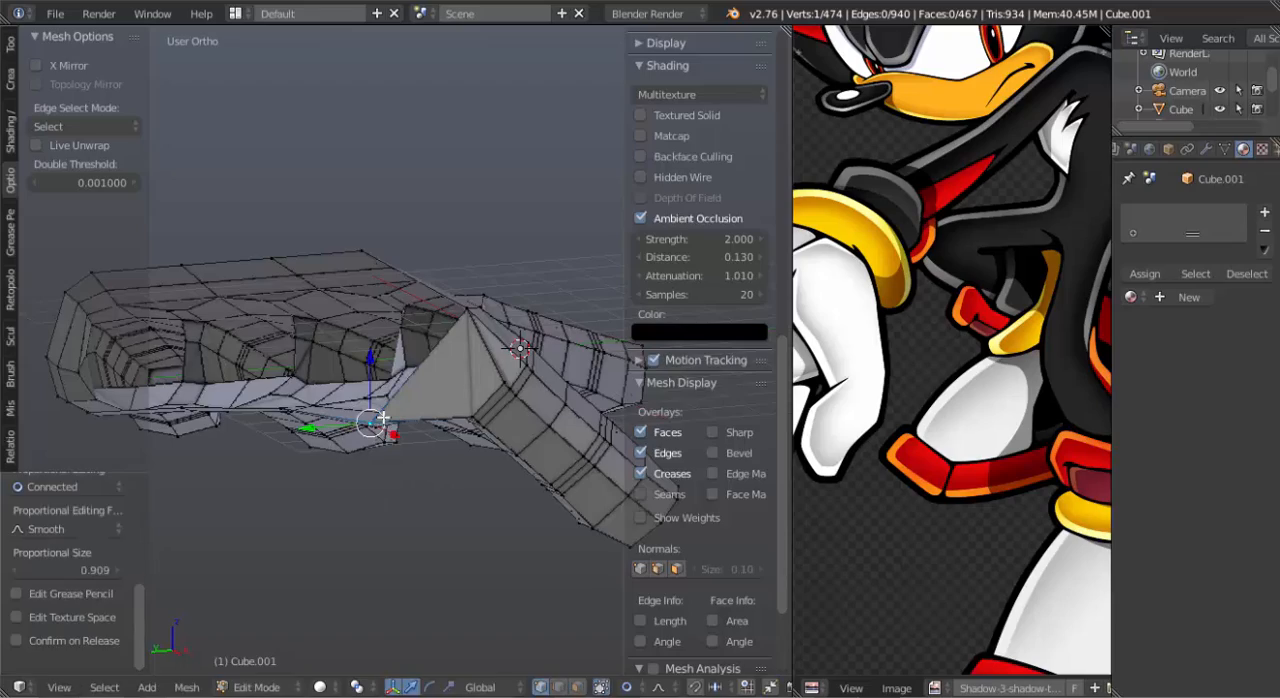
# Select the open edge loop around the wrist and move it along X away from the palm.
pyautogui.moveTo(383, 427); pyautogui.dragTo(363, 376, button='middle')
pyautogui.keyDown('alt'); pyautogui.rightClick(407, 360); pyautogui.keyUp('alt')
pyautogui.moveTo(451, 351); pyautogui.dragTo(379, 357, button='middle')
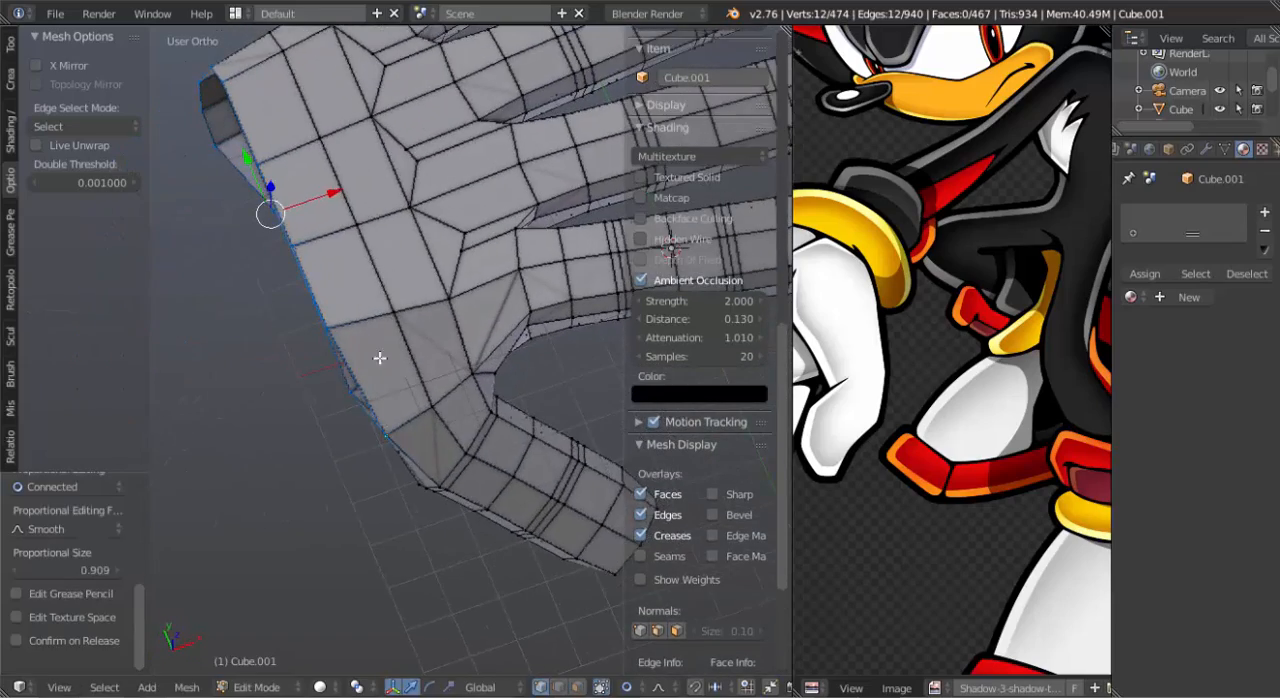
pyautogui.moveTo(339, 198); pyautogui.dragTo(300, 220)
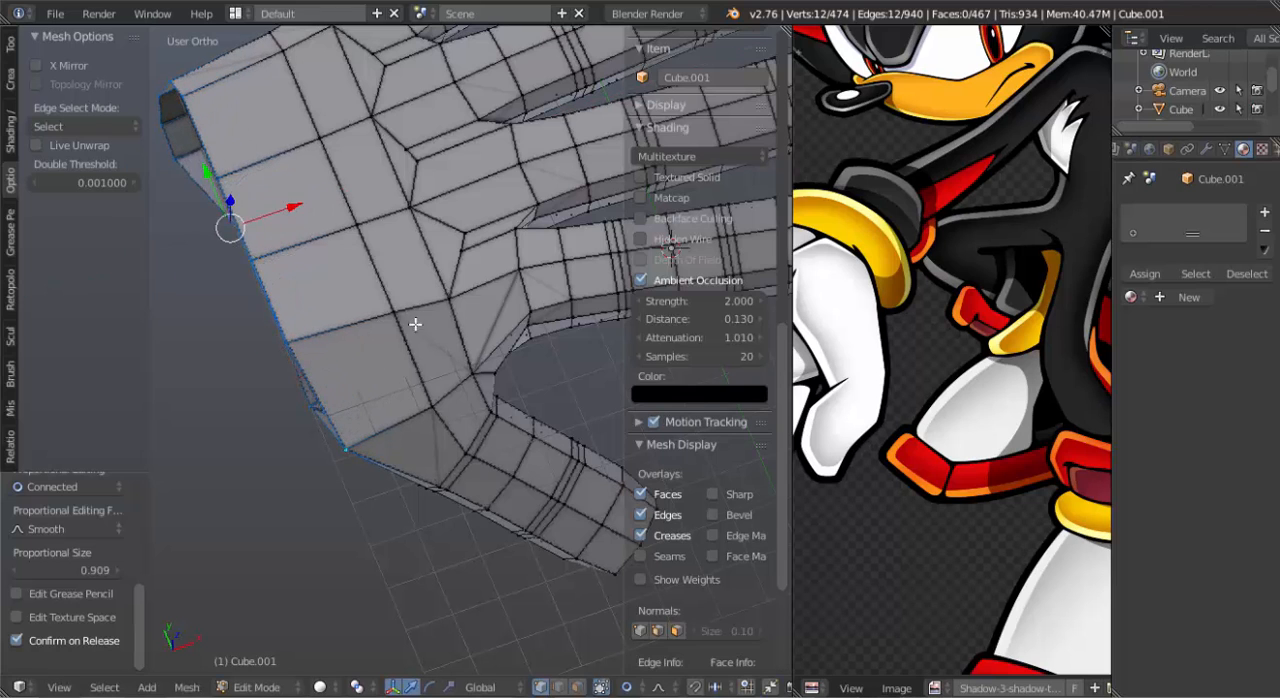
# Scale down the slanted edge on the thumb side of the wrist opening.
pyautogui.moveTo(300, 220); pyautogui.dragTo(397, 426, button='middle')
pyautogui.rightClick(408, 427)
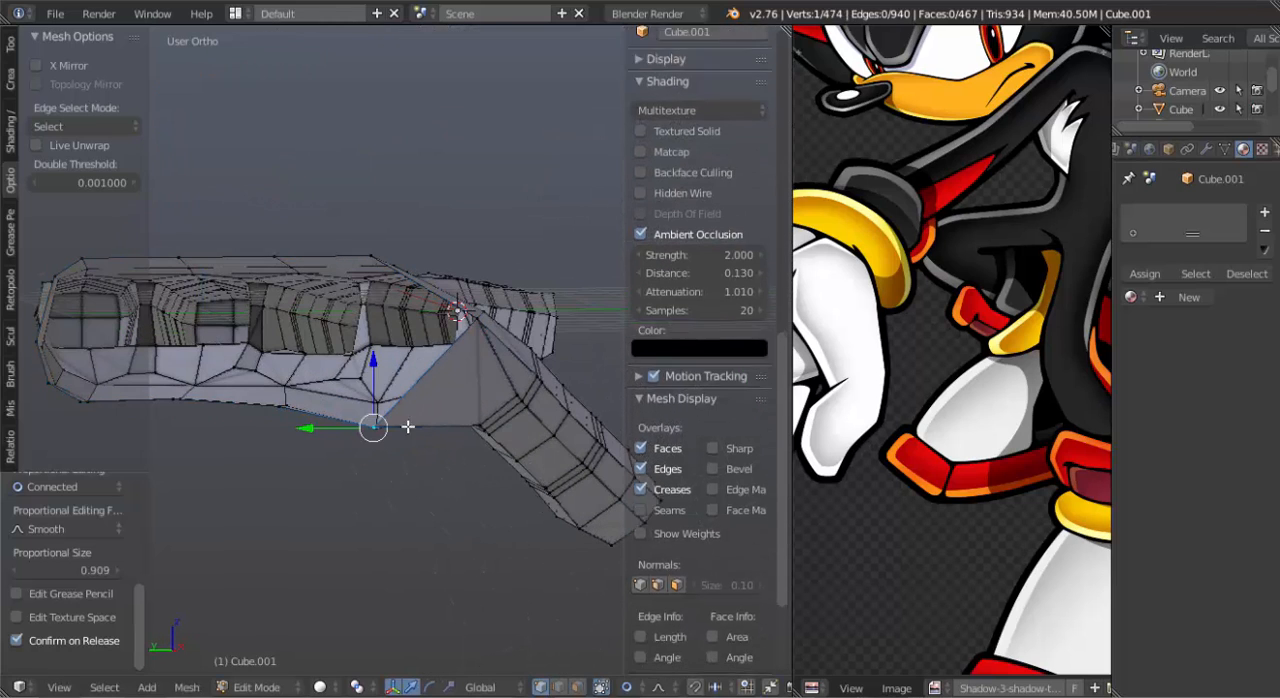
pyautogui.keyDown('shift'); pyautogui.rightClick(470, 322); pyautogui.keyUp('shift')
pyautogui.press('s')
pyautogui.click(466, 343)
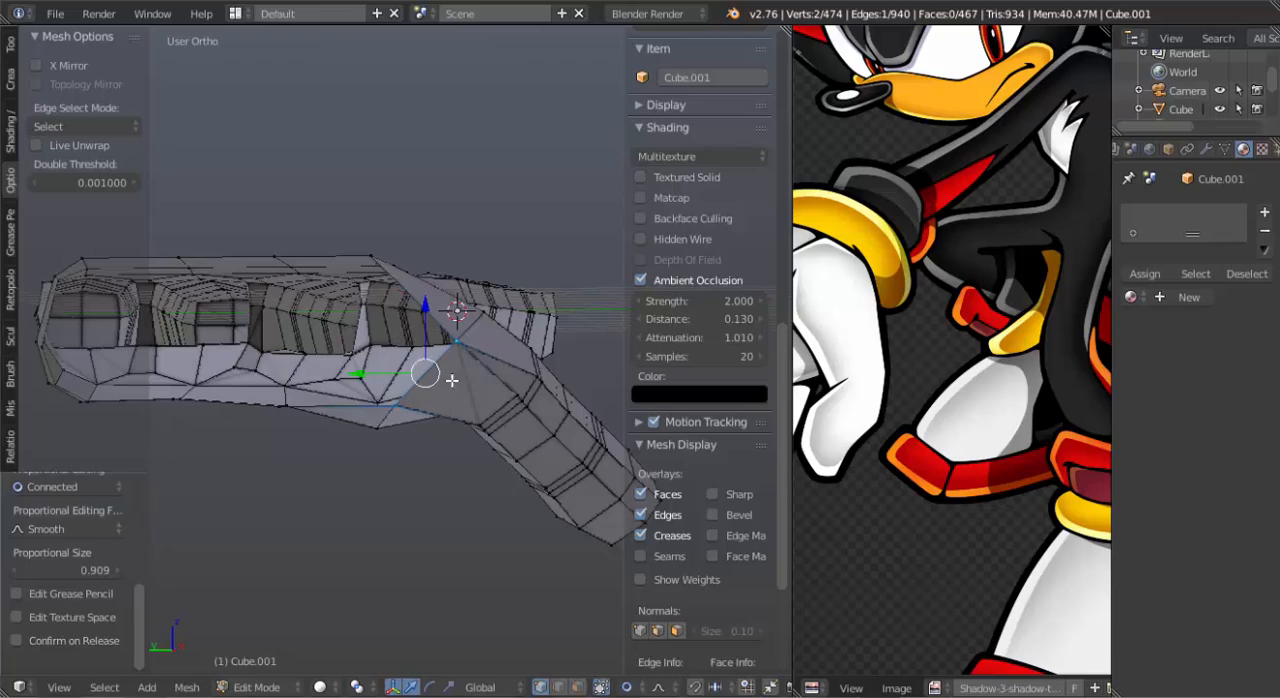
# Extrude the wrist's open edge loop a short distance away from the palm and scale the new loop down slightly.
pyautogui.moveTo(440, 365); pyautogui.dragTo(346, 329, button='middle')
pyautogui.scroll(-4, 506, 386)
pyautogui.keyDown('alt'); pyautogui.rightClick(346, 329); pyautogui.keyUp('alt')
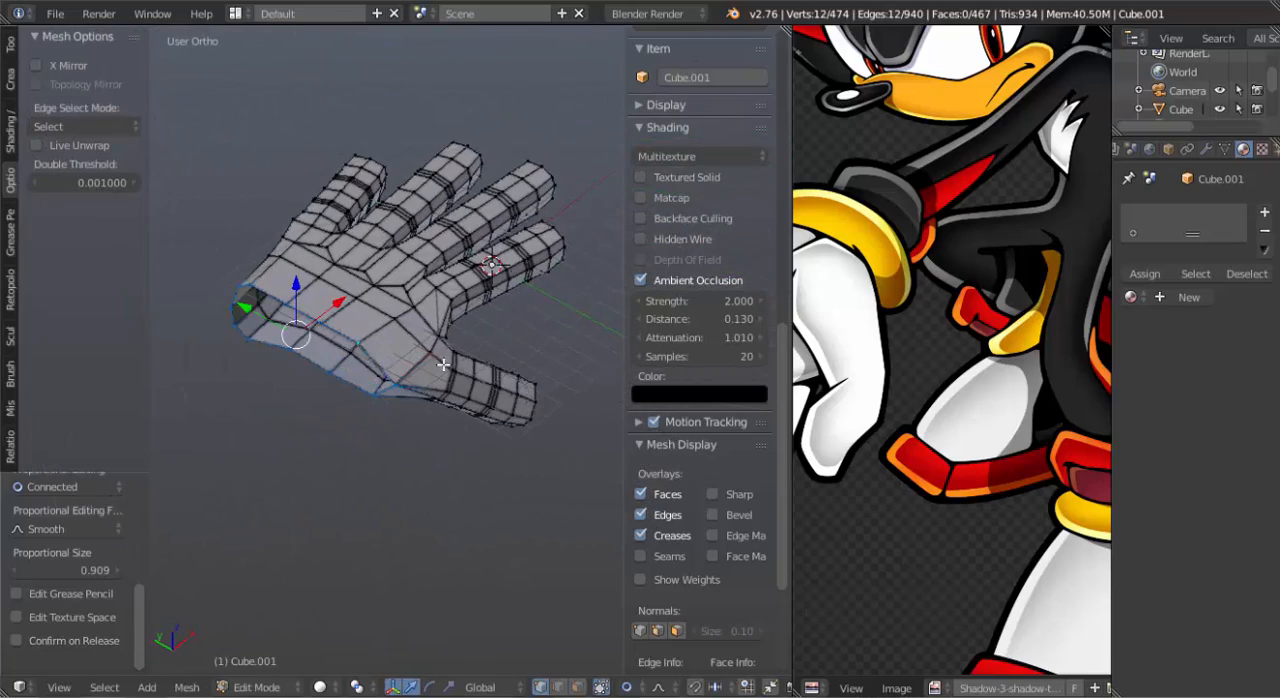
pyautogui.moveTo(443, 365)
pyautogui.mouseDown(button='middle')
pyautogui.moveTo(411, 296)
pyautogui.moveTo(454, 380)
pyautogui.mouseUp(button='middle')
pyautogui.press('e')
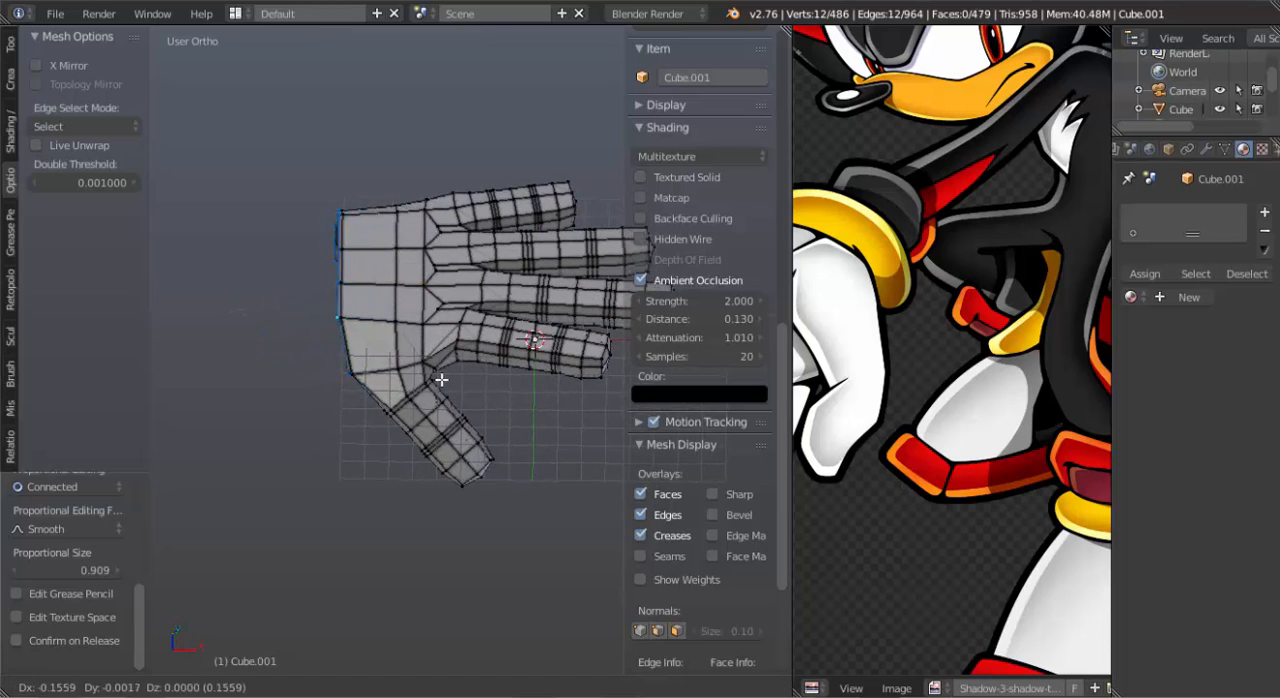
pyautogui.click(432, 380)
pyautogui.press('s')
pyautogui.click(420, 373)
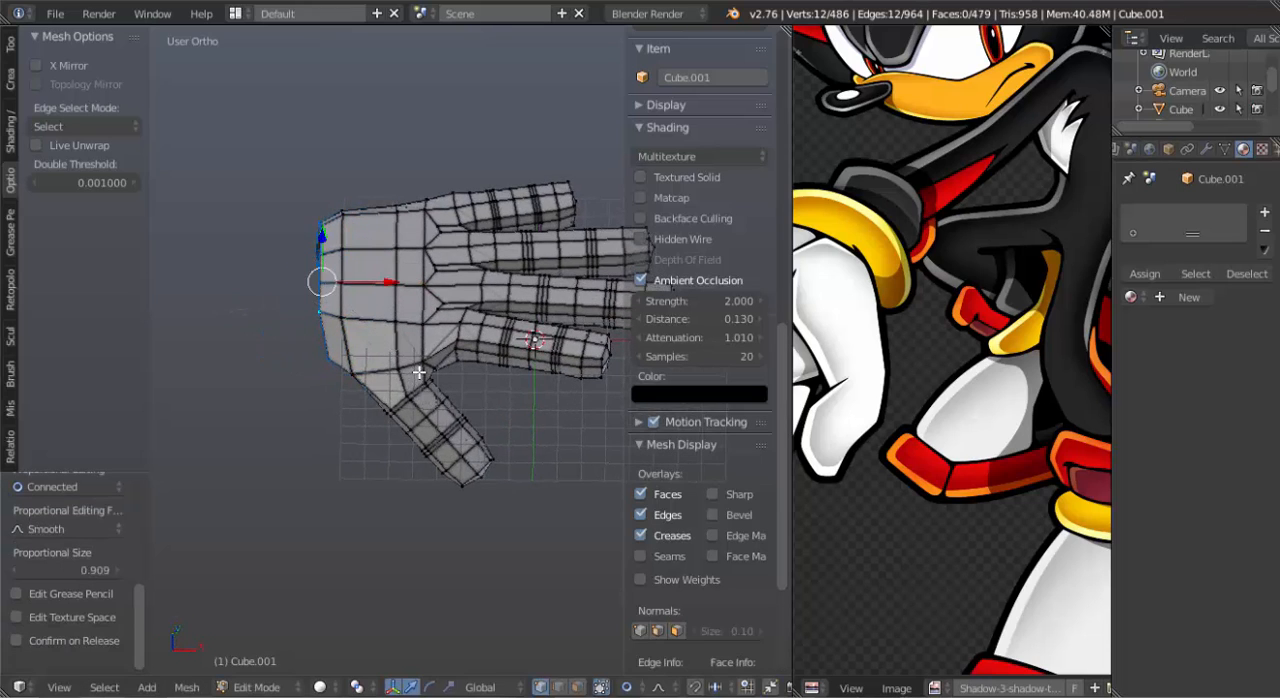
# Slide the vertex where the thumb meets the palm toward the palm and adjust the thumb's base there.
pyautogui.moveTo(423, 371); pyautogui.dragTo(376, 394, button='middle')
pyautogui.rightClick(380, 338)
pyautogui.scroll(4, 375, 390)
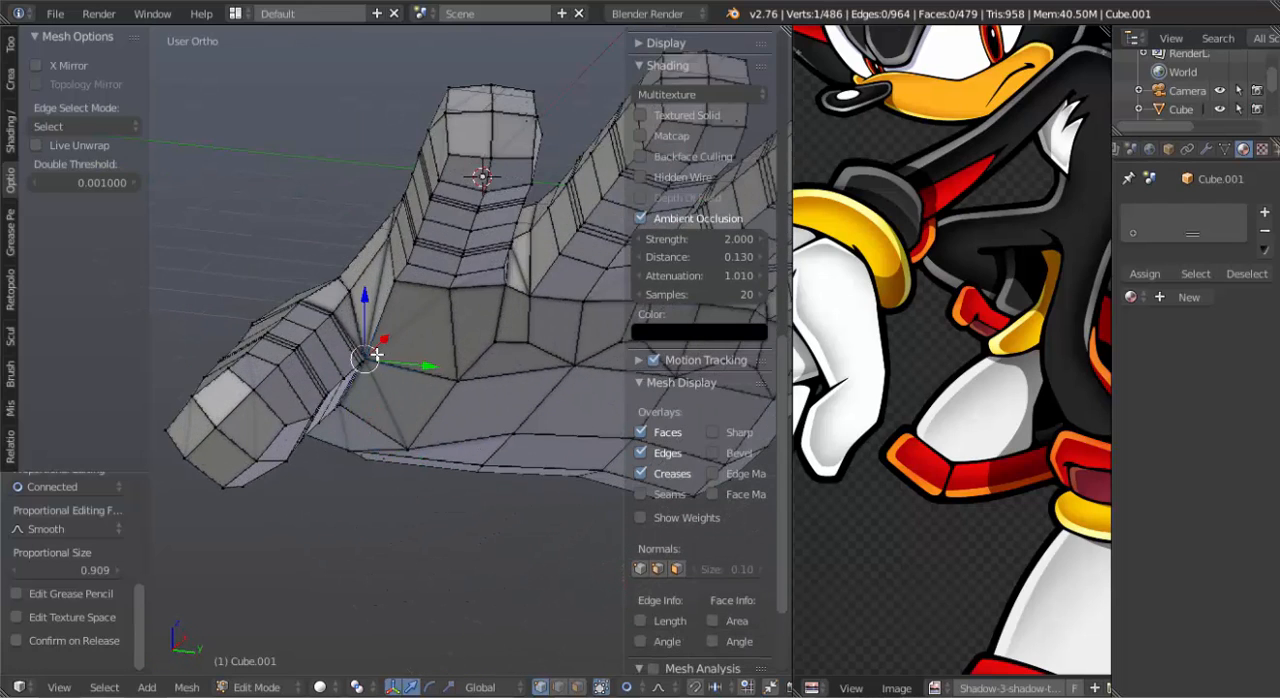
pyautogui.press('g')
pyautogui.press('g')
pyautogui.click(389, 354)
pyautogui.moveTo(390, 356); pyautogui.dragTo(491, 446, button='middle')
pyautogui.press('g')
pyautogui.click(409, 428)
# Reposition the vertices around the palm-side base of the thumb with proportional editing at a size of about 0.91.
pyautogui.press('g')
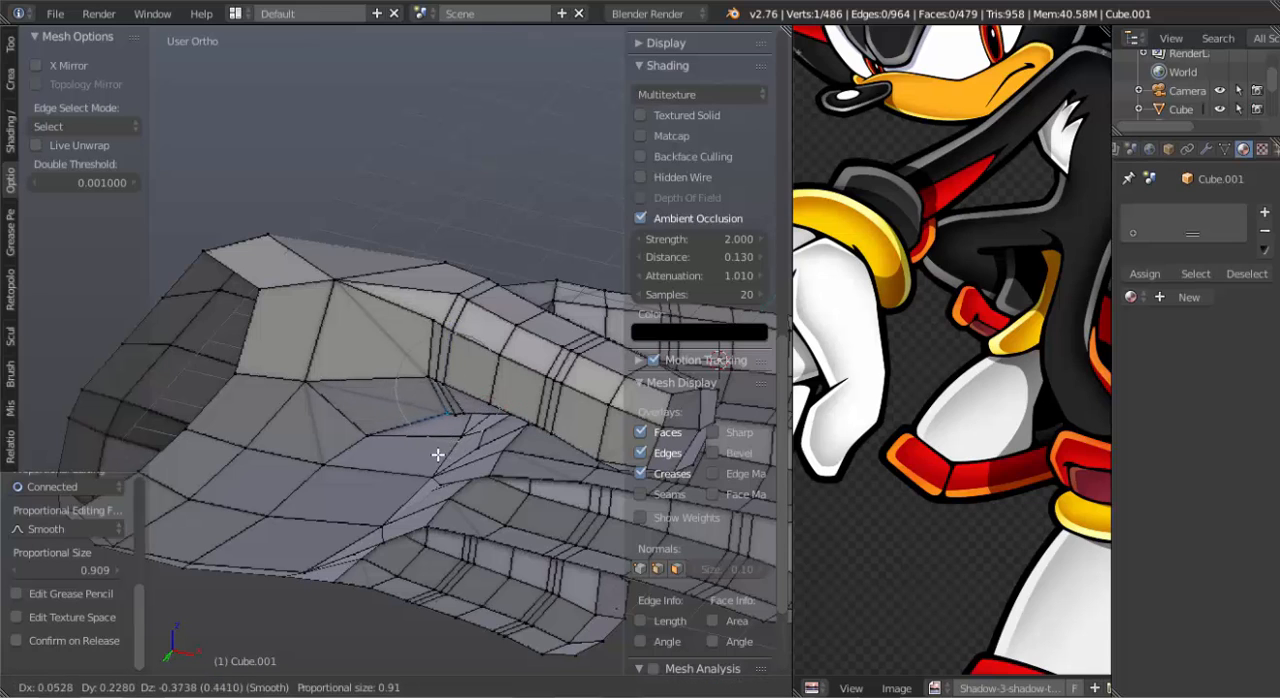
pyautogui.click(438, 456)
pyautogui.press('g')
pyautogui.click(389, 377)
pyautogui.moveTo(389, 377); pyautogui.dragTo(356, 377, button='middle')
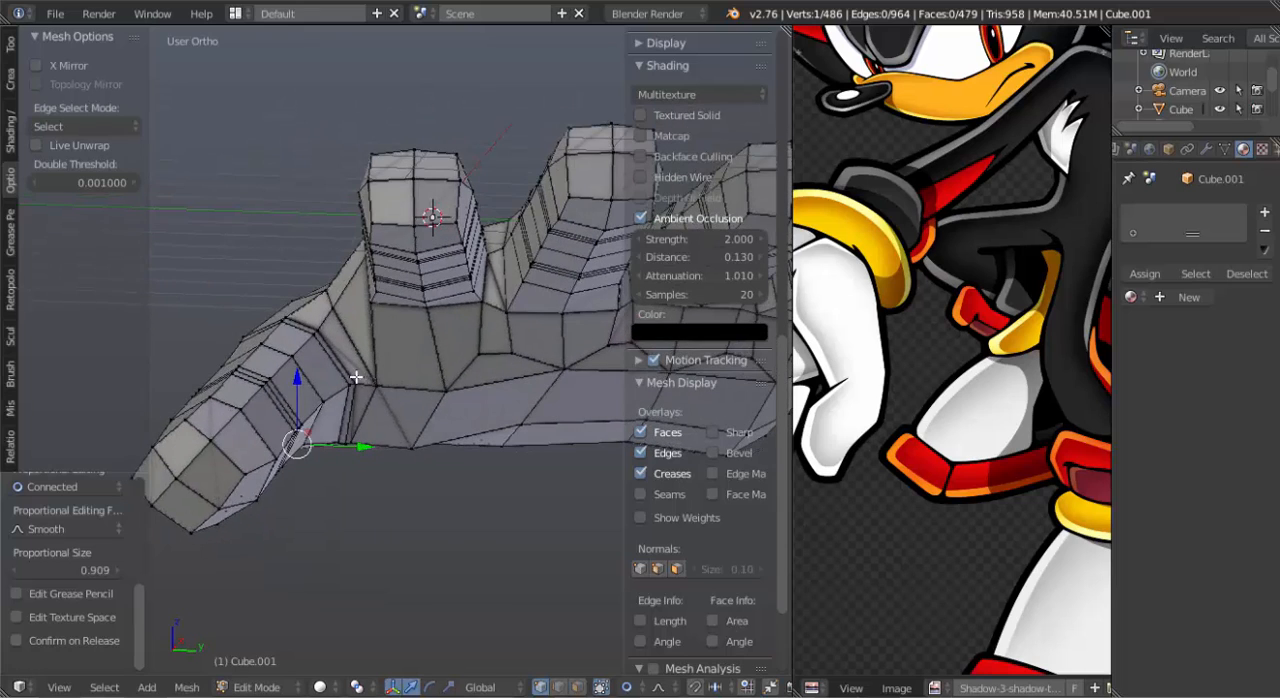
pyautogui.press('g')
pyautogui.click(340, 298)
# Adjust the palm vertex below the gap between the index and middle fingers, and check the hand's shape in Object Mode.
pyautogui.moveTo(340, 298); pyautogui.dragTo(410, 411, button='middle')
pyautogui.rightClick(515, 376)
pyautogui.press('g')
pyautogui.click(507, 374)
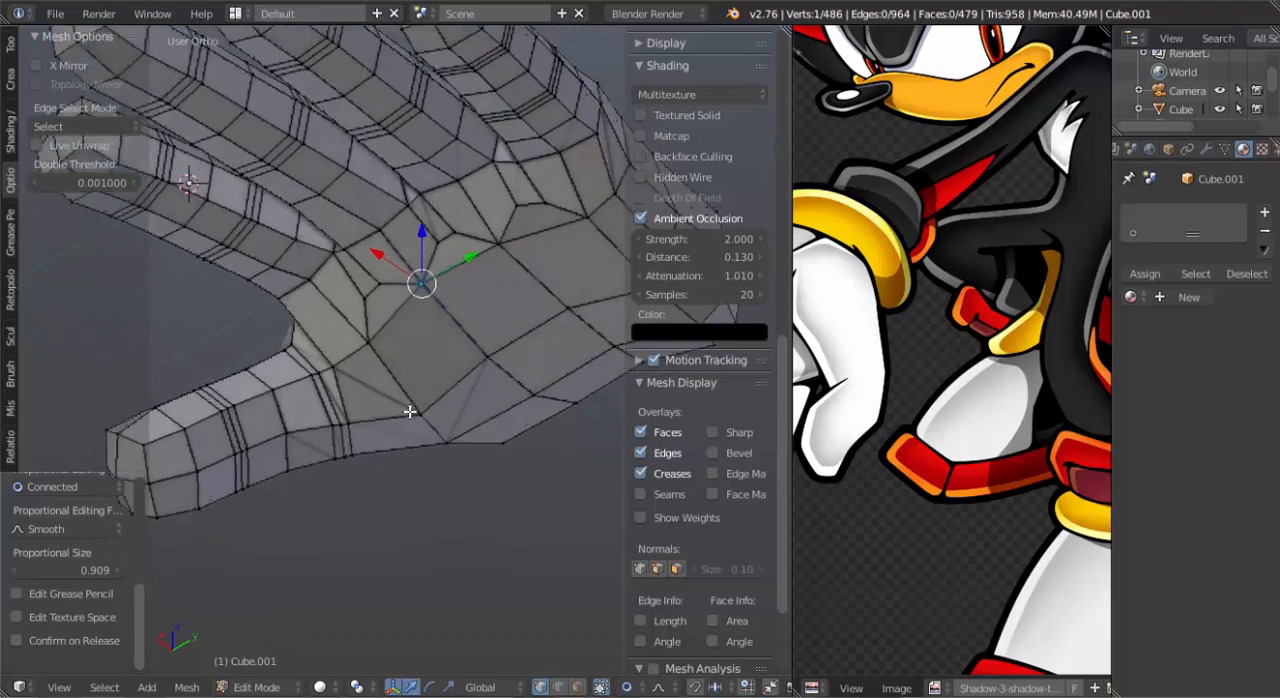
pyautogui.scroll(-5, 409, 411)
pyautogui.moveTo(337, 372); pyautogui.dragTo(440, 444, button='middle')
pyautogui.press('Tab')
pyautogui.press('Tab')
# Select the whole thumb and move it toward the wrist with proportional editing at a size of about 5.05.
pyautogui.scroll(5, 440, 442)
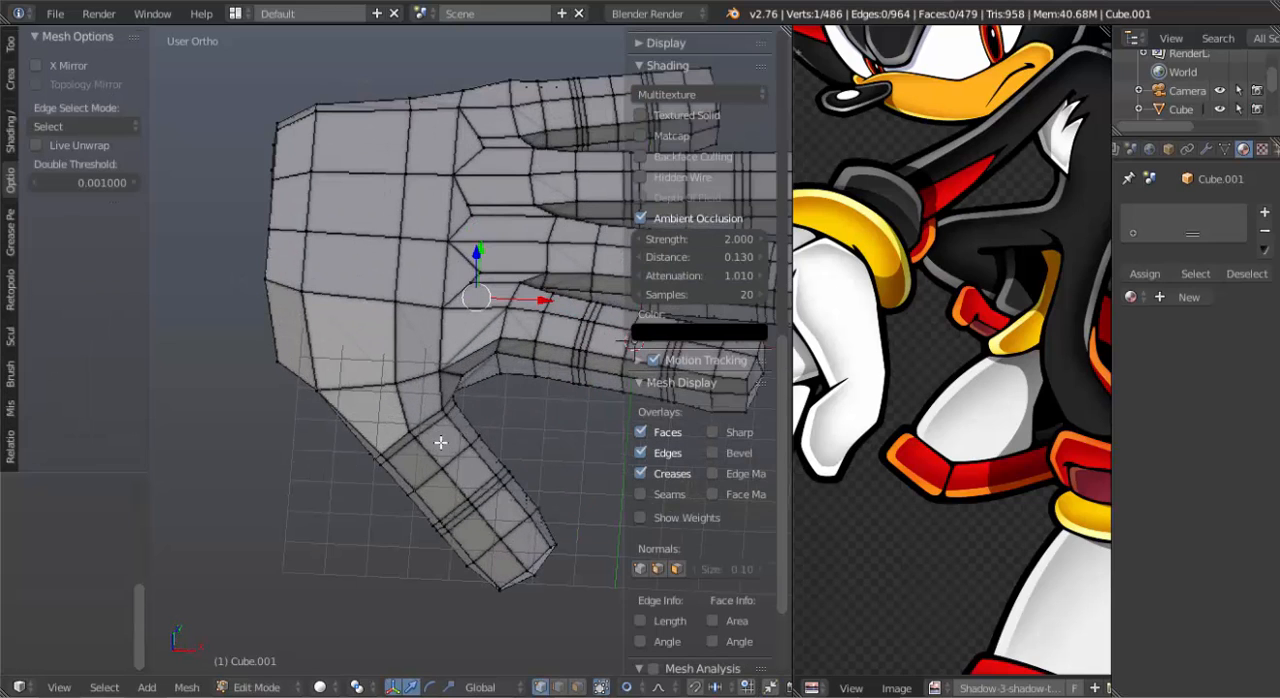
pyautogui.keyDown('alt'); pyautogui.rightClick(486, 489); pyautogui.keyUp('alt')
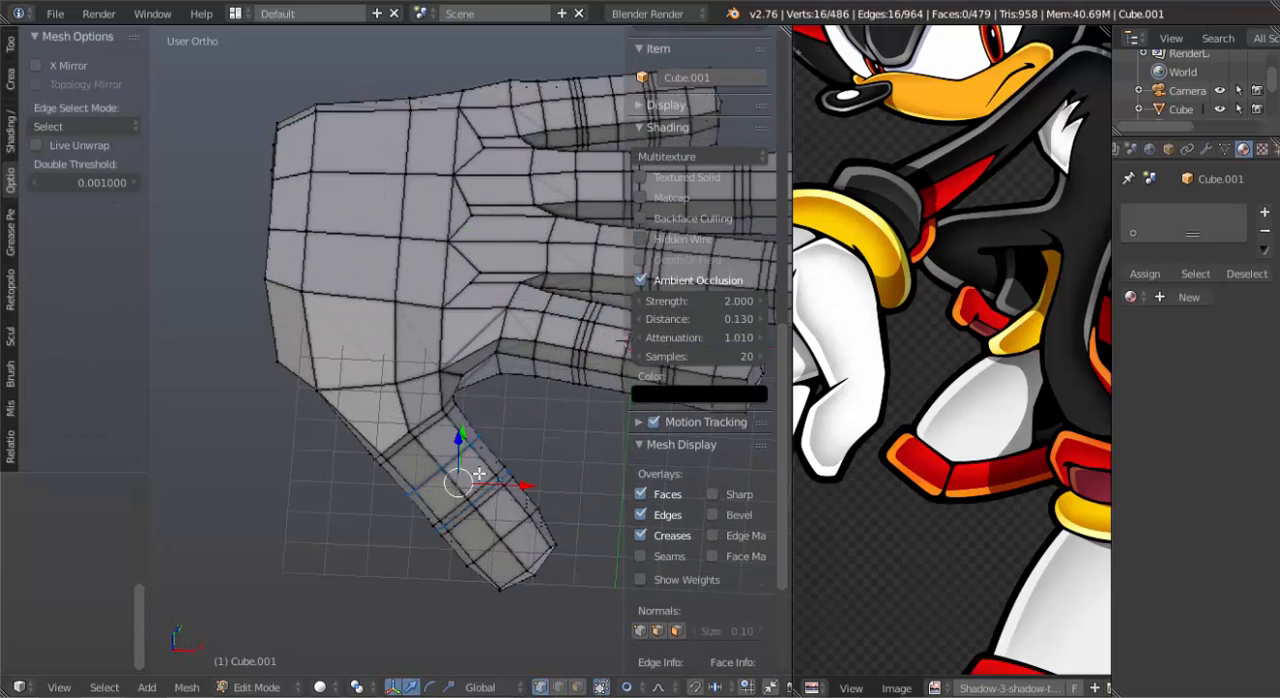
pyautogui.keyDown('alt'); pyautogui.keyDown('shift'); pyautogui.rightClick(482, 482); pyautogui.keyUp('shift'); pyautogui.keyUp('alt')
pyautogui.keyDown('alt'); pyautogui.keyDown('shift'); pyautogui.rightClick(493, 494); pyautogui.keyUp('shift'); pyautogui.keyUp('alt')
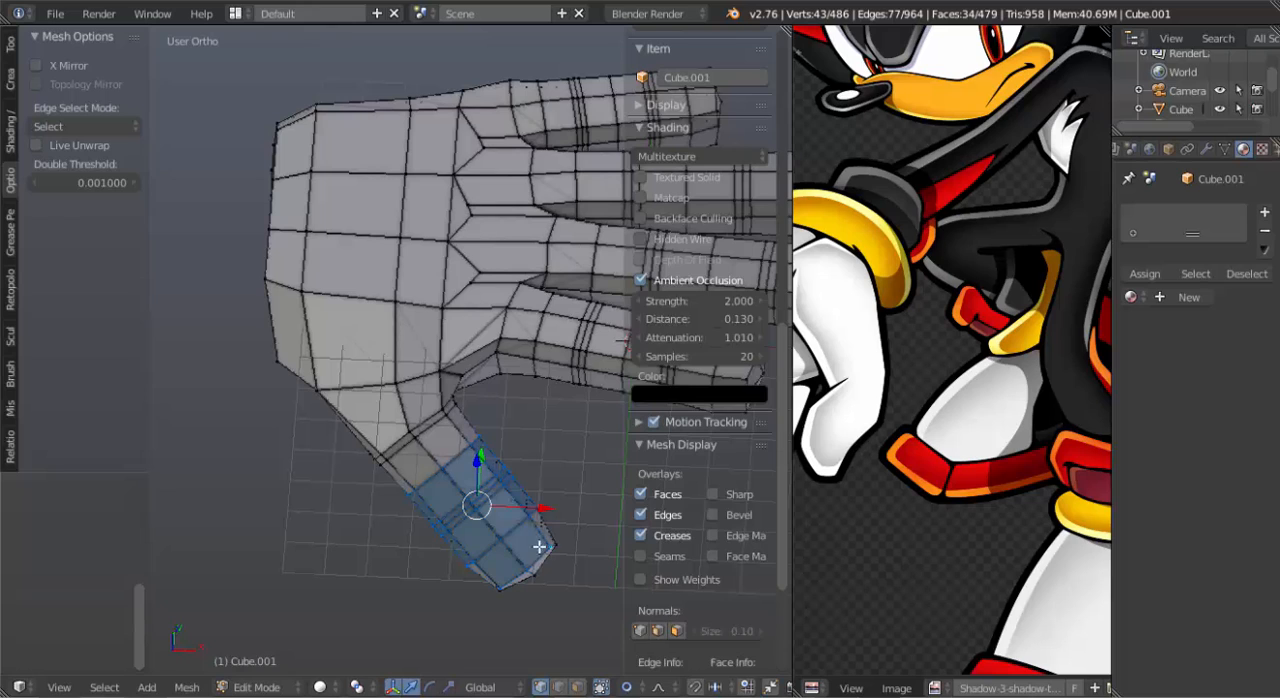
pyautogui.press('z')
pyautogui.press('b')
pyautogui.moveTo(471, 525); pyautogui.dragTo(594, 630)
pyautogui.keyDown('alt'); pyautogui.keyDown('shift'); pyautogui.rightClick(438, 423); pyautogui.keyUp('shift'); pyautogui.keyUp('alt')
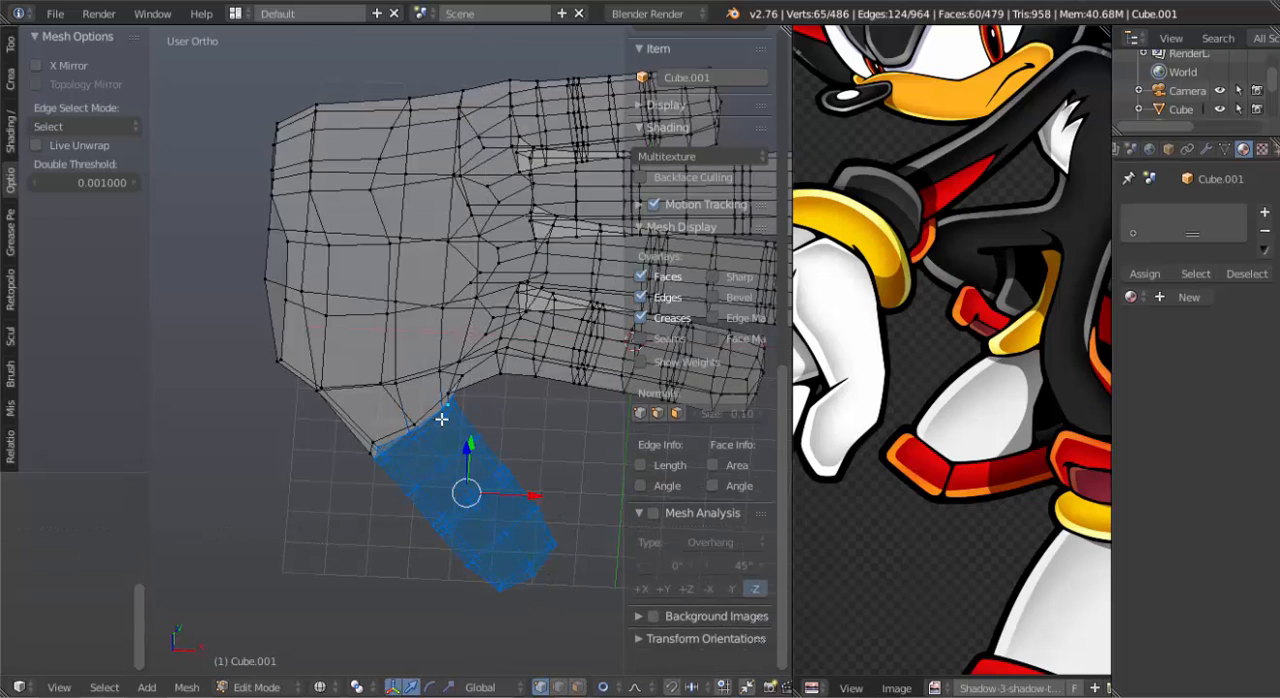
pyautogui.press('z')
pyautogui.press('g')
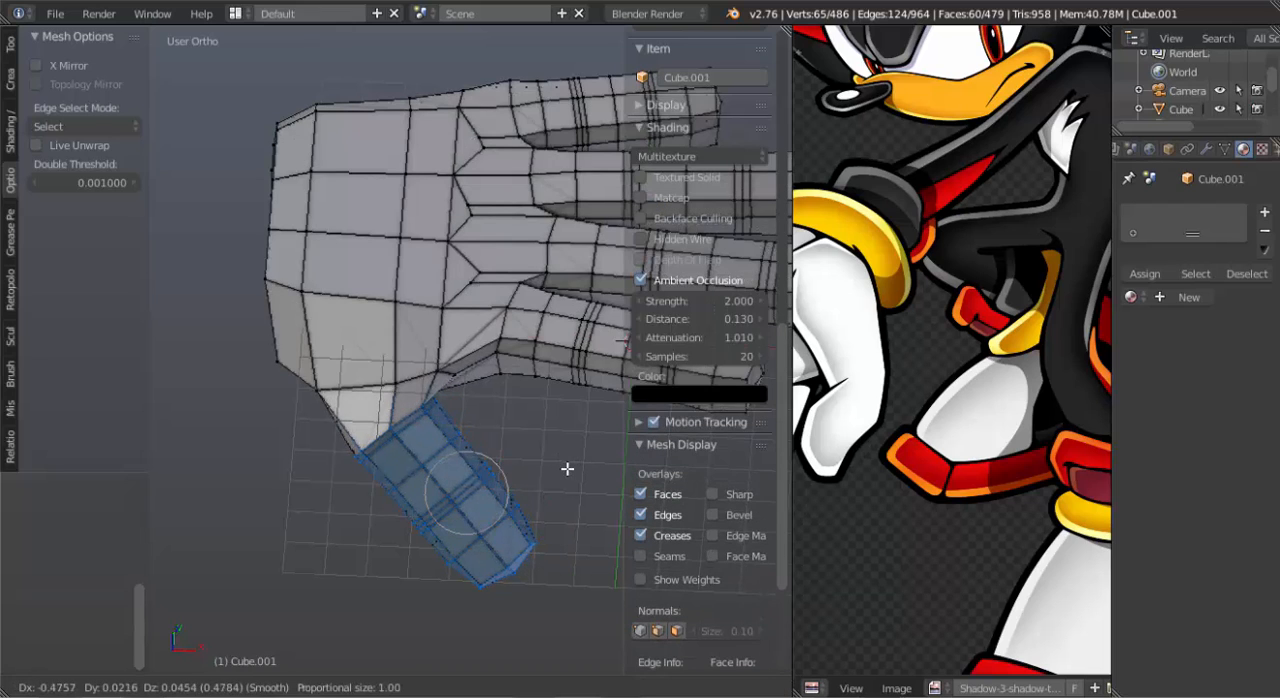
pyautogui.scroll(-17, 566, 467)
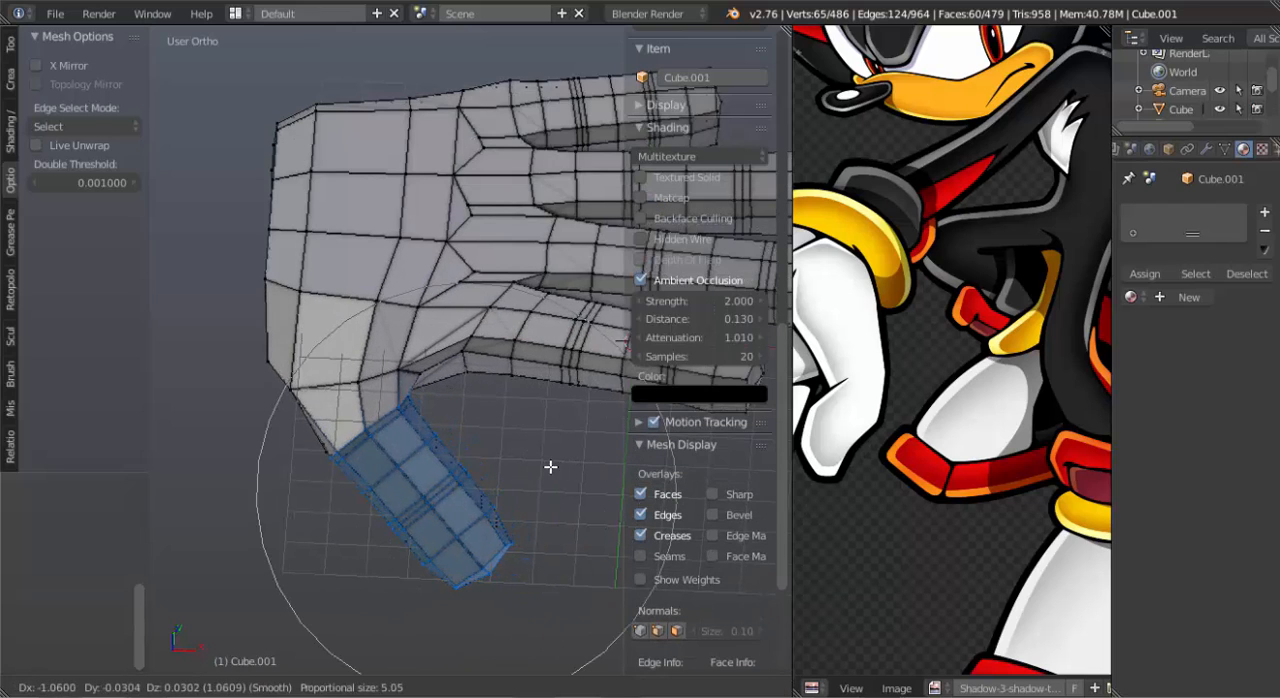
pyautogui.click(552, 465)
# Move the edges at the index finger's thumb-side base toward the fingertips with proportional editing at a size of about 3.45.
pyautogui.press('Tab')
pyautogui.moveTo(546, 543); pyautogui.dragTo(471, 229, button='middle')
pyautogui.scroll(-6, 406, 334)
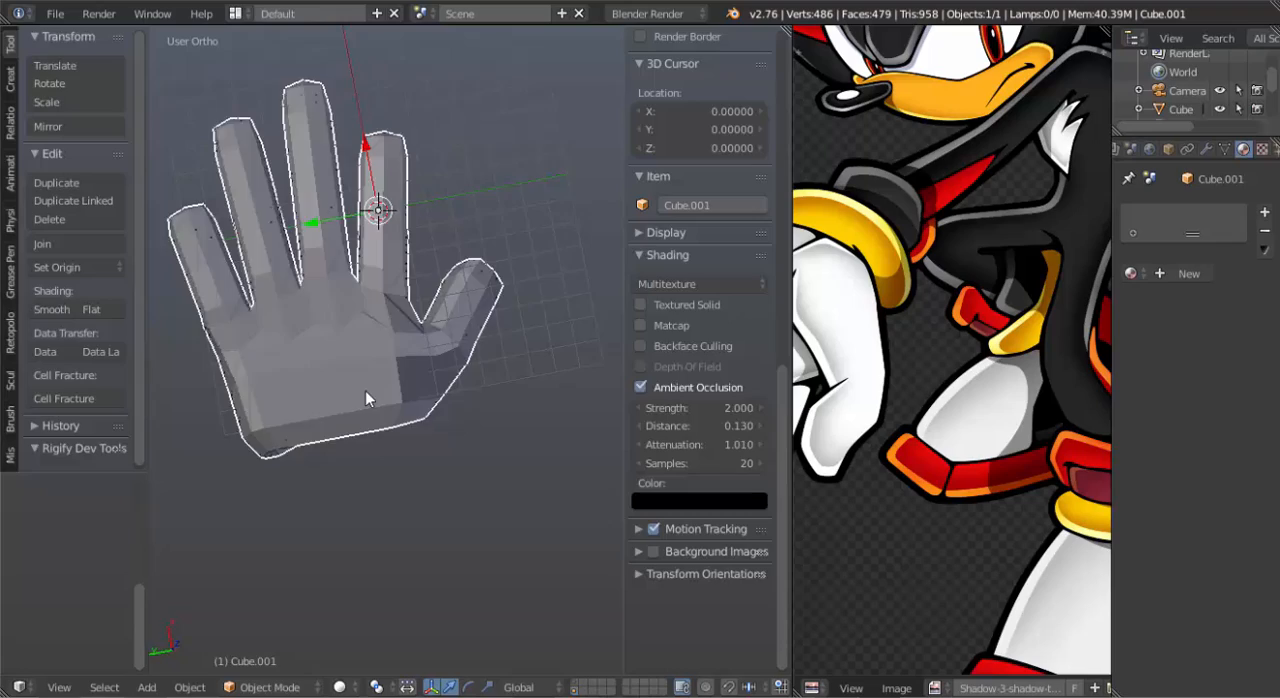
pyautogui.moveTo(366, 394); pyautogui.dragTo(449, 344, button='middle')
pyautogui.press('Tab')
pyautogui.scroll(3, 486, 383)
pyautogui.rightClick(460, 357)
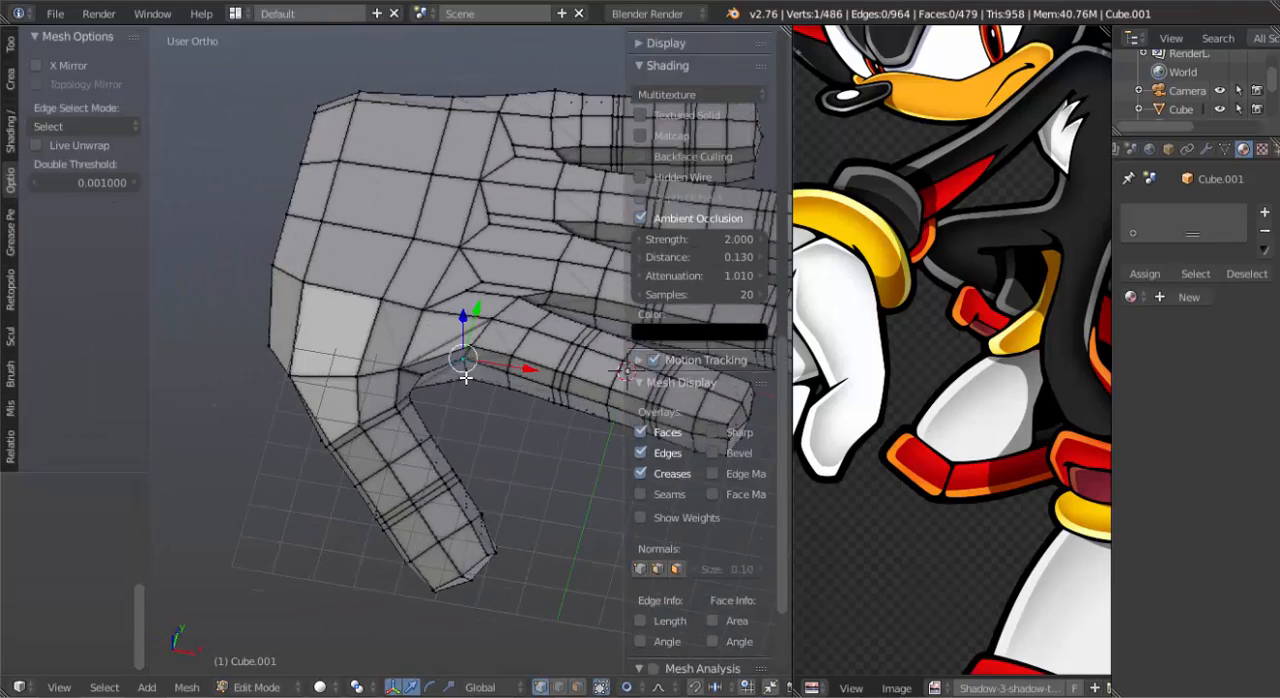
pyautogui.keyDown('shift'); pyautogui.rightClick(465, 377); pyautogui.keyUp('shift')
pyautogui.press('g')
pyautogui.scroll(3, 462, 421)
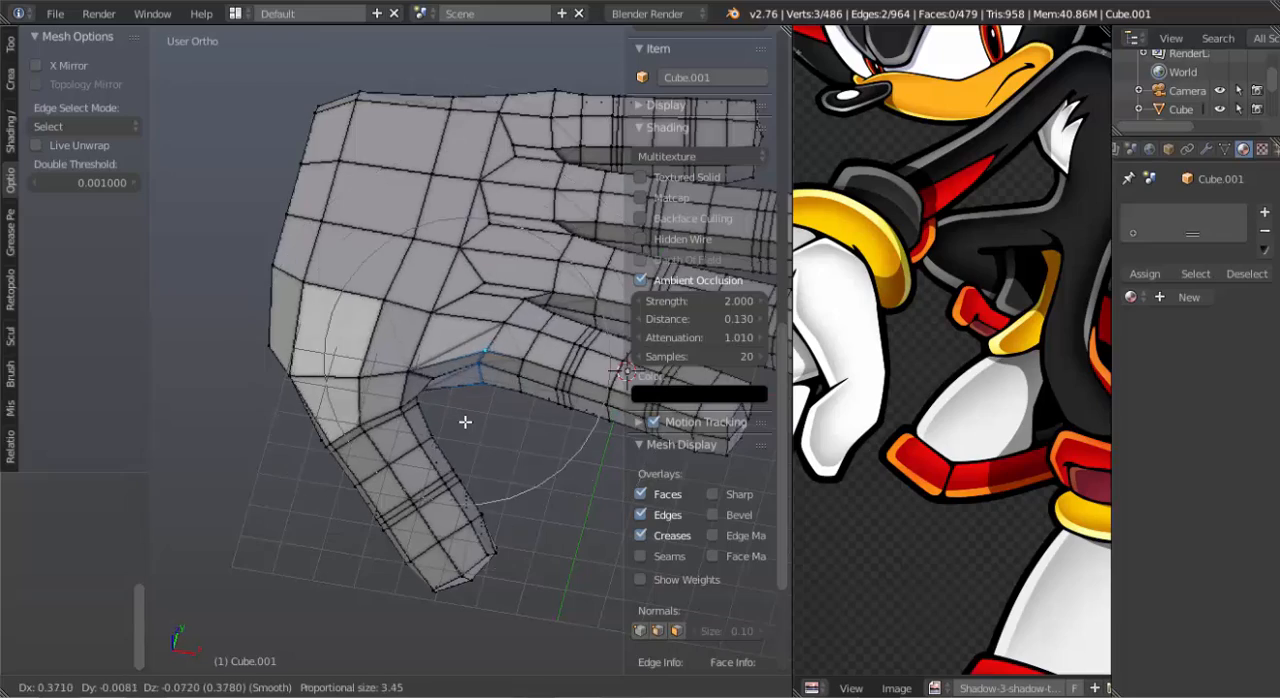
pyautogui.click(477, 425)
# Show the layer containing the character's body together with the hand in Object Mode, in front view.
pyautogui.scroll(-4, 477, 425)
pyautogui.moveTo(477, 425); pyautogui.dragTo(318, 340, button='middle')
pyautogui.press('Tab')
pyautogui.press('KP_1')
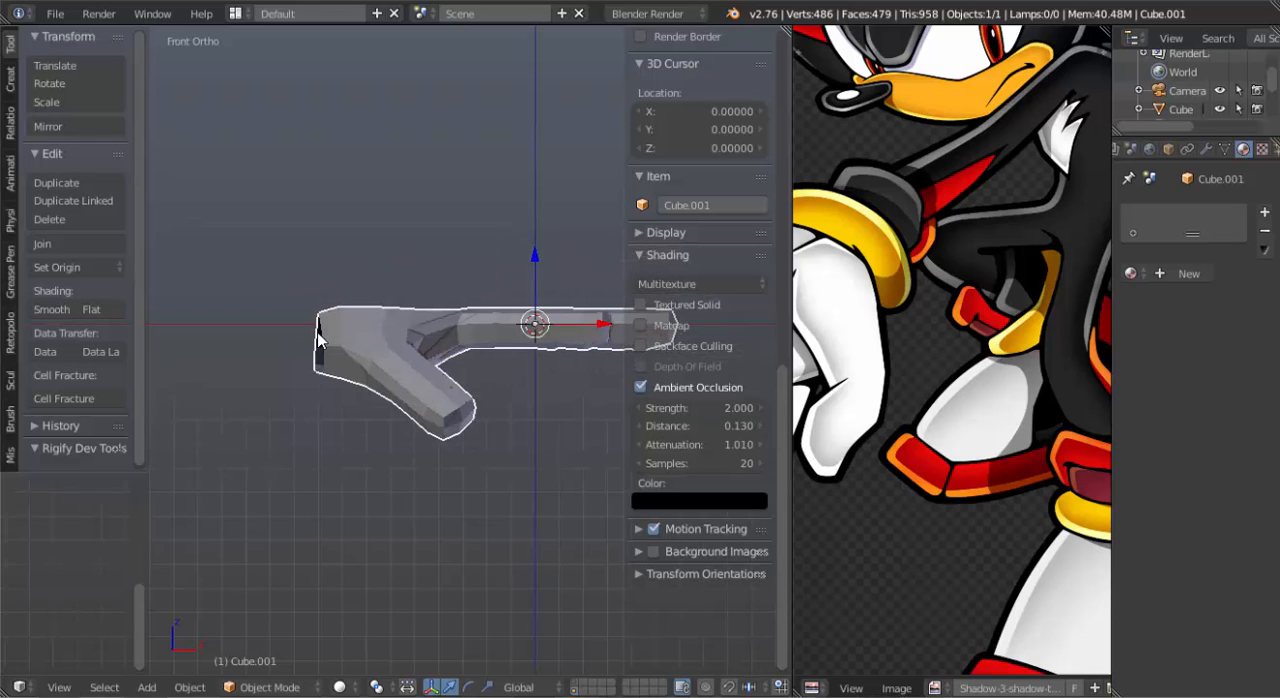
pyautogui.scroll(-2, 425, 367)
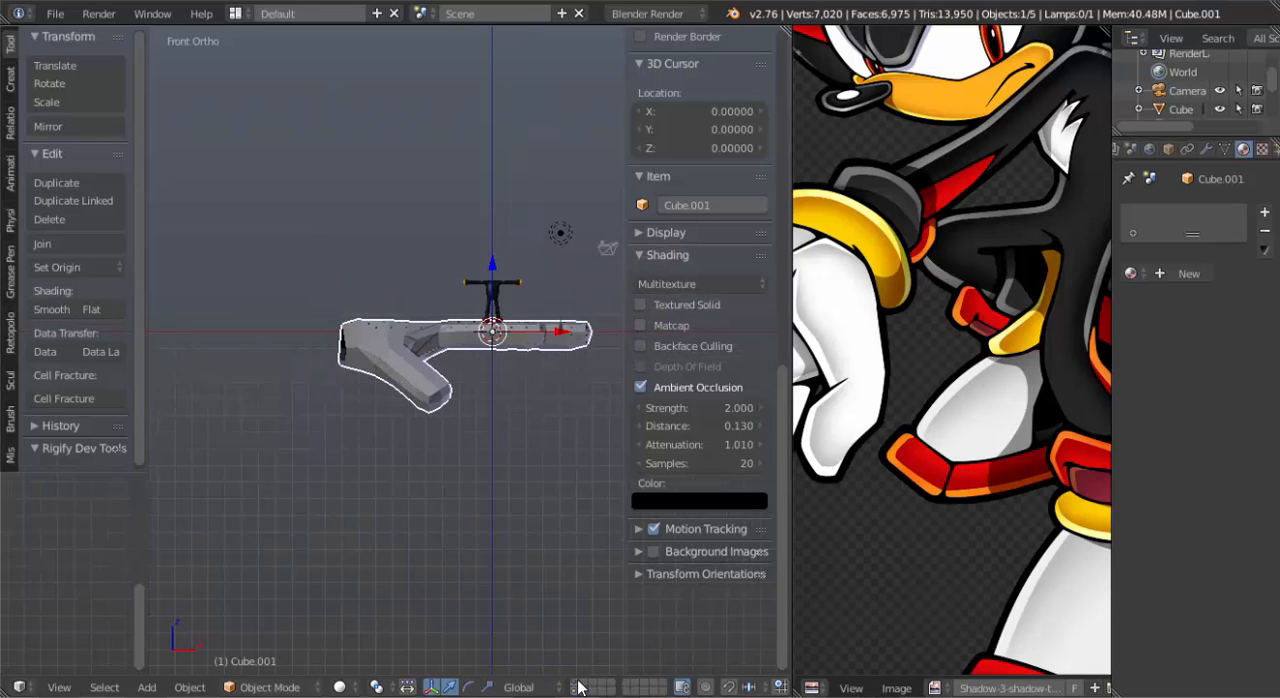
pyautogui.keyDown('shift'); pyautogui.moveTo(480, 393); pyautogui.dragTo(399, 398, button='middle'); pyautogui.keyUp('shift')
# Select the whole hand mesh in Edit Mode and move it beside the body at about arm height.
pyautogui.press('Tab')
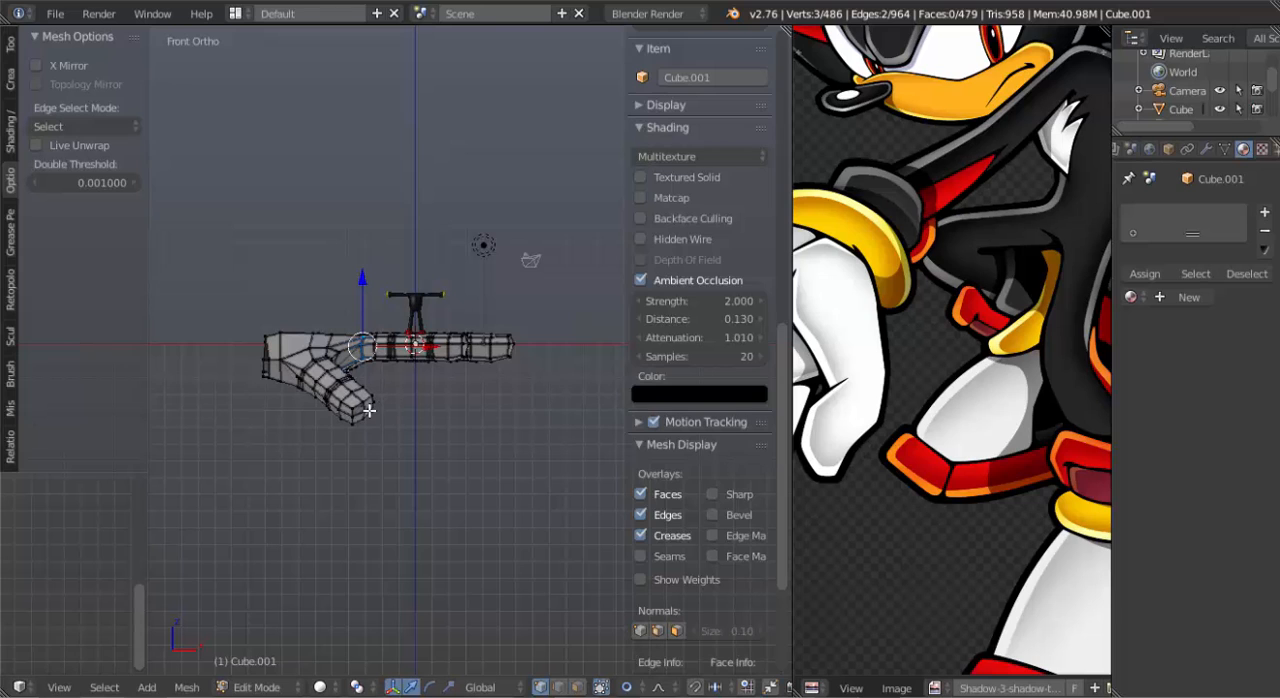
pyautogui.press('a')
pyautogui.press('g')
pyautogui.click(545, 353)
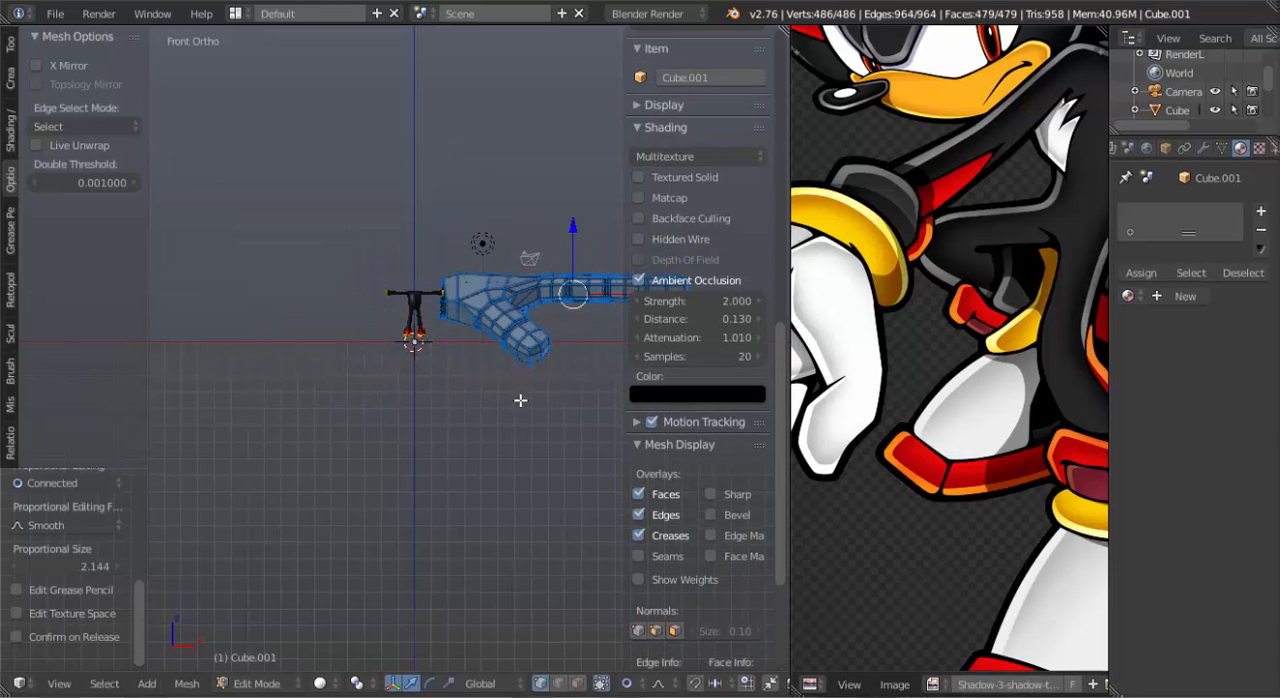
# Scale the whole hand mesh down closer to the body's proportions.
pyautogui.scroll(1, 500, 388)
pyautogui.keyDown('shift'); pyautogui.moveTo(470, 365); pyautogui.dragTo(377, 387, button='middle'); pyautogui.keyUp('shift')
pyautogui.press('s')
pyautogui.click(486, 328)
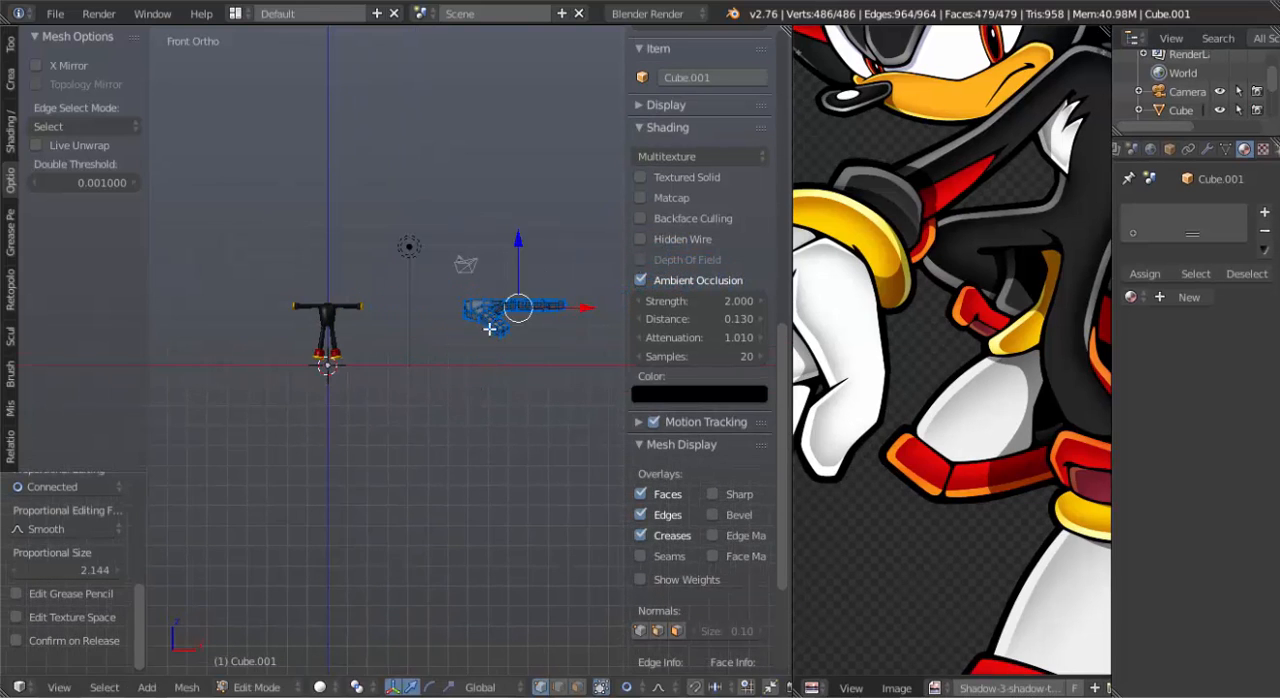
# Move the scaled hand mesh next to the wrist of the body's outstretched arm.
pyautogui.keyDown('shift'); pyautogui.moveTo(556, 318); pyautogui.dragTo(519, 336, button='middle'); pyautogui.keyUp('shift')
pyautogui.press('g')
pyautogui.click(460, 332)
pyautogui.scroll(5, 410, 348)
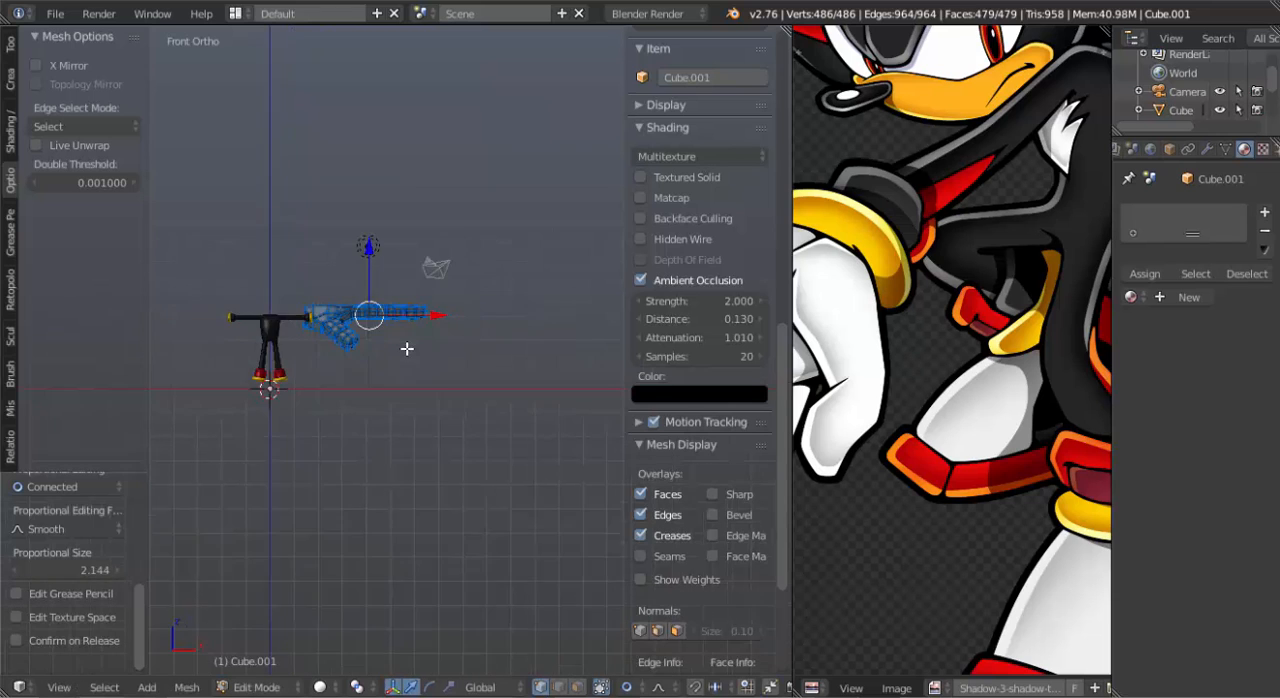
# Scale the whole hand mesh down further to the arm's size and place it against the yellow wrist cuff in front view.
pyautogui.keyDown('shift'); pyautogui.moveTo(348, 371); pyautogui.dragTo(486, 427, button='middle'); pyautogui.keyUp('shift')
pyautogui.press('s')
pyautogui.click(423, 346)
pyautogui.scroll(4, 463, 360)
pyautogui.press('g')
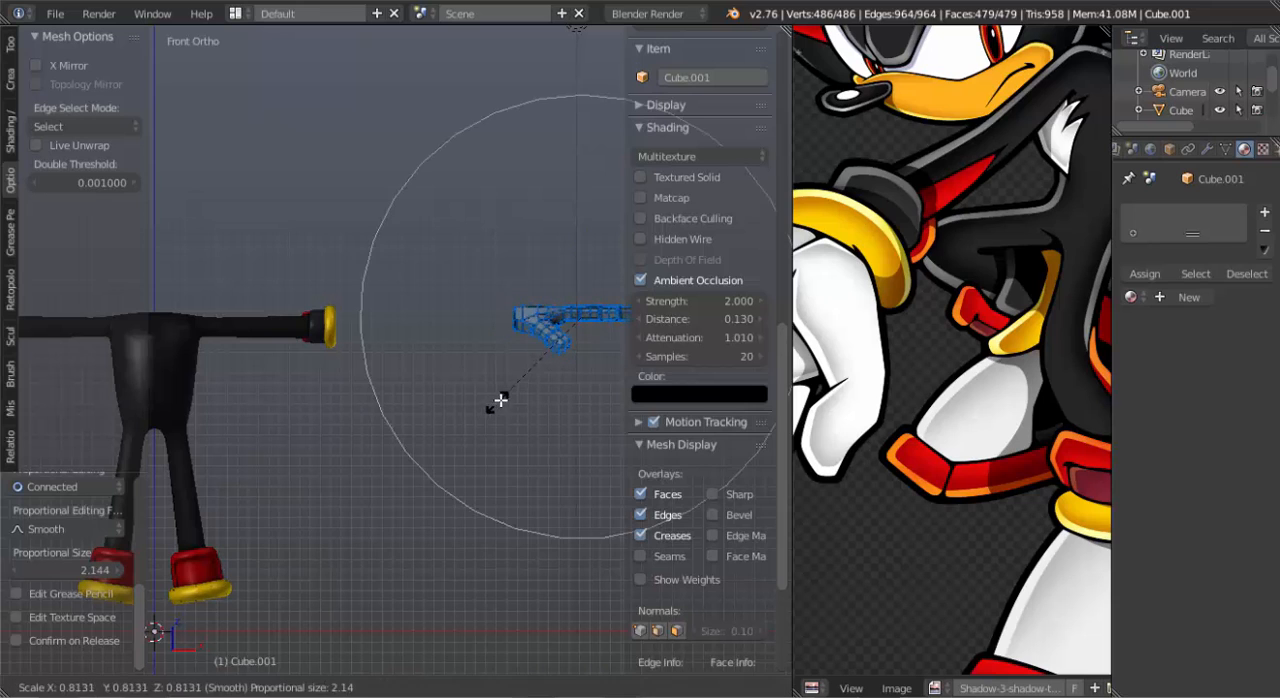
pyautogui.press('Escape')
pyautogui.press('g')
pyautogui.click(358, 360)
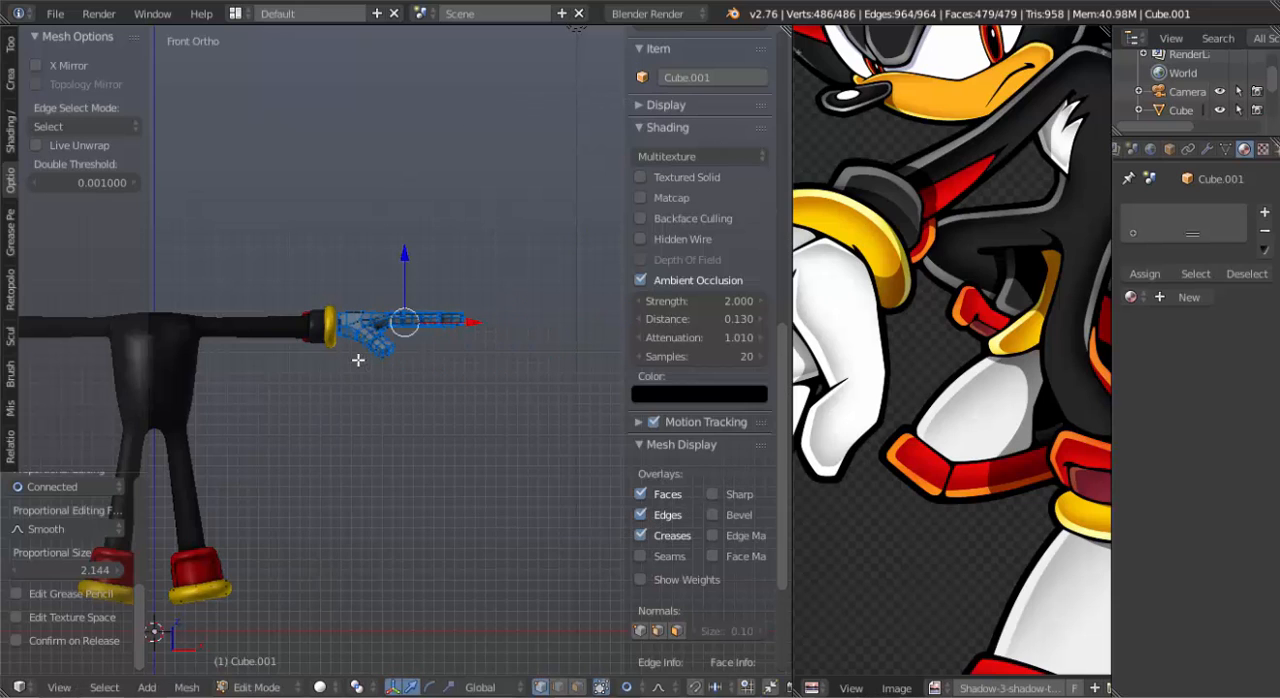
# Align the hand mesh with the arm's depth in right view and centre it on the wrist cuff in top view.
pyautogui.press('KP_3')
pyautogui.press('g')
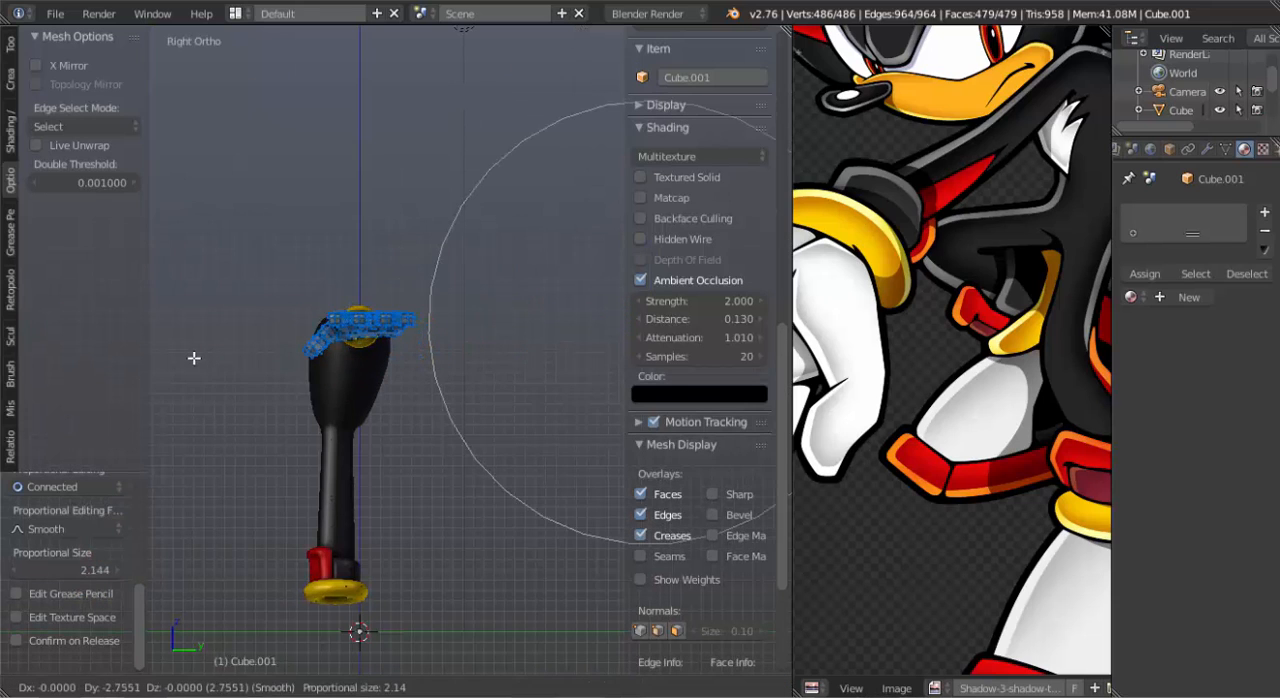
pyautogui.click(187, 357)
pyautogui.press('KP_7')
pyautogui.scroll(3, 333, 384)
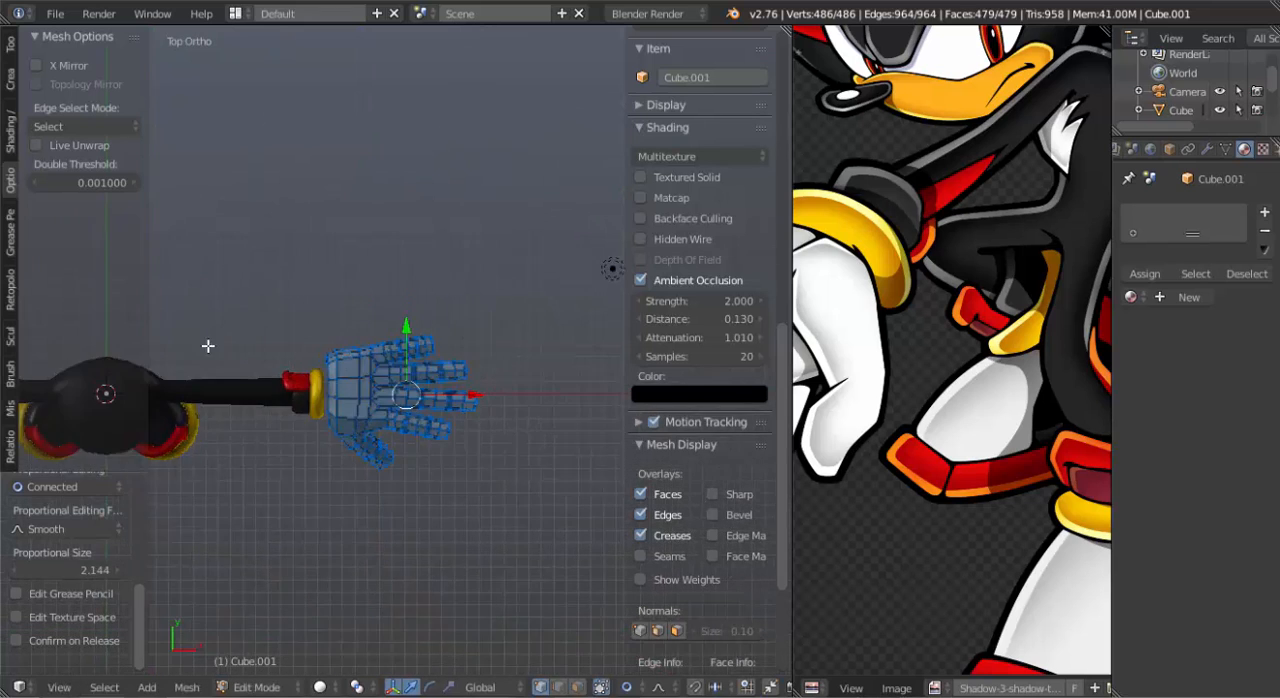
pyautogui.scroll(2, 333, 384)
pyautogui.press('g')
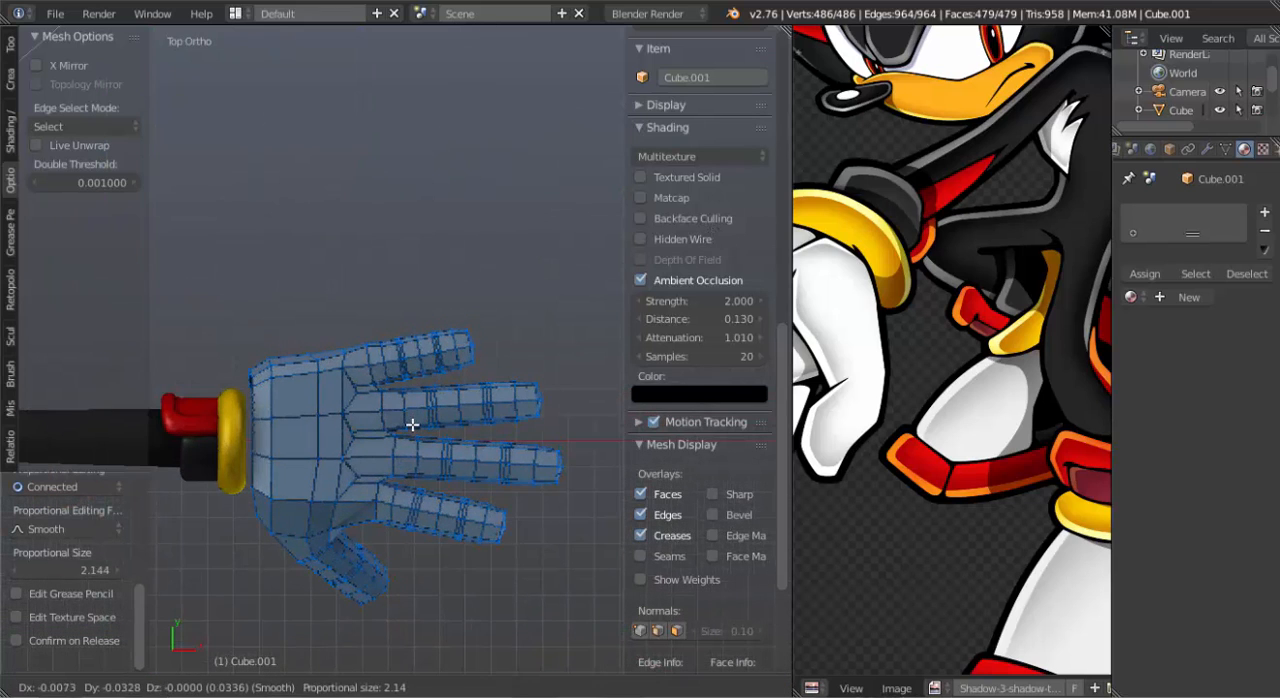
pyautogui.click(412, 425)
pyautogui.press('g')
pyautogui.click(414, 437)
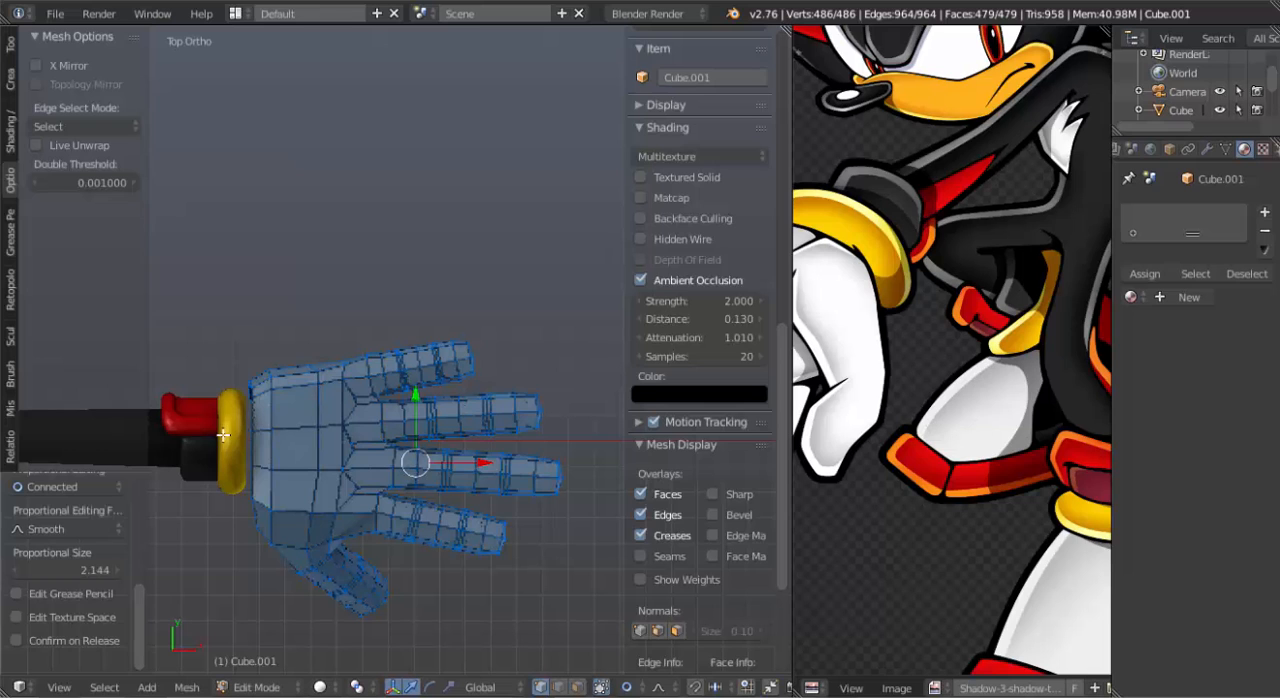
# Extrude the hand's open wrist edge loop into the yellow cuff and shape it into a circle with LoopTools.
pyautogui.keyDown('alt'); pyautogui.rightClick(252, 440); pyautogui.keyUp('alt')
pyautogui.press('e')
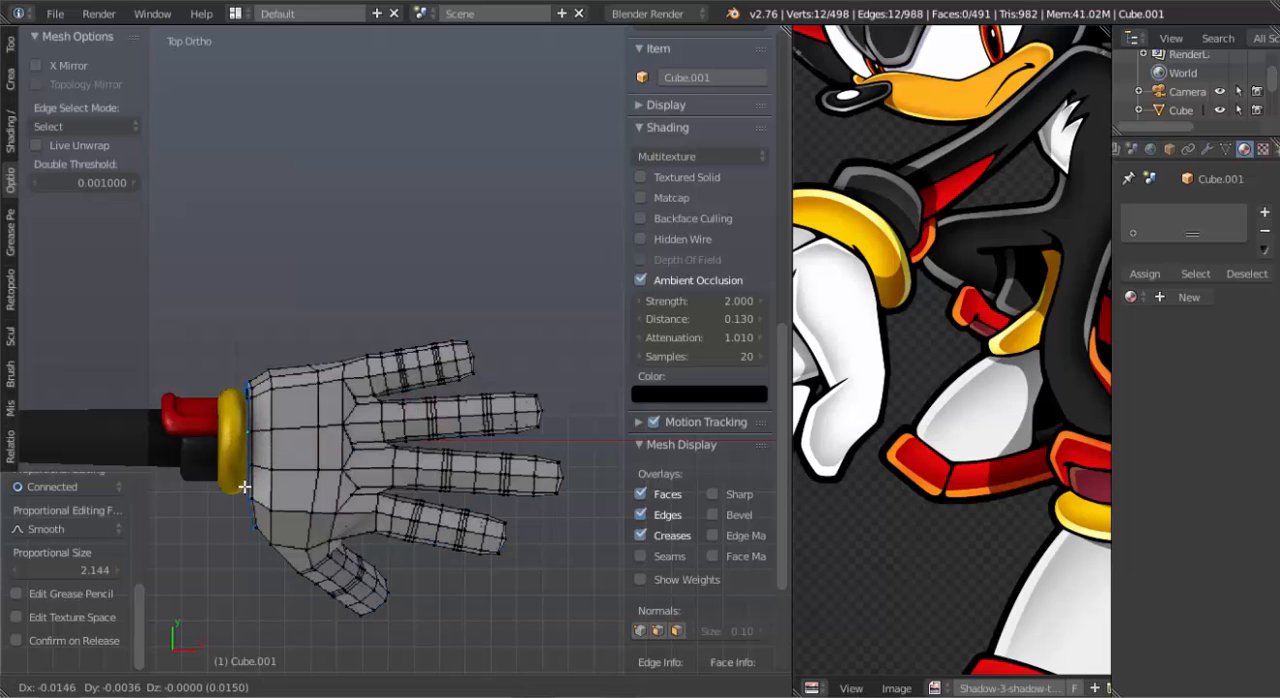
pyautogui.click(222, 484)
pyautogui.press('w')
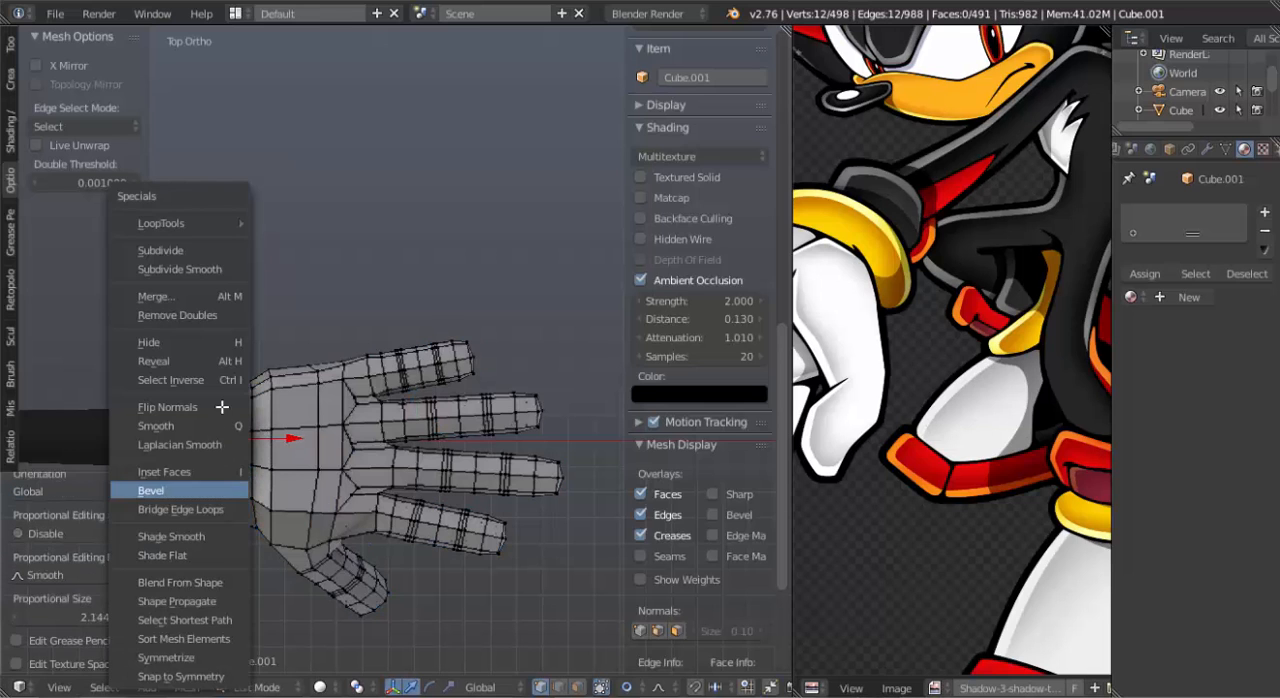
pyautogui.moveTo(230, 223)
pyautogui.click(318, 242)
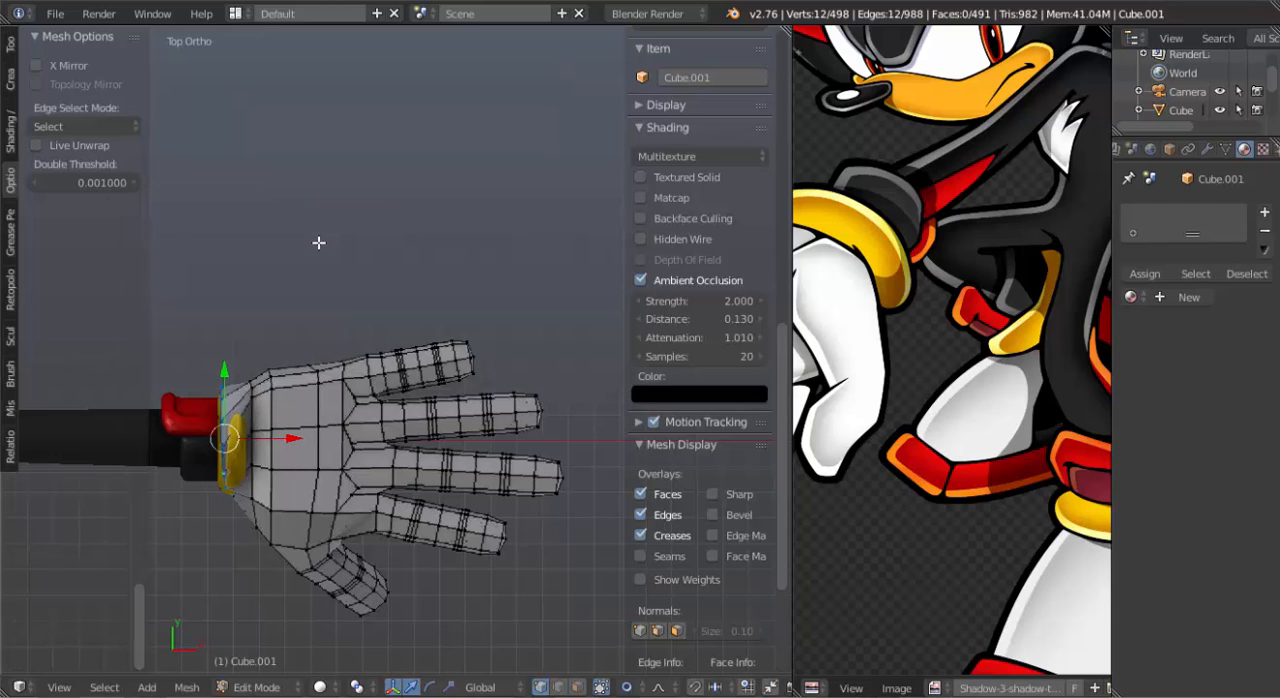
# Examine the LoopTools entry among the Mesh add-ons in the user preferences, and close the preferences window.
pyautogui.click(52, 14)
pyautogui.hotkey('ctrl', 'alt', 'u')
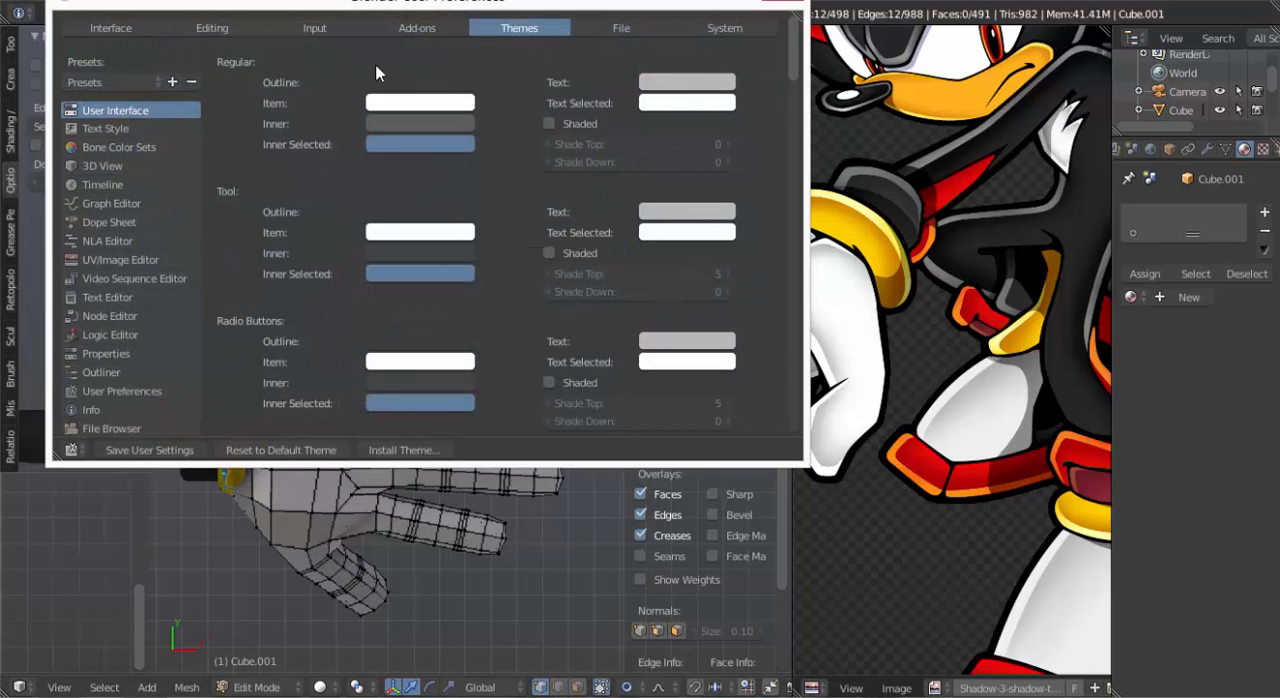
pyautogui.click(421, 28)
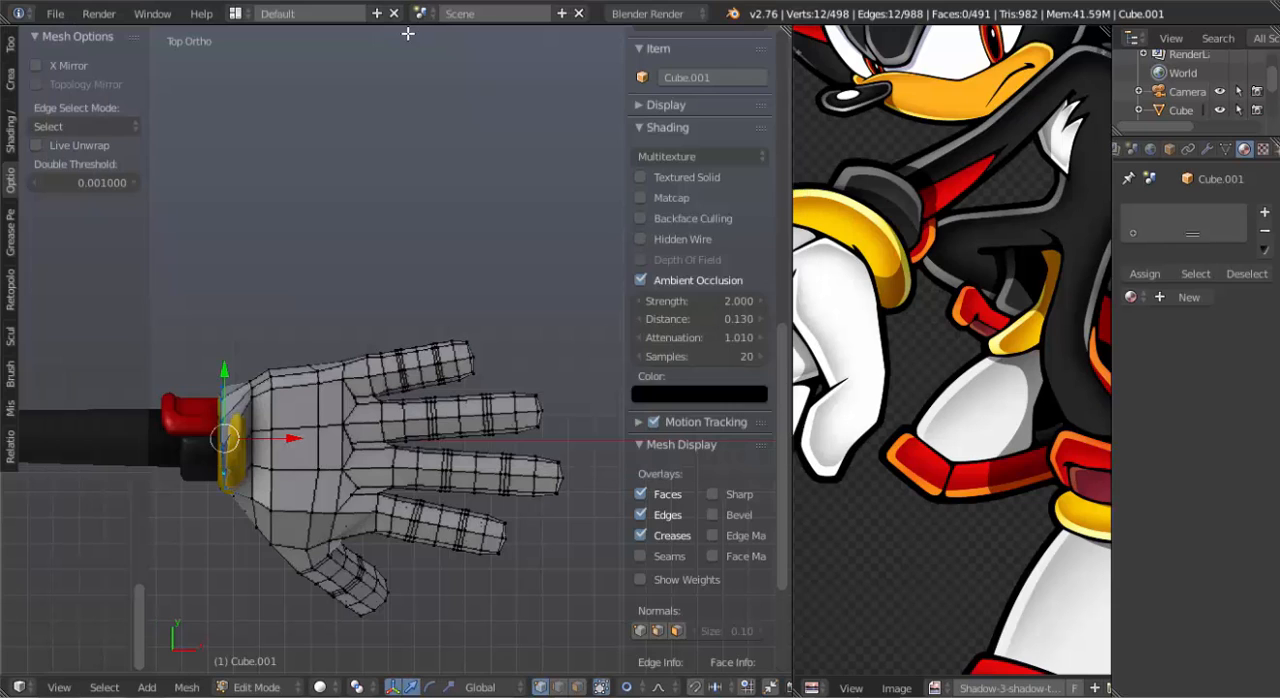
pyautogui.hotkey('alt', 'Tab')
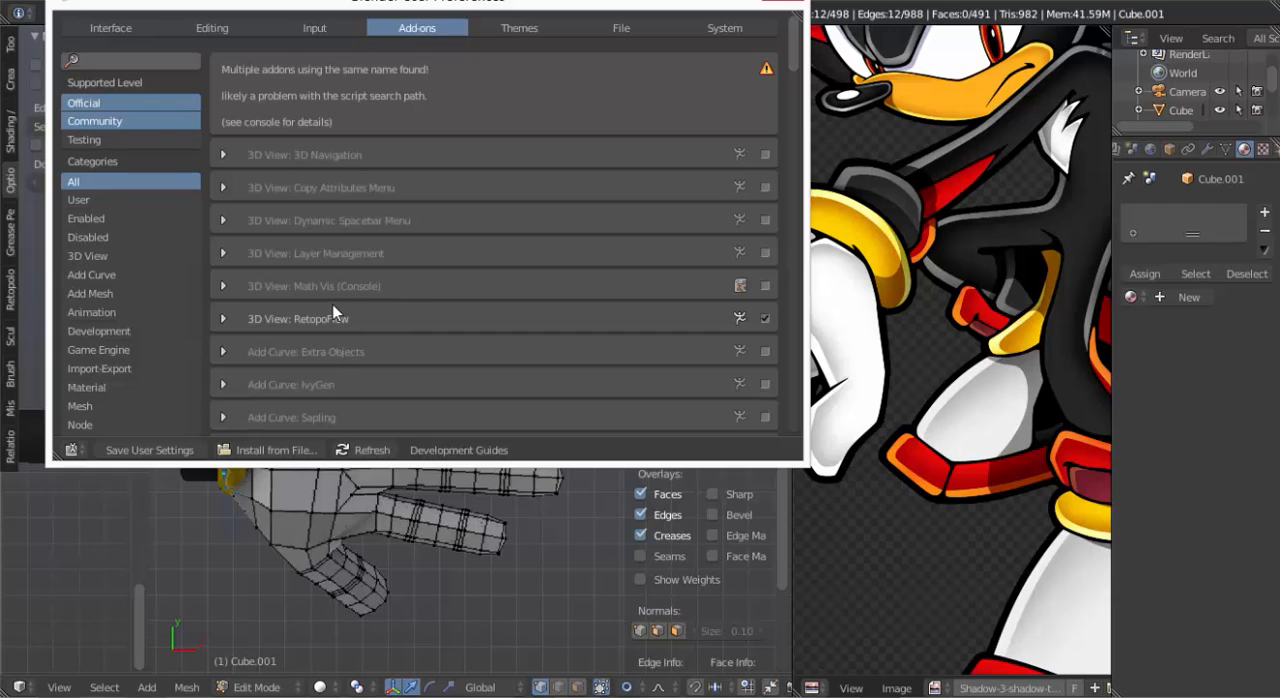
pyautogui.scroll(-5, 112, 259)
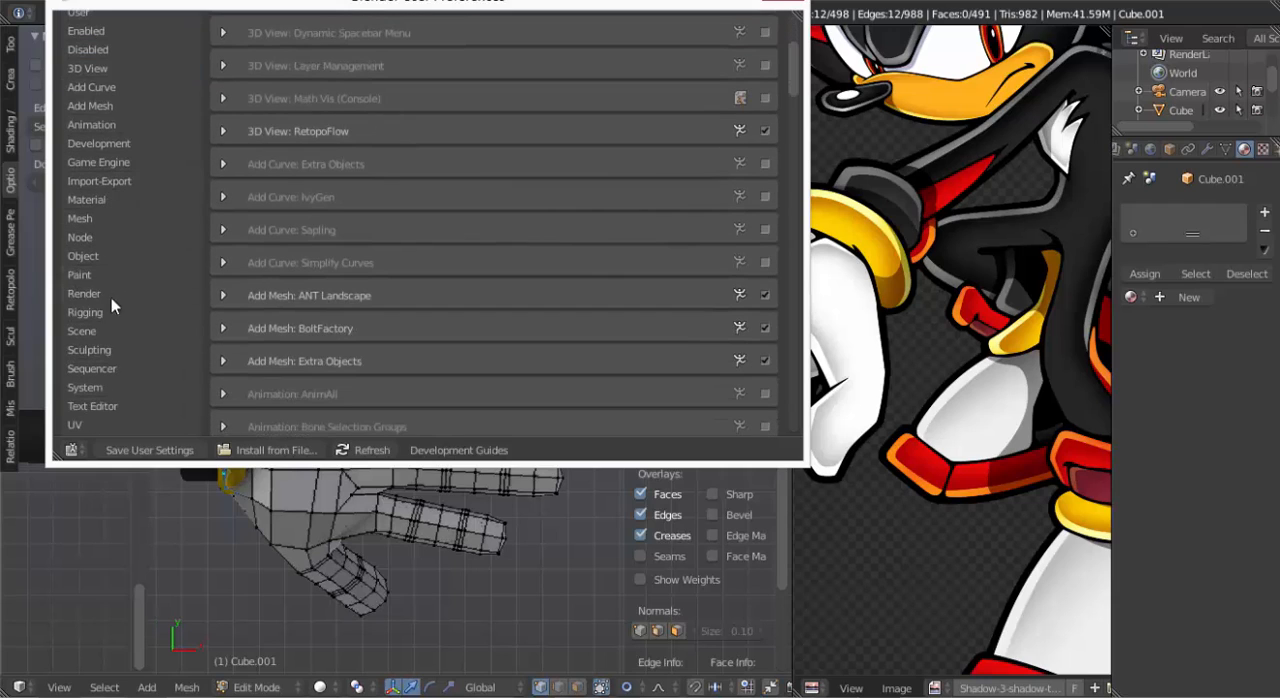
pyautogui.click(106, 220)
pyautogui.scroll(1, 308, 212)
pyautogui.press('Escape')
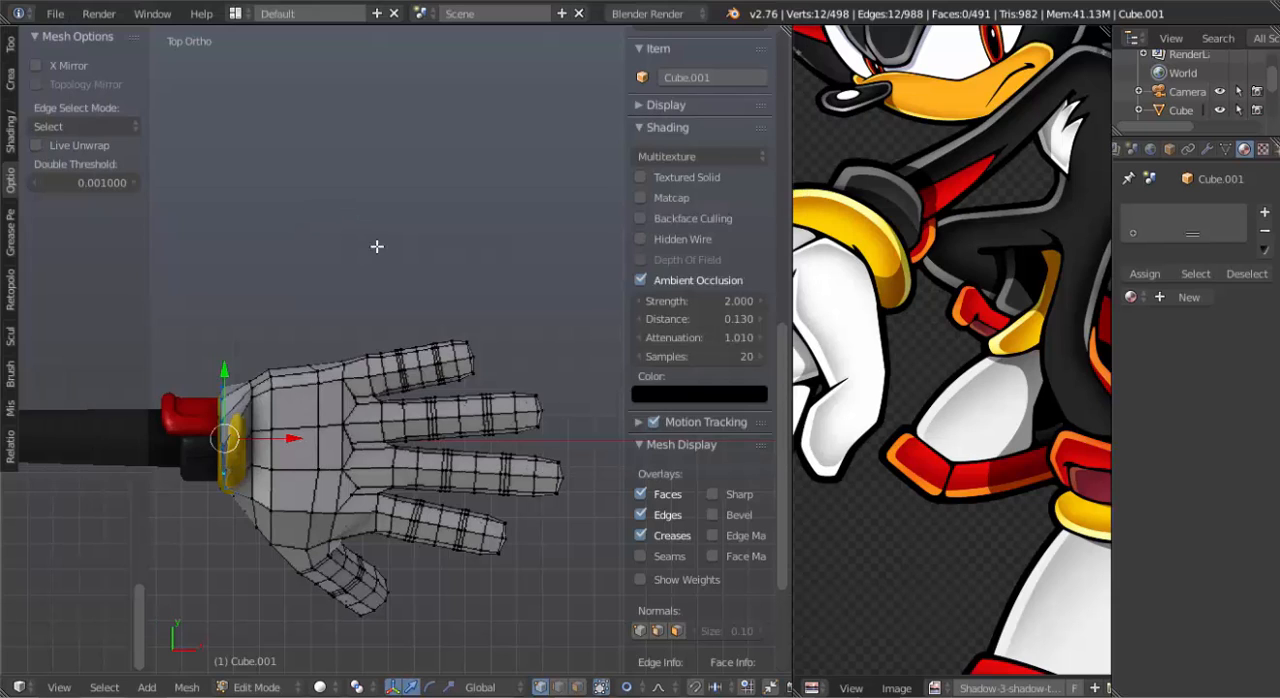
pyautogui.hotkey('ctrl', 'alt', 'u')
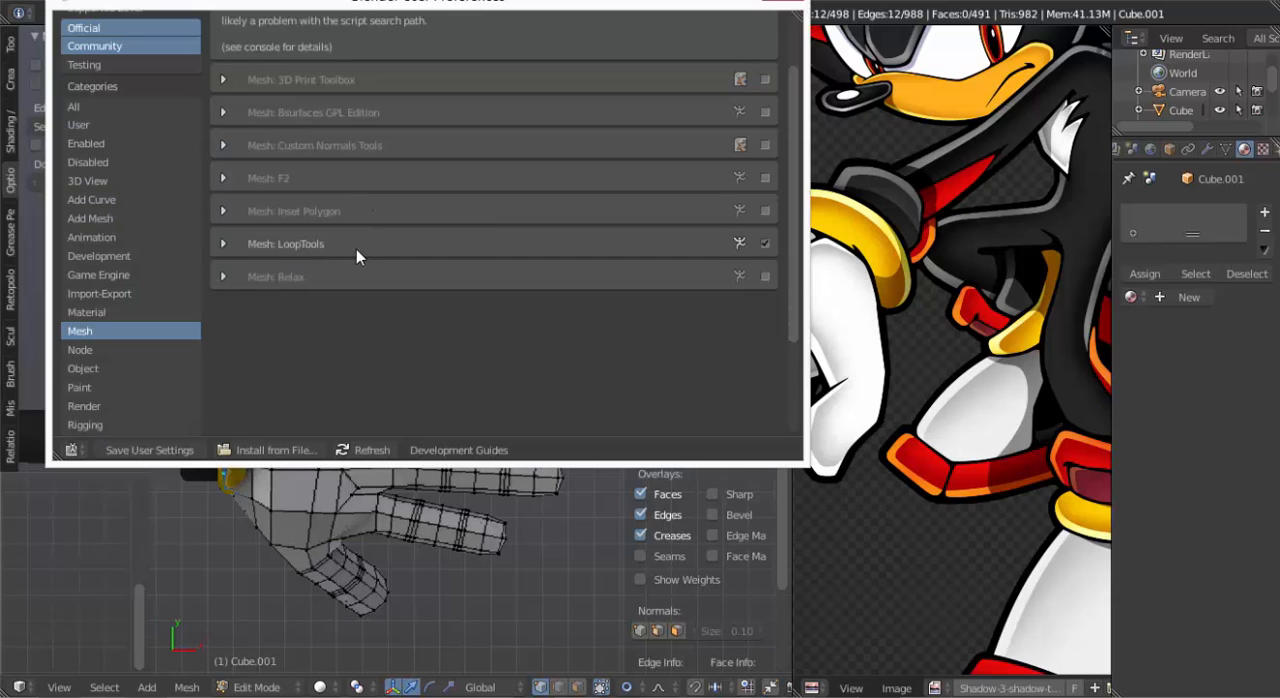
pyautogui.click(795, 5)
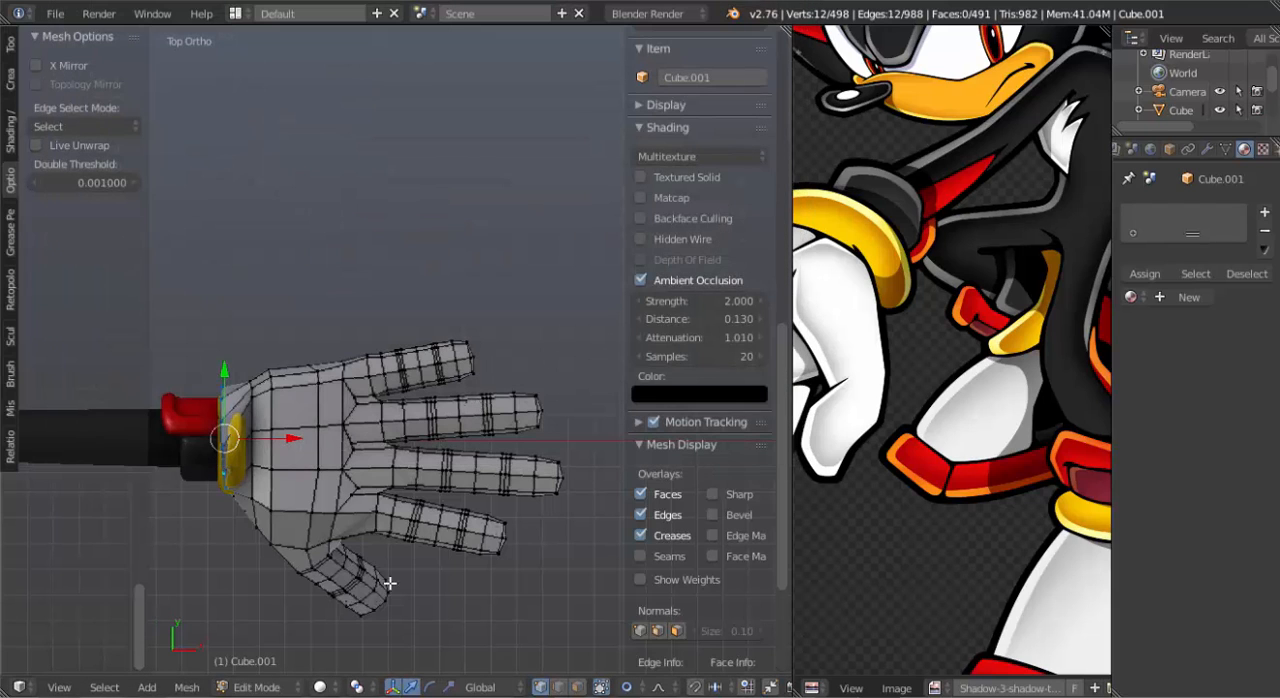
# Scale the wrist edge loop down to about 0.74 with proportional editing at a size of about 0.75.
pyautogui.press('s')
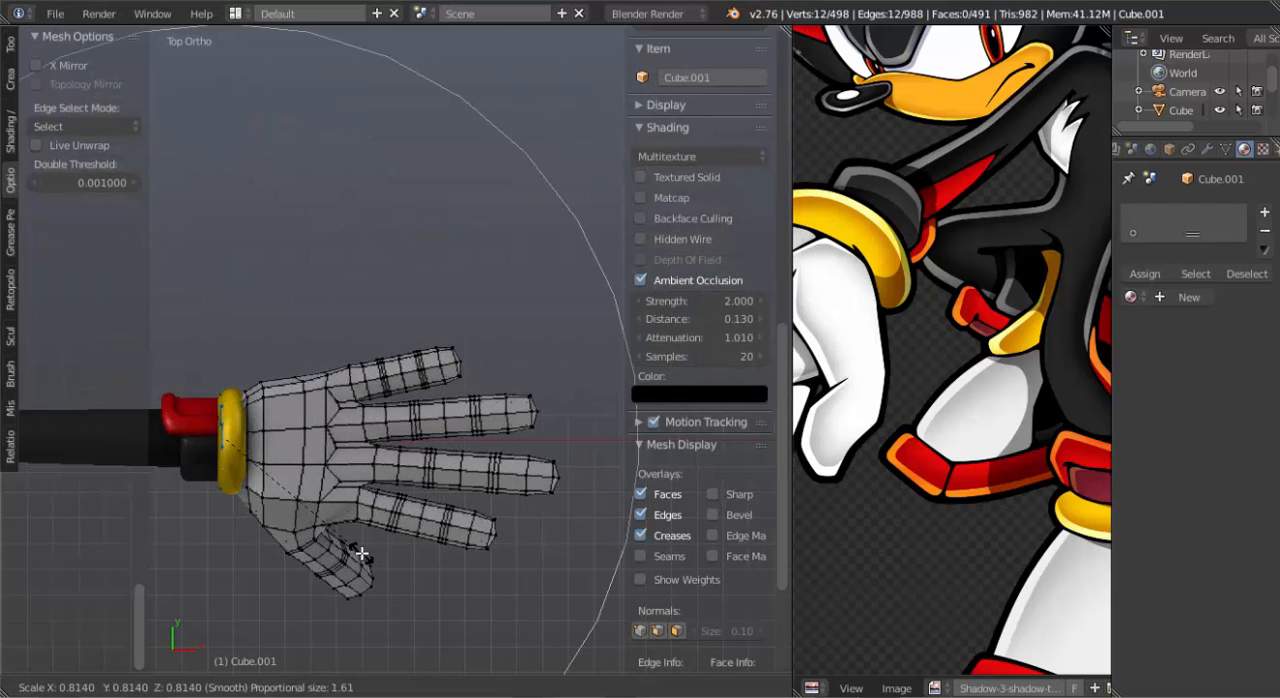
pyautogui.scroll(4, 361, 553)
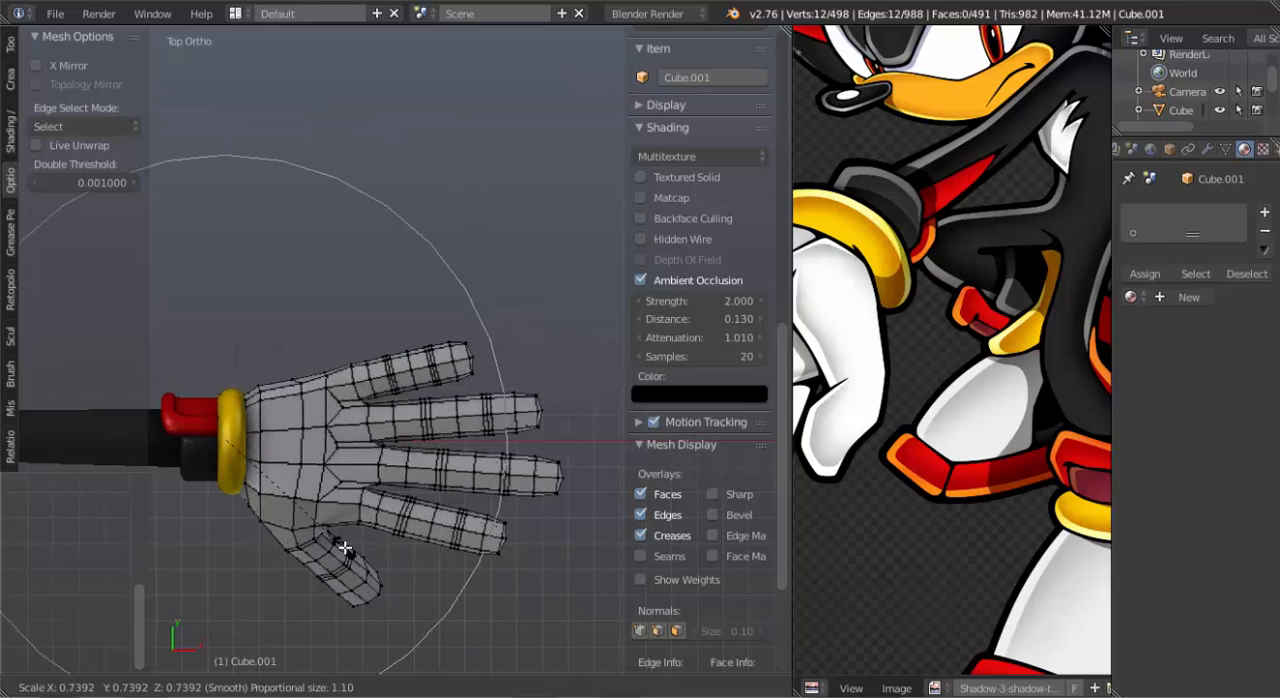
pyautogui.scroll(4, 344, 547)
pyautogui.click(343, 544)
pyautogui.scroll(1, 334, 467)
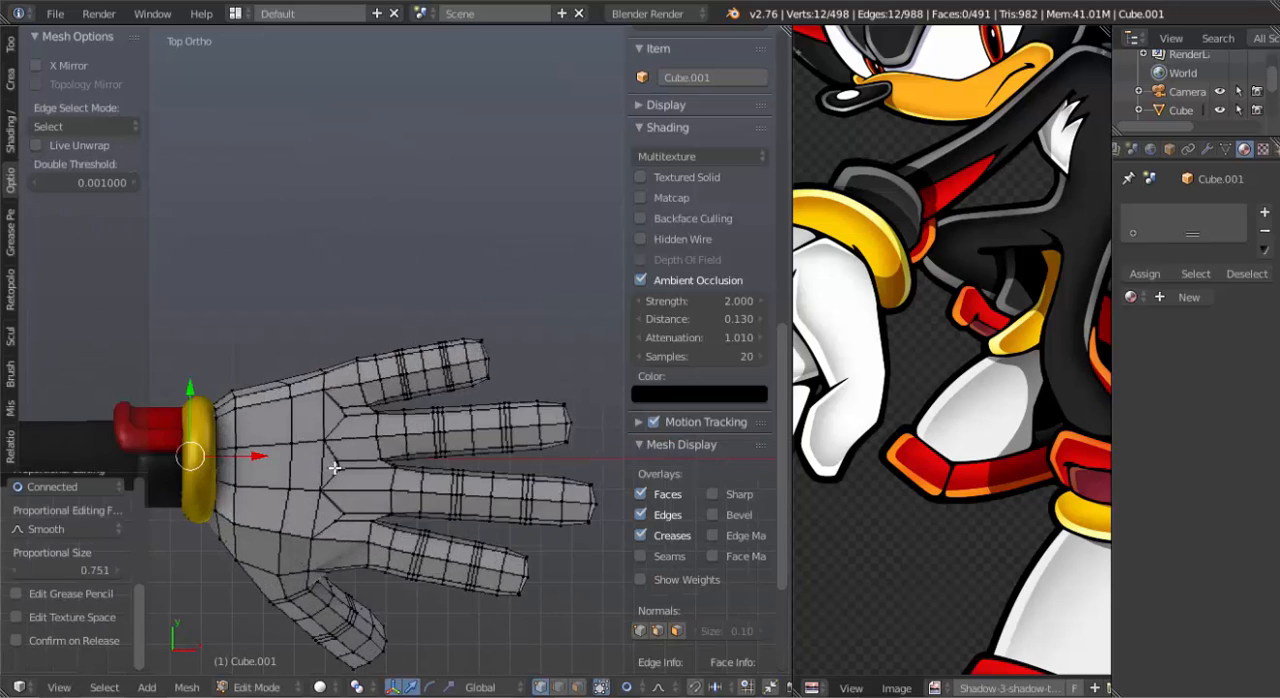
# Examine how the hand's wrist end sits inside the yellow cuff from several angles, in Object Mode and in wireframe.
pyautogui.moveTo(334, 467); pyautogui.dragTo(288, 372, button='middle')
pyautogui.press('Tab')
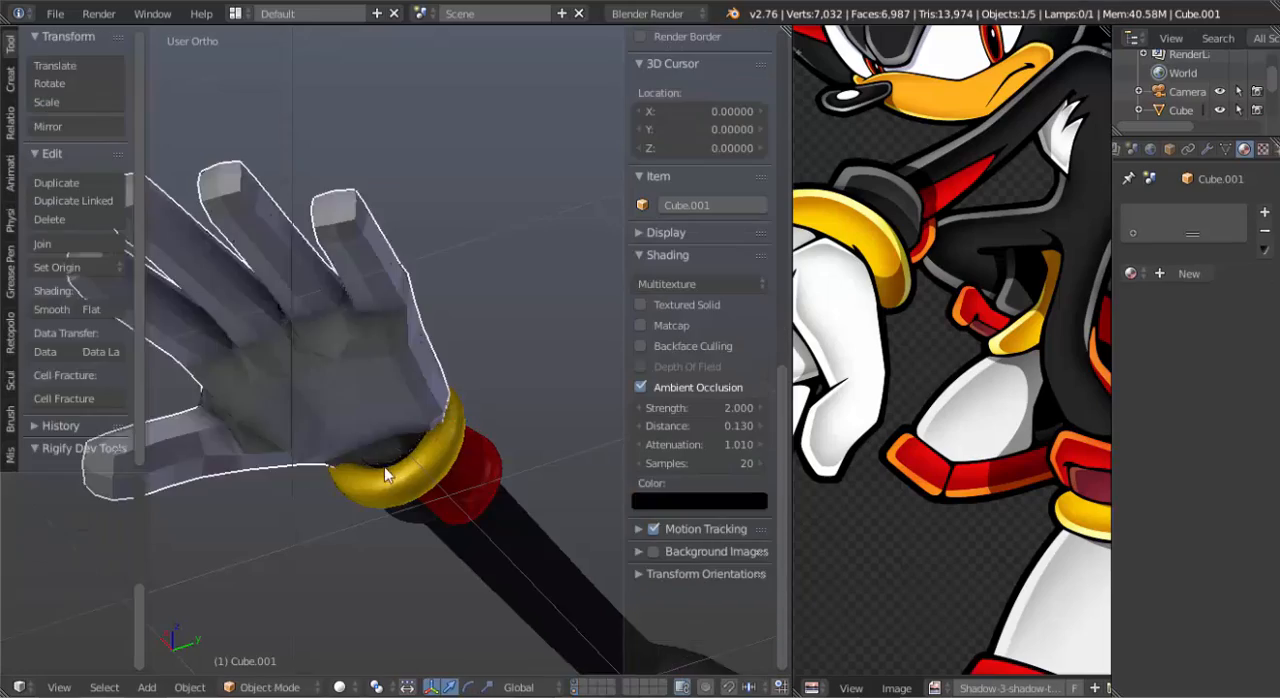
pyautogui.moveTo(388, 475); pyautogui.dragTo(486, 380, button='middle')
pyautogui.press('Tab')
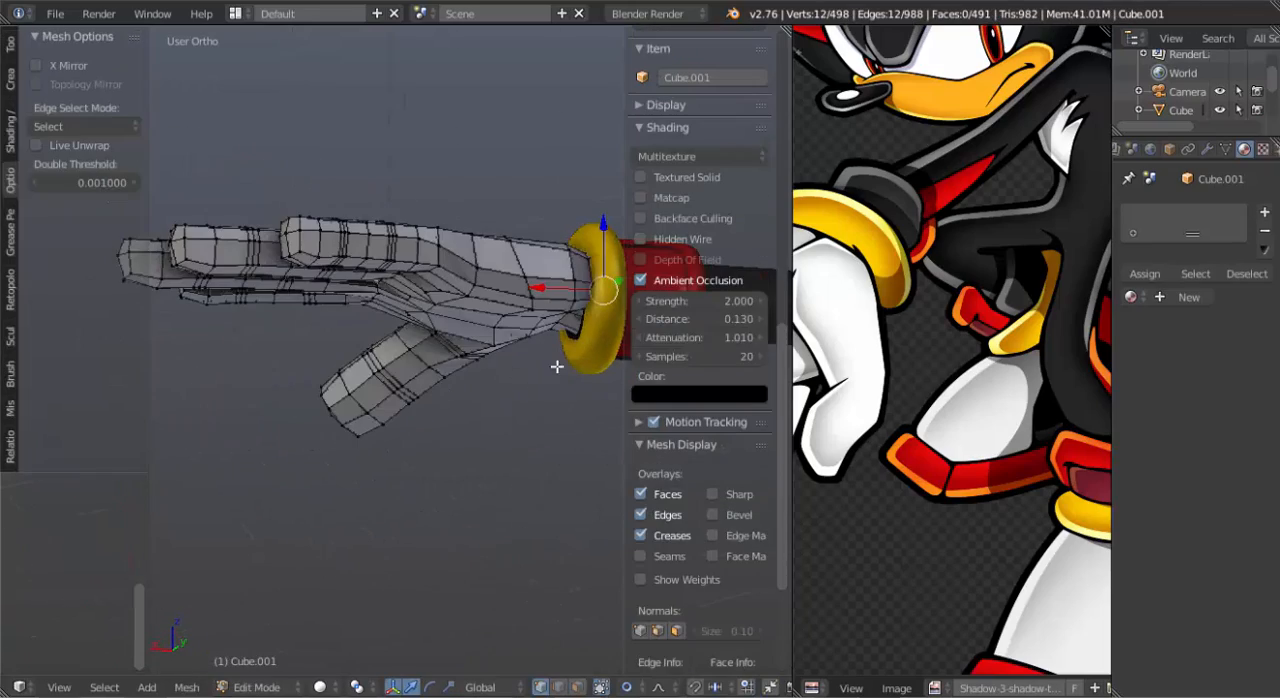
pyautogui.scroll(6, 470, 366)
pyautogui.press('z')
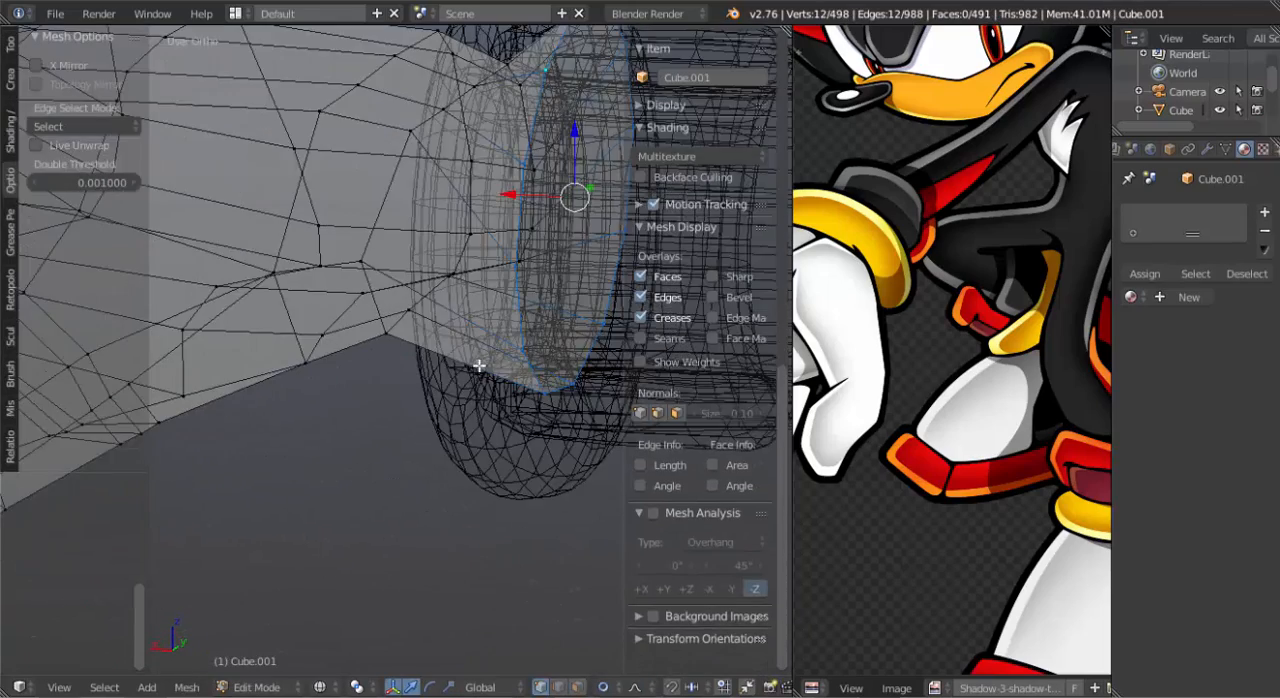
pyautogui.moveTo(479, 366)
pyautogui.mouseDown(button='middle')
pyautogui.moveTo(457, 371)
pyautogui.moveTo(603, 337)
pyautogui.moveTo(618, 346)
pyautogui.moveTo(412, 392)
pyautogui.moveTo(434, 434)
pyautogui.moveTo(303, 386)
pyautogui.moveTo(380, 402)
pyautogui.mouseUp(button='middle')
pyautogui.press('z')
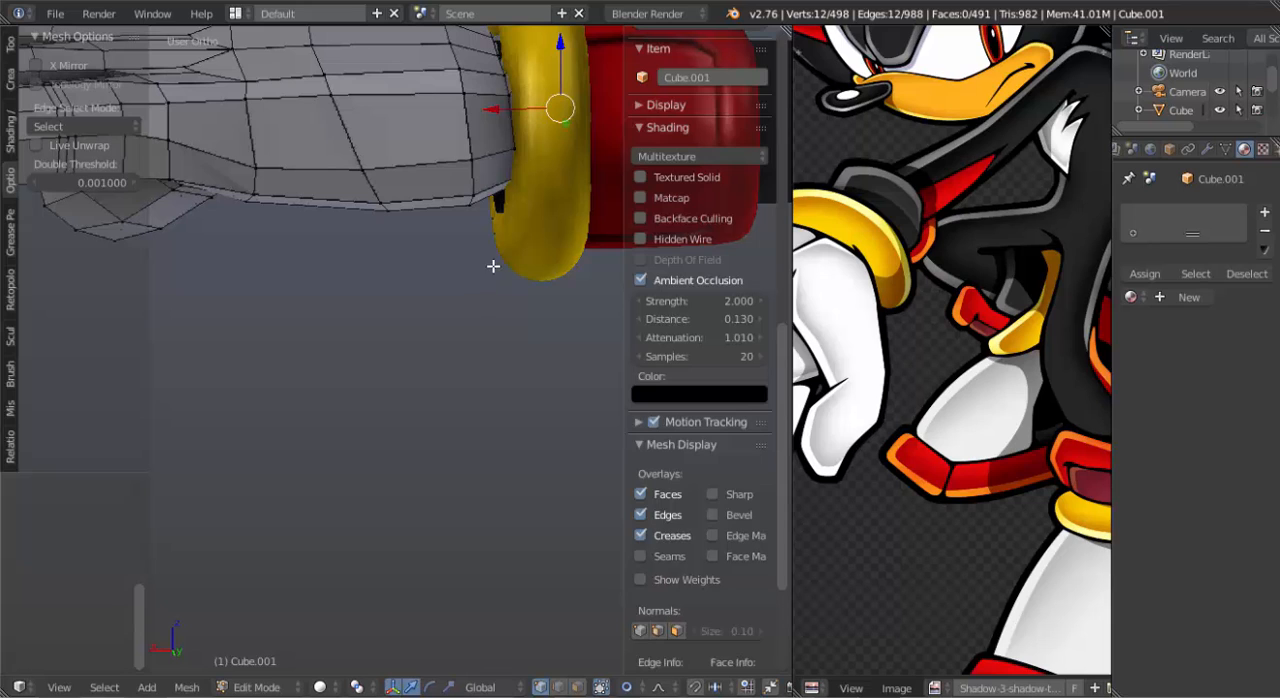
# Scale the wrist edge loop up to about 1.02 and shift it slightly lower inside the yellow cuff.
pyautogui.press('g')
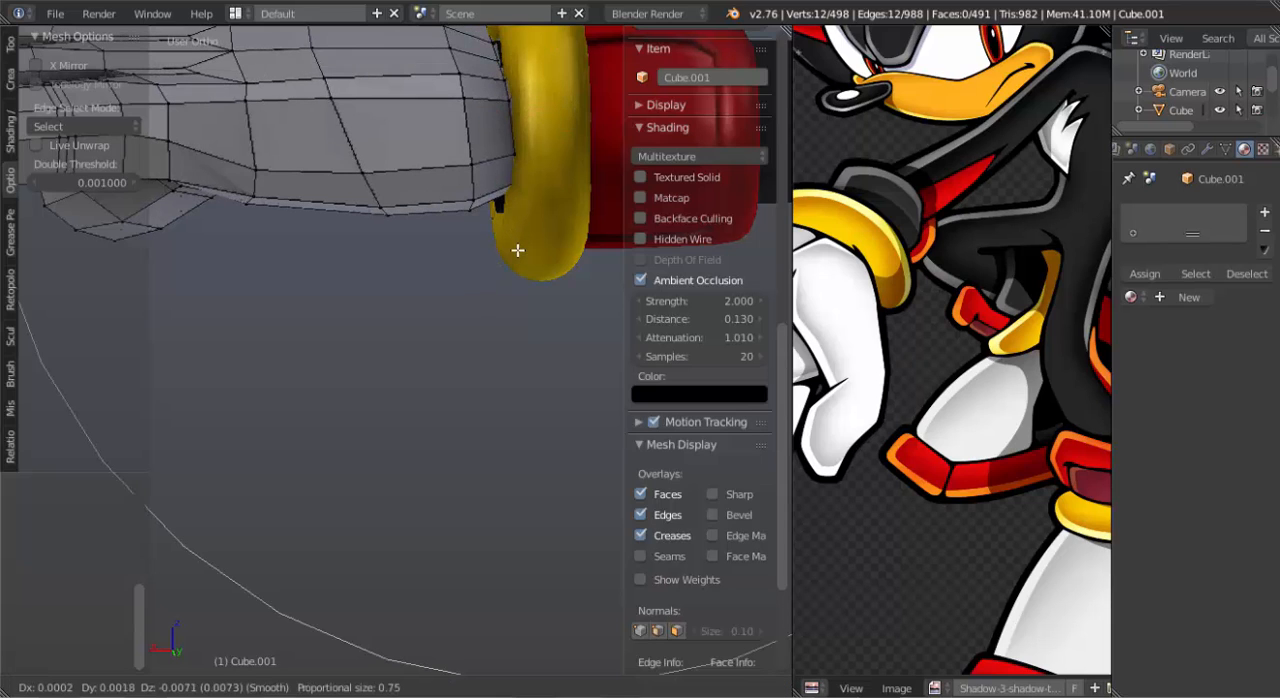
pyautogui.rightClick(517, 271)
pyautogui.scroll(-3, 517, 272)
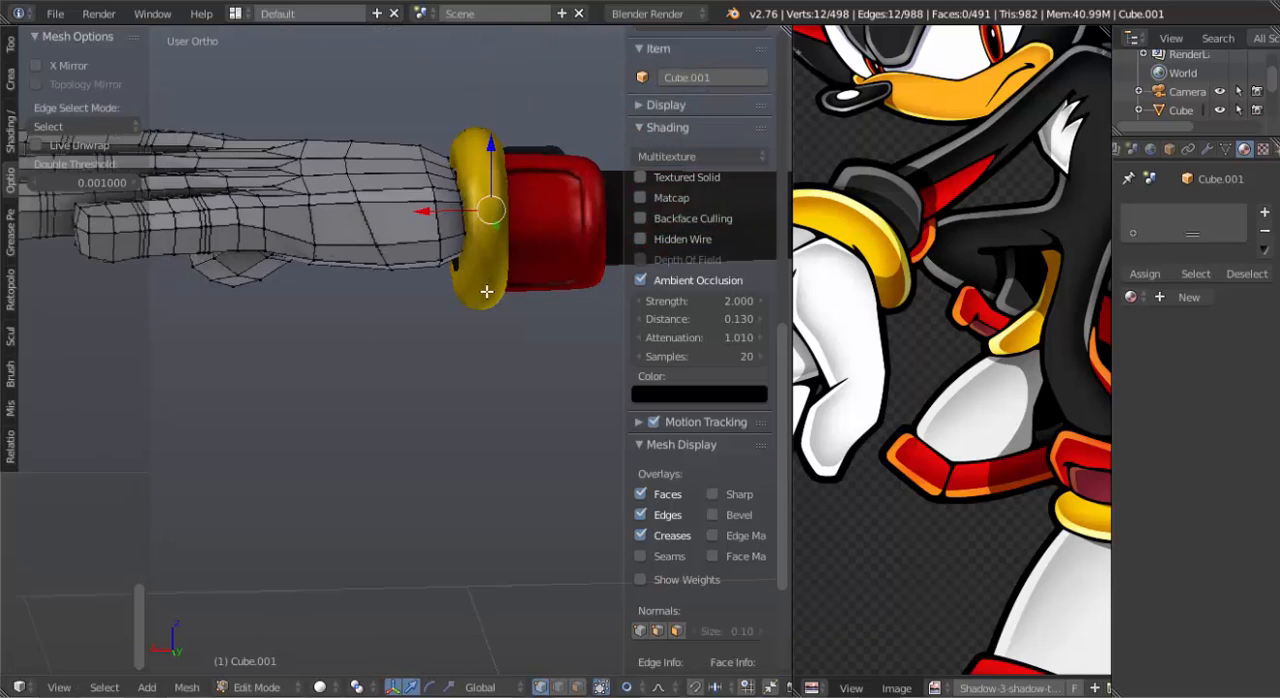
pyautogui.press('s')
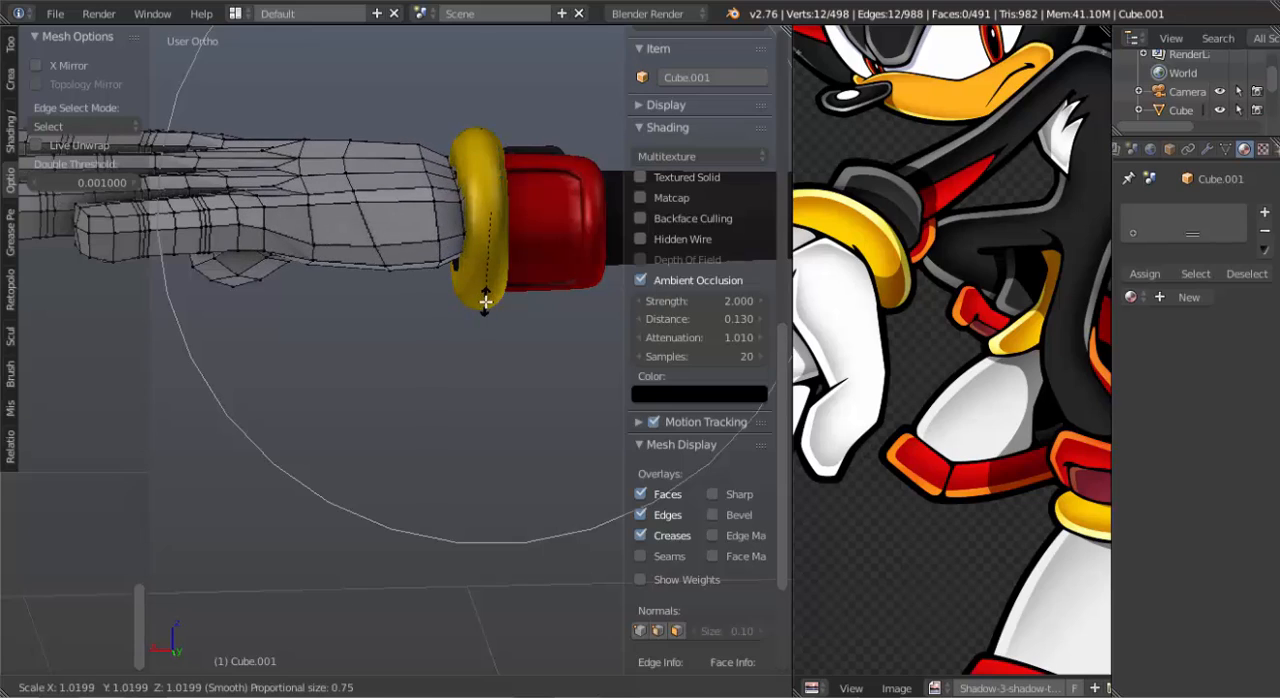
pyautogui.click(485, 301)
pyautogui.press('g')
pyautogui.click(478, 302)
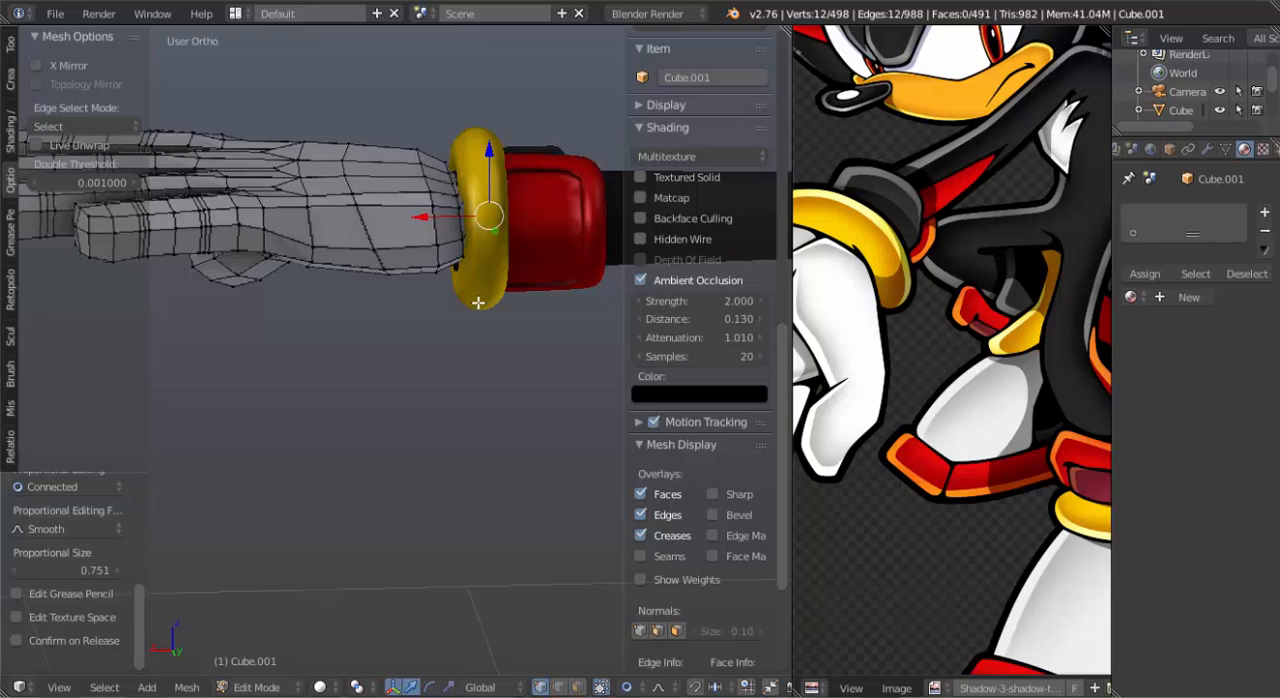
# Return to Object Mode and apply smooth shading to the hand.
pyautogui.moveTo(396, 330); pyautogui.dragTo(578, 308, button='middle')
pyautogui.press('Tab')
pyautogui.moveTo(402, 384); pyautogui.dragTo(430, 374, button='middle')
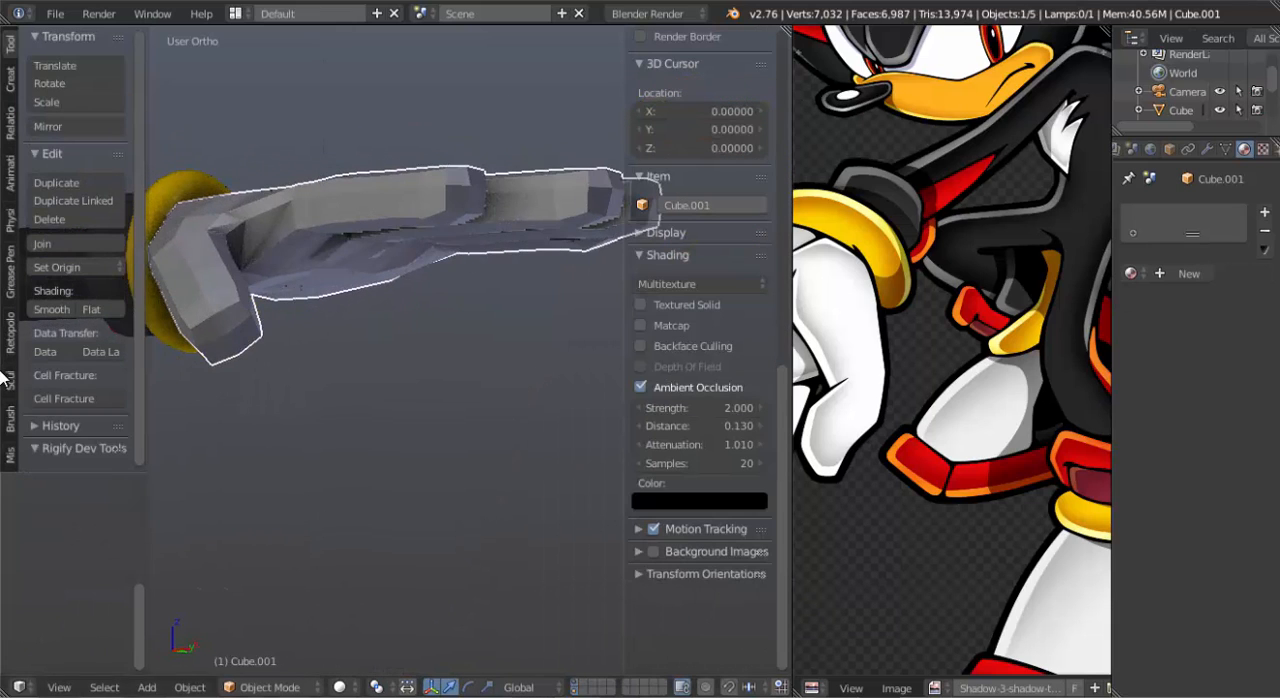
pyautogui.click(52, 310)
# Add the body to the selection as the active object and join the hand into it.
pyautogui.moveTo(524, 280); pyautogui.dragTo(418, 322, button='middle')
pyautogui.keyDown('shift'); pyautogui.rightClick(384, 293); pyautogui.keyUp('shift')
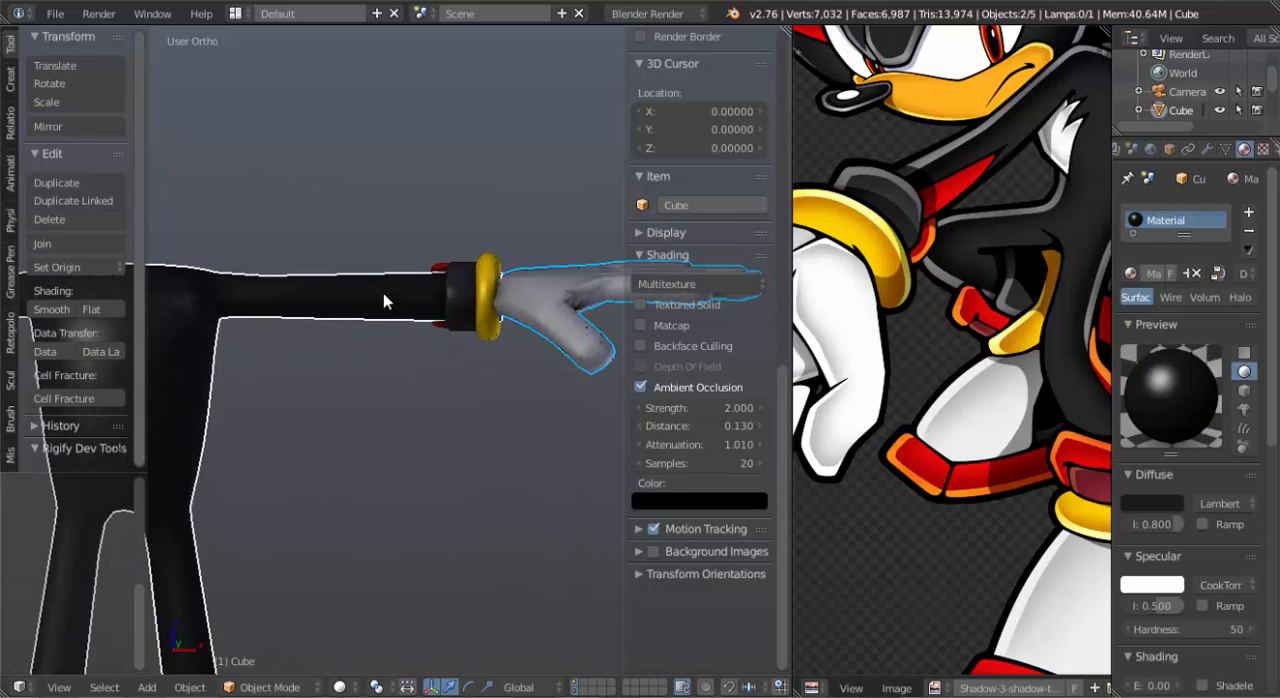
pyautogui.hotkey('ctrl', 'j')
pyautogui.scroll(-6, 459, 340)
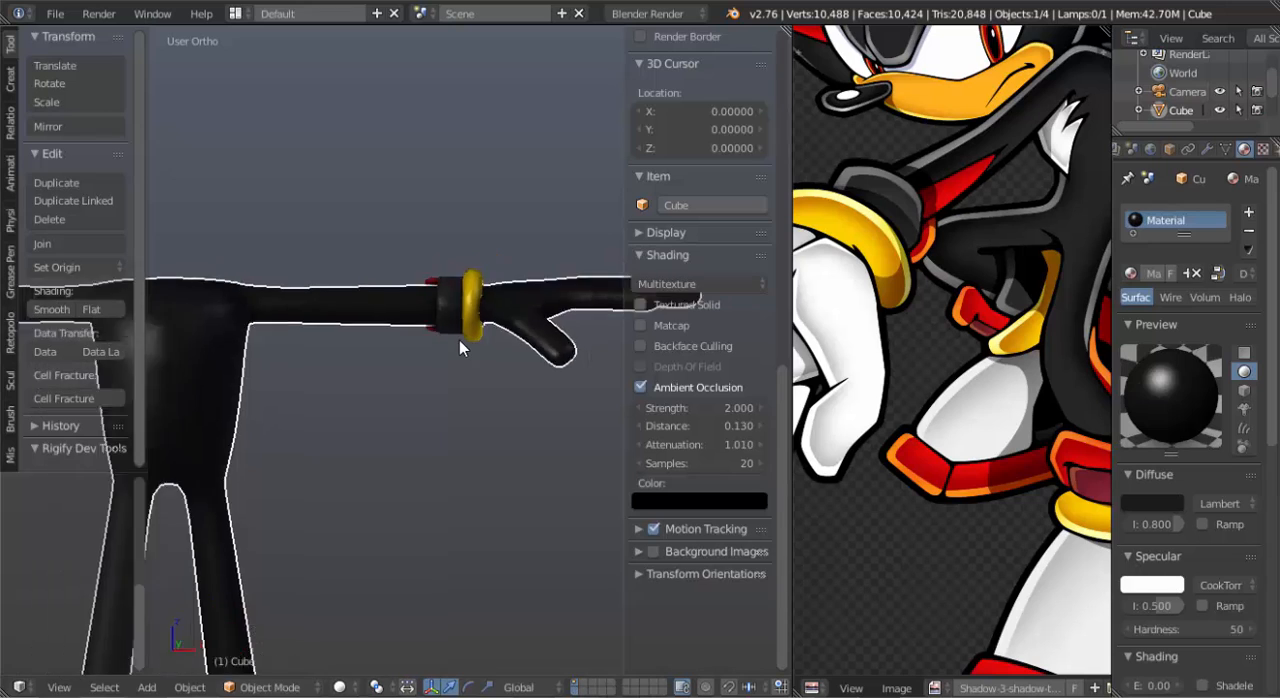
pyautogui.scroll(4, 475, 382)
pyautogui.keyDown('shift'); pyautogui.moveTo(452, 366); pyautogui.dragTo(326, 339, button='middle'); pyautogui.keyUp('shift')
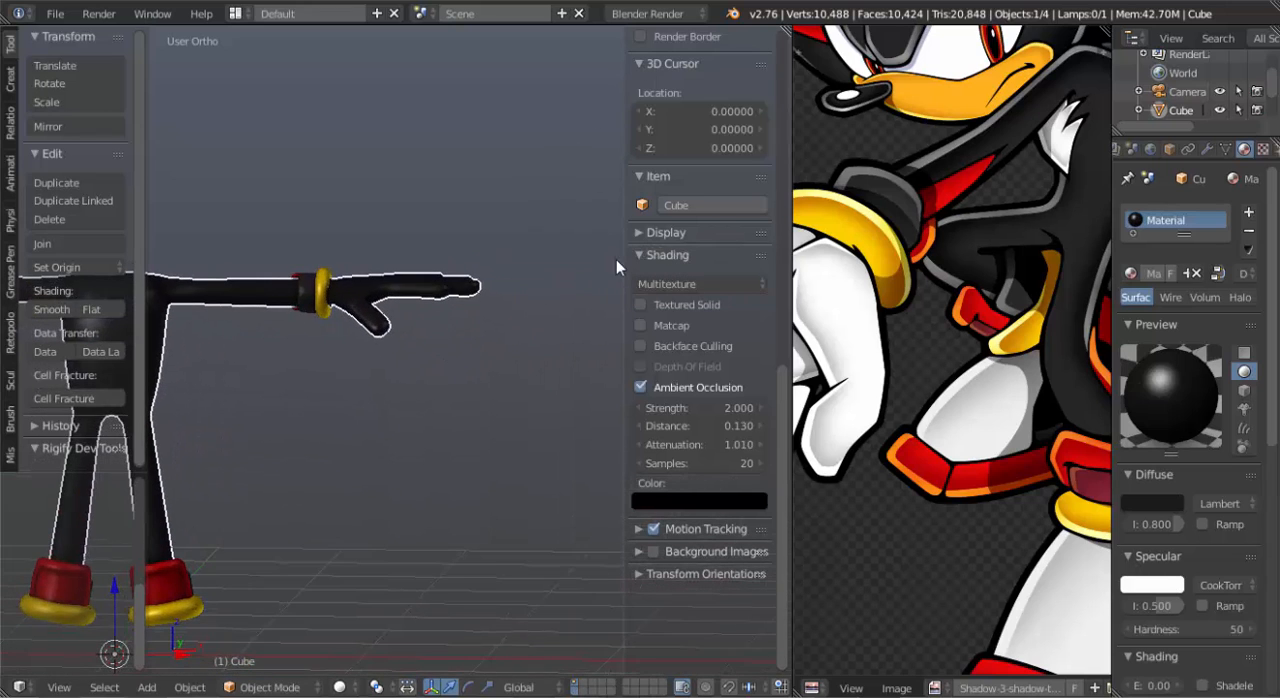
# Add a second material slot to the joined body and create a new material in it for the hand.
pyautogui.press('Tab')
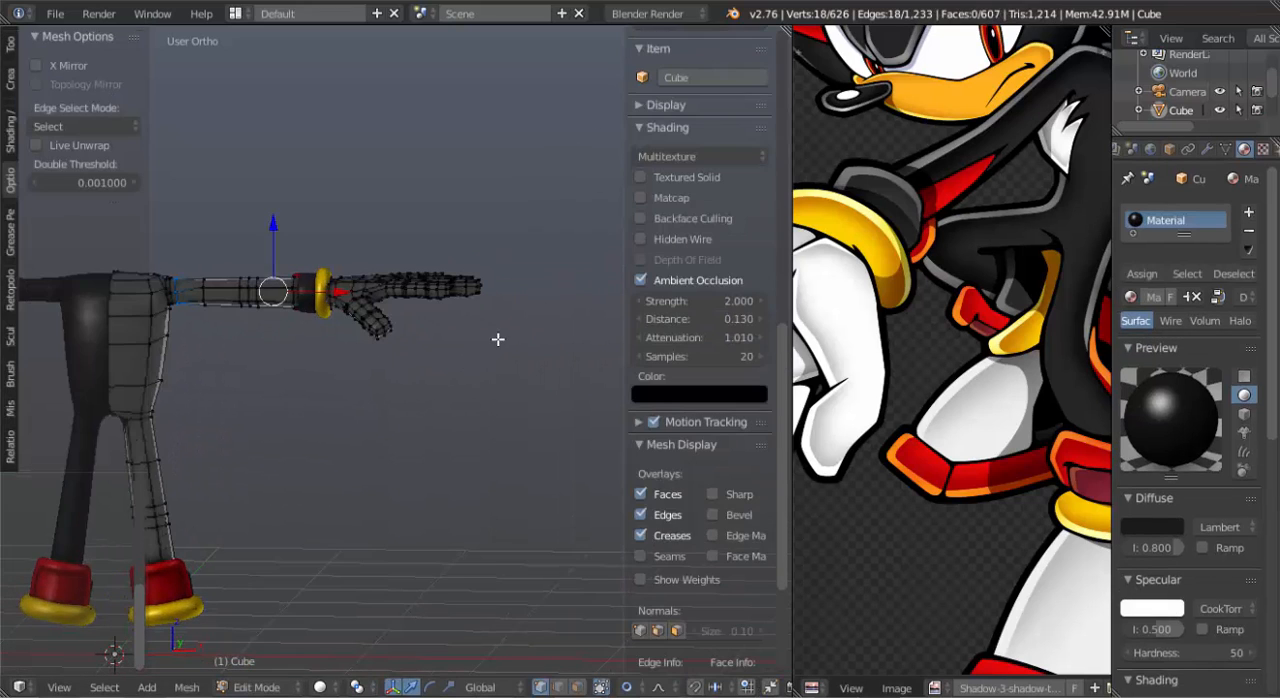
pyautogui.press('Tab')
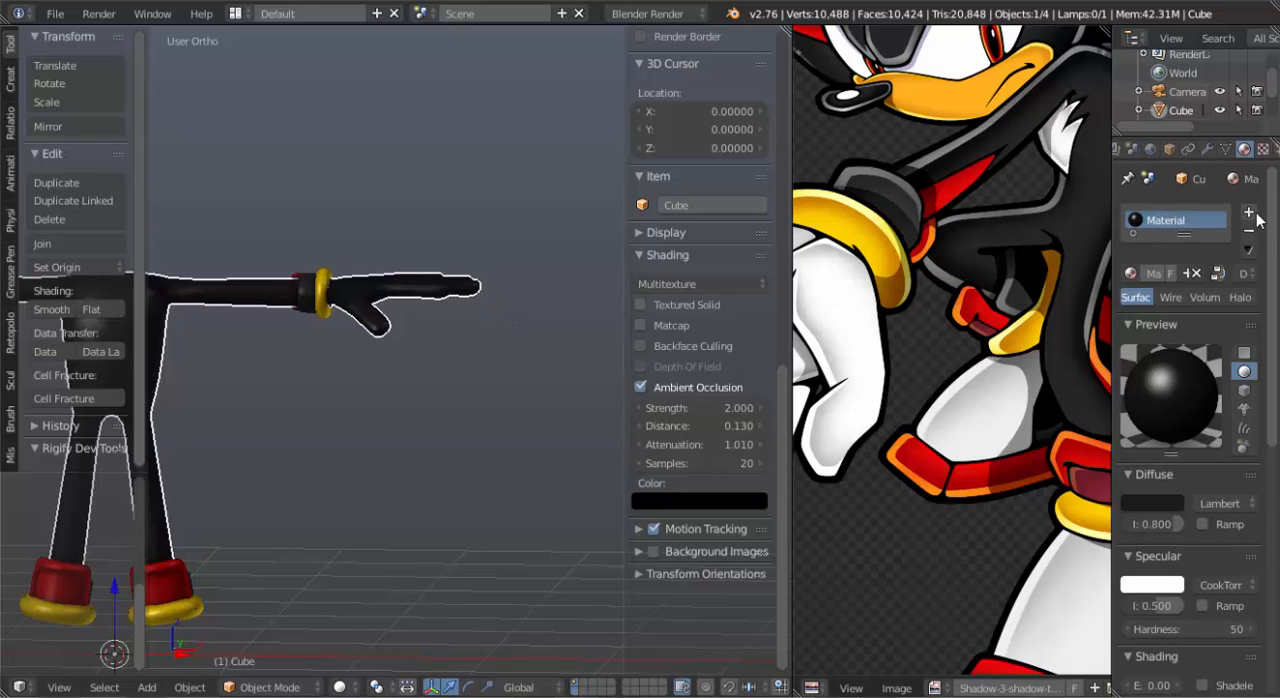
pyautogui.click(1248, 212)
pyautogui.click(1185, 316)
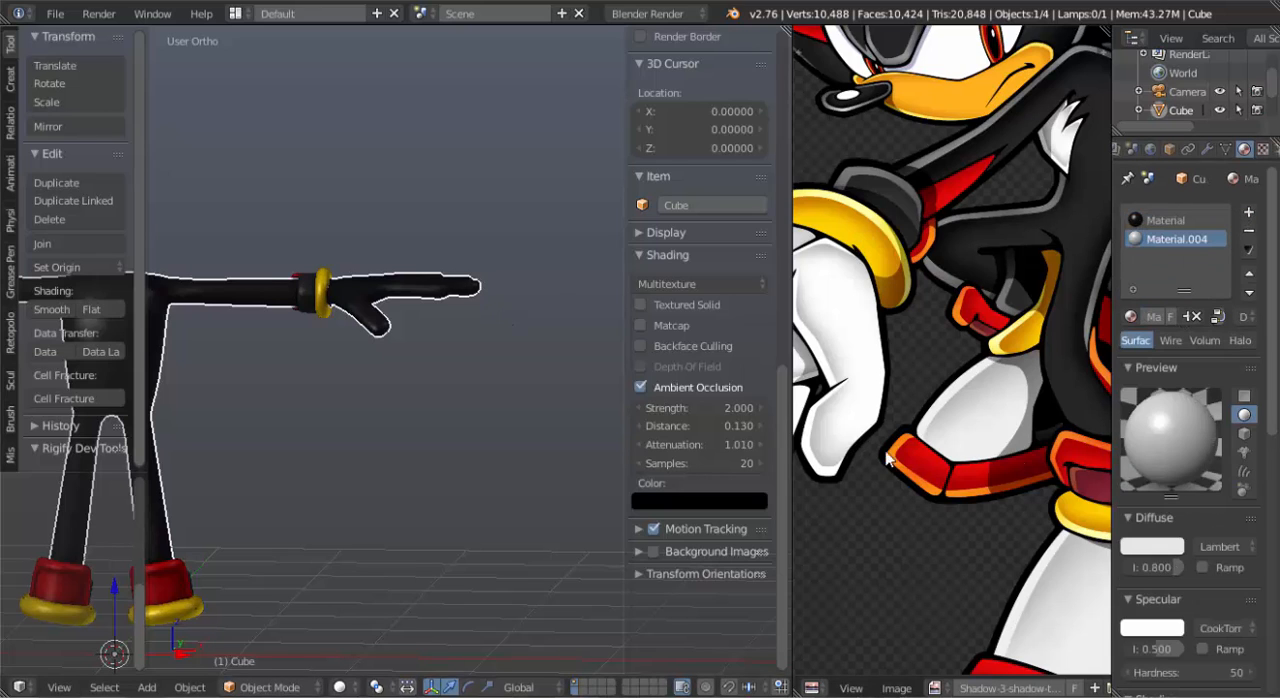
# Assign Material.004 to all connected faces of the hand in Edit Mode and return to Object Mode.
pyautogui.press('Tab')
pyautogui.hotkey('ctrl', 'l')
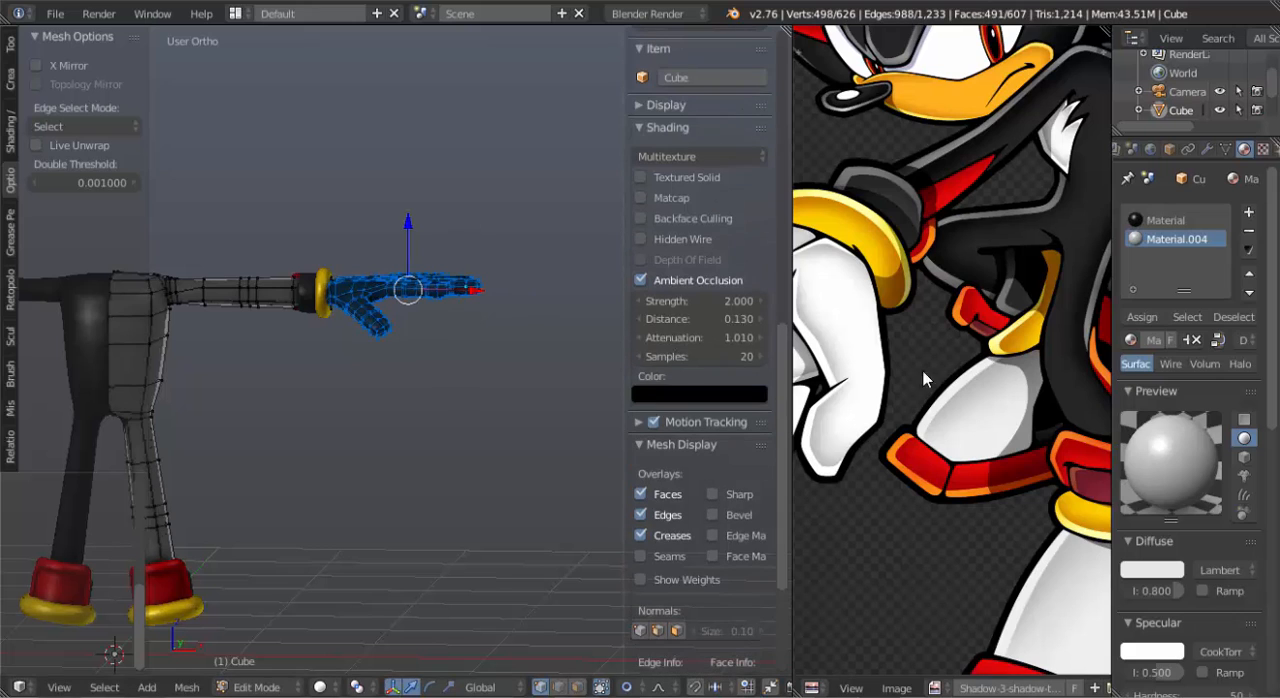
pyautogui.click(1143, 316)
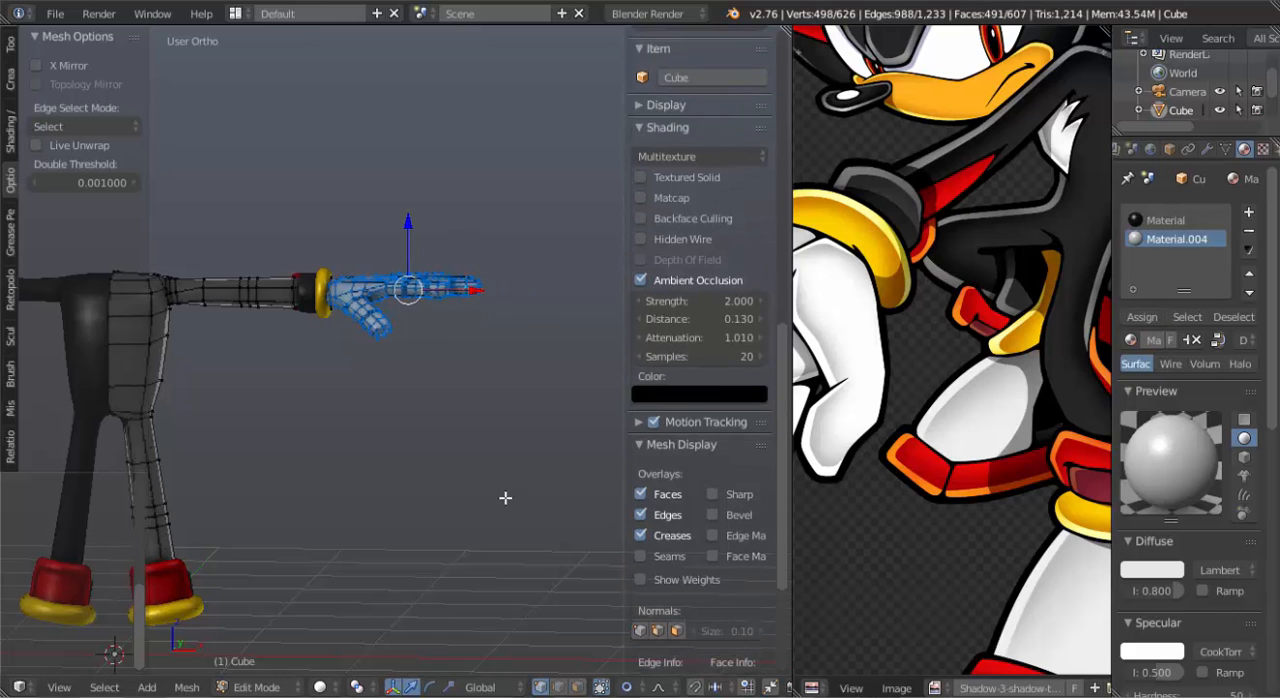
pyautogui.press('Tab')
pyautogui.moveTo(580, 421); pyautogui.dragTo(473, 419, button='middle')
pyautogui.scroll(4, 443, 430)
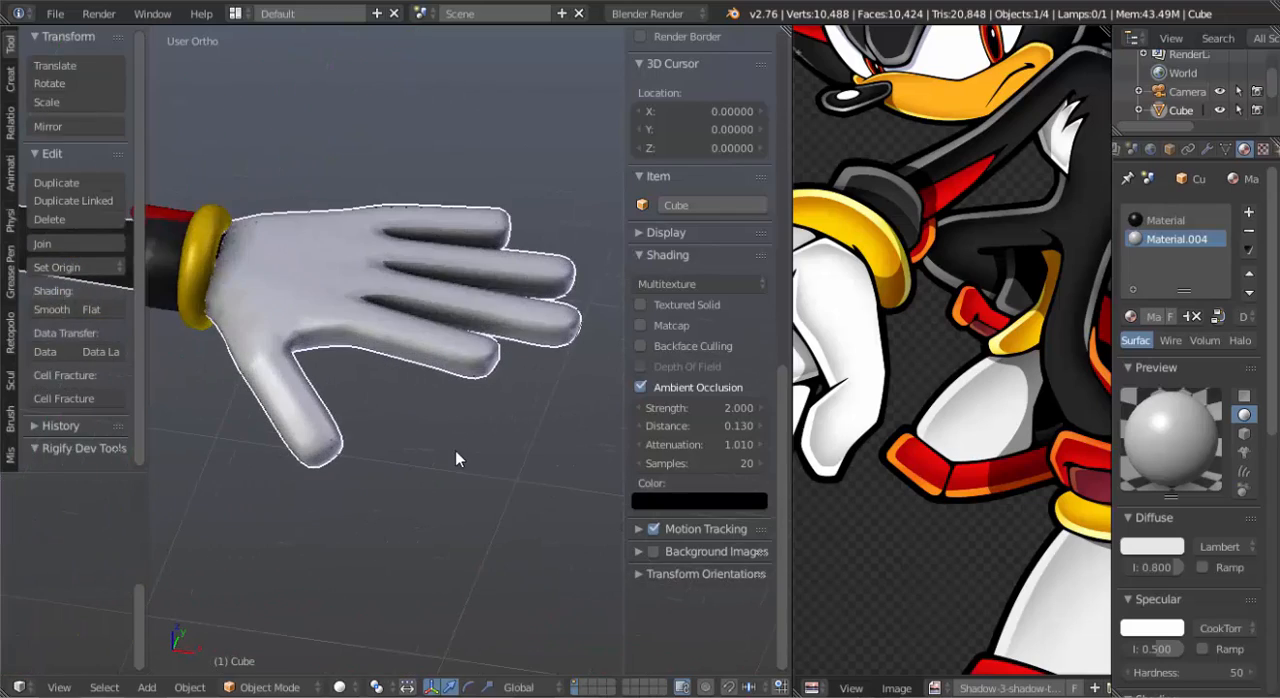
pyautogui.moveTo(379, 372); pyautogui.dragTo(408, 421, button='middle')
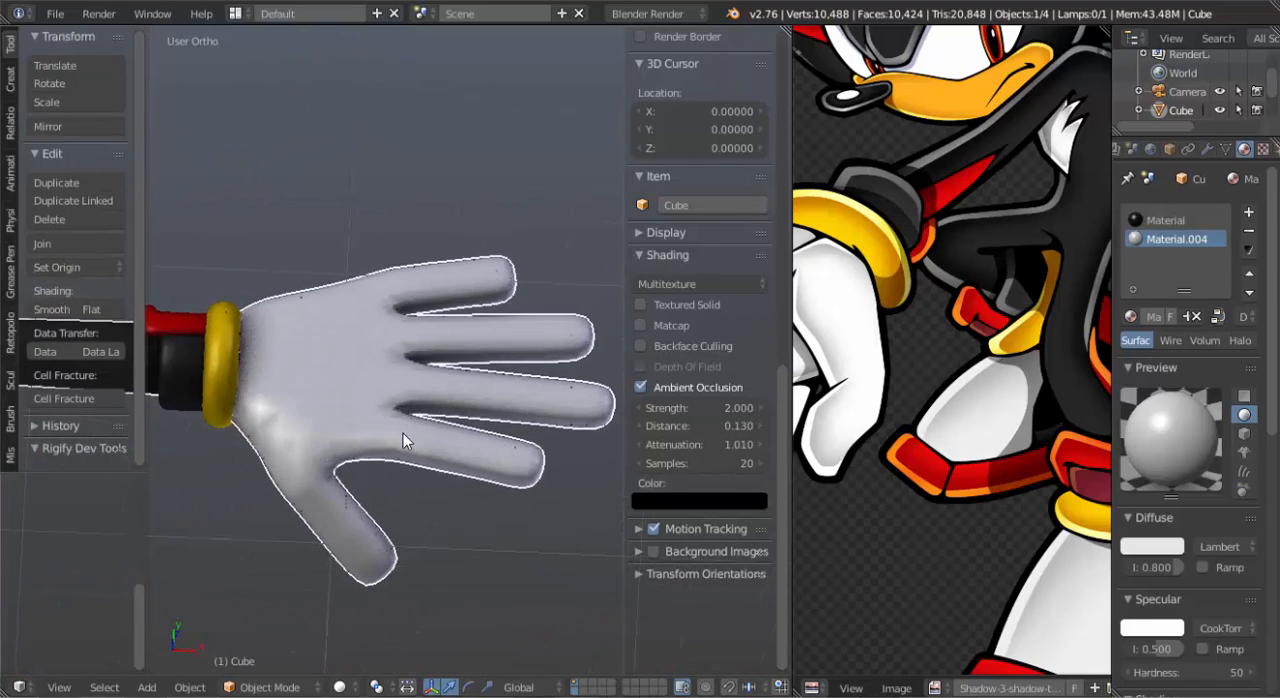
# Bevel the edge loop running along the sides of the fingers and thumb with one segment at an offset of about 0.005.
pyautogui.press('Tab')
pyautogui.scroll(5, 395, 463)
pyautogui.moveTo(403, 486); pyautogui.dragTo(496, 266, button='middle')
pyautogui.keyDown('alt'); pyautogui.rightClick(482, 110); pyautogui.keyUp('alt')
pyautogui.scroll(-5, 464, 291)
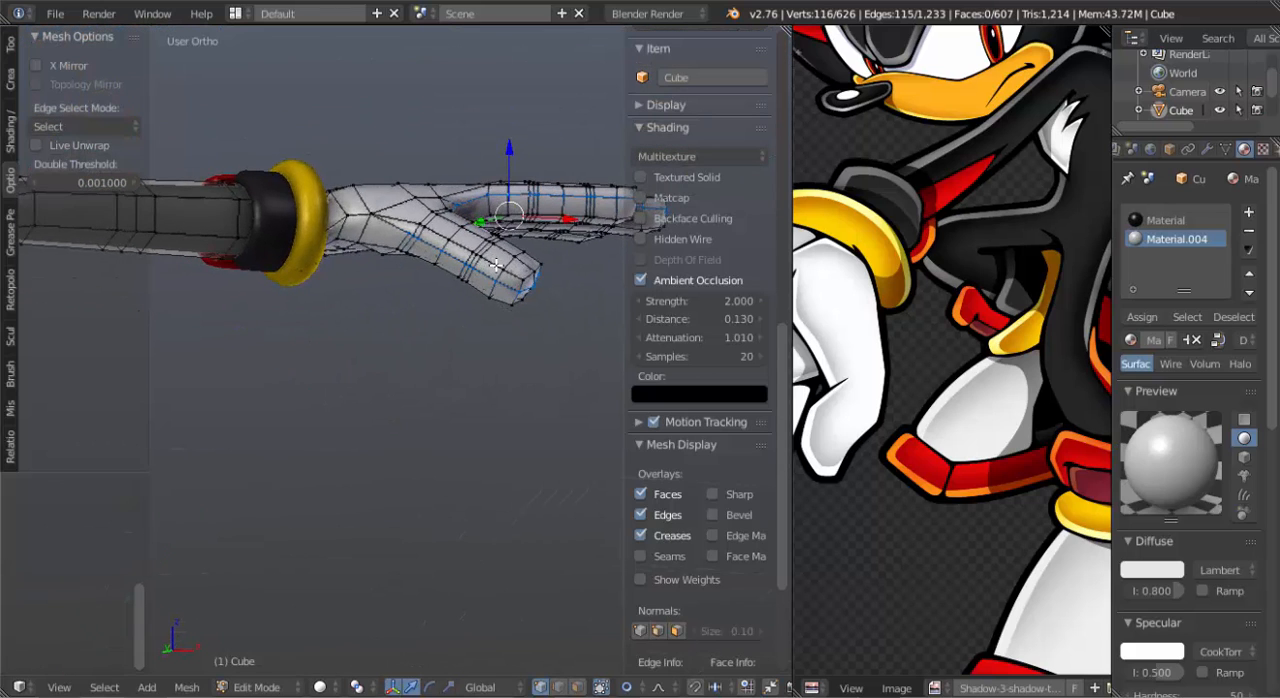
pyautogui.scroll(2, 474, 286)
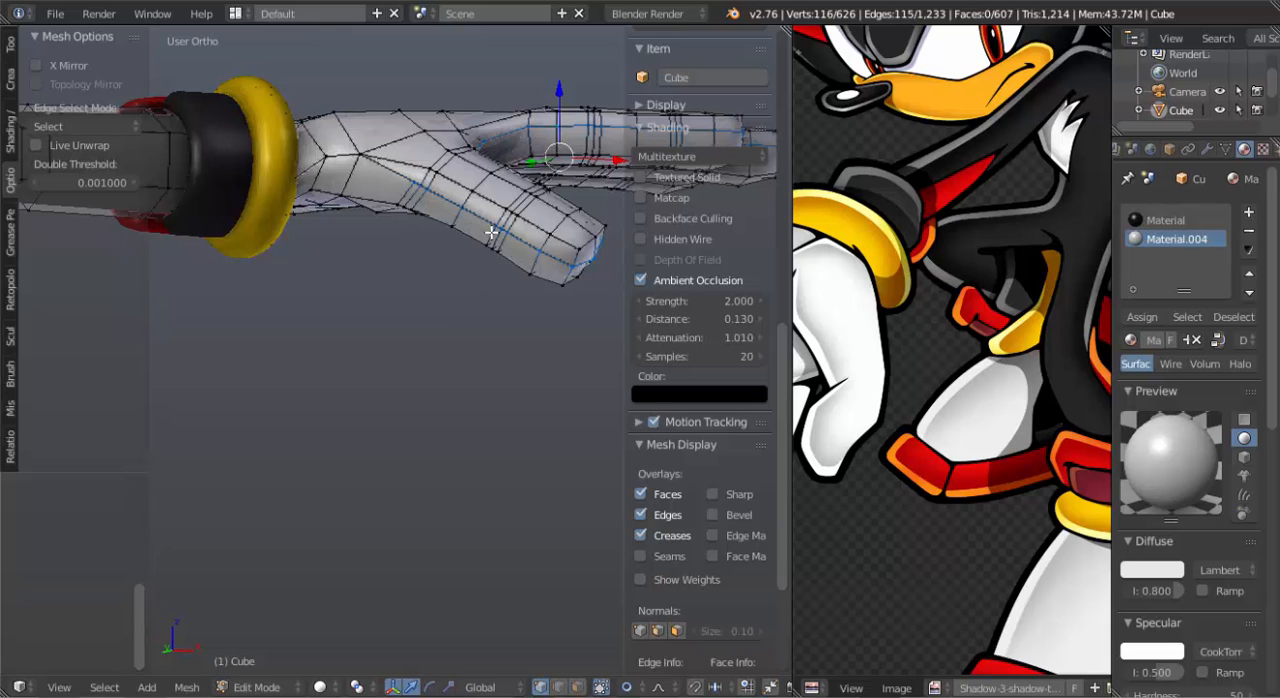
pyautogui.scroll(2, 490, 232)
pyautogui.keyDown('shift'); pyautogui.moveTo(487, 201); pyautogui.dragTo(326, 327, button='middle'); pyautogui.keyUp('shift')
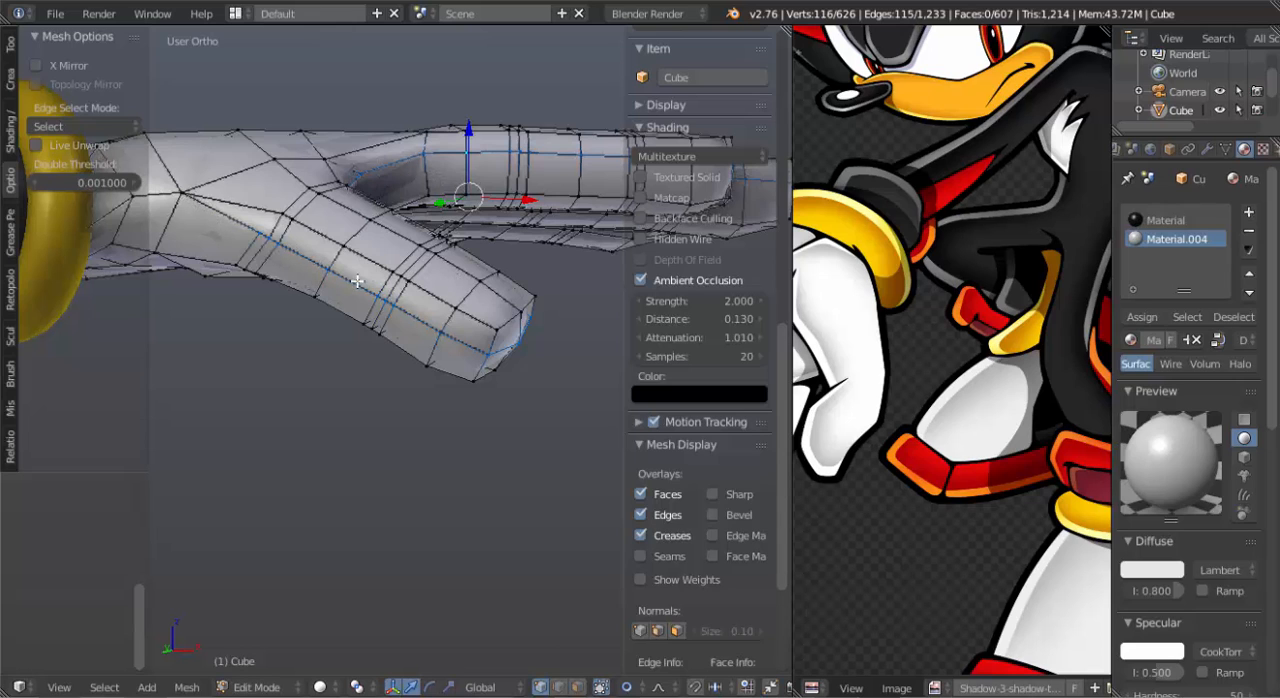
pyautogui.moveTo(357, 282); pyautogui.dragTo(395, 299, button='middle')
pyautogui.hotkey('ctrl', 'b')
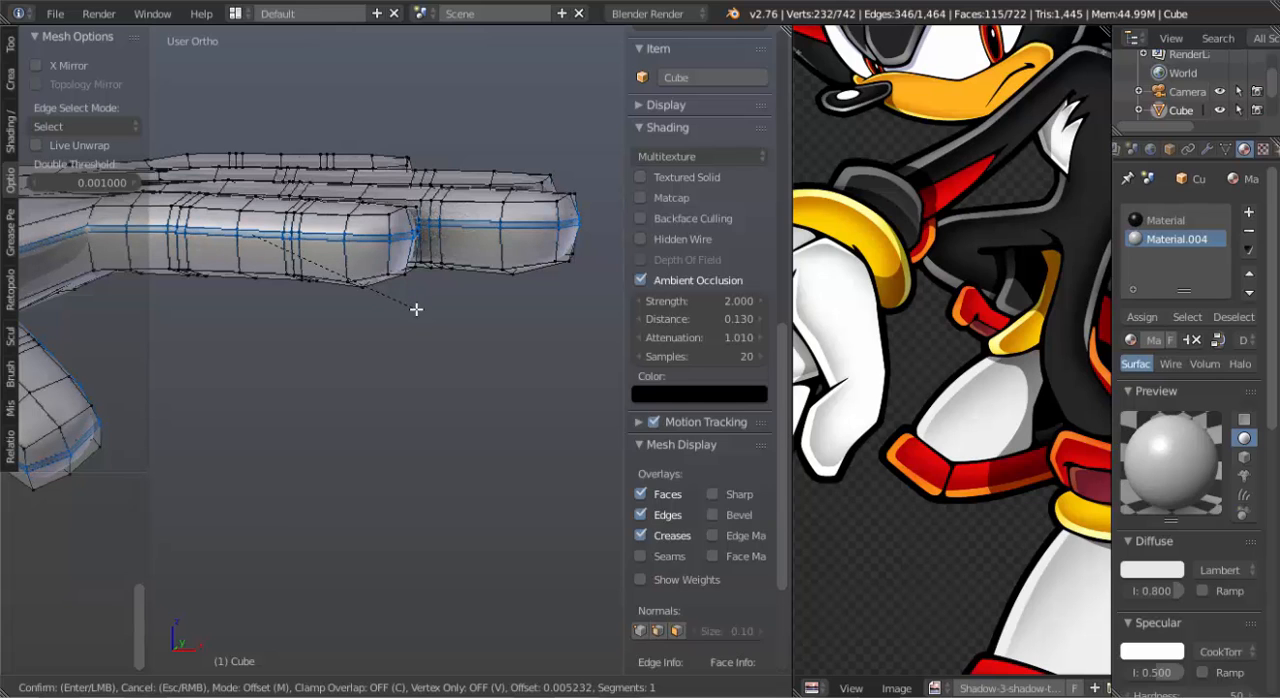
pyautogui.click(416, 309)
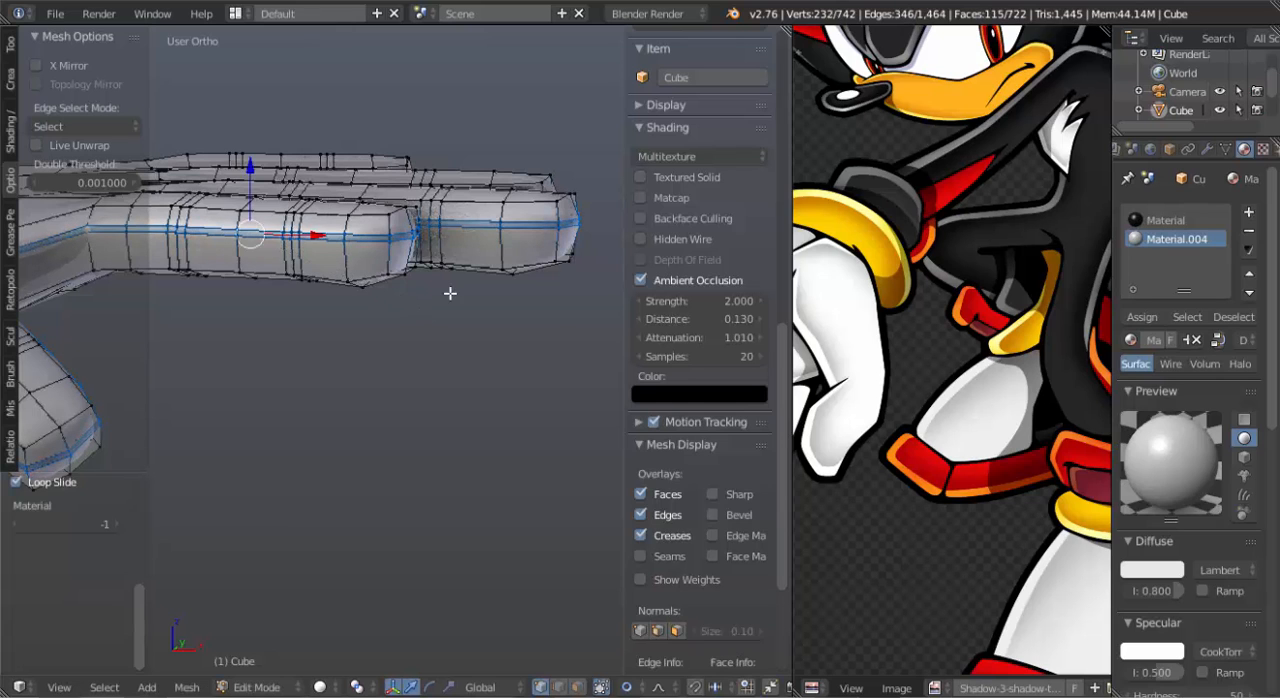
# Extrude the beveled seam strip in place, turn off proportional editing, and Shrink/Fatten it by 0.01 to form a groove.
pyautogui.moveTo(450, 293)
pyautogui.mouseDown(button='middle')
pyautogui.moveTo(409, 297)
pyautogui.moveTo(463, 296)
pyautogui.moveTo(276, 263)
pyautogui.moveTo(367, 300)
pyautogui.moveTo(477, 306)
pyautogui.moveTo(445, 310)
pyautogui.mouseUp(button='middle')
pyautogui.press('e')
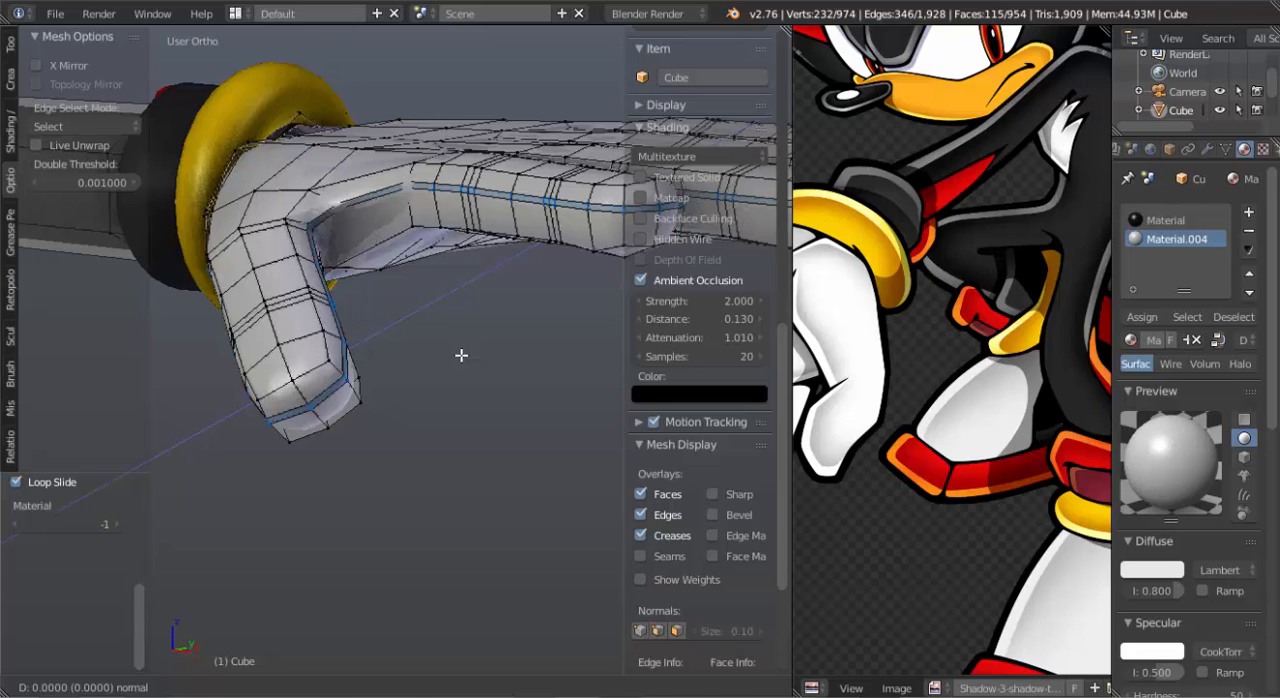
pyautogui.rightClick(461, 355)
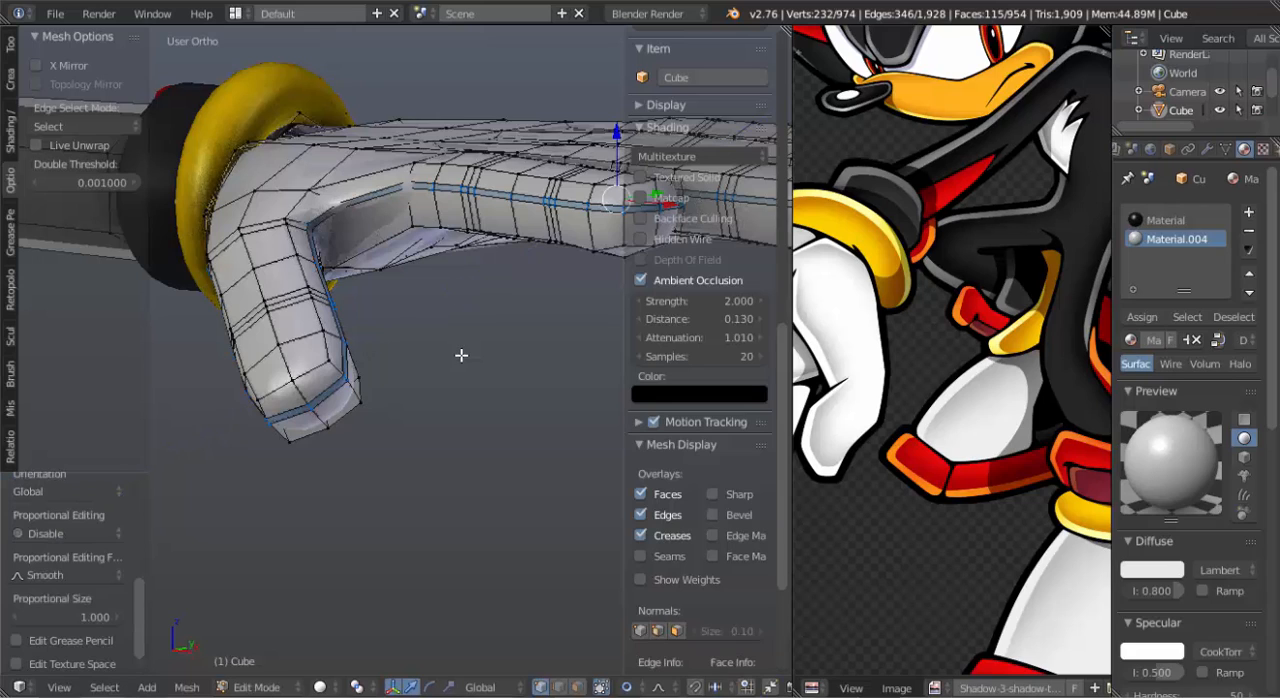
pyautogui.press('o')
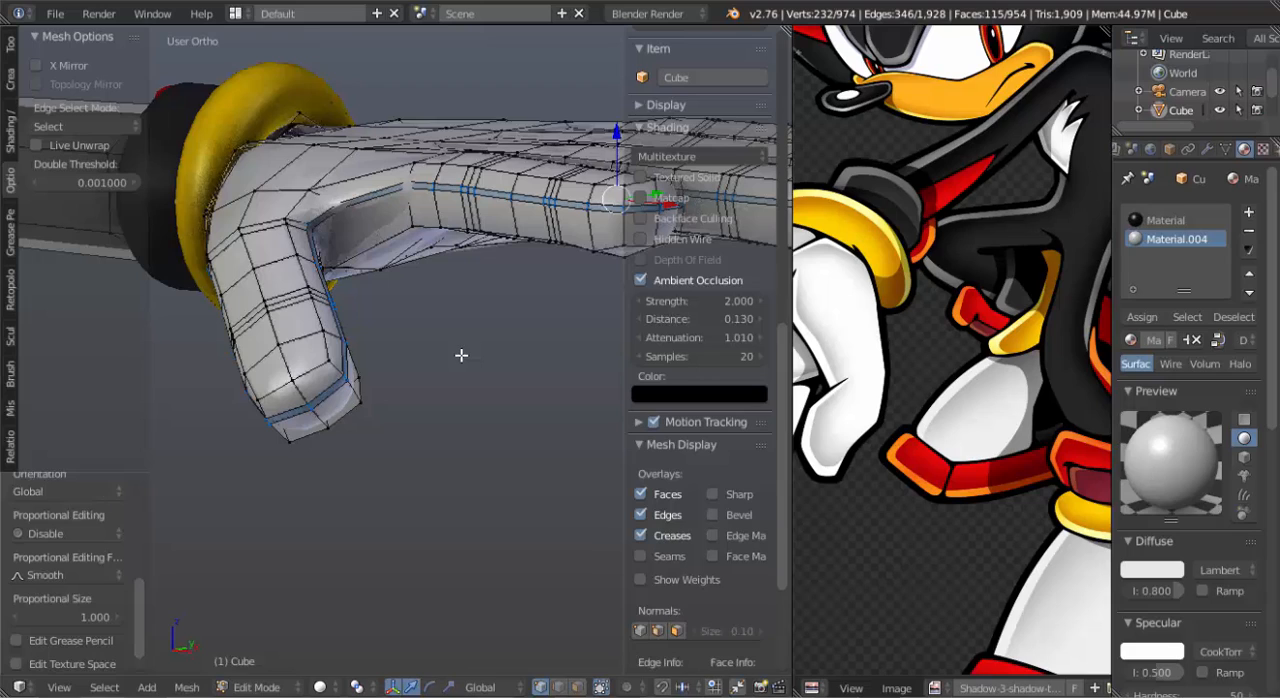
pyautogui.hotkey('alt', 's')
pyautogui.write('.0')
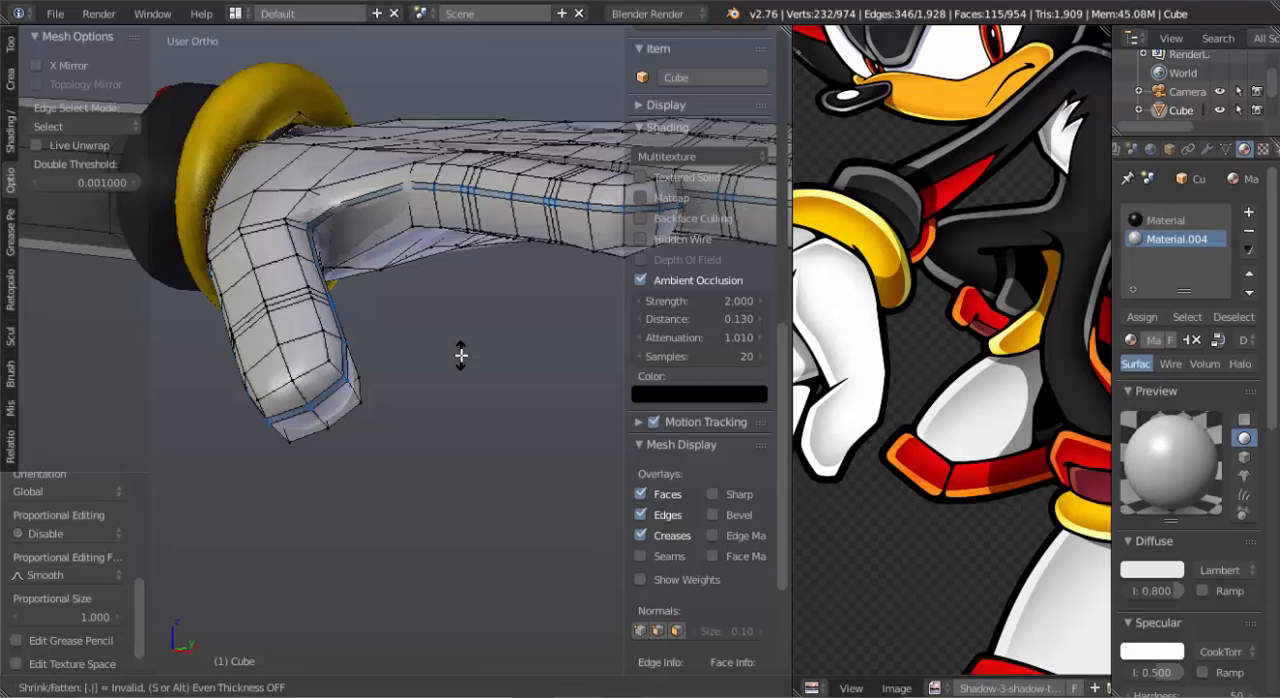
pyautogui.write('1')
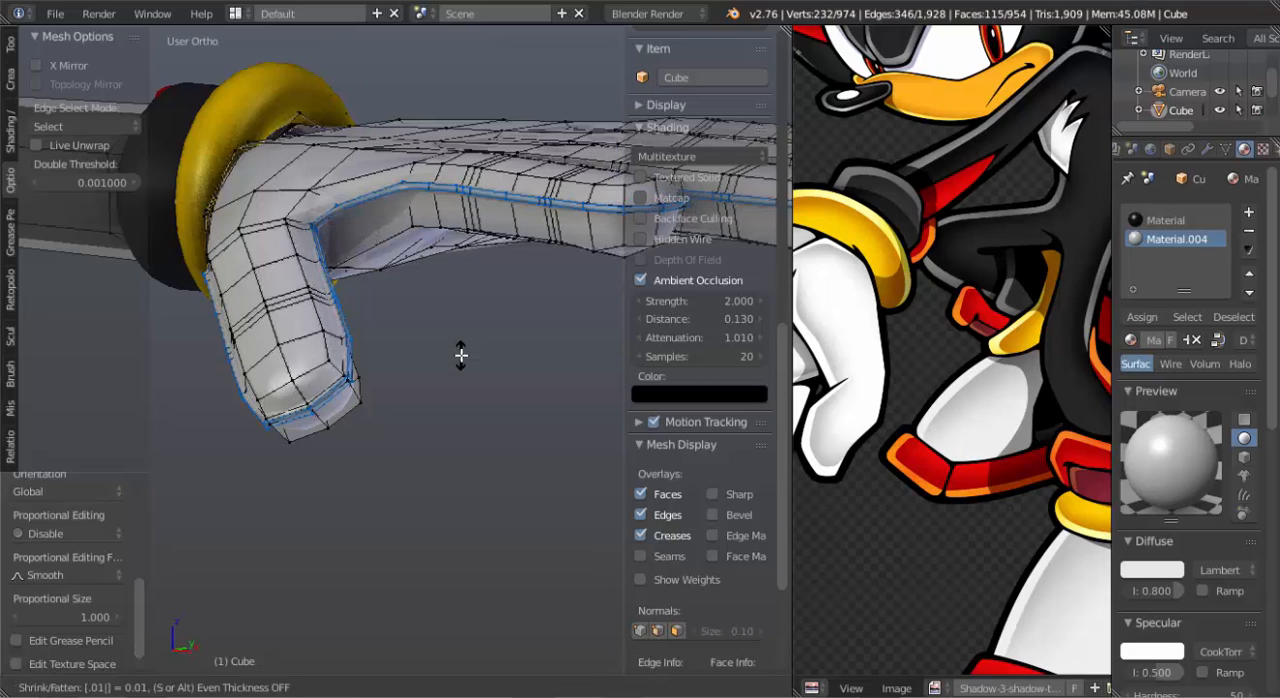
pyautogui.press('Return')
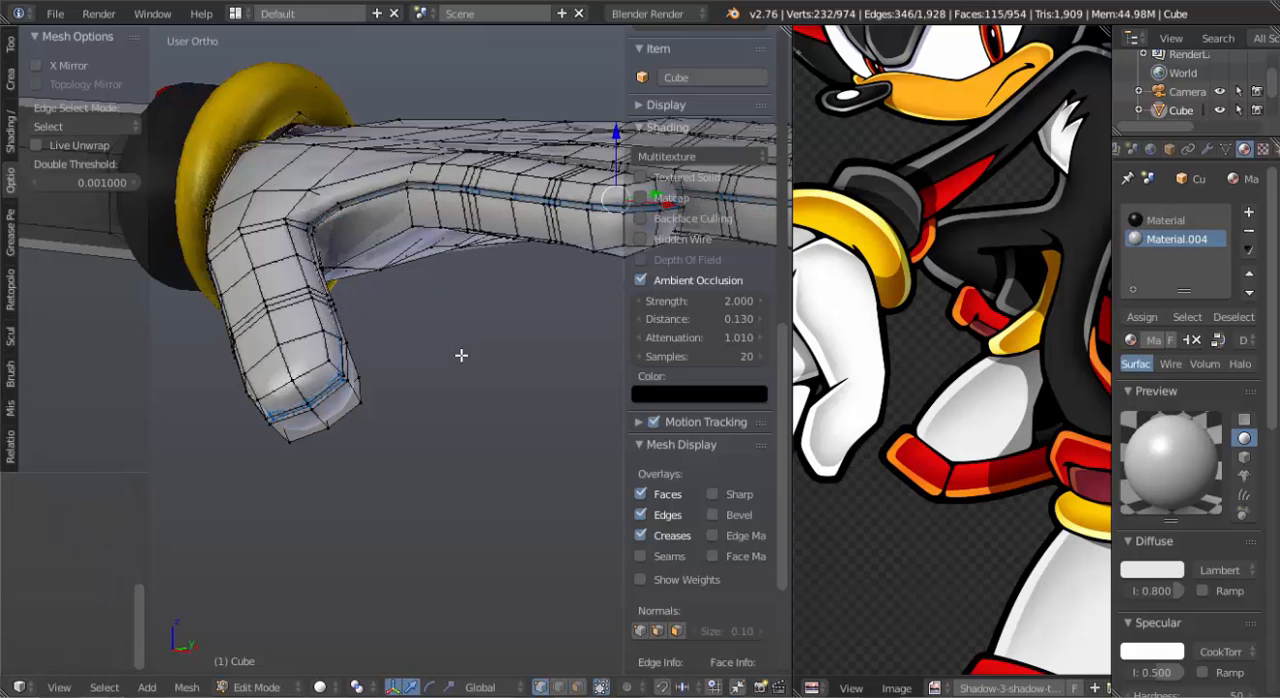
pyautogui.press('Tab')
pyautogui.moveTo(290, 394); pyautogui.dragTo(500, 317, button='middle')
# Knife-cut an edge from the wrist-side end of the thumb's seam groove to the nearest palm vertex toward the wrist.
pyautogui.press('Tab')
pyautogui.scroll(3, 500, 300)
pyautogui.keyDown('shift'); pyautogui.moveTo(497, 143); pyautogui.dragTo(354, 340, button='middle'); pyautogui.keyUp('shift')
pyautogui.scroll(3, 346, 313)
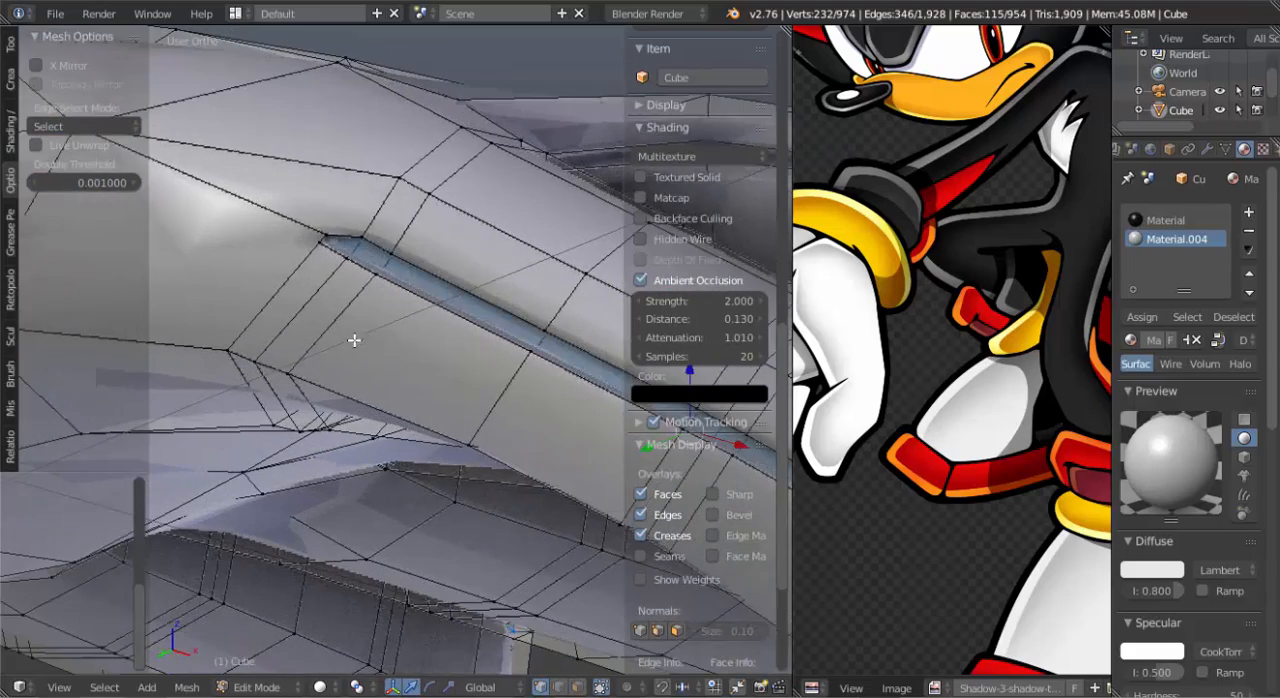
pyautogui.keyDown('shift'); pyautogui.moveTo(389, 256); pyautogui.dragTo(408, 311, button='middle'); pyautogui.keyUp('shift')
pyautogui.keyDown('shift'); pyautogui.moveTo(337, 283); pyautogui.dragTo(426, 266, button='middle'); pyautogui.keyUp('shift')
pyautogui.keyDown('shift'); pyautogui.moveTo(315, 294); pyautogui.dragTo(358, 300, button='middle'); pyautogui.keyUp('shift')
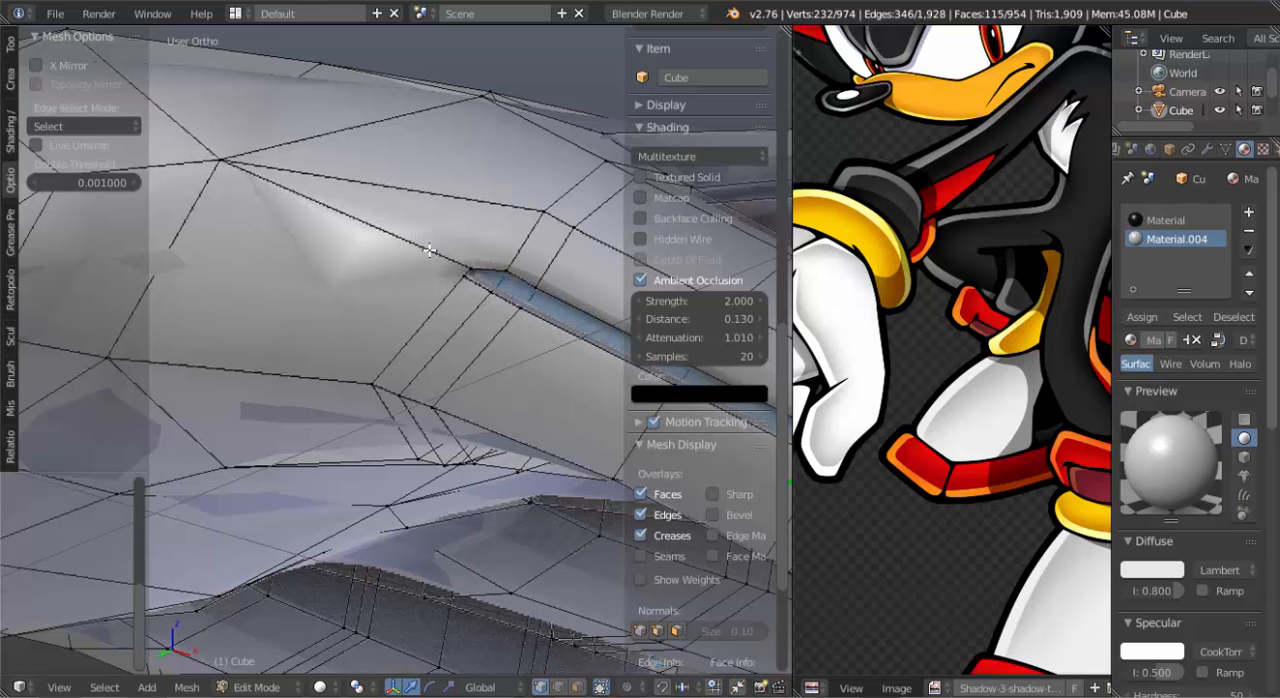
pyautogui.keyDown('shift'); pyautogui.moveTo(405, 300); pyautogui.dragTo(488, 280, button='middle'); pyautogui.keyUp('shift')
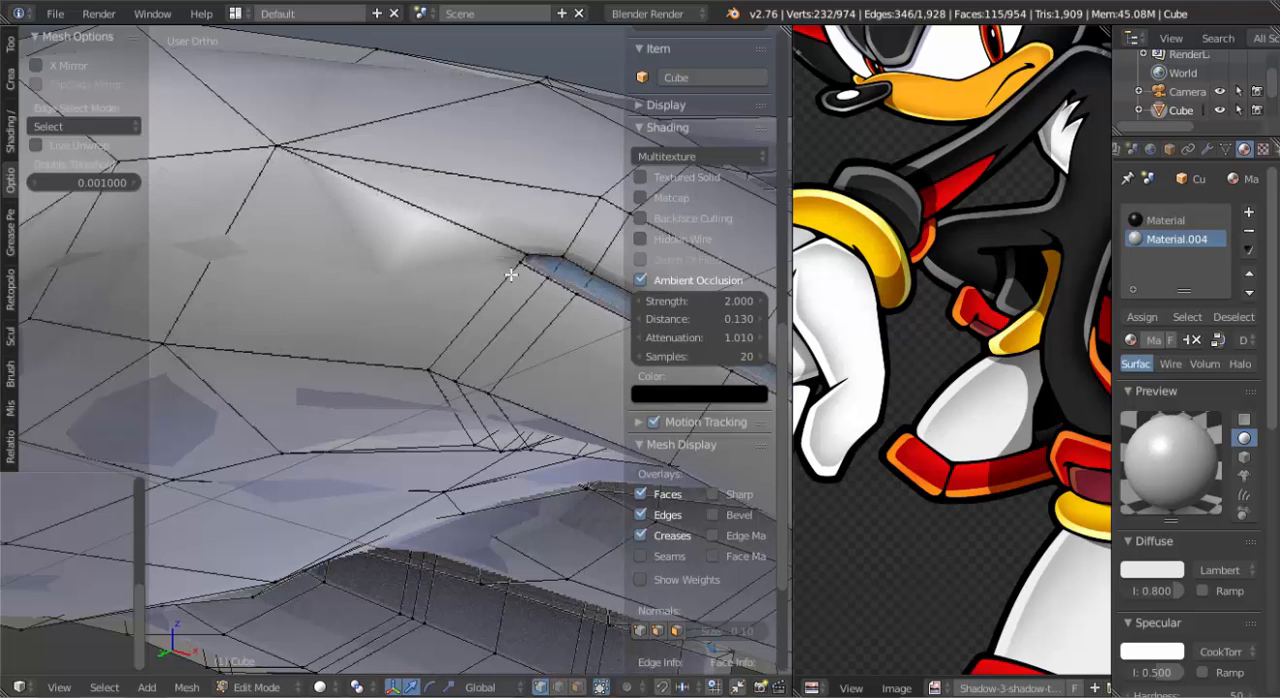
pyautogui.press('k')
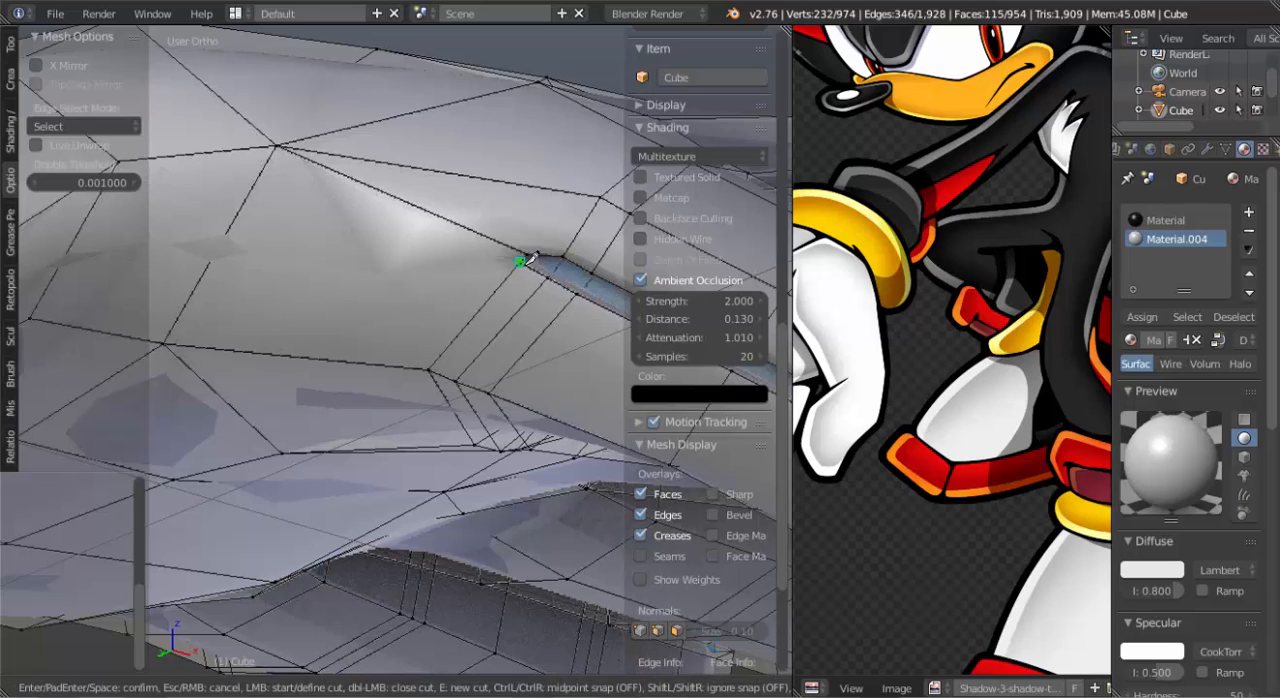
pyautogui.click(529, 259)
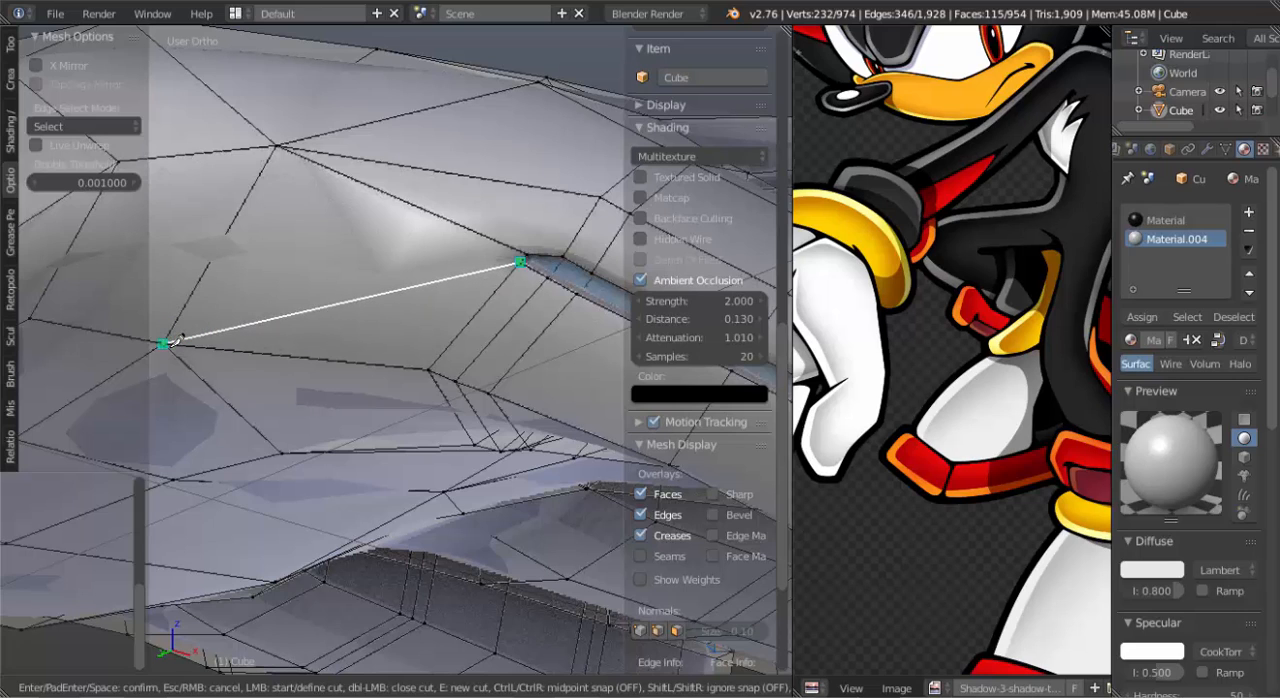
pyautogui.click(165, 342)
pyautogui.press('Return')
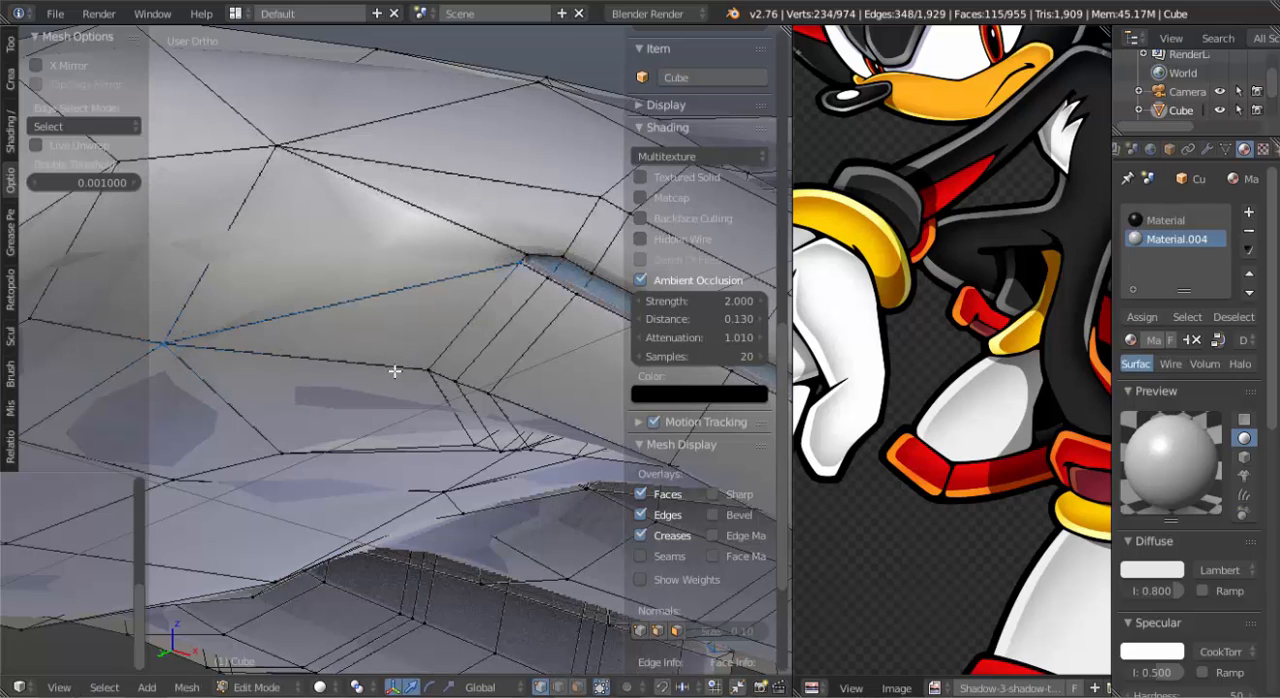
# Try a loop cut through the palm faces just below the new knife edge at the thumb's base.
pyautogui.scroll(-1, 410, 345)
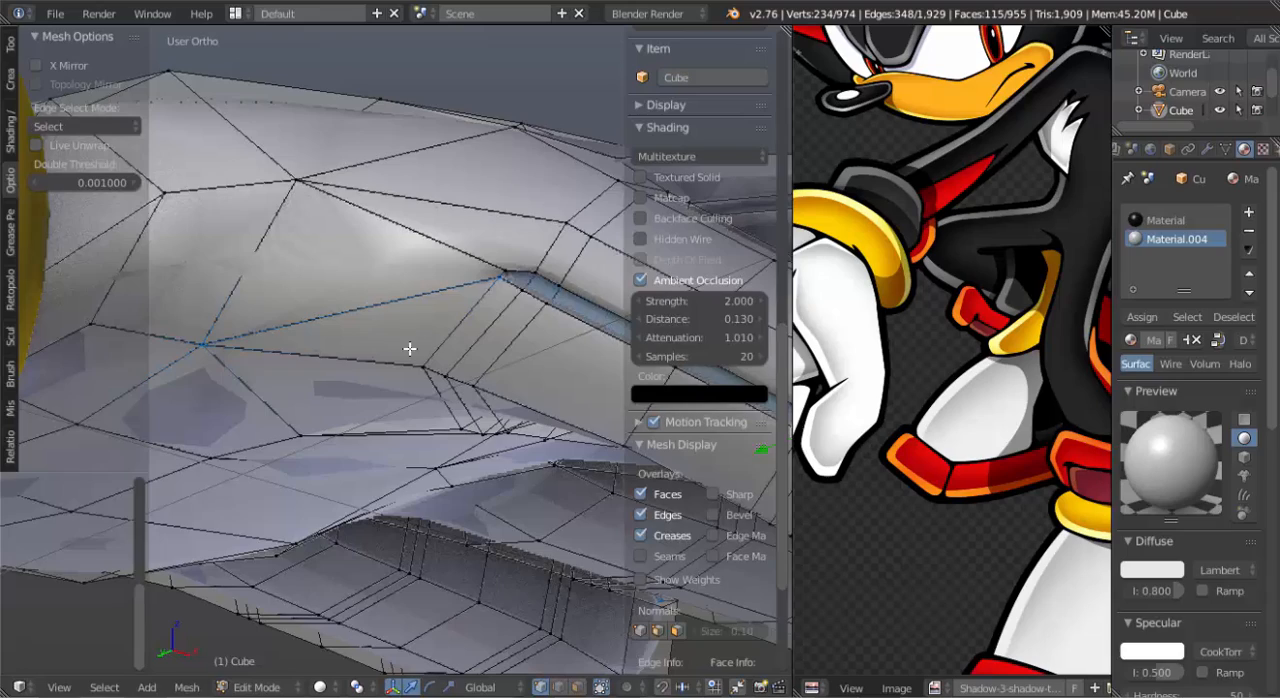
pyautogui.moveTo(410, 345); pyautogui.dragTo(414, 222, button='middle')
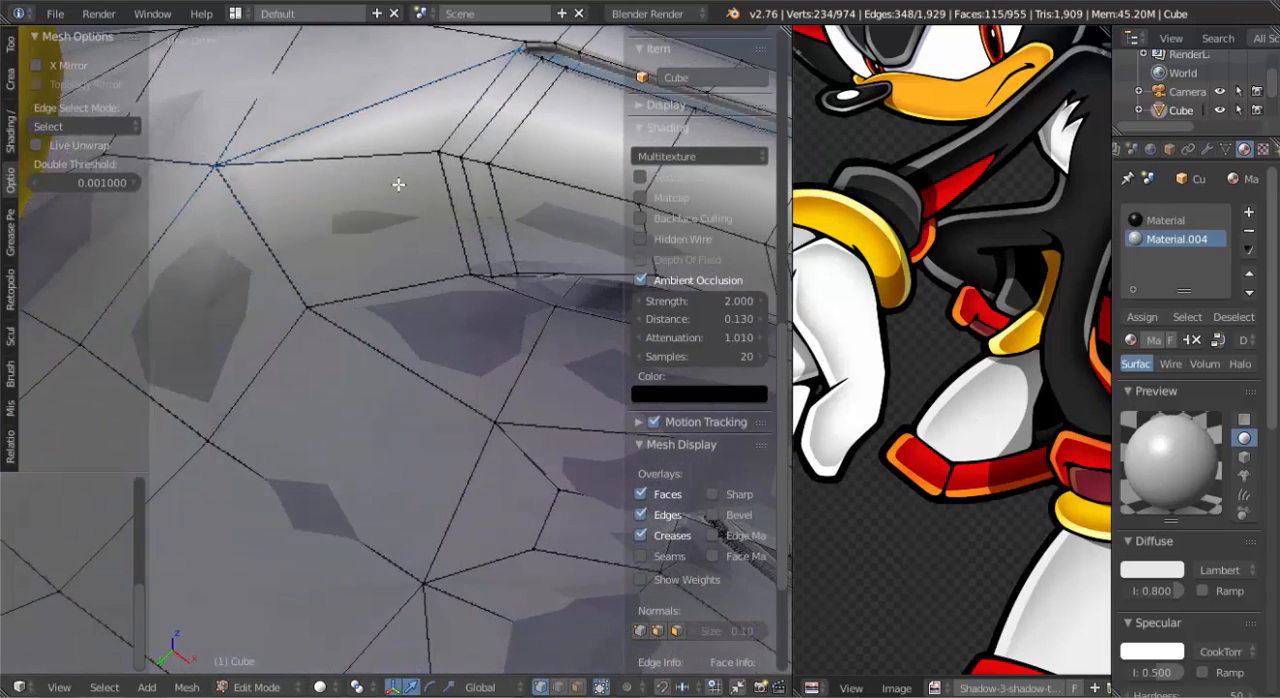
pyautogui.hotkey('ctrl', 'r')
pyautogui.click(398, 184)
pyautogui.click(400, 183)
pyautogui.scroll(-4, 420, 230)
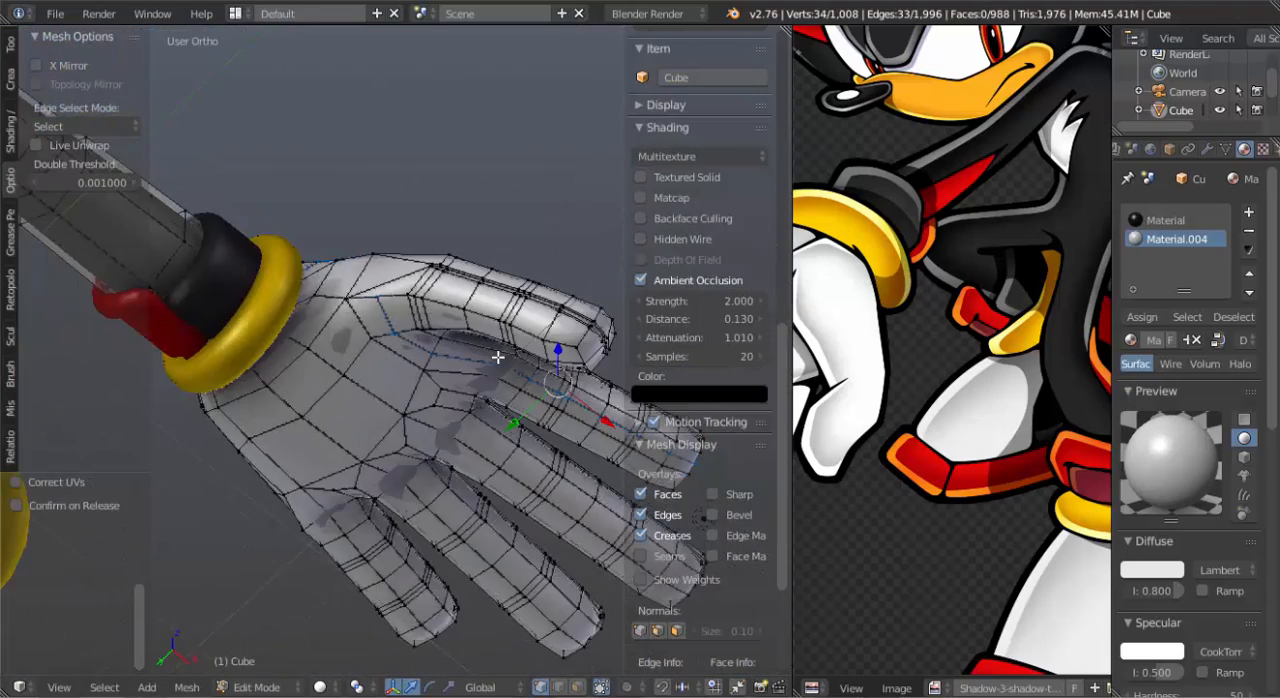
pyautogui.moveTo(497, 357); pyautogui.dragTo(443, 369, button='middle')
pyautogui.hotkey('ctrl', 'z')
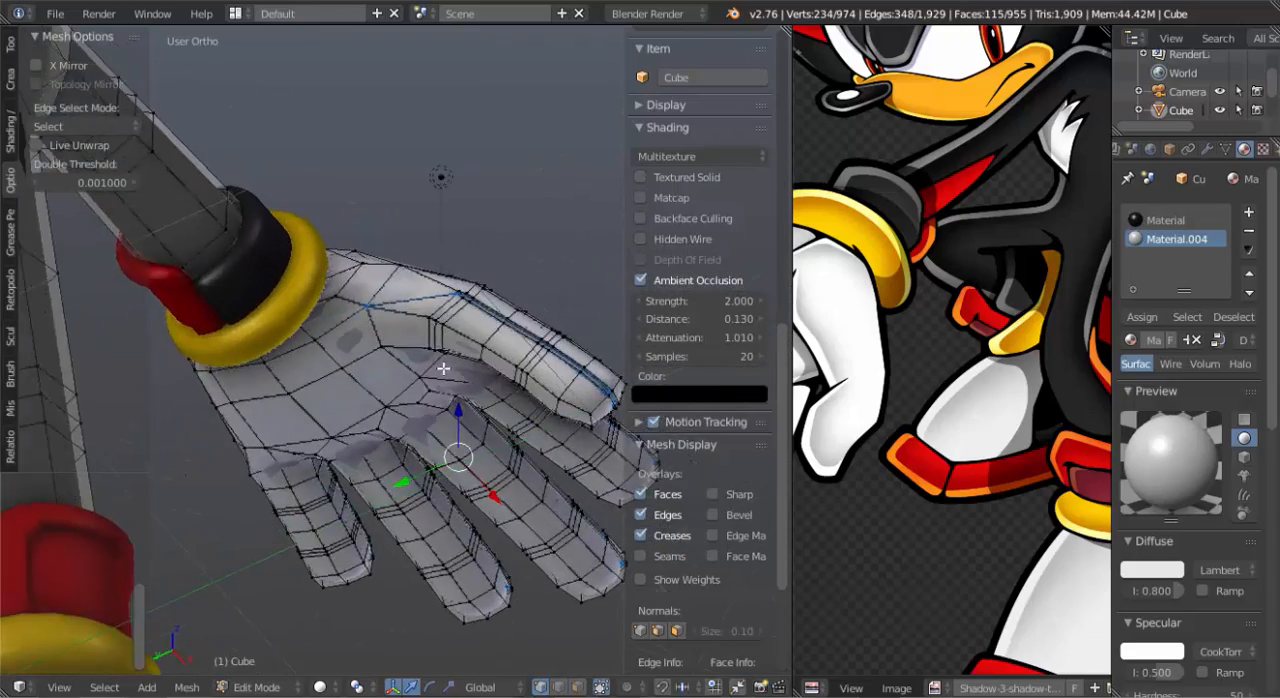
# Add a loop cut across the new knife edge and along the seam groove of the thumb and fingers, and view it in Object Mode.
pyautogui.scroll(3, 433, 258)
pyautogui.hotkey('ctrl', 'r')
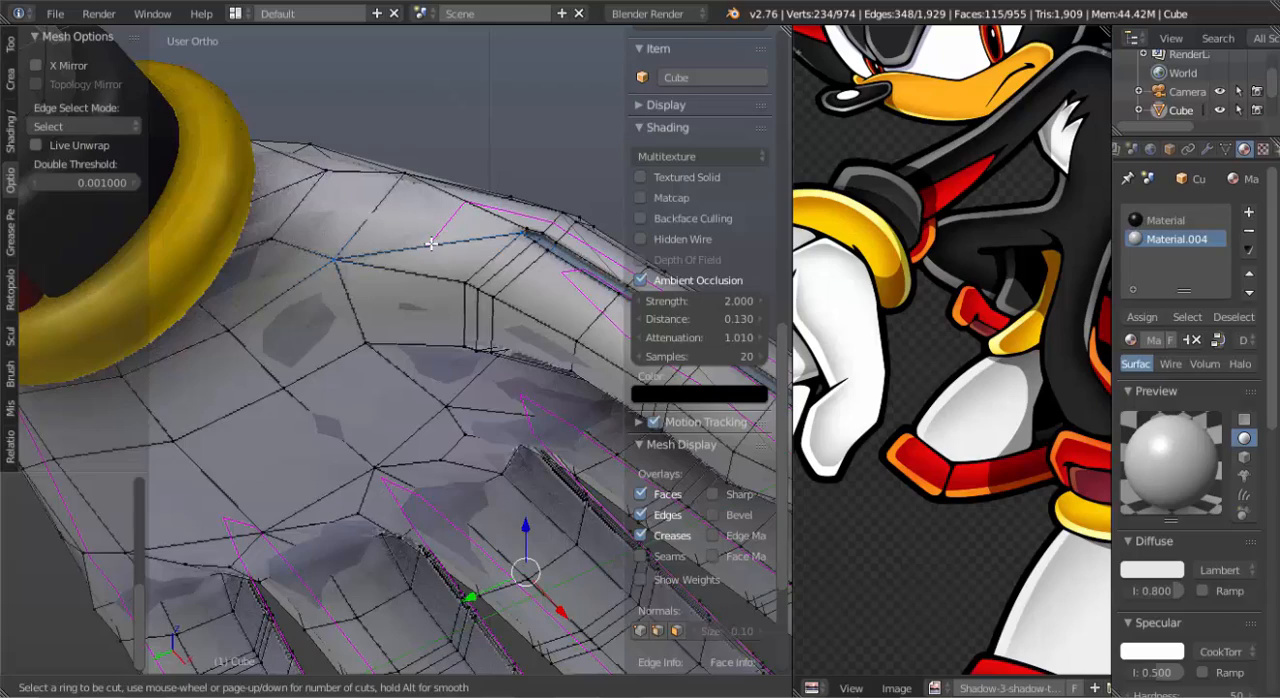
pyautogui.click(431, 243)
pyautogui.click(431, 243)
pyautogui.scroll(-5, 431, 243)
pyautogui.moveTo(431, 243); pyautogui.dragTo(463, 384, button='middle')
pyautogui.scroll(3, 458, 389)
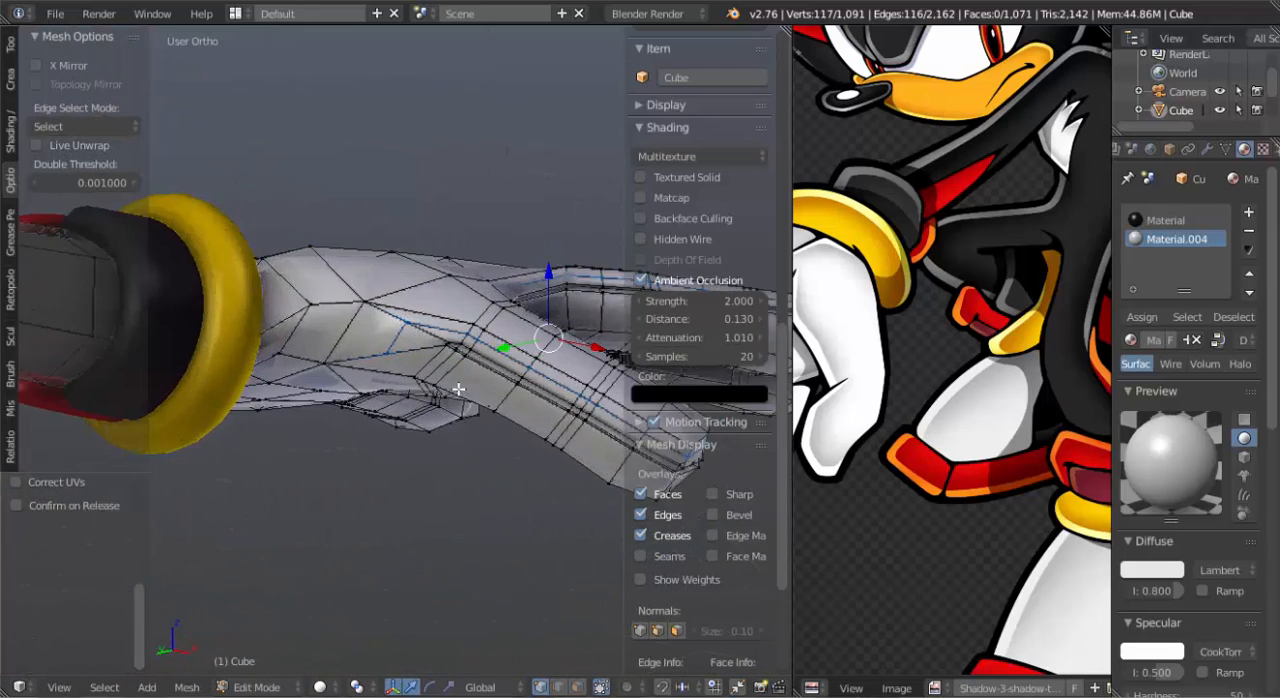
pyautogui.scroll(3, 458, 389)
pyautogui.rightClick(386, 361)
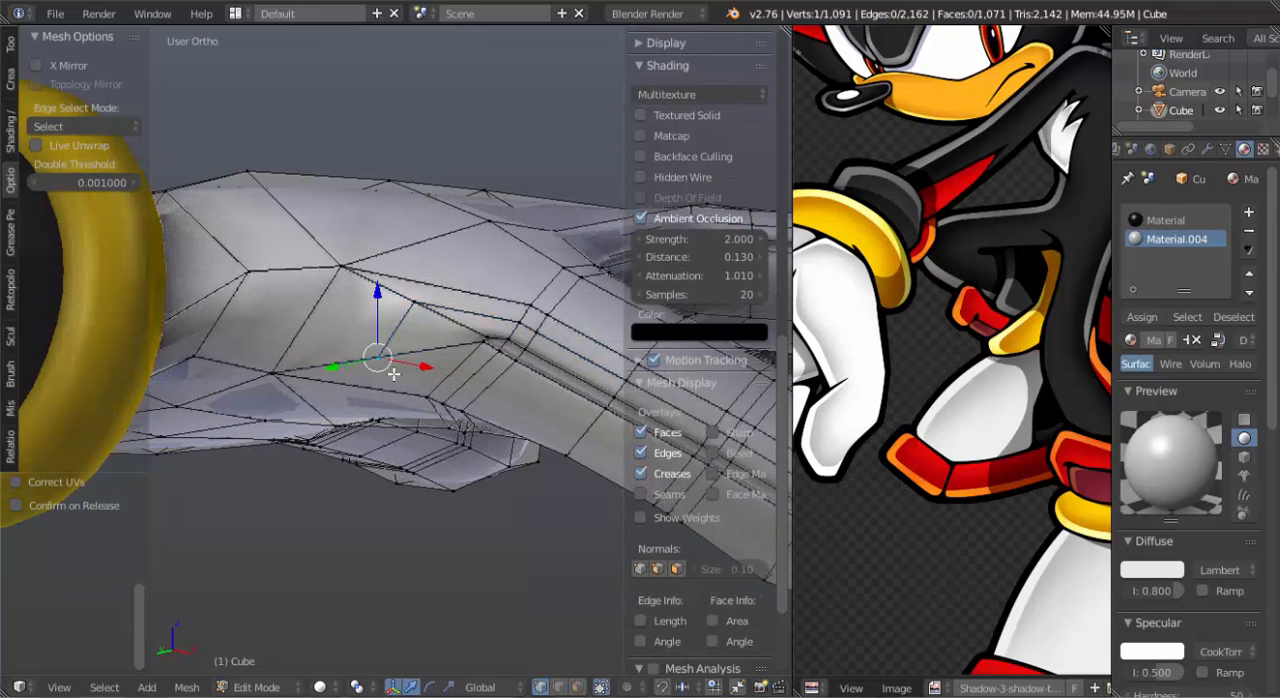
pyautogui.press('Tab')
pyautogui.scroll(-5, 400, 388)
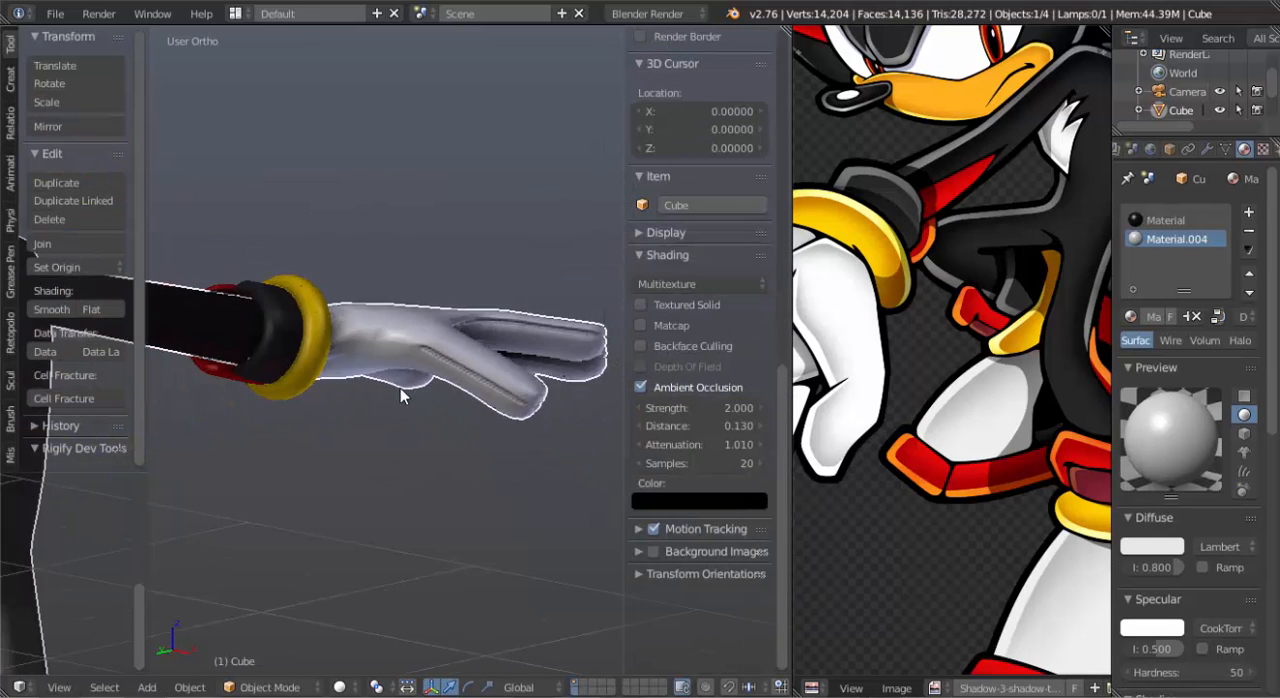
pyautogui.moveTo(369, 393); pyautogui.dragTo(440, 410, button='middle')
# Switch to face selection in Edit Mode and select the eight knuckle faces at the bases of the four fingers.
pyautogui.press('Tab')
pyautogui.scroll(5, 459, 422)
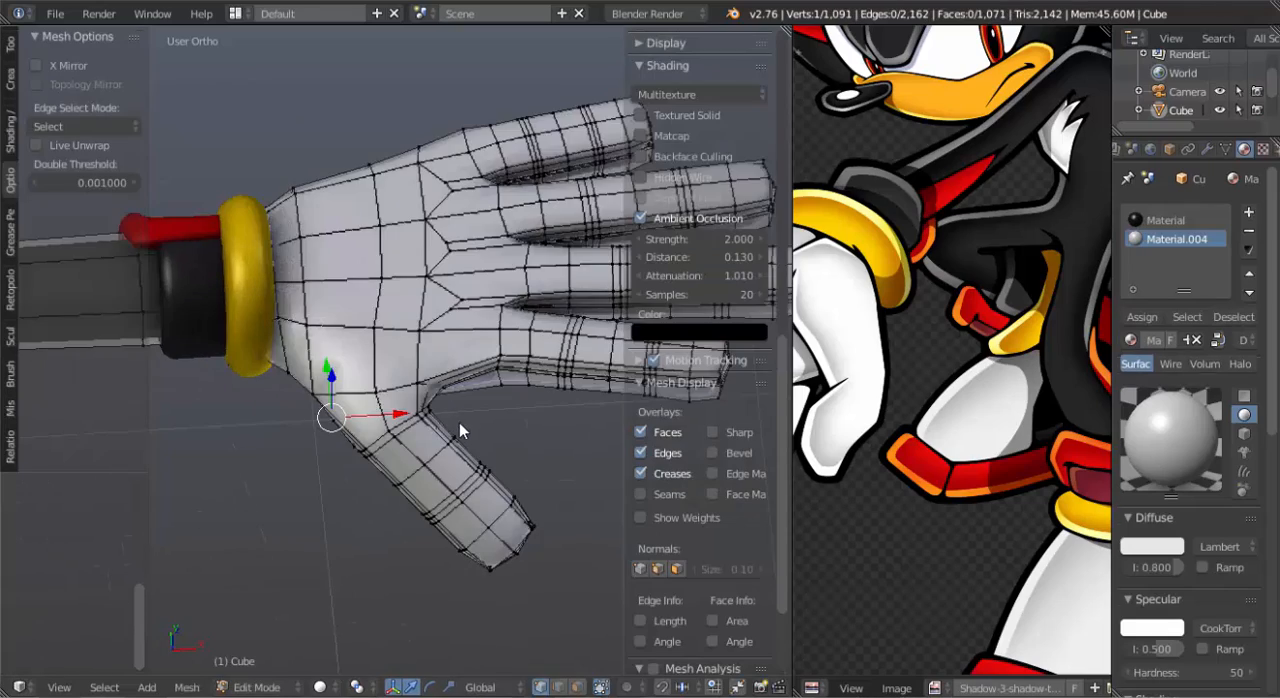
pyautogui.scroll(1, 490, 388)
pyautogui.hotkey('ctrl', 'Tab')
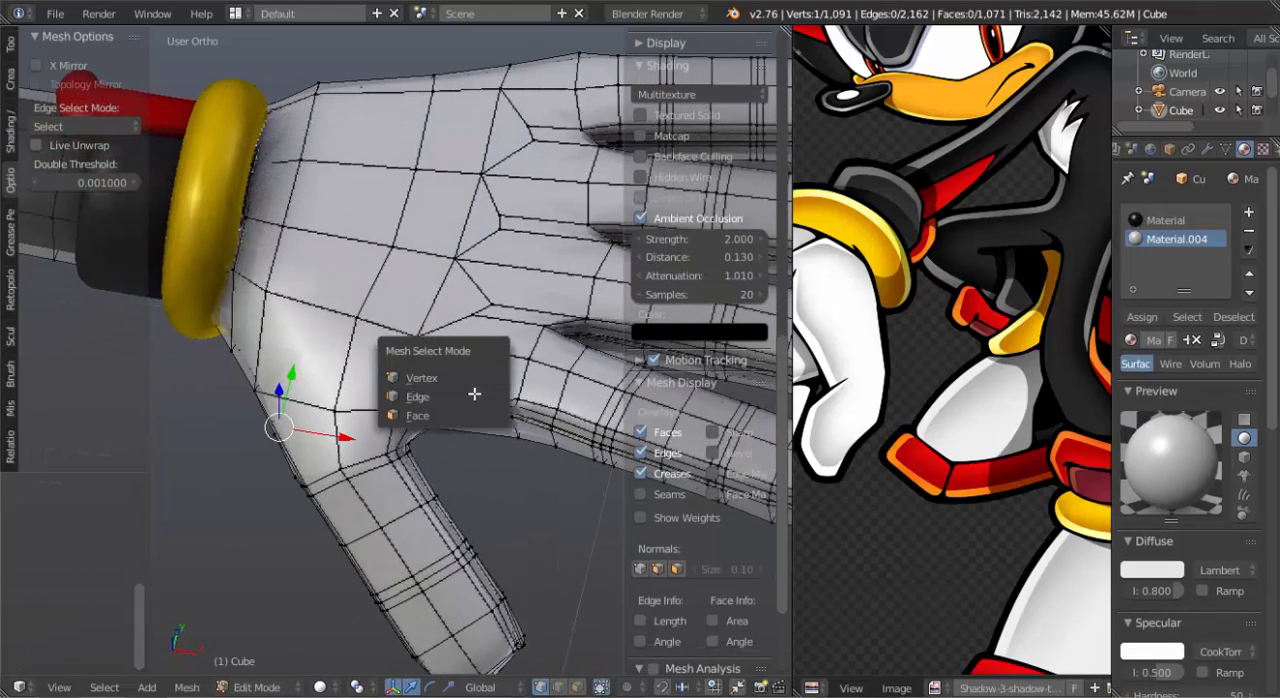
pyautogui.click(474, 414)
pyautogui.rightClick(483, 378)
pyautogui.keyDown('shift'); pyautogui.rightClick(508, 333); pyautogui.keyUp('shift')
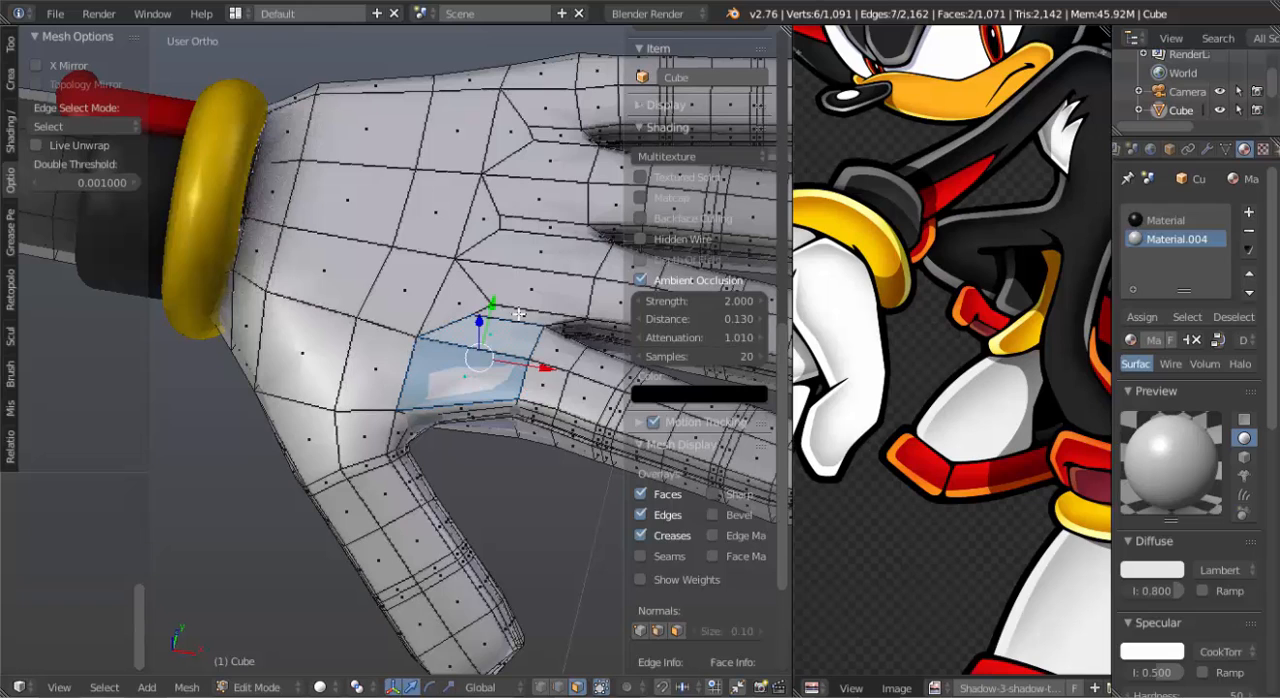
pyautogui.keyDown('shift'); pyautogui.rightClick(546, 268); pyautogui.keyUp('shift')
pyautogui.keyDown('shift'); pyautogui.rightClick(549, 214); pyautogui.keyUp('shift')
pyautogui.keyDown('shift'); pyautogui.rightClick(560, 140); pyautogui.keyUp('shift')
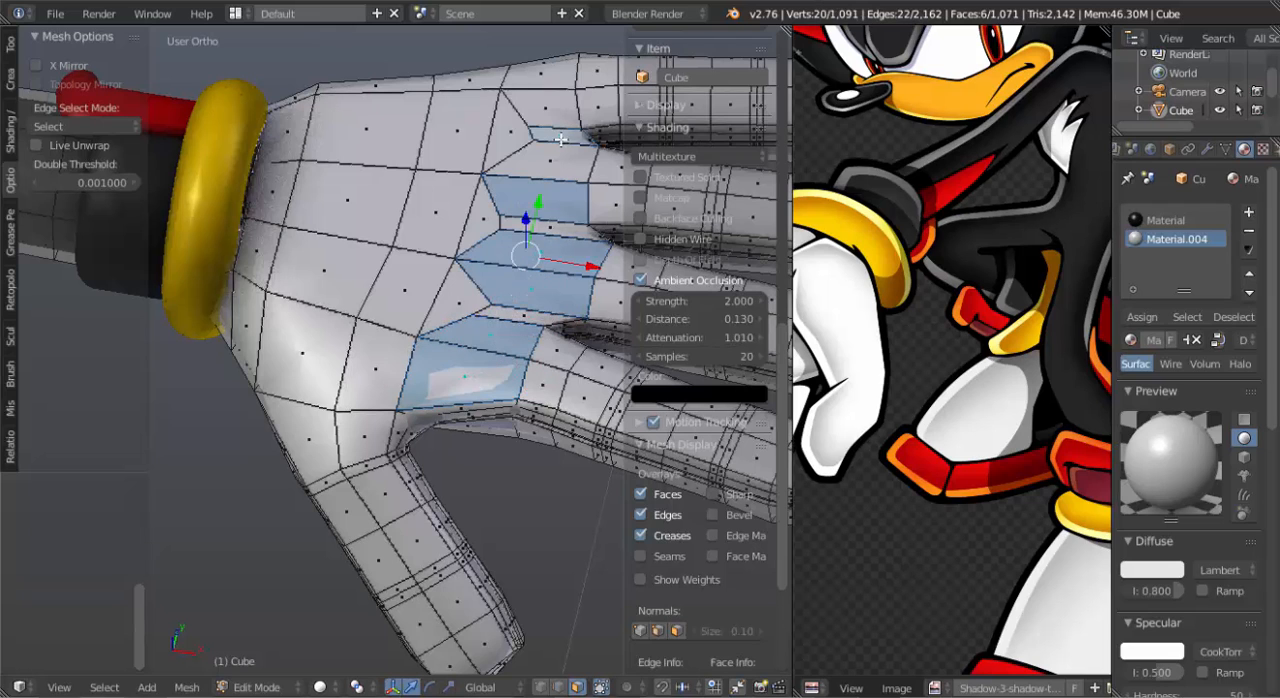
pyautogui.keyDown('shift'); pyautogui.rightClick(561, 158); pyautogui.keyUp('shift')
pyautogui.keyDown('shift'); pyautogui.rightClick(552, 113); pyautogui.keyUp('shift')
pyautogui.keyDown('shift'); pyautogui.rightClick(550, 77); pyautogui.keyUp('shift')
# Inset the selected knuckle faces with a thickness of about 0.035.
pyautogui.moveTo(598, 448); pyautogui.dragTo(564, 416, button='middle')
pyautogui.press('i')
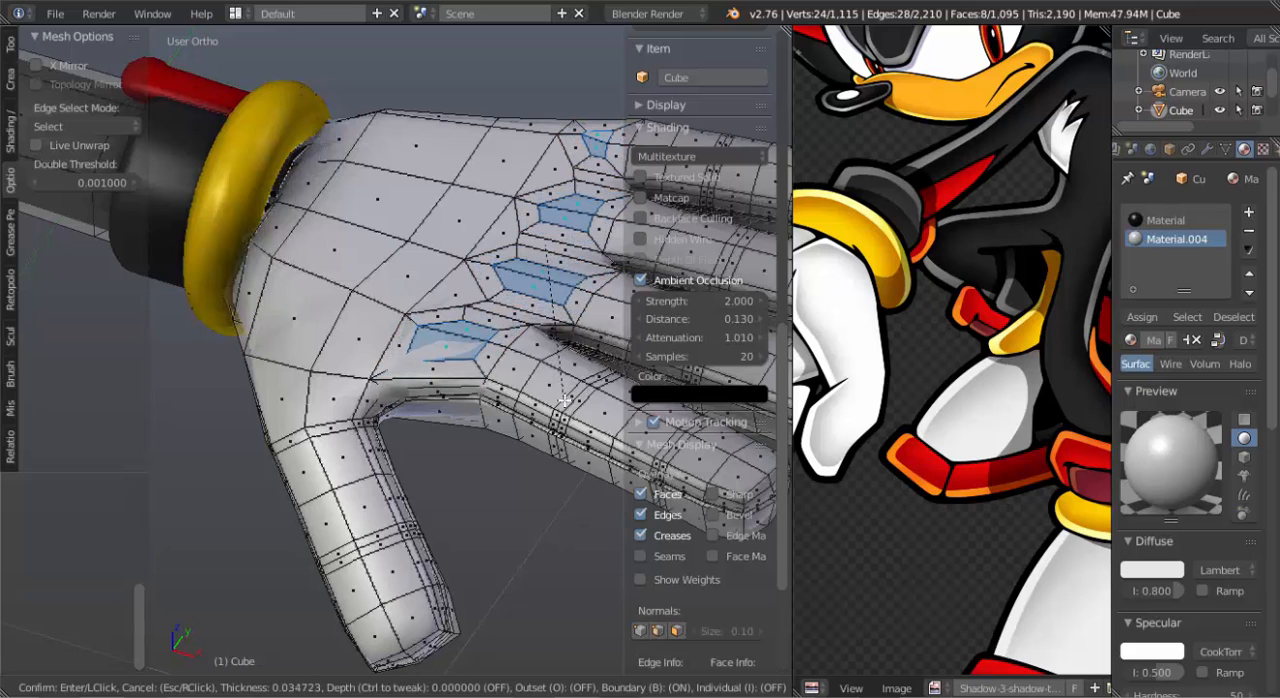
pyautogui.click(562, 414)
# Accept the inset and raise the selected knuckle faces slightly above the back of the hand along the Z axis.
pyautogui.moveTo(562, 414); pyautogui.dragTo(556, 398, button='middle')
pyautogui.press('g')
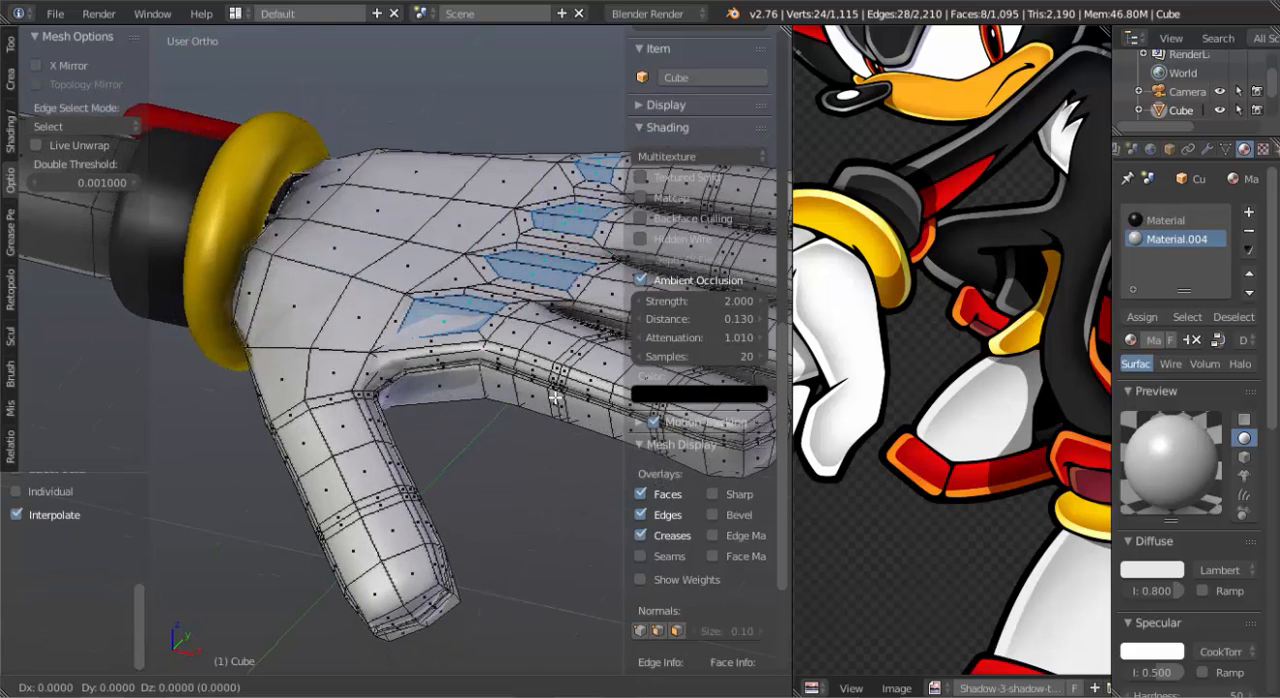
pyautogui.press('z')
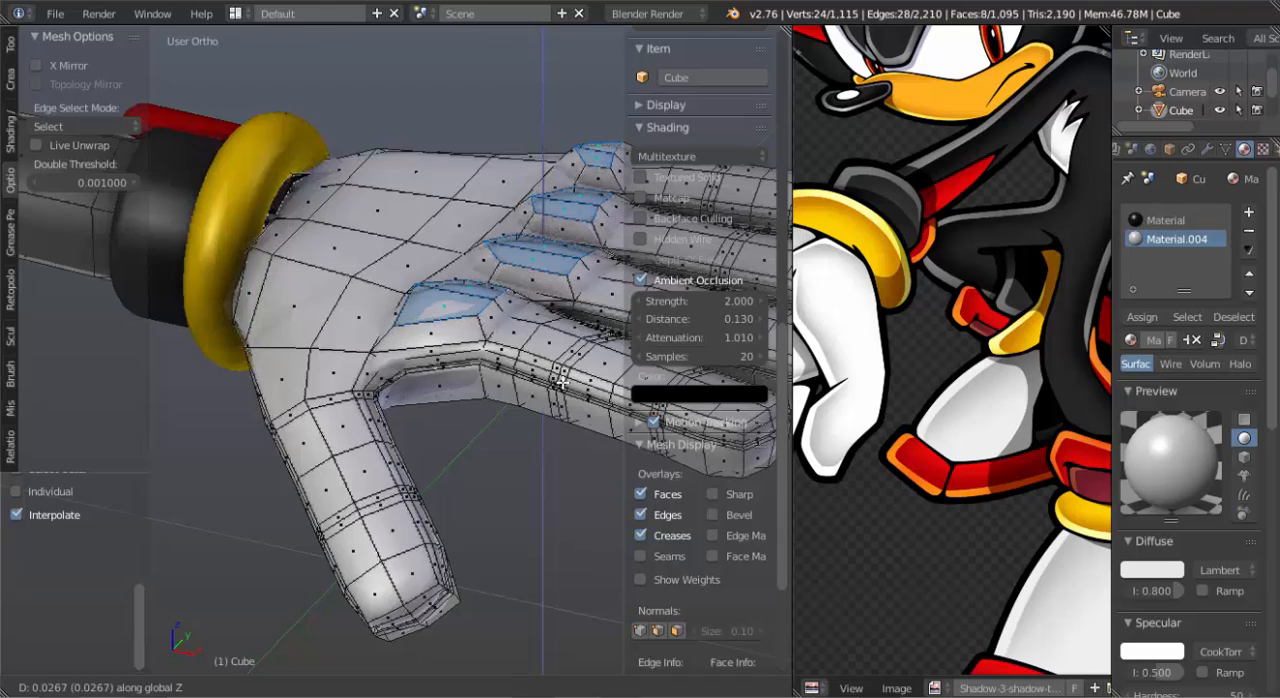
pyautogui.click(560, 407)
# Repeat the last smoothing operation on the raised knuckle faces several times, and view the hand in Object Mode.
pyautogui.hotkey('shift', 'r')
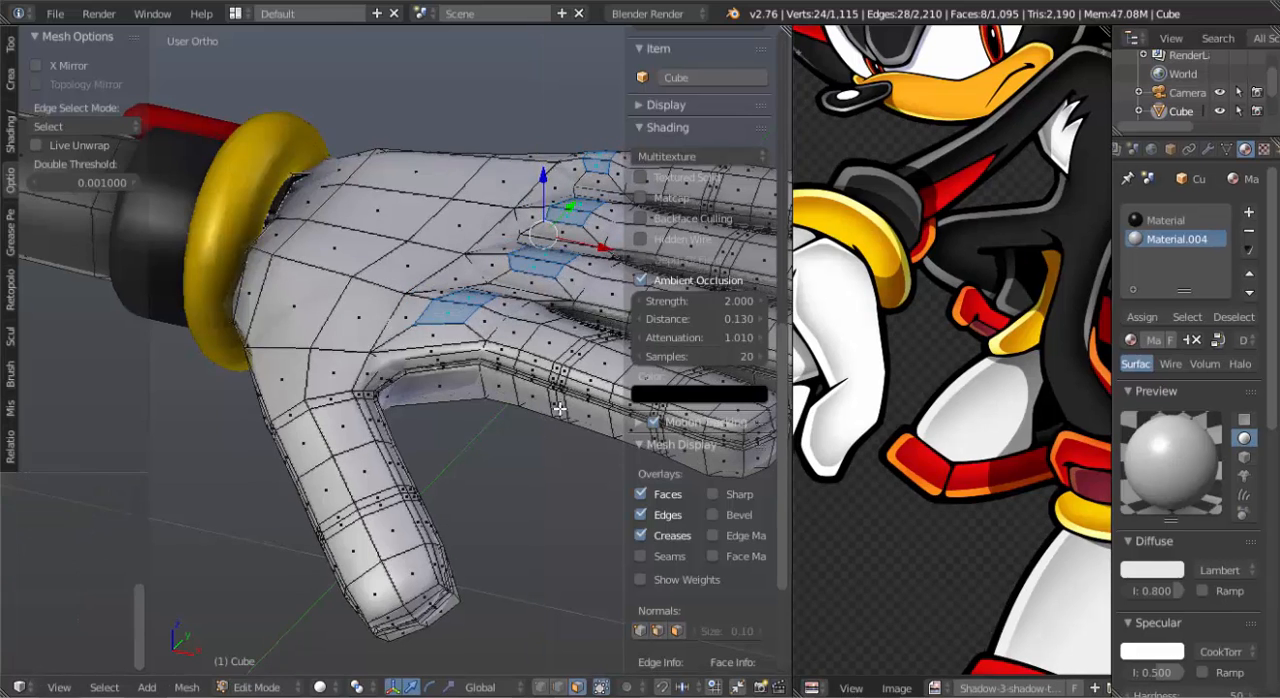
pyautogui.hotkey('shift', 'r')
pyautogui.hotkey('shift', 'r')
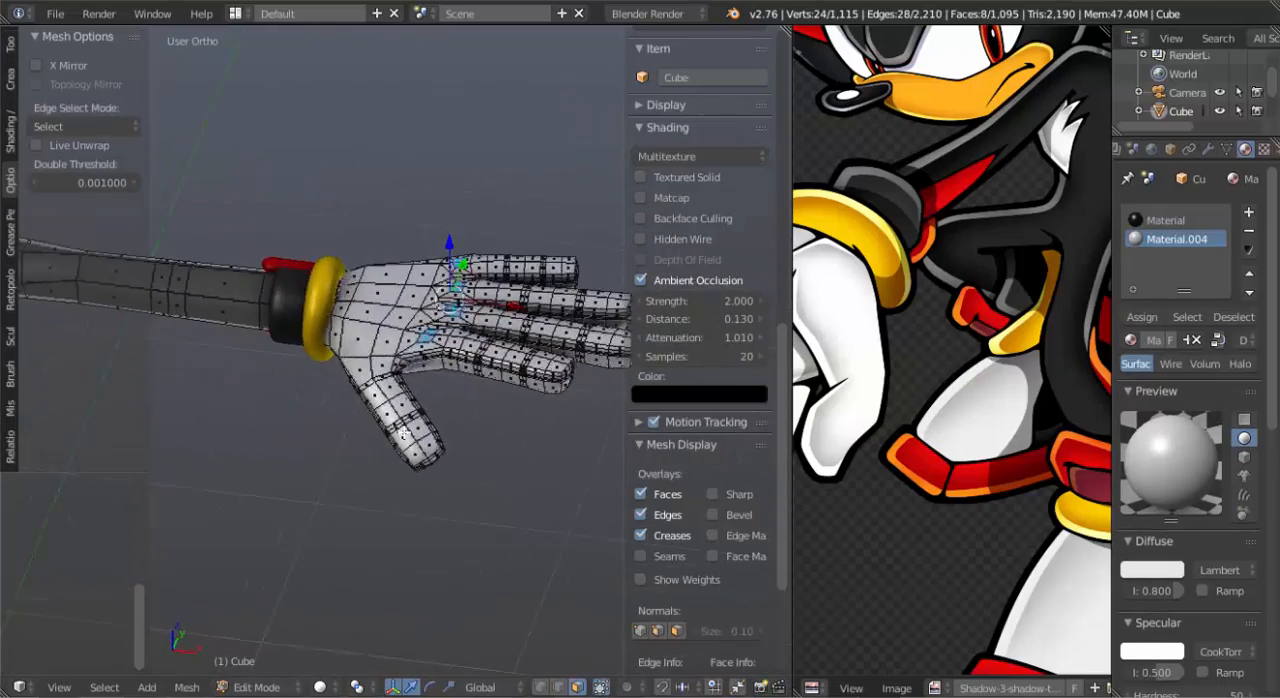
pyautogui.moveTo(505, 440)
pyautogui.mouseDown(button='middle')
pyautogui.moveTo(485, 432)
pyautogui.moveTo(475, 445)
pyautogui.moveTo(492, 450)
pyautogui.mouseUp(button='middle')
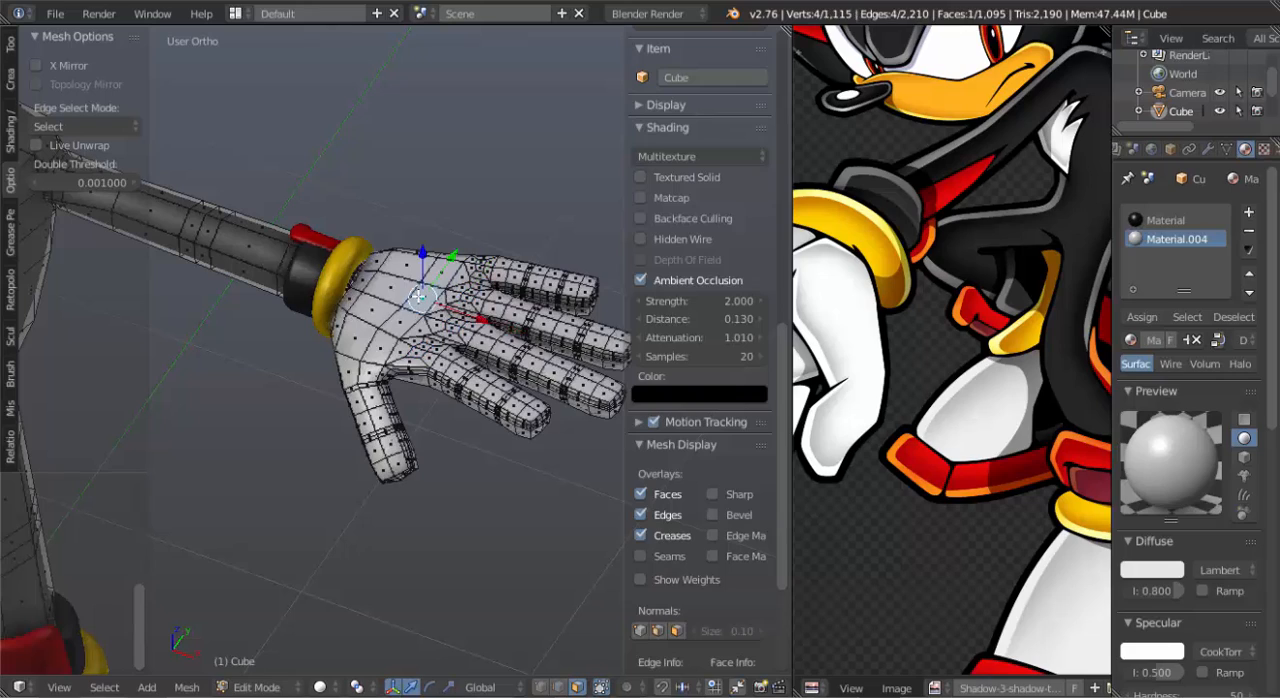
# Raise two faces on the back of the hand about 0.035 along Z using smooth proportional editing with a size of 0.47.
pyautogui.moveTo(430, 383); pyautogui.dragTo(449, 449, button='middle')
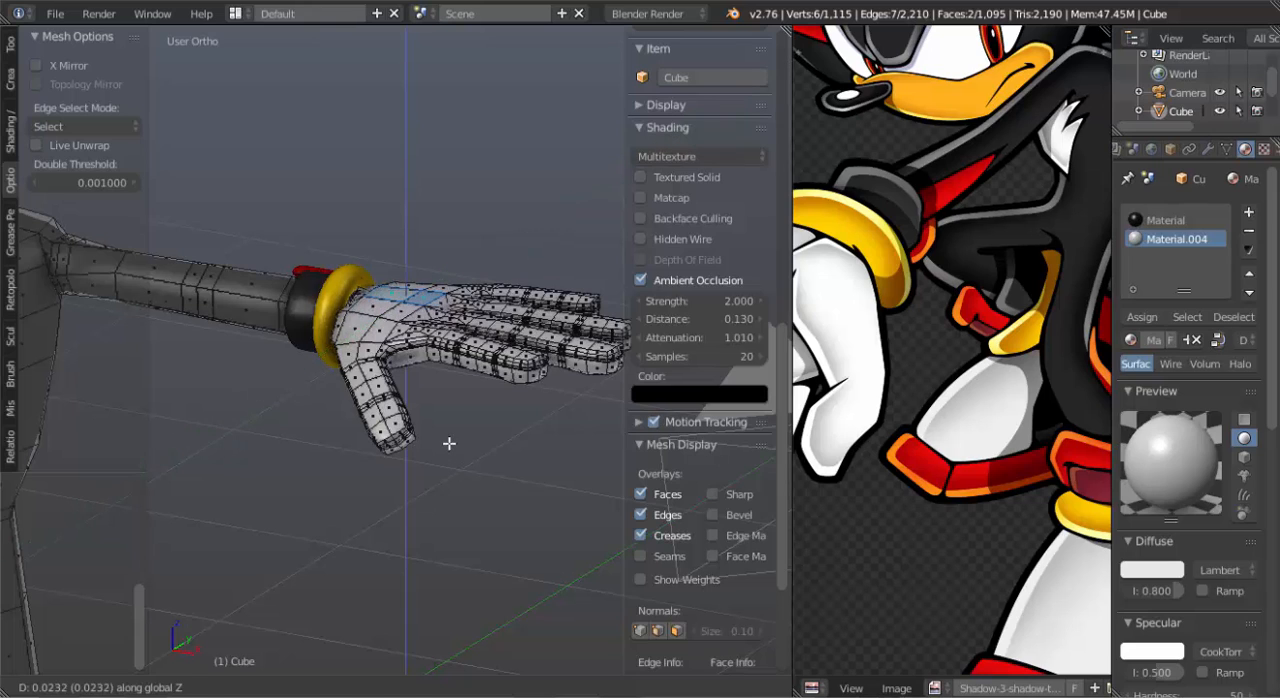
pyautogui.click(449, 443)
pyautogui.press('g')
pyautogui.press('z')
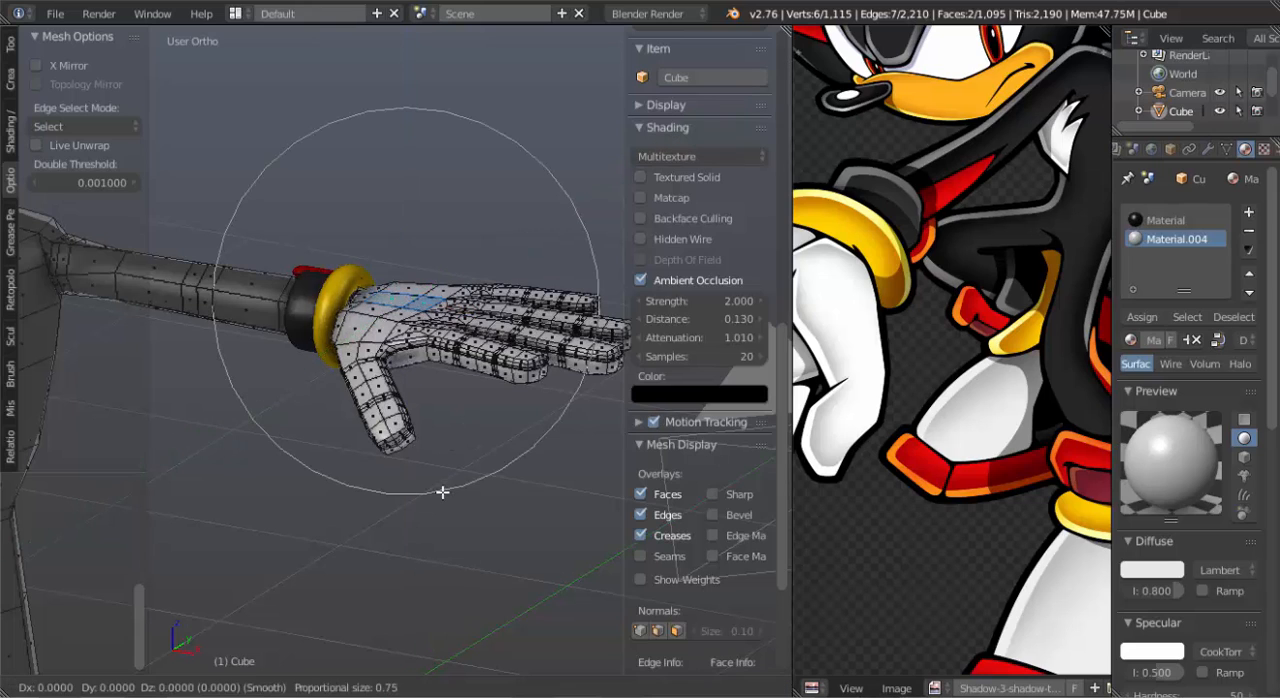
pyautogui.scroll(4, 444, 484)
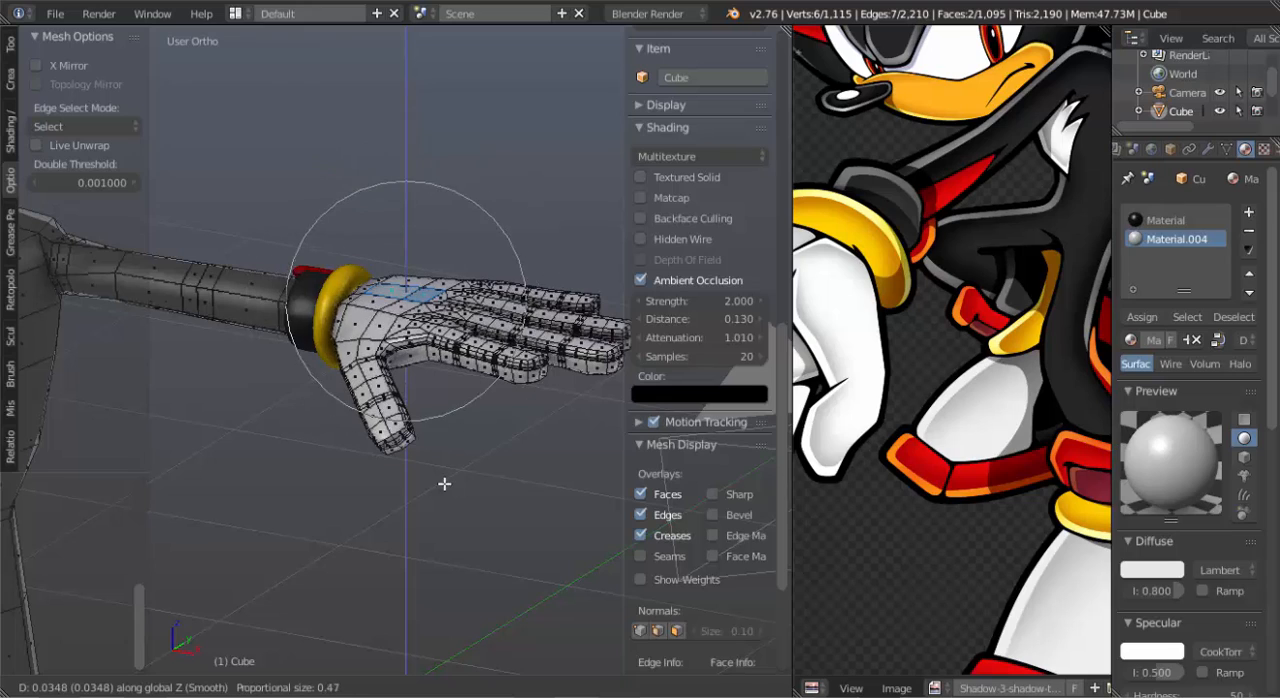
pyautogui.click(444, 484)
# Move the selected hand faces once more to refine the shape, and view the whole model from the front in Object Mode.
pyautogui.moveTo(460, 470); pyautogui.dragTo(411, 405, button='middle')
pyautogui.press('g')
pyautogui.click(440, 381)
pyautogui.press('Tab')
pyautogui.scroll(-8, 411, 405)
pyautogui.keyDown('shift'); pyautogui.moveTo(314, 464); pyautogui.dragTo(410, 418, button='middle'); pyautogui.keyUp('shift')
pyautogui.moveTo(410, 418); pyautogui.dragTo(420, 354, button='middle')
pyautogui.press('KP_1')
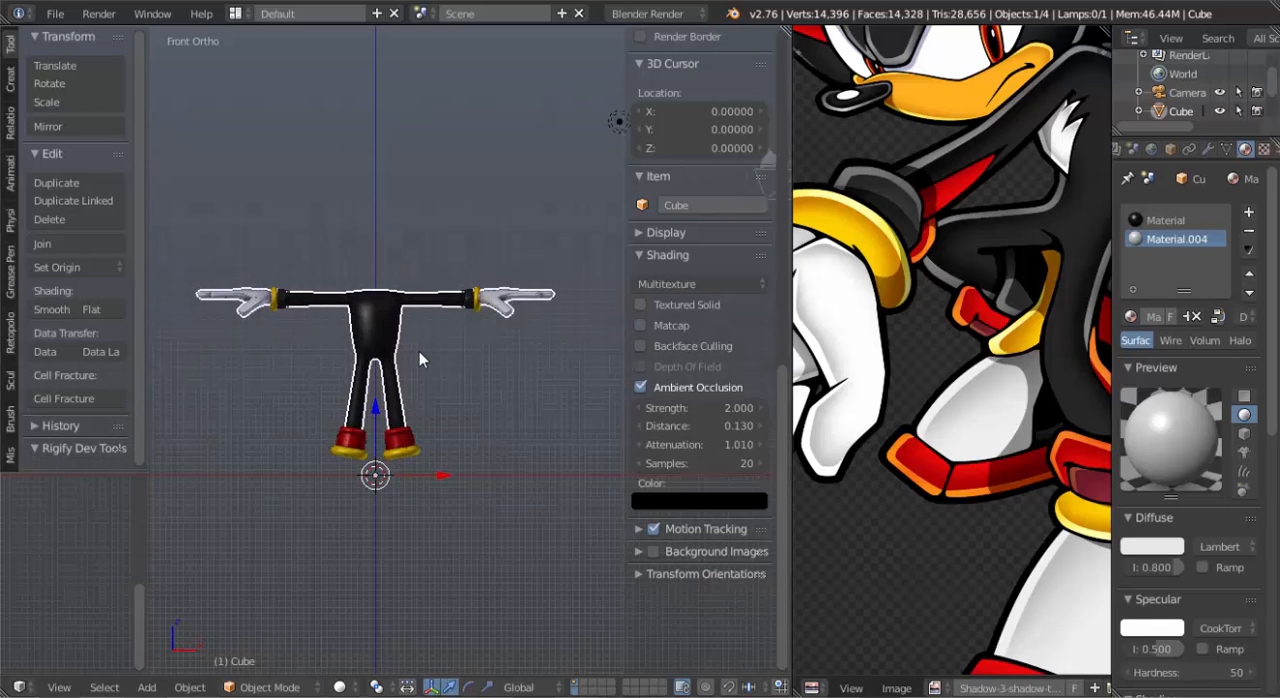